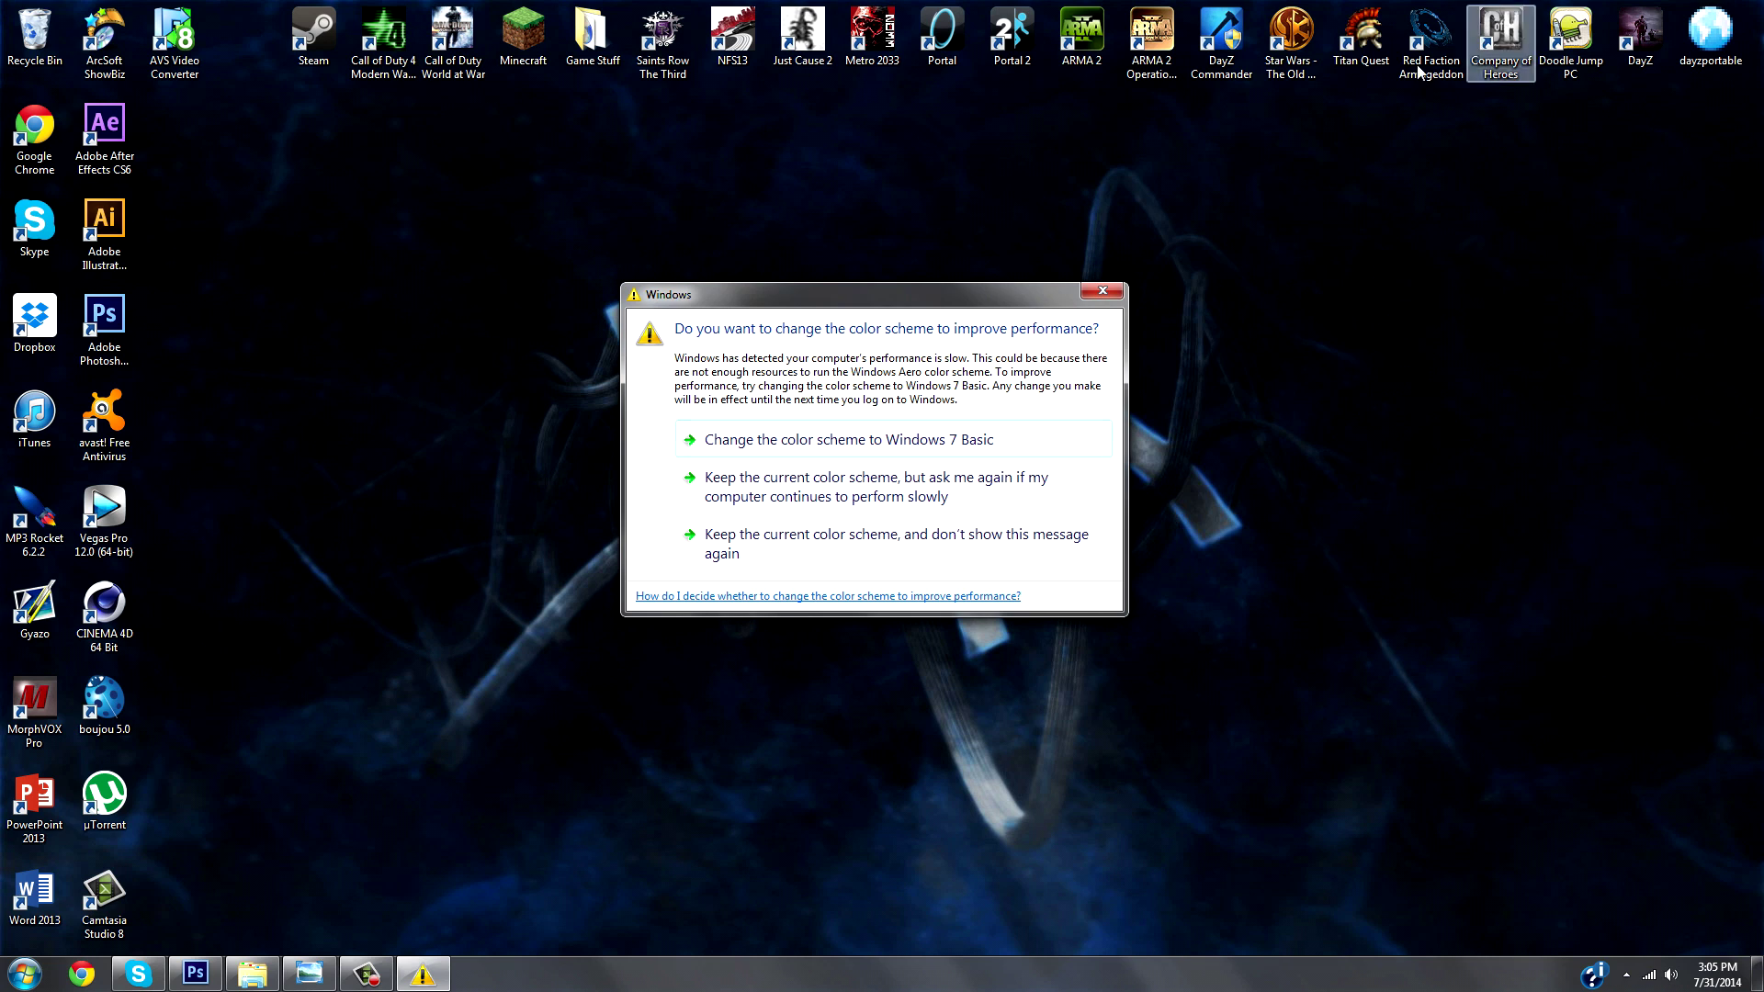
Close the Windows prompt about changing the colour scheme to improve performance.
{"action": "left_click", "coordinate": [1102, 291]}
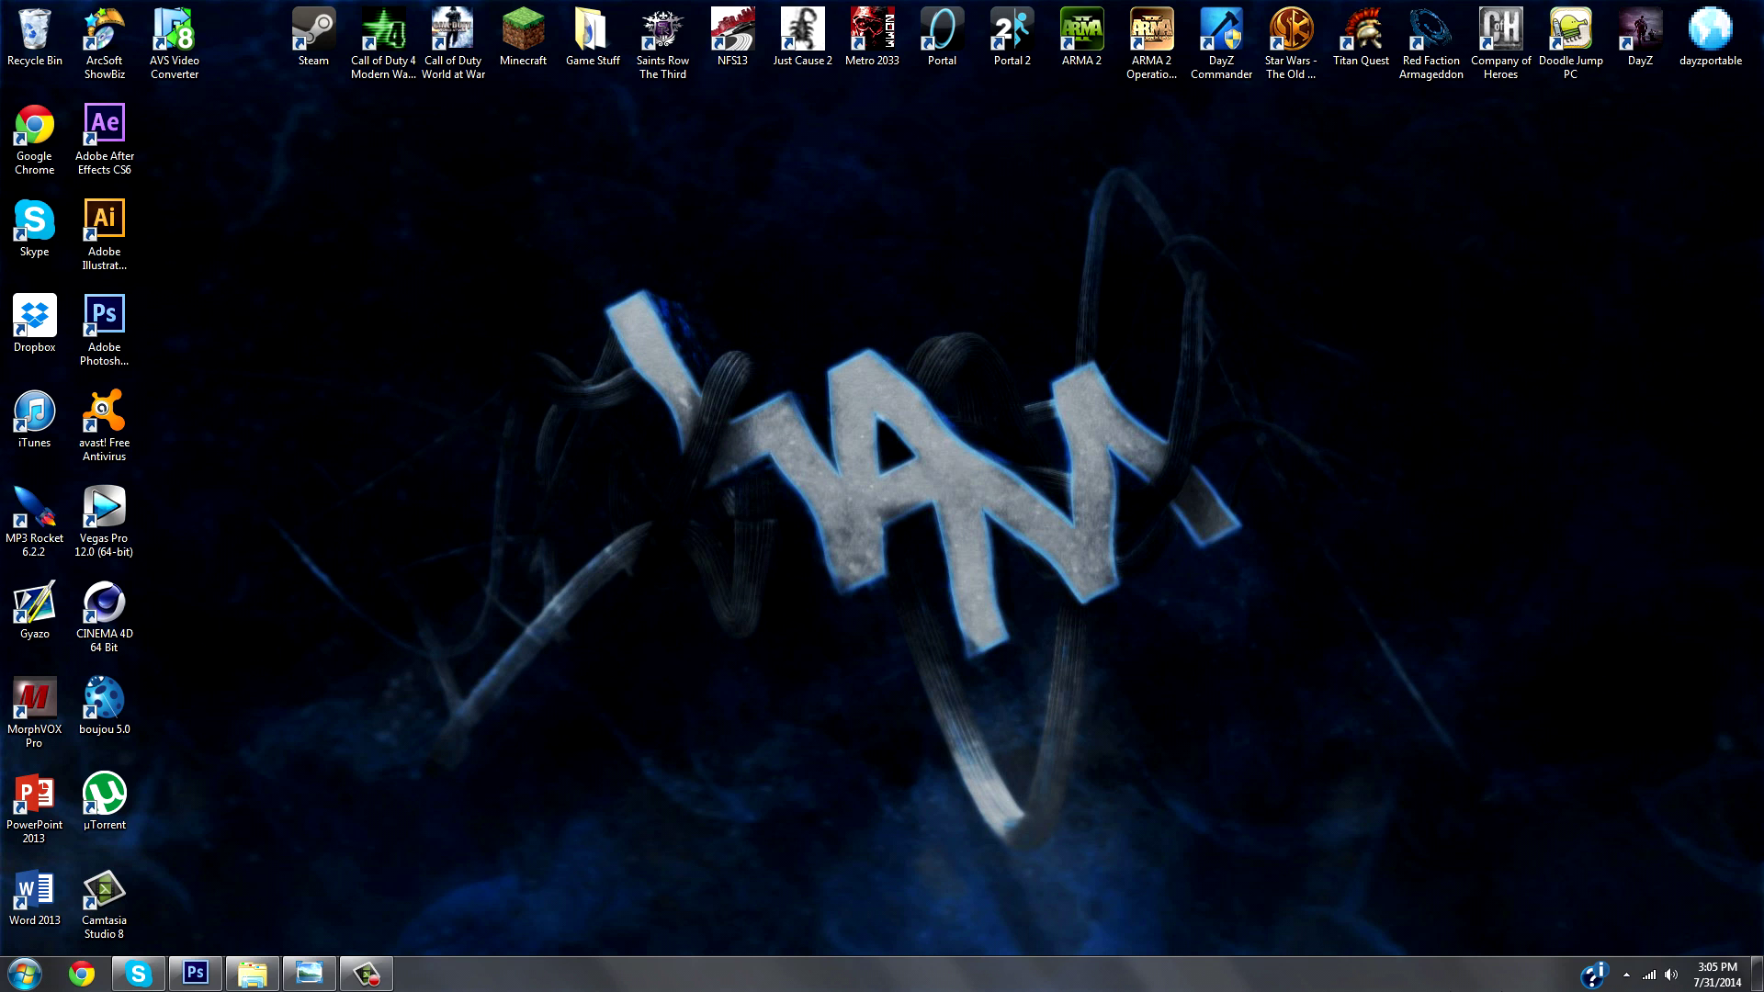
Restore Photoshop and view the finished SB Directed reference image, then put it away.
{"action": "left_click", "coordinate": [176, 981]}
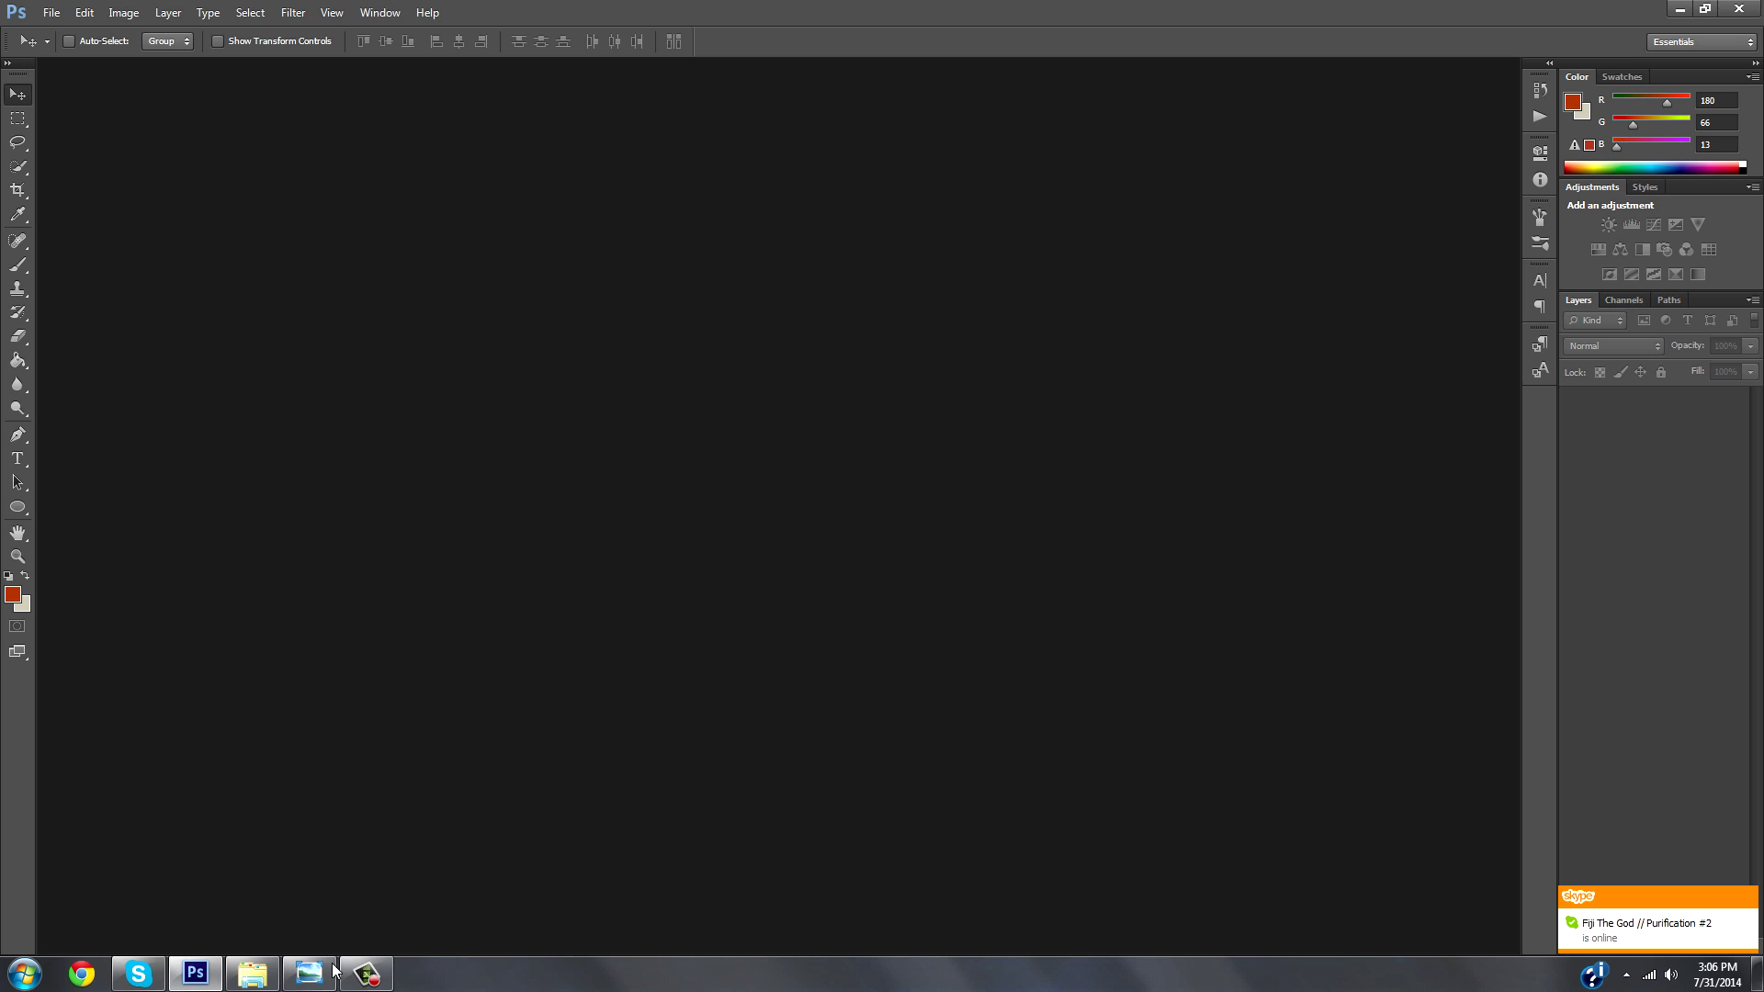
{"action": "mouse_move", "coordinate": [319, 978]}
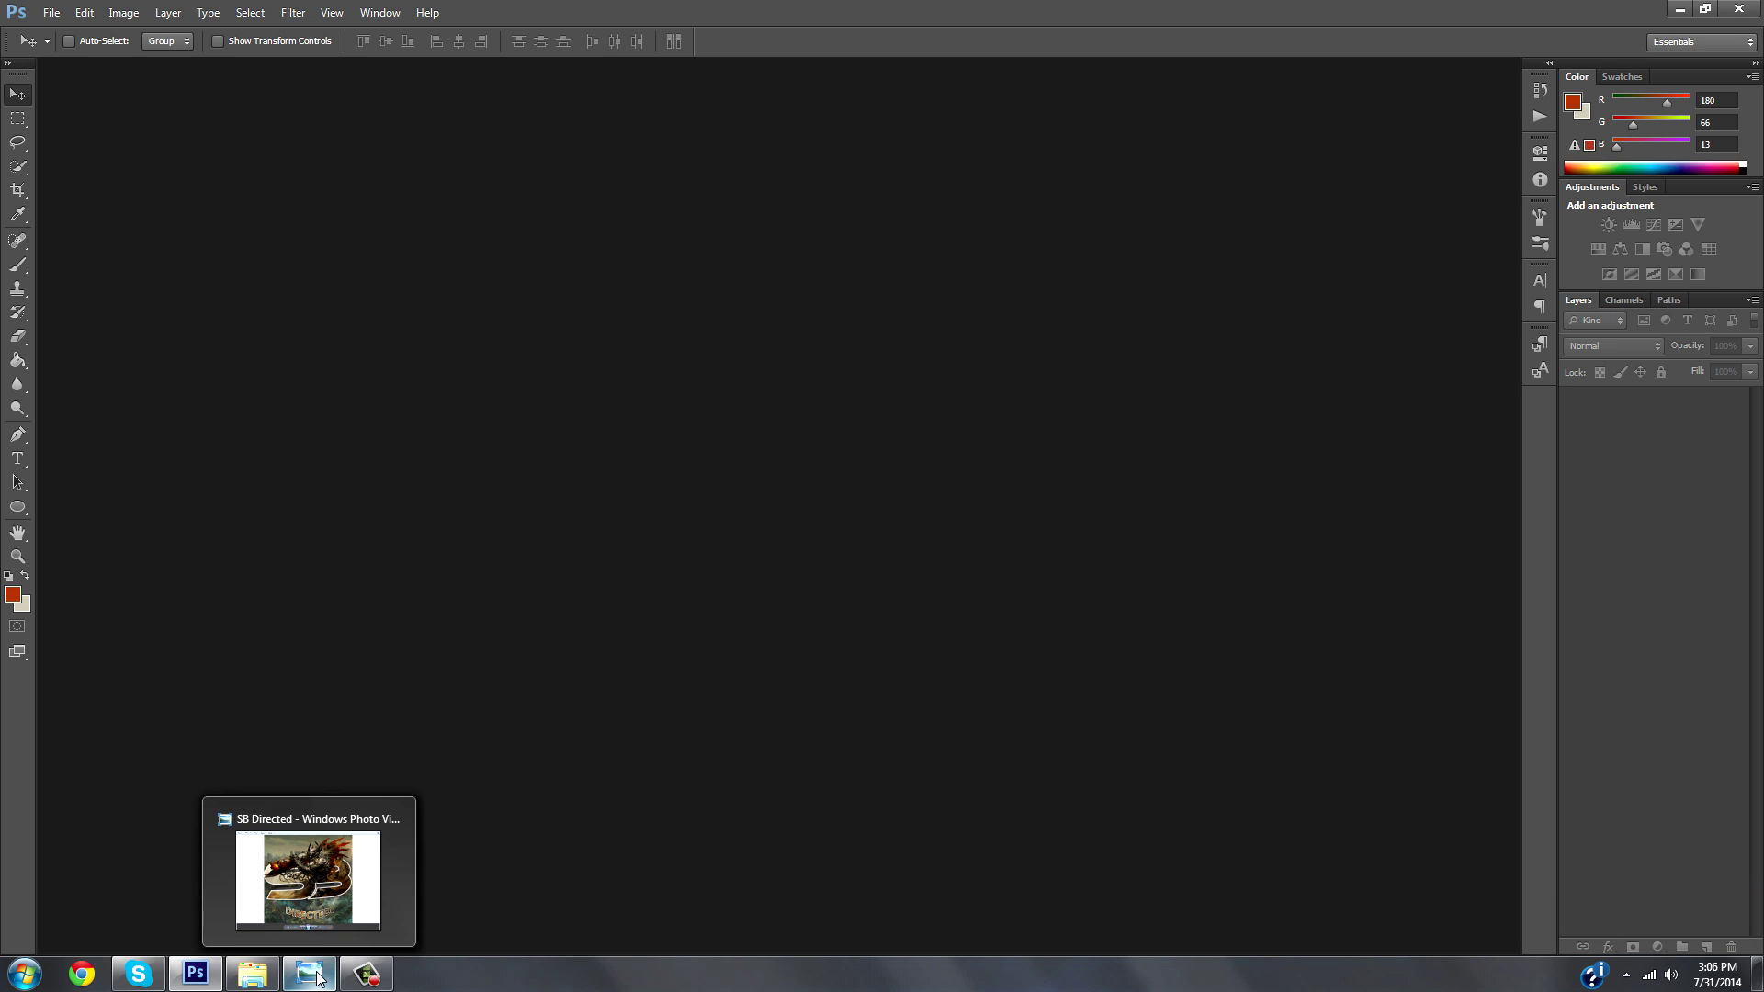
{"action": "left_click", "coordinate": [317, 976]}
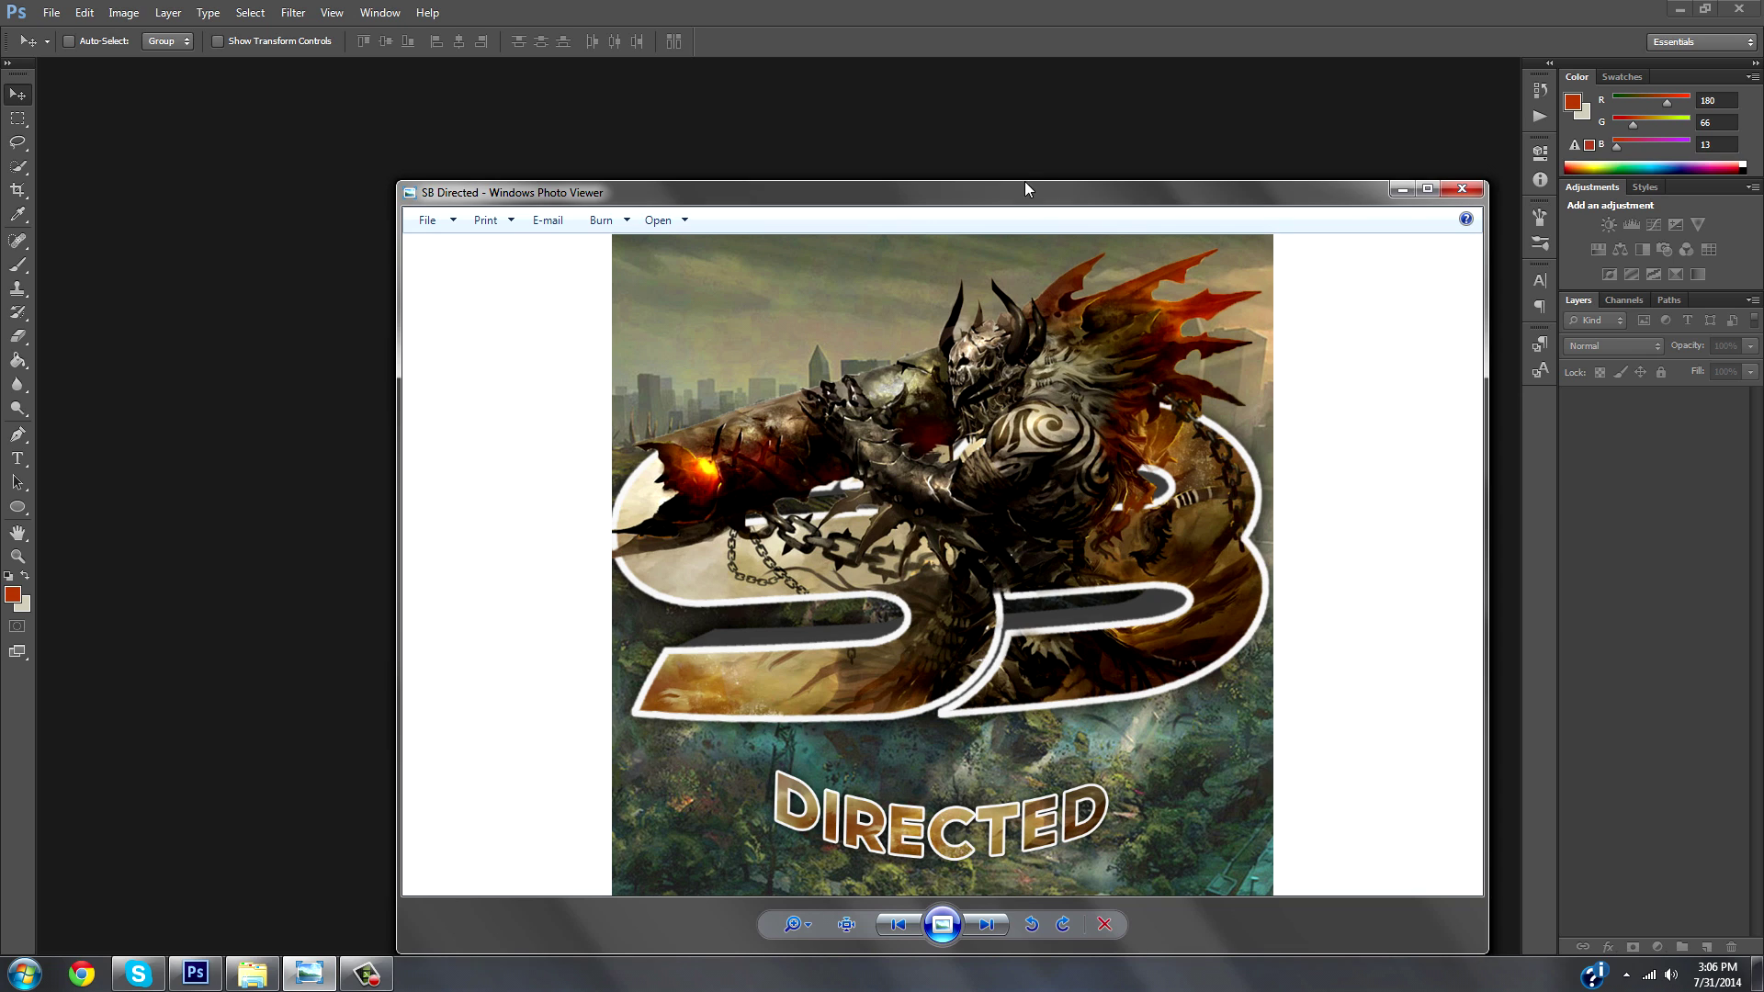
{"action": "left_click_drag", "start_coordinate": [1025, 186], "coordinate": [1011, 92]}
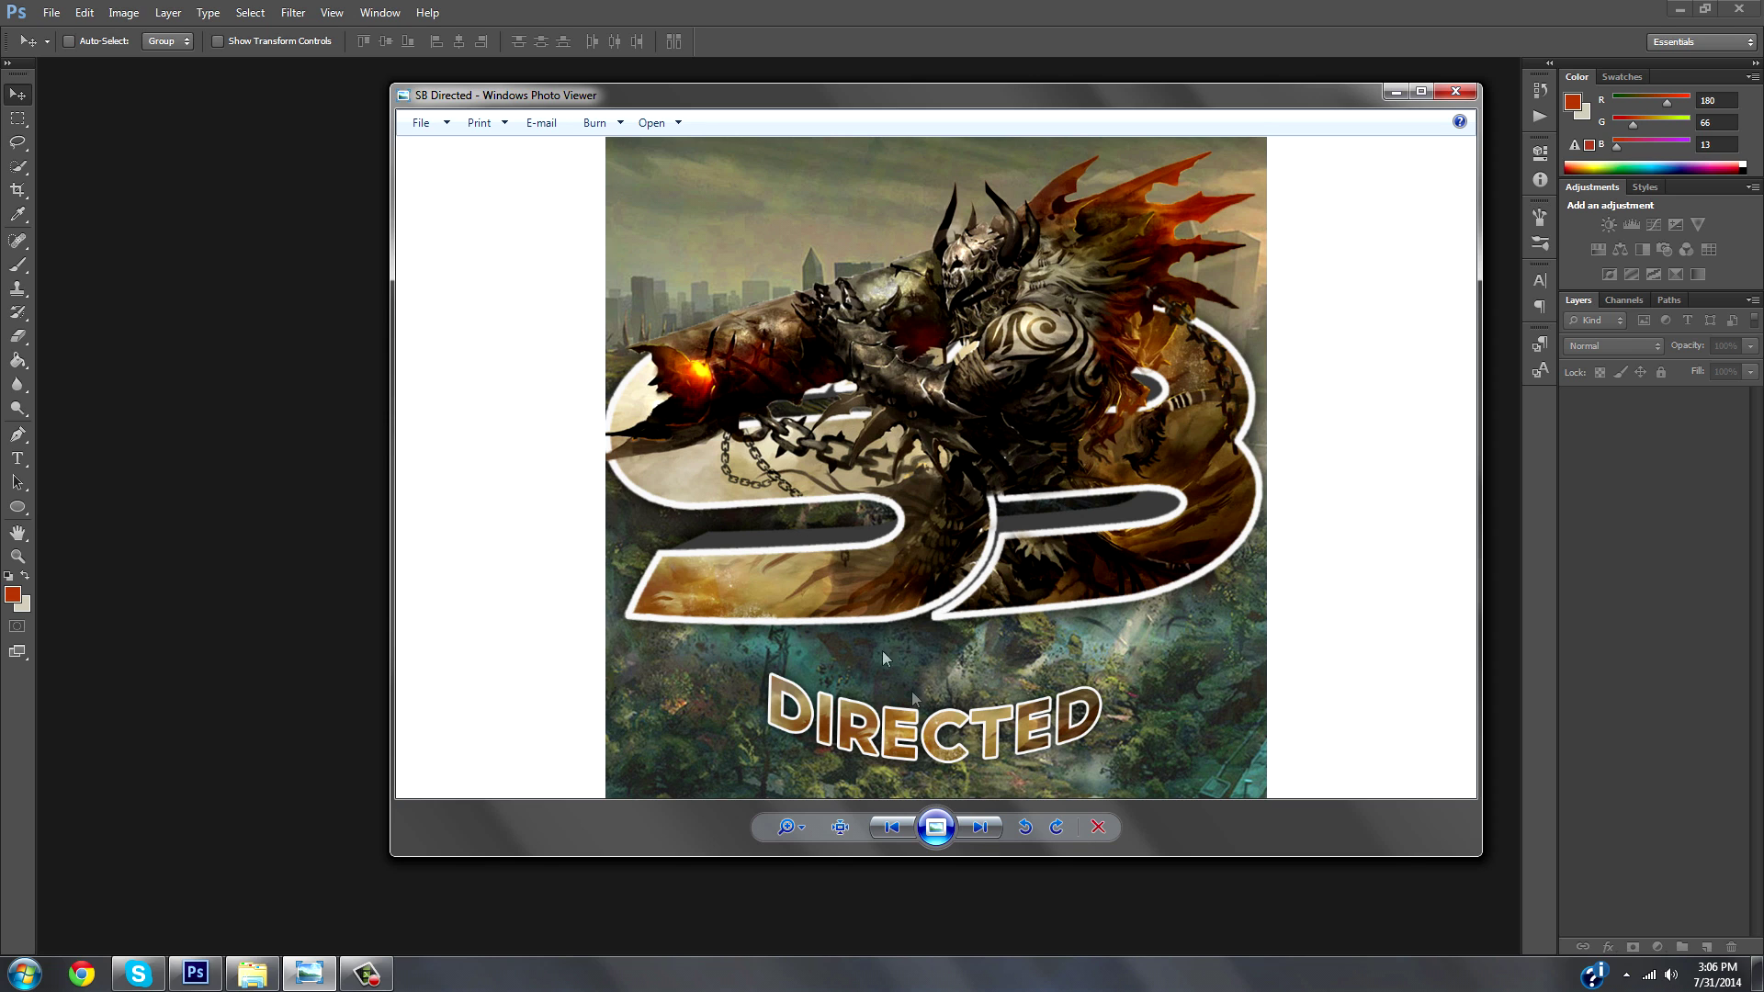
{"action": "left_click", "coordinate": [1391, 91]}
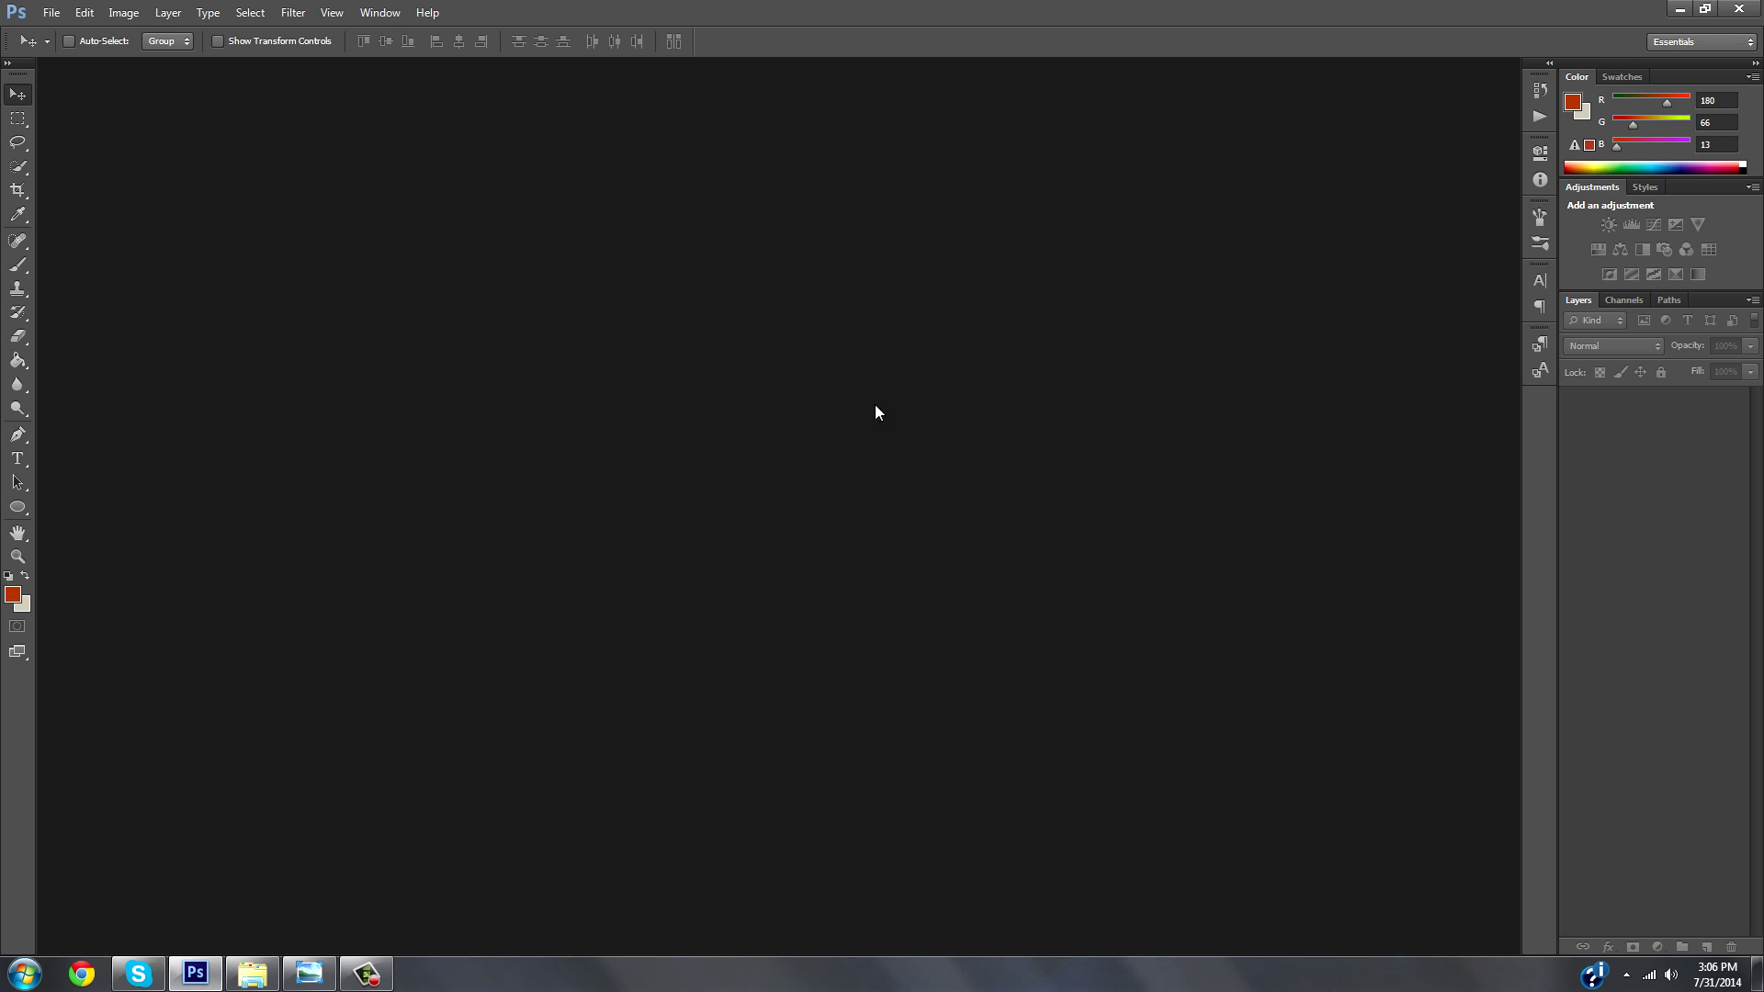
Create a new 1000 × 1000 px RGB Color document with a white background.
{"action": "left_click", "coordinate": [51, 13]}
{"action": "left_click", "coordinate": [63, 34]}
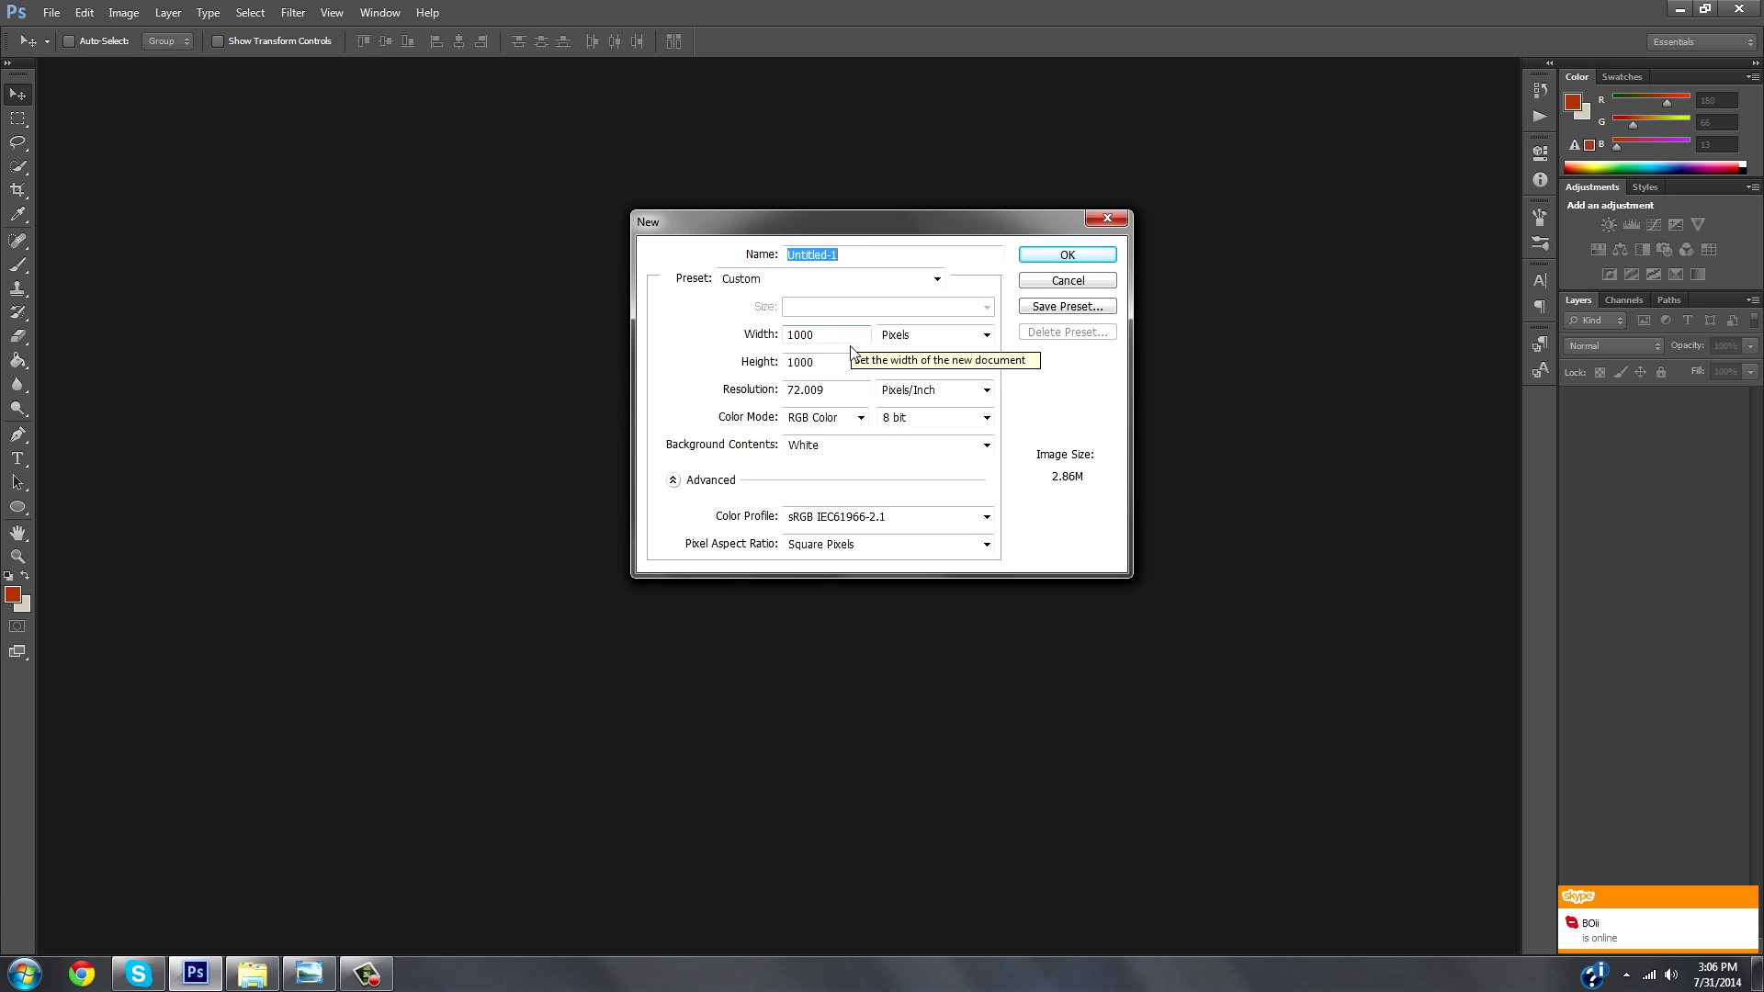
{"action": "left_click", "coordinate": [862, 418]}
{"action": "left_click", "coordinate": [859, 466]}
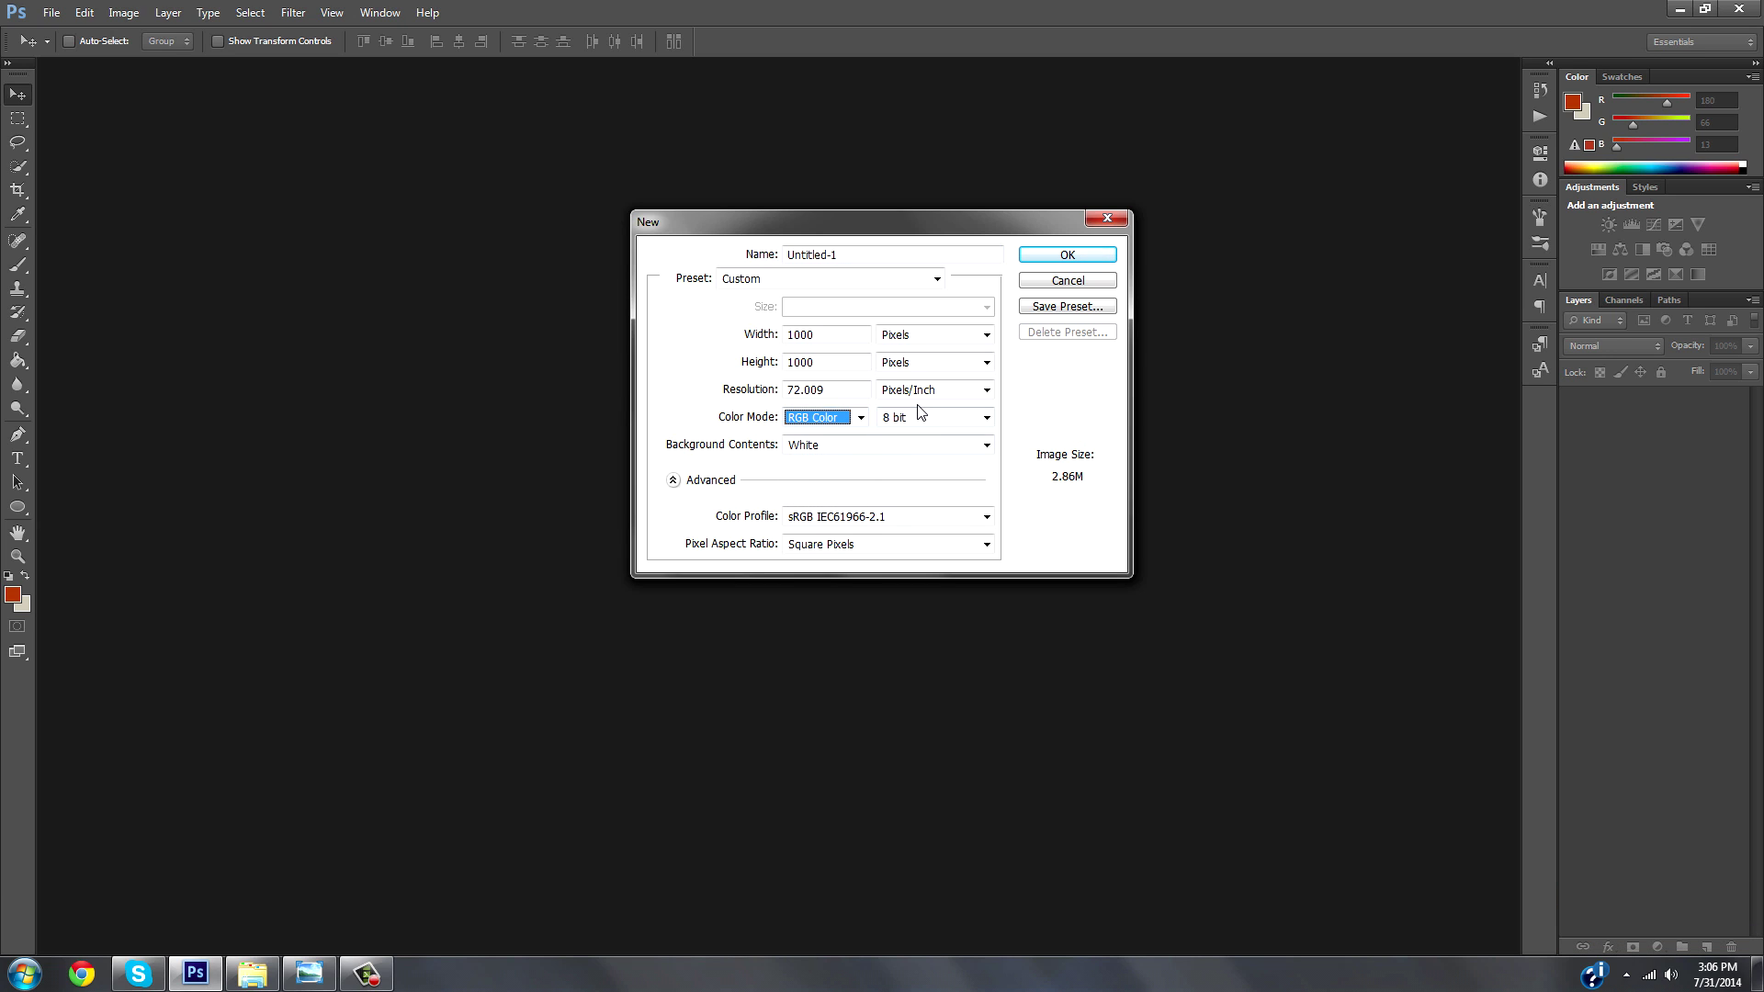
{"action": "left_click", "coordinate": [1066, 256]}
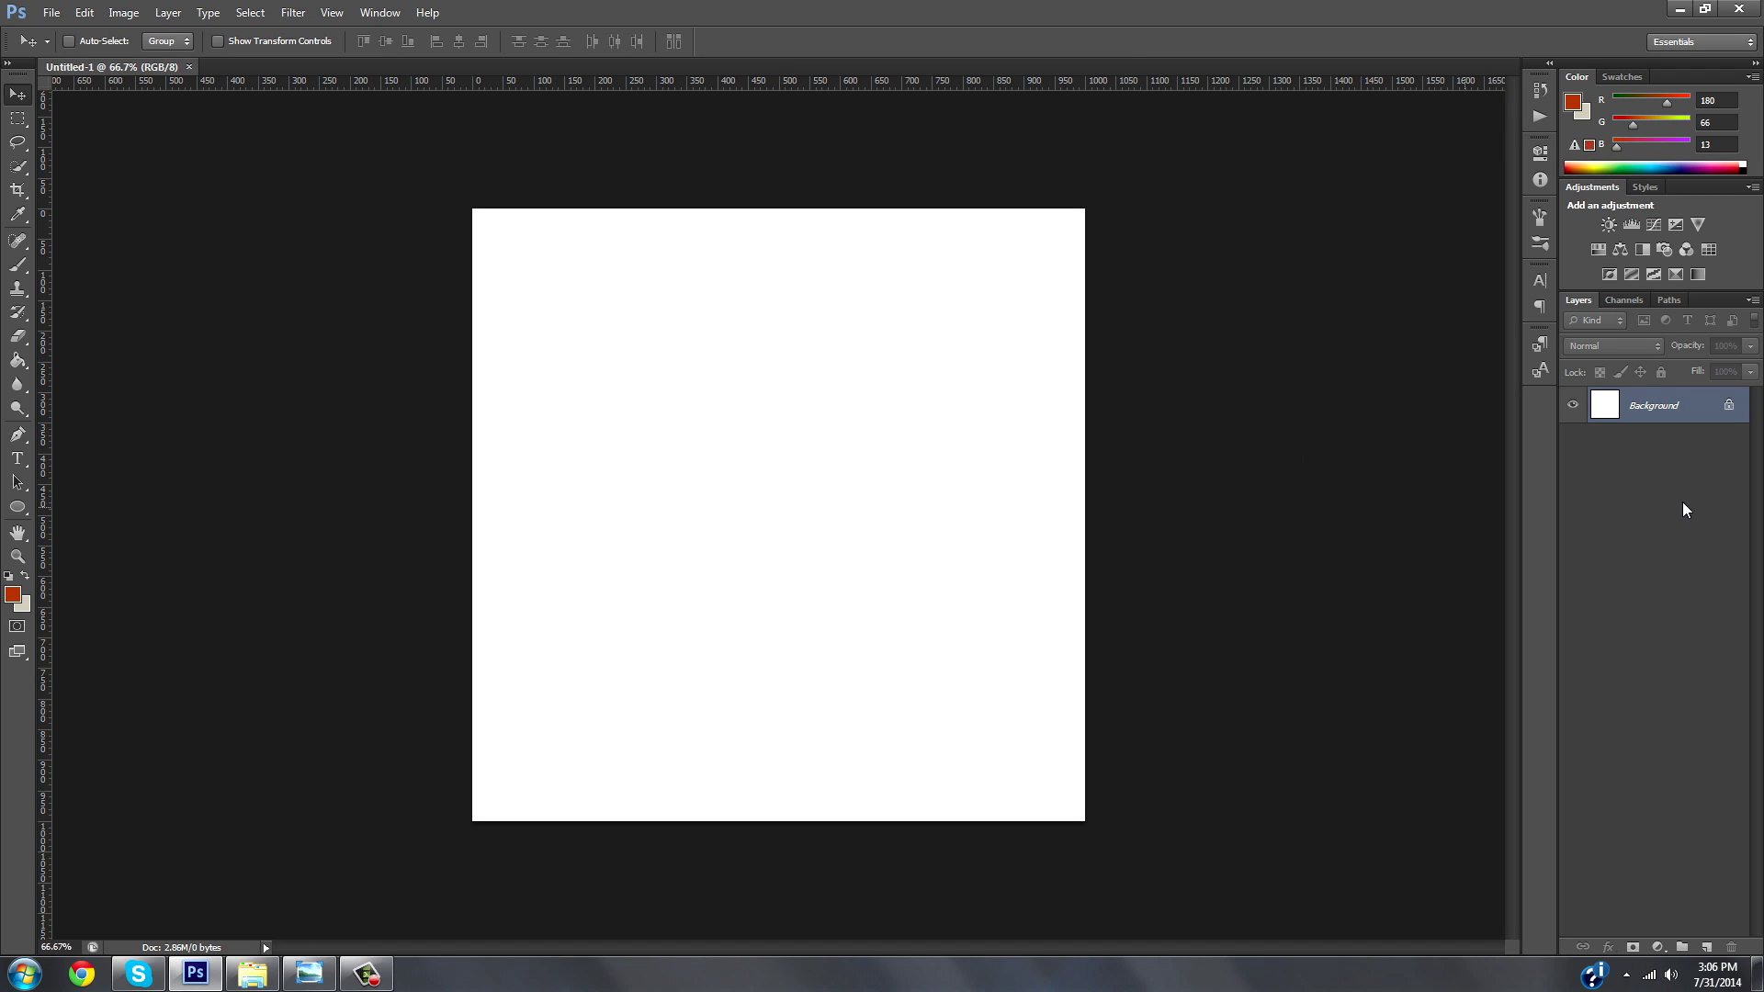
Unlock the Background as Layer 0, preview the sb2d logo, and drag it into the document.
{"action": "double_click", "coordinate": [1730, 411]}
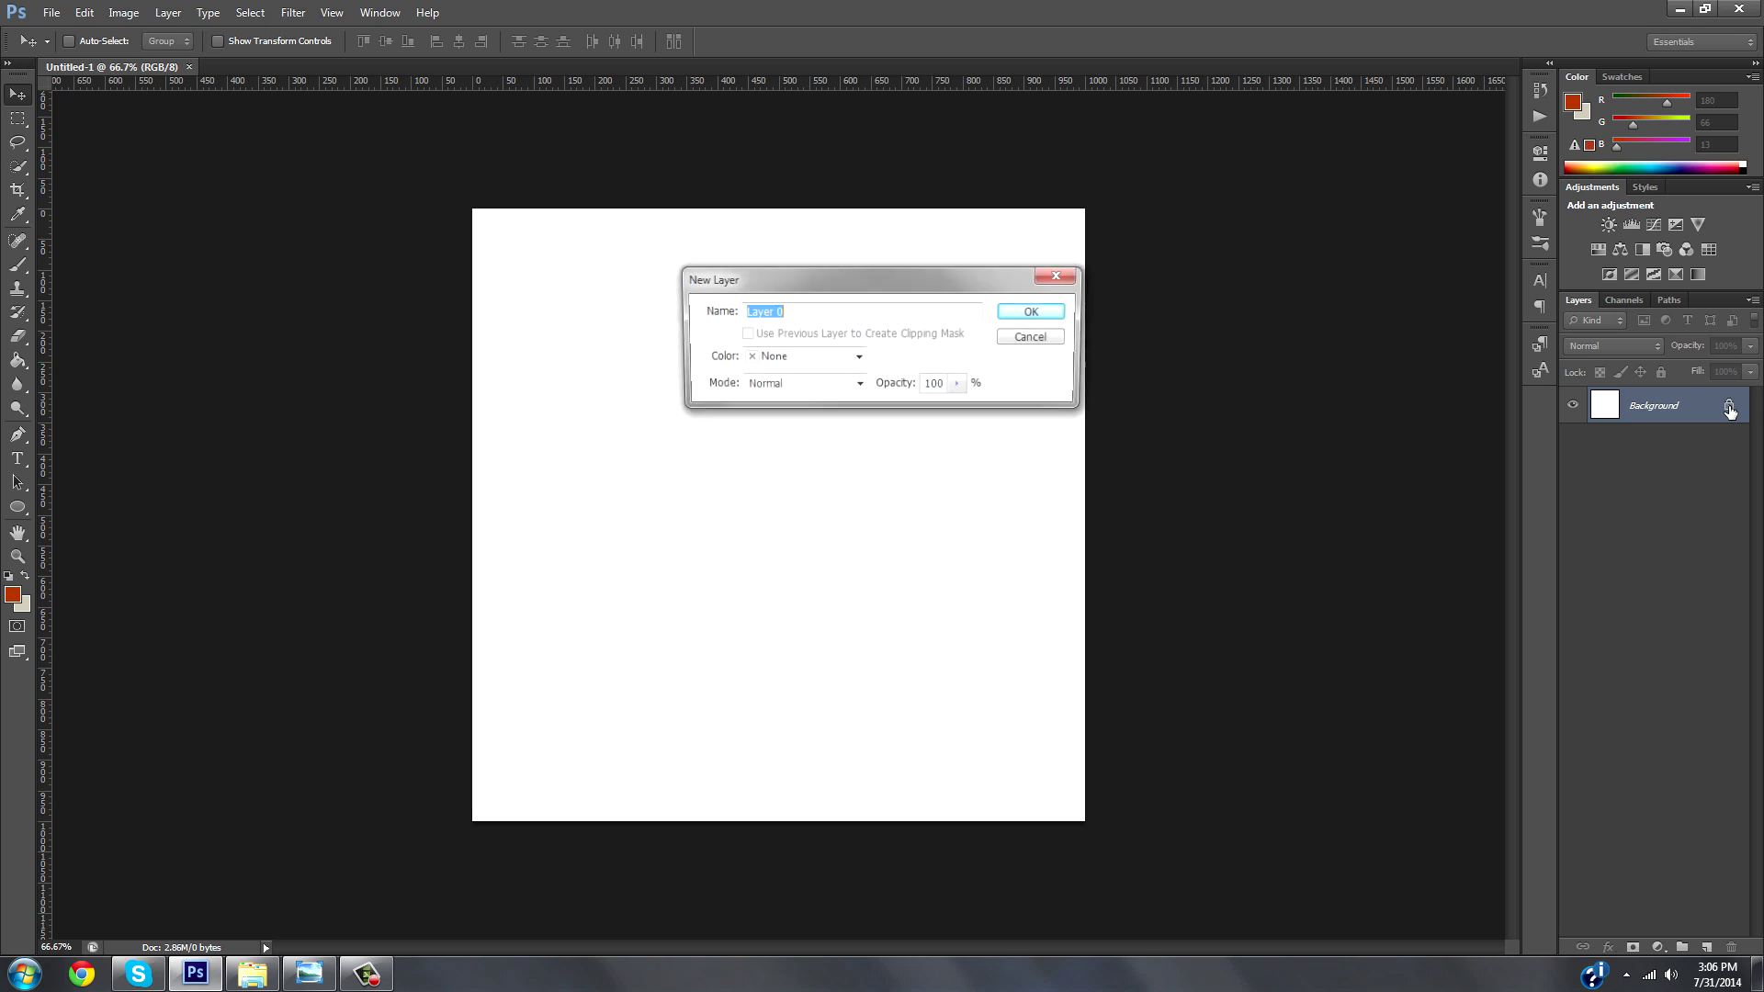
{"action": "left_click", "coordinate": [1008, 295]}
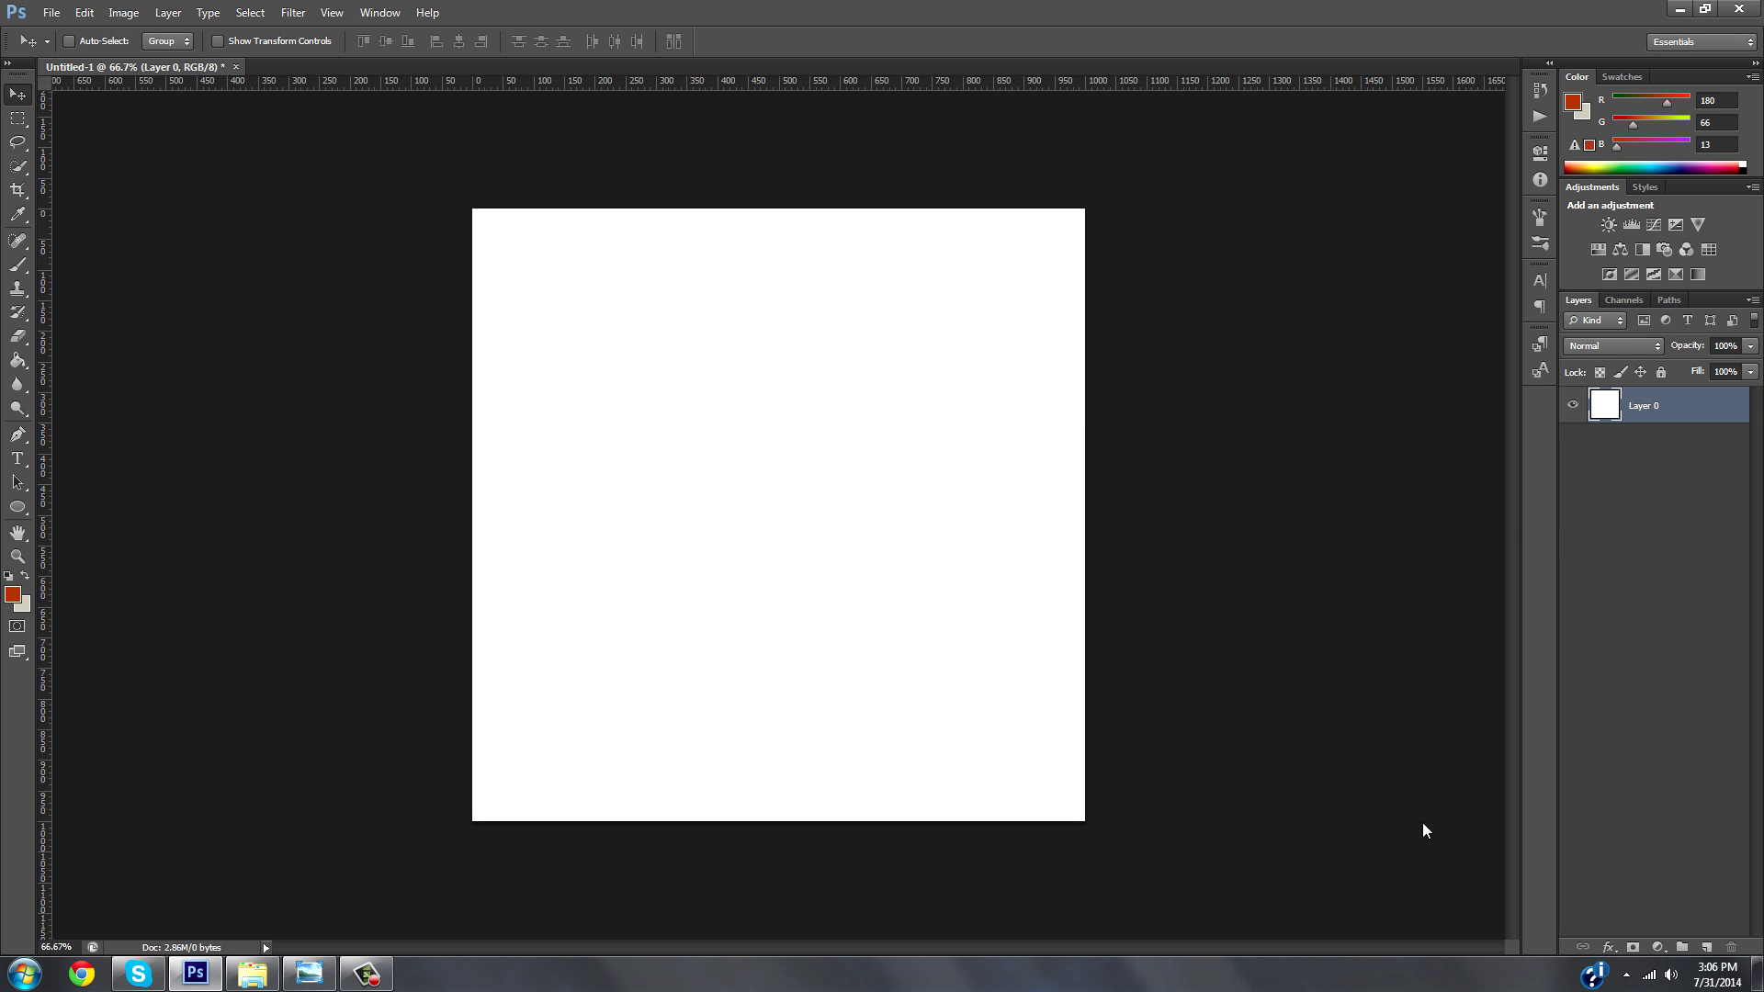
{"action": "mouse_move", "coordinate": [326, 983]}
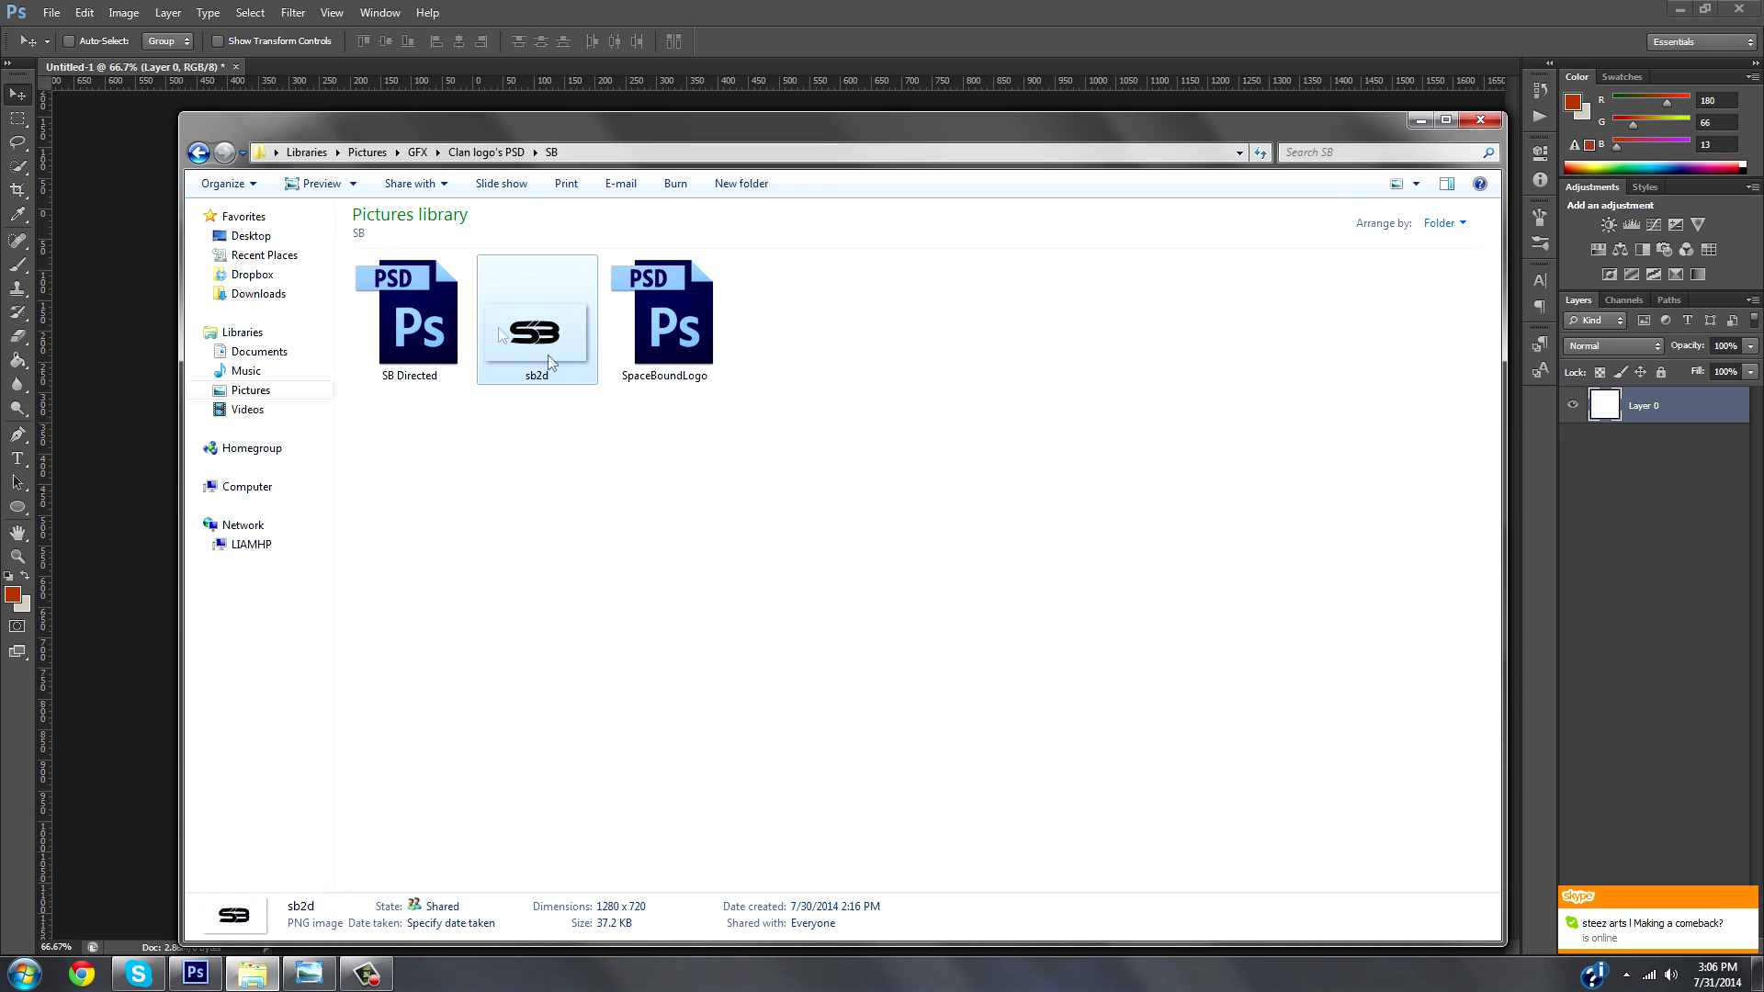
{"action": "double_click", "coordinate": [548, 355]}
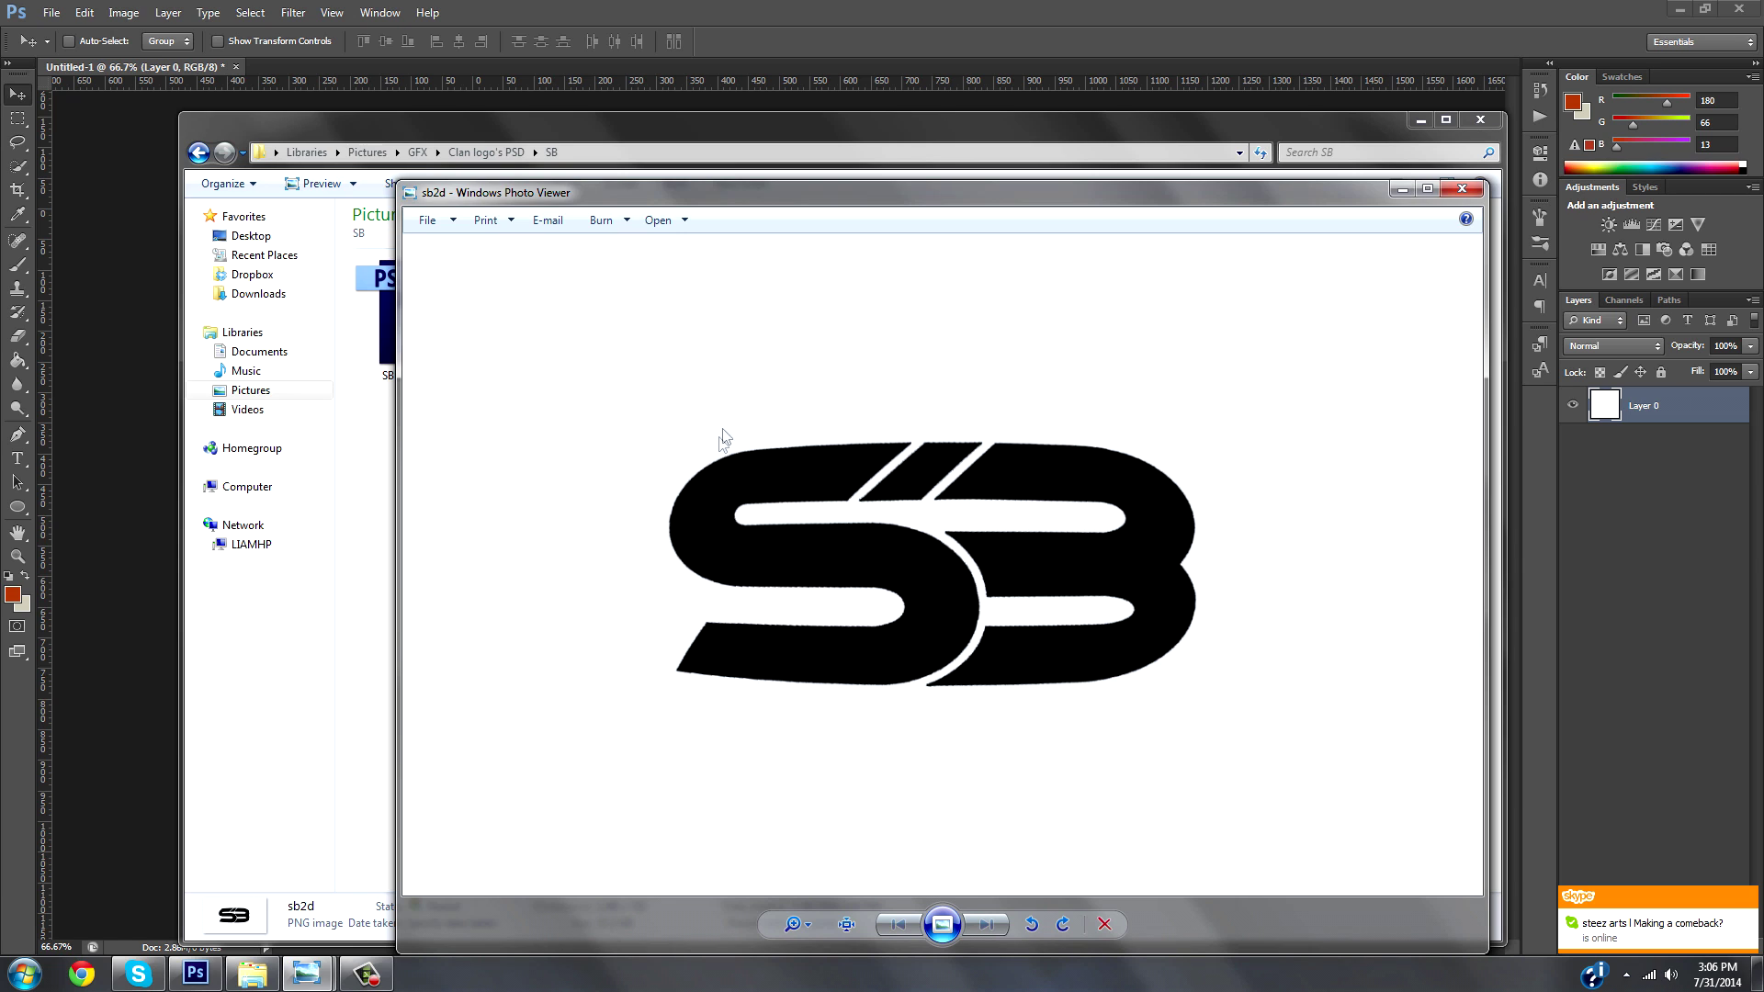
{"action": "left_click", "coordinate": [1465, 188]}
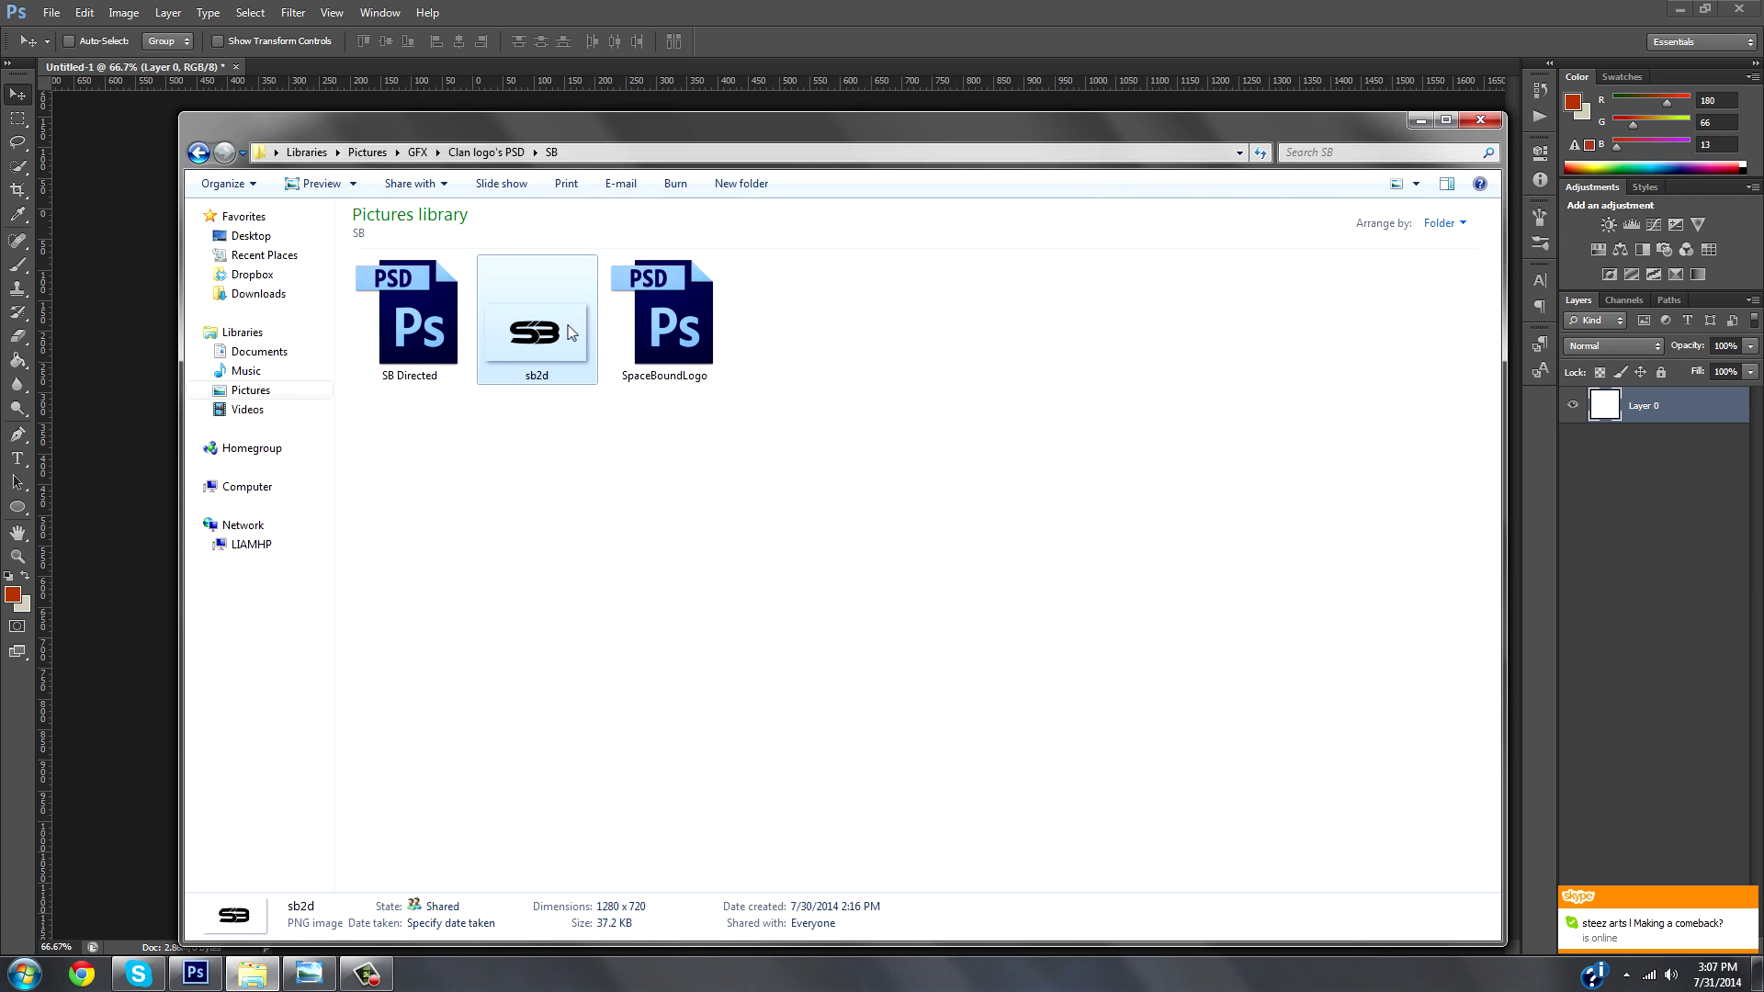
{"action": "left_click_drag", "start_coordinate": [569, 341], "coordinate": [153, 511]}
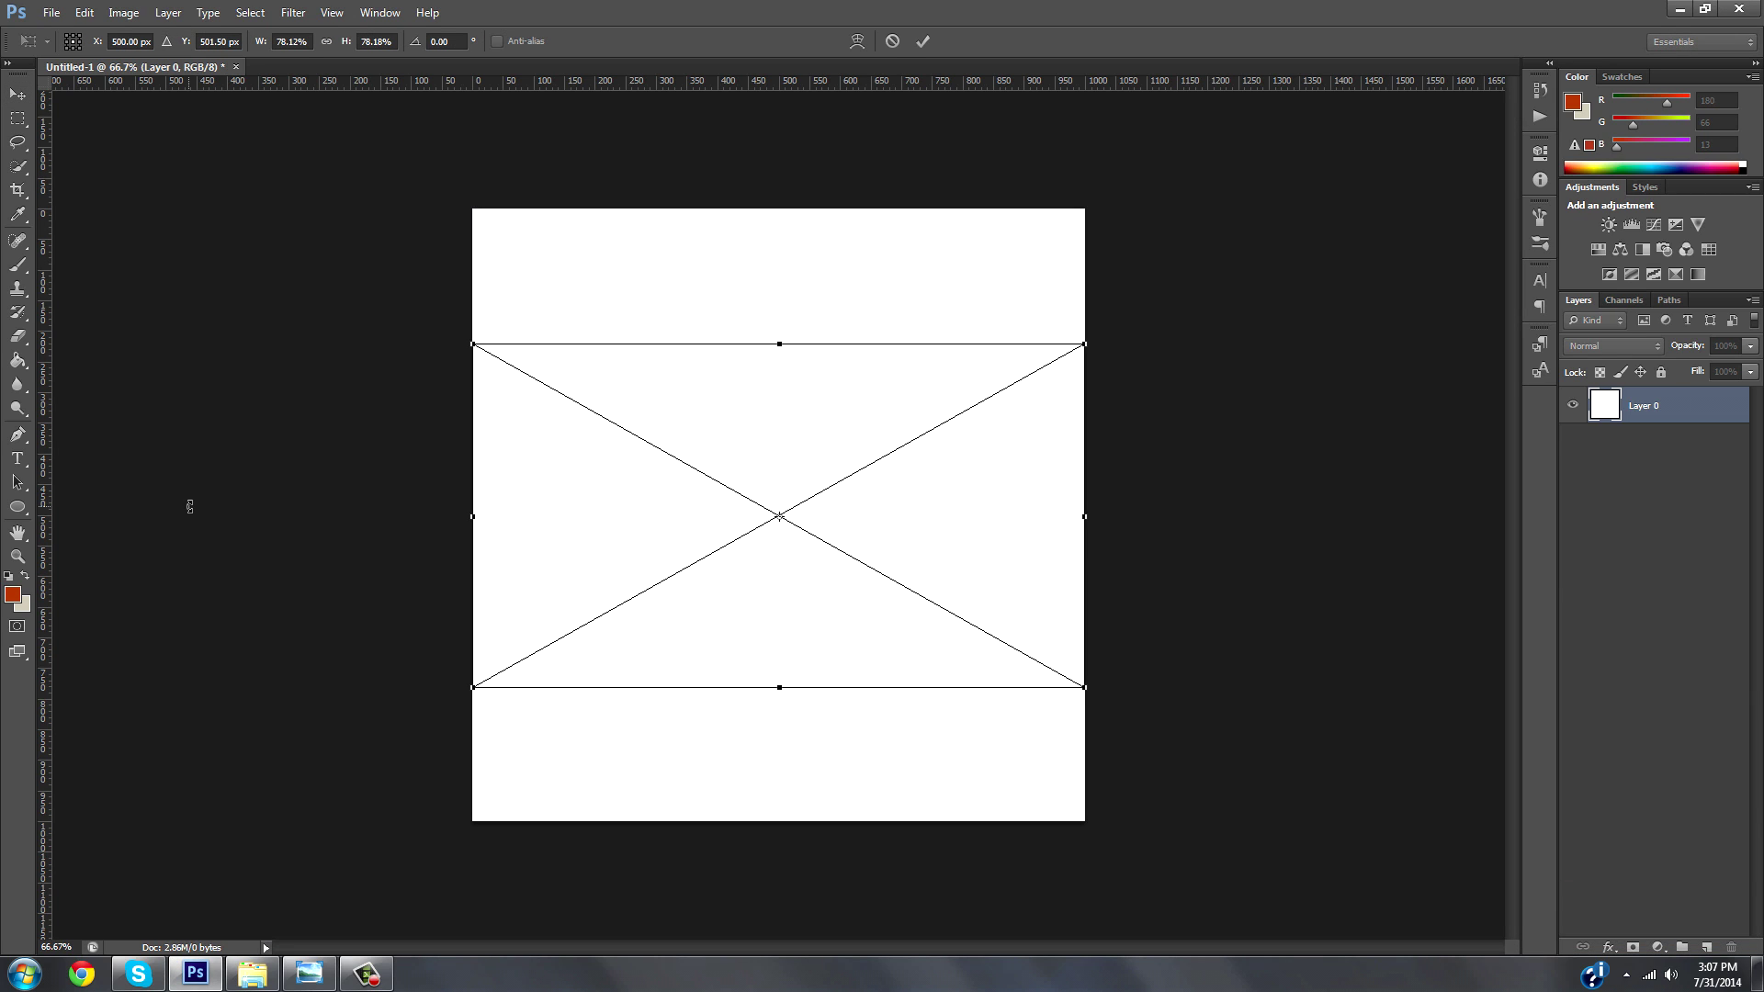
Enlarge the placed sb2d logo proportionally to about 94% and centre it on the canvas.
{"action": "left_click", "coordinate": [326, 41]}
{"action": "left_click_drag", "start_coordinate": [345, 45], "coordinate": [402, 43]}
{"action": "key", "text": "Return"}
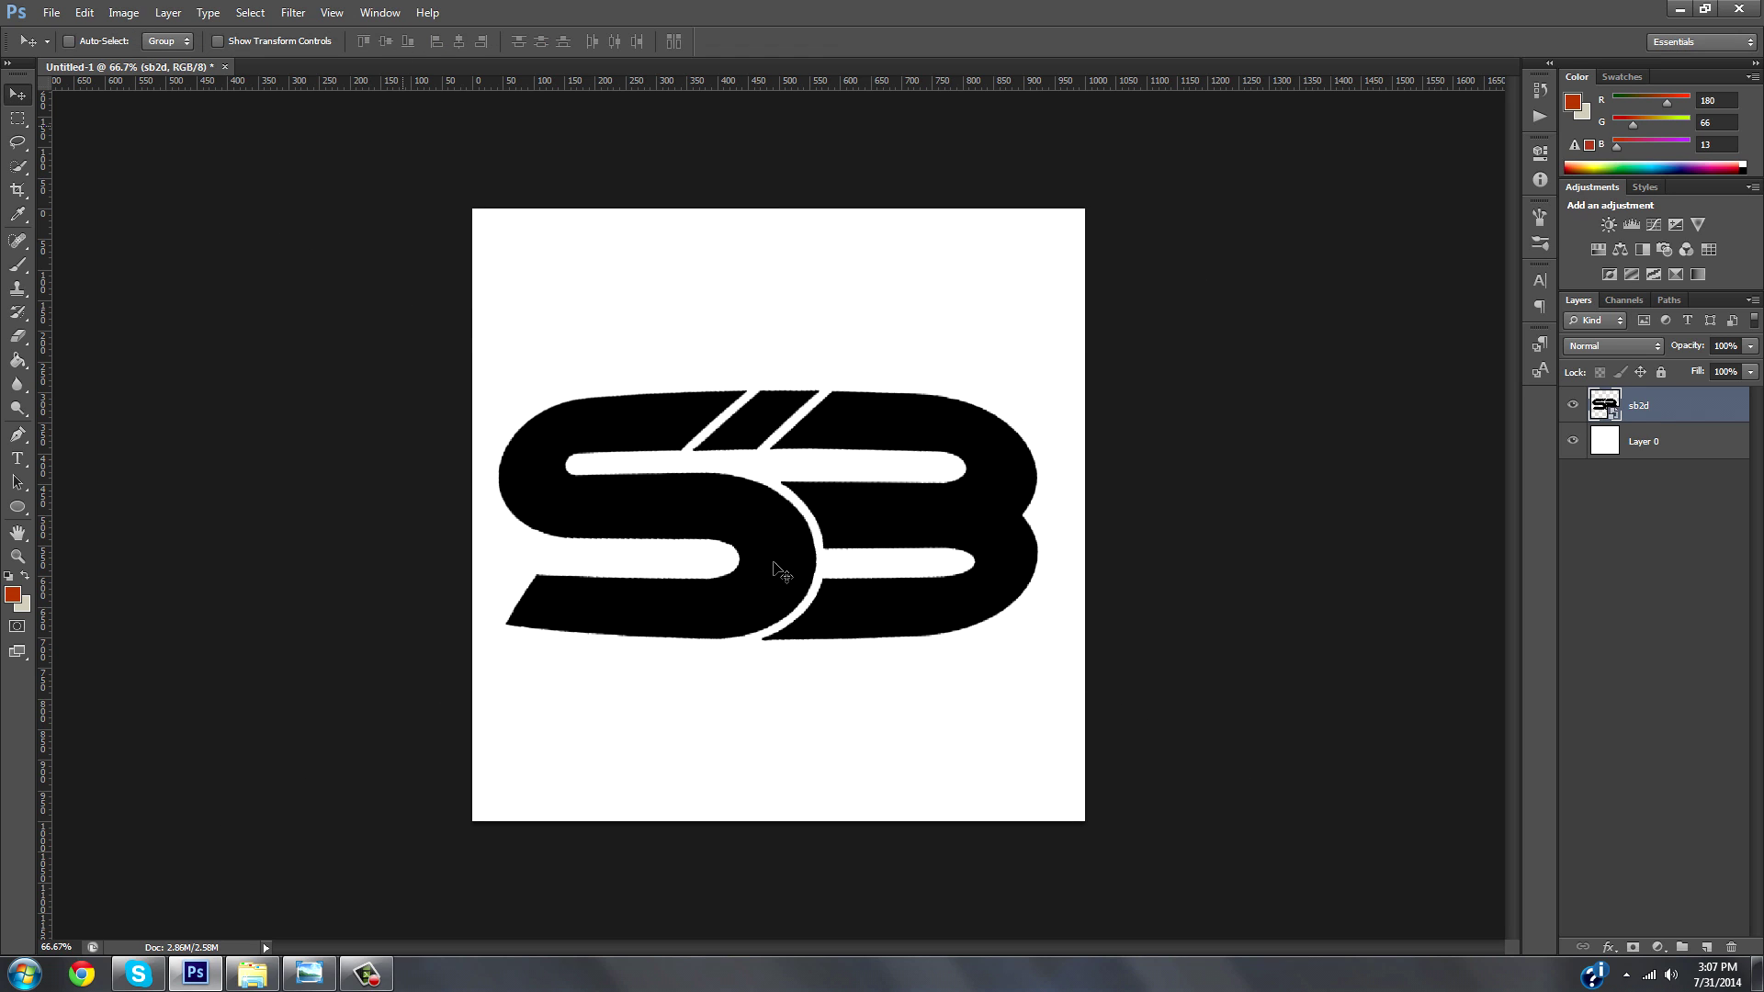
{"action": "left_click_drag", "start_coordinate": [790, 529], "coordinate": [797, 502]}
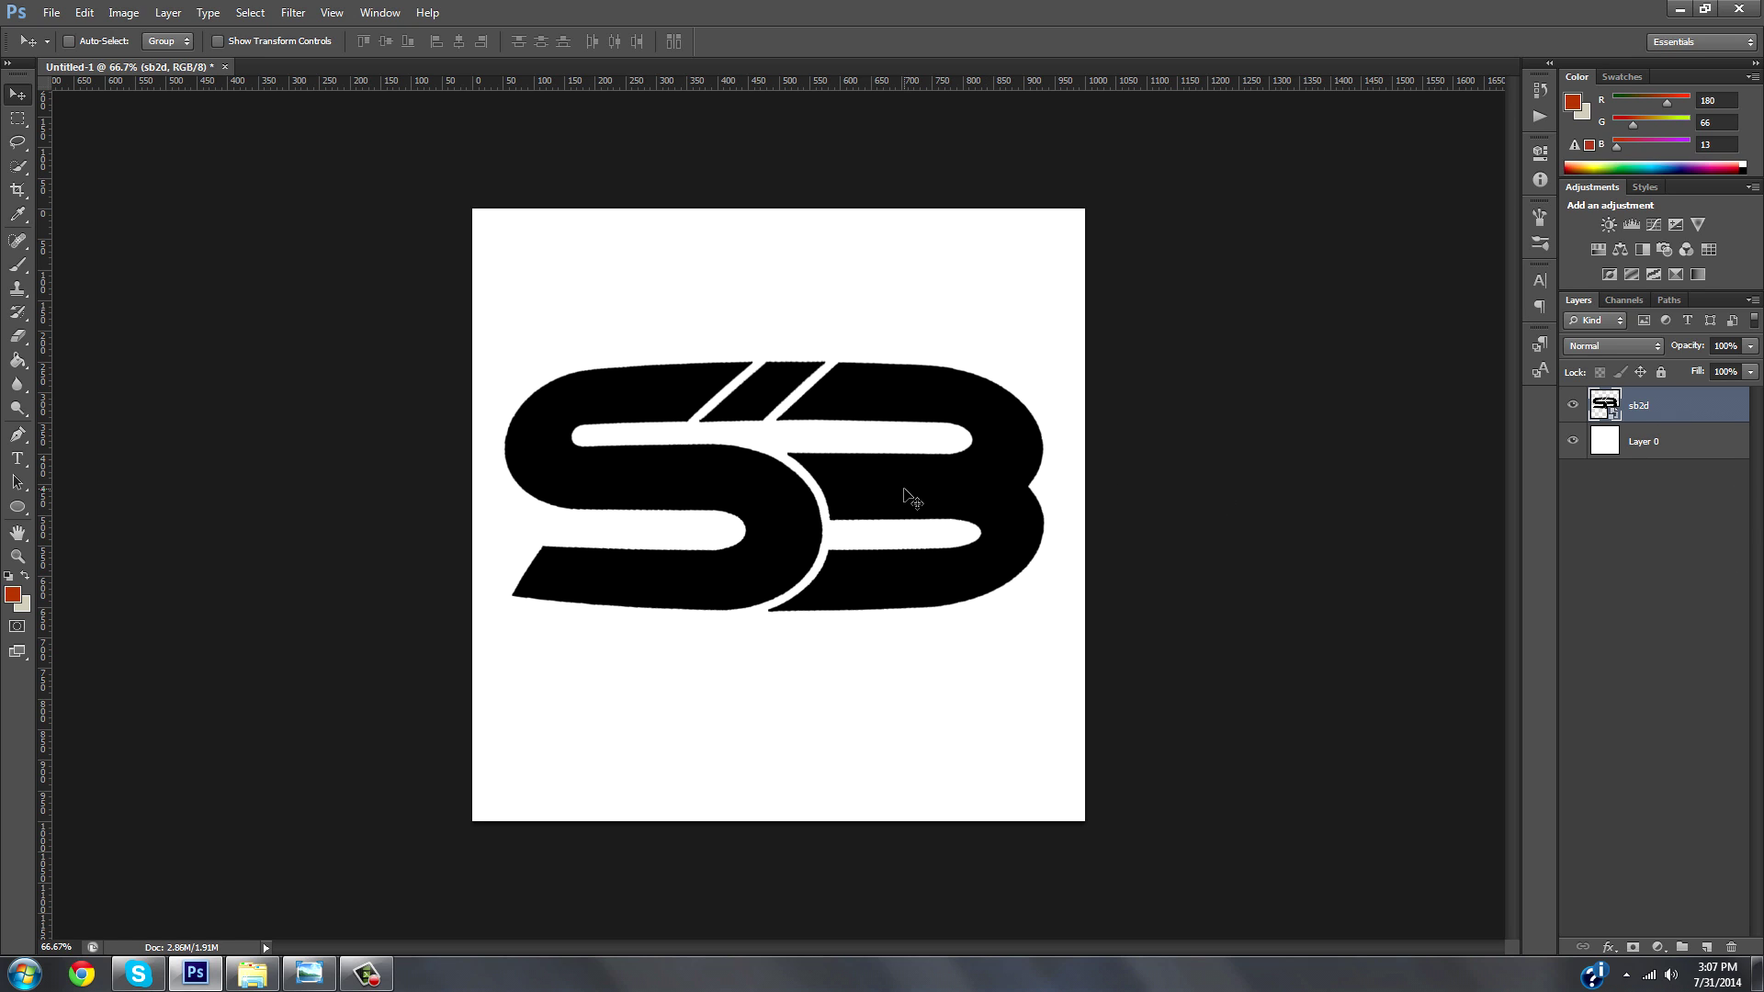
{"action": "key", "text": "ctrl+t"}
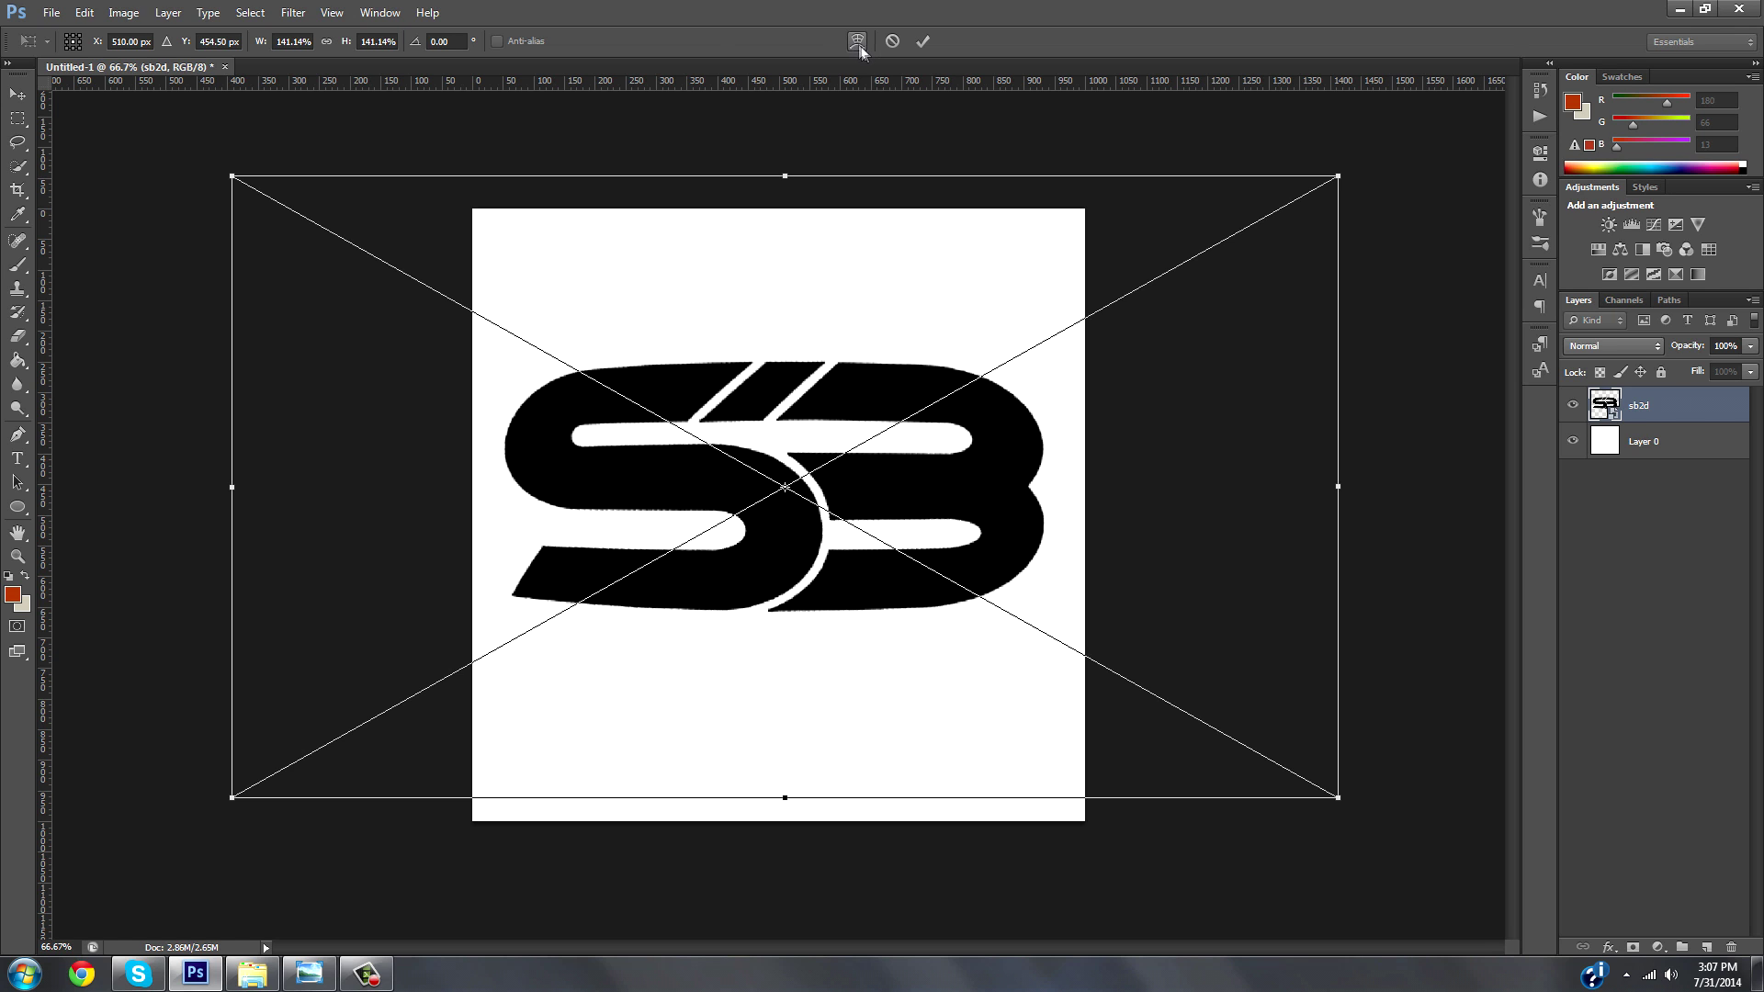
{"action": "left_click", "coordinate": [83, 12]}
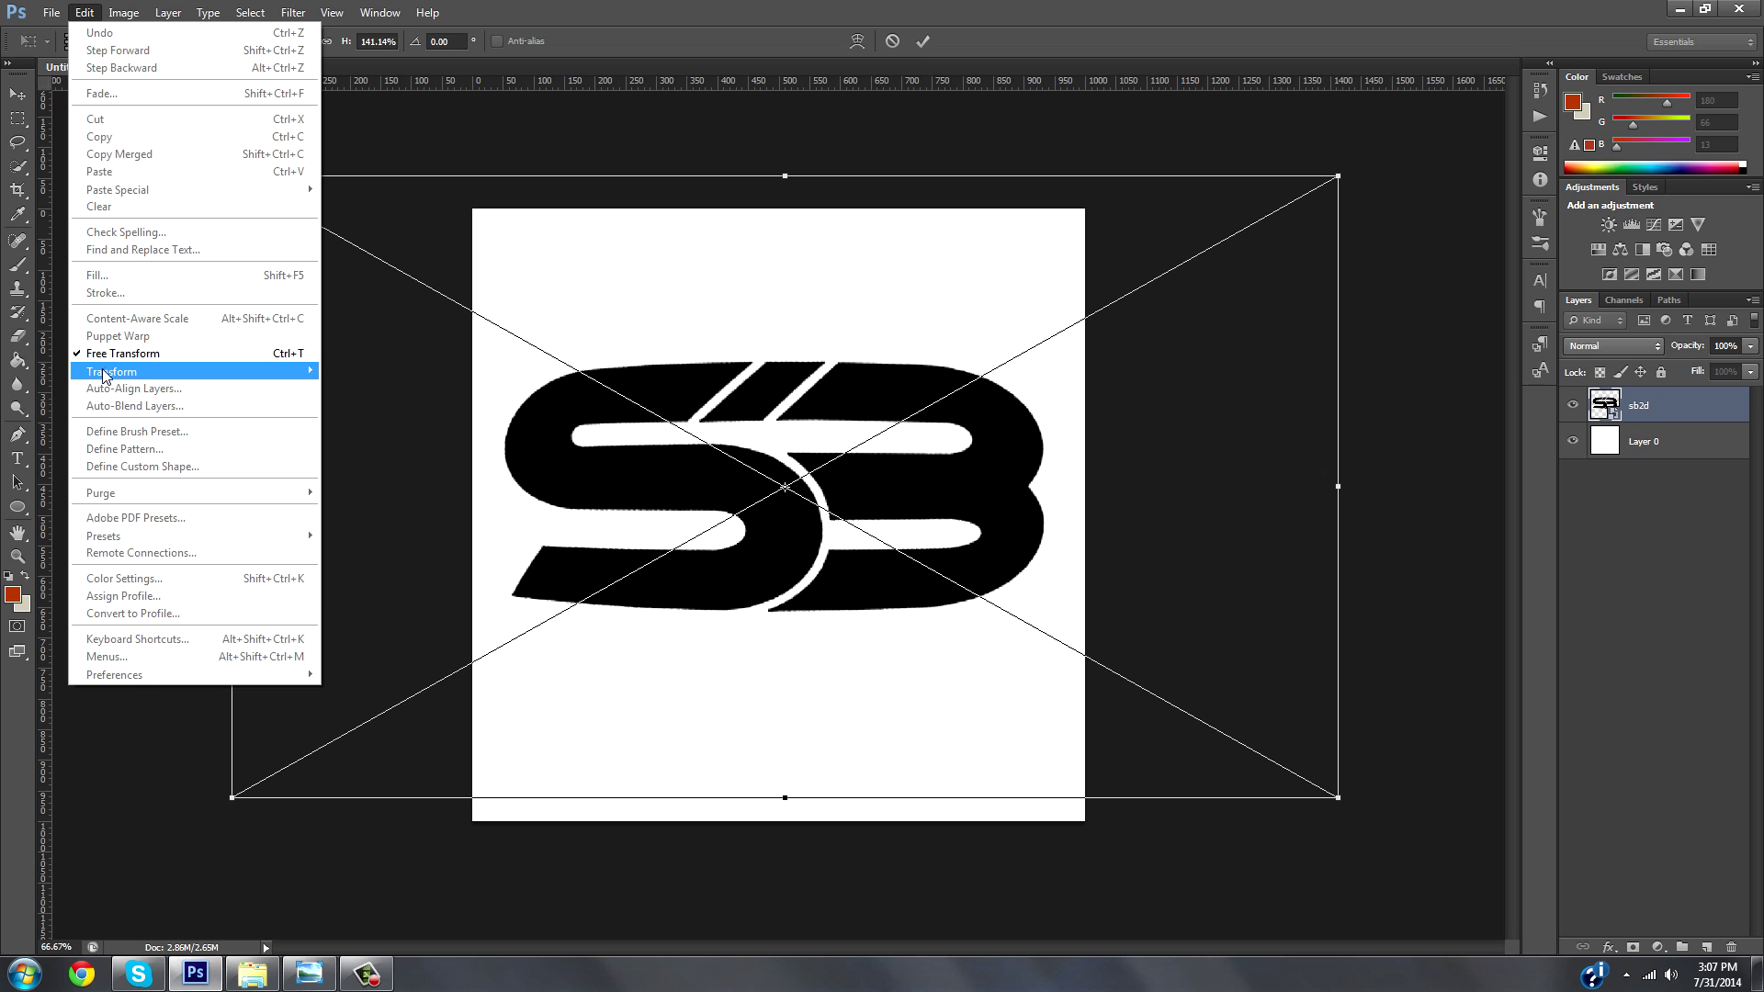
Warp the SB logo so its left, right, top and bottom edges bow slightly outward.
{"action": "mouse_move", "coordinate": [115, 372]}
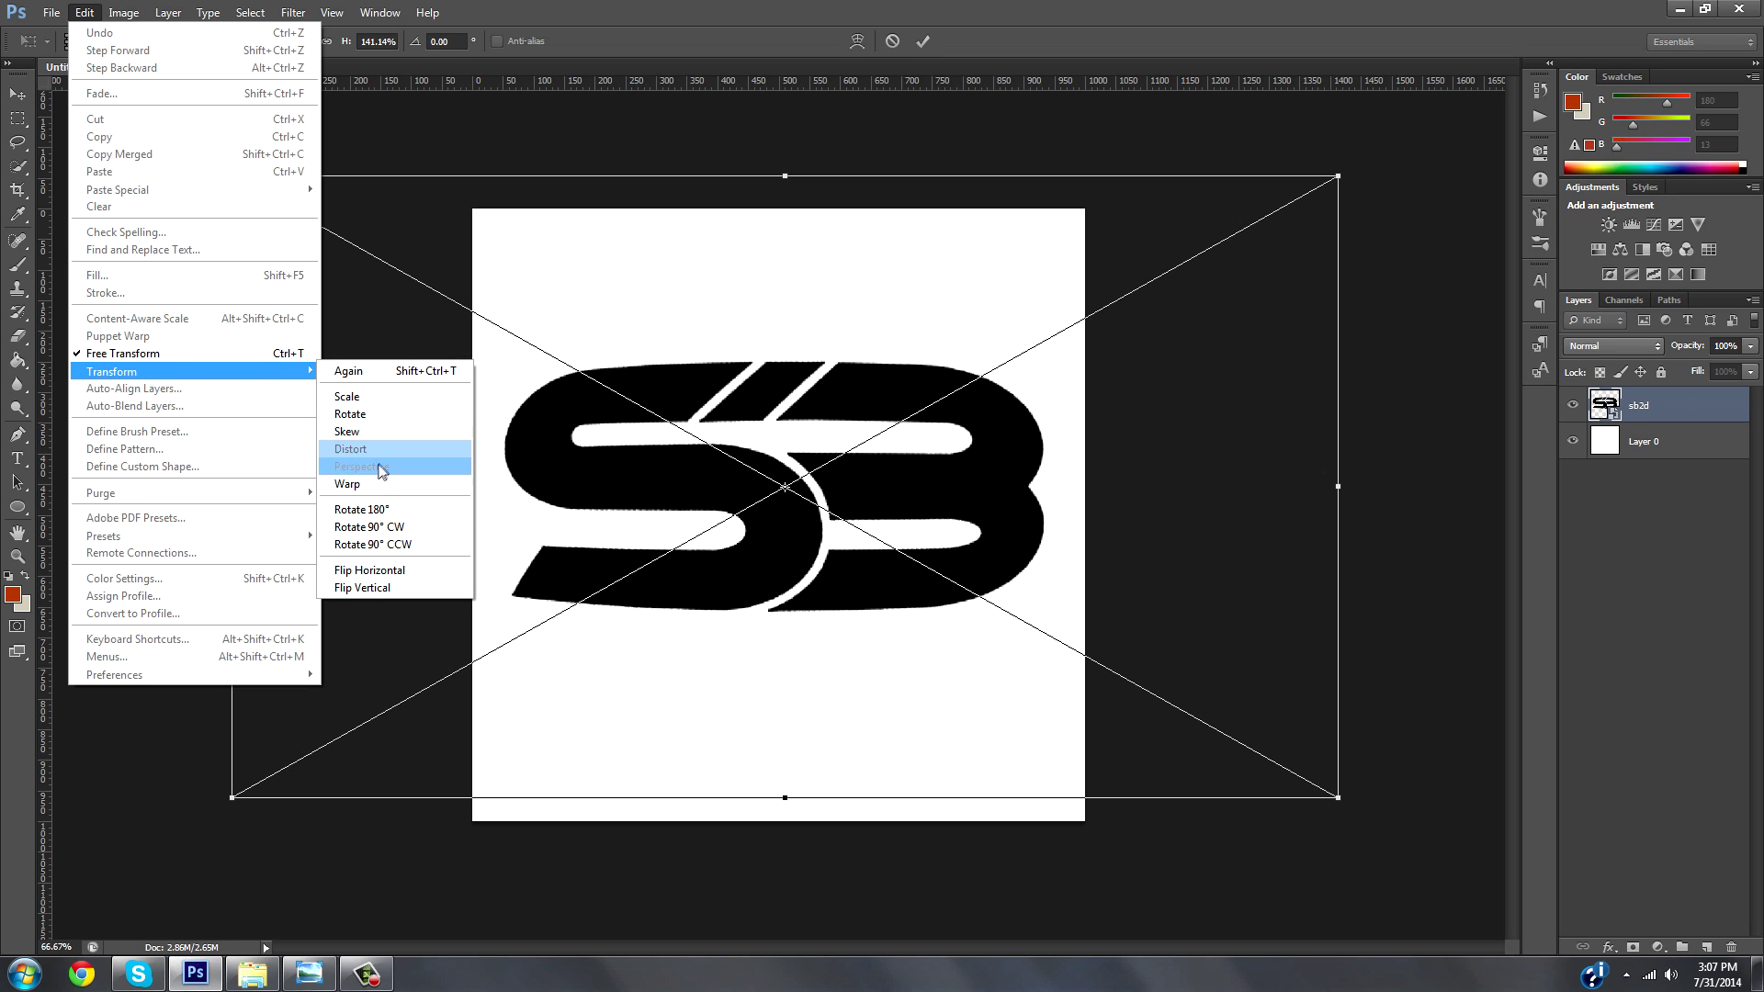
{"action": "left_click", "coordinate": [857, 42]}
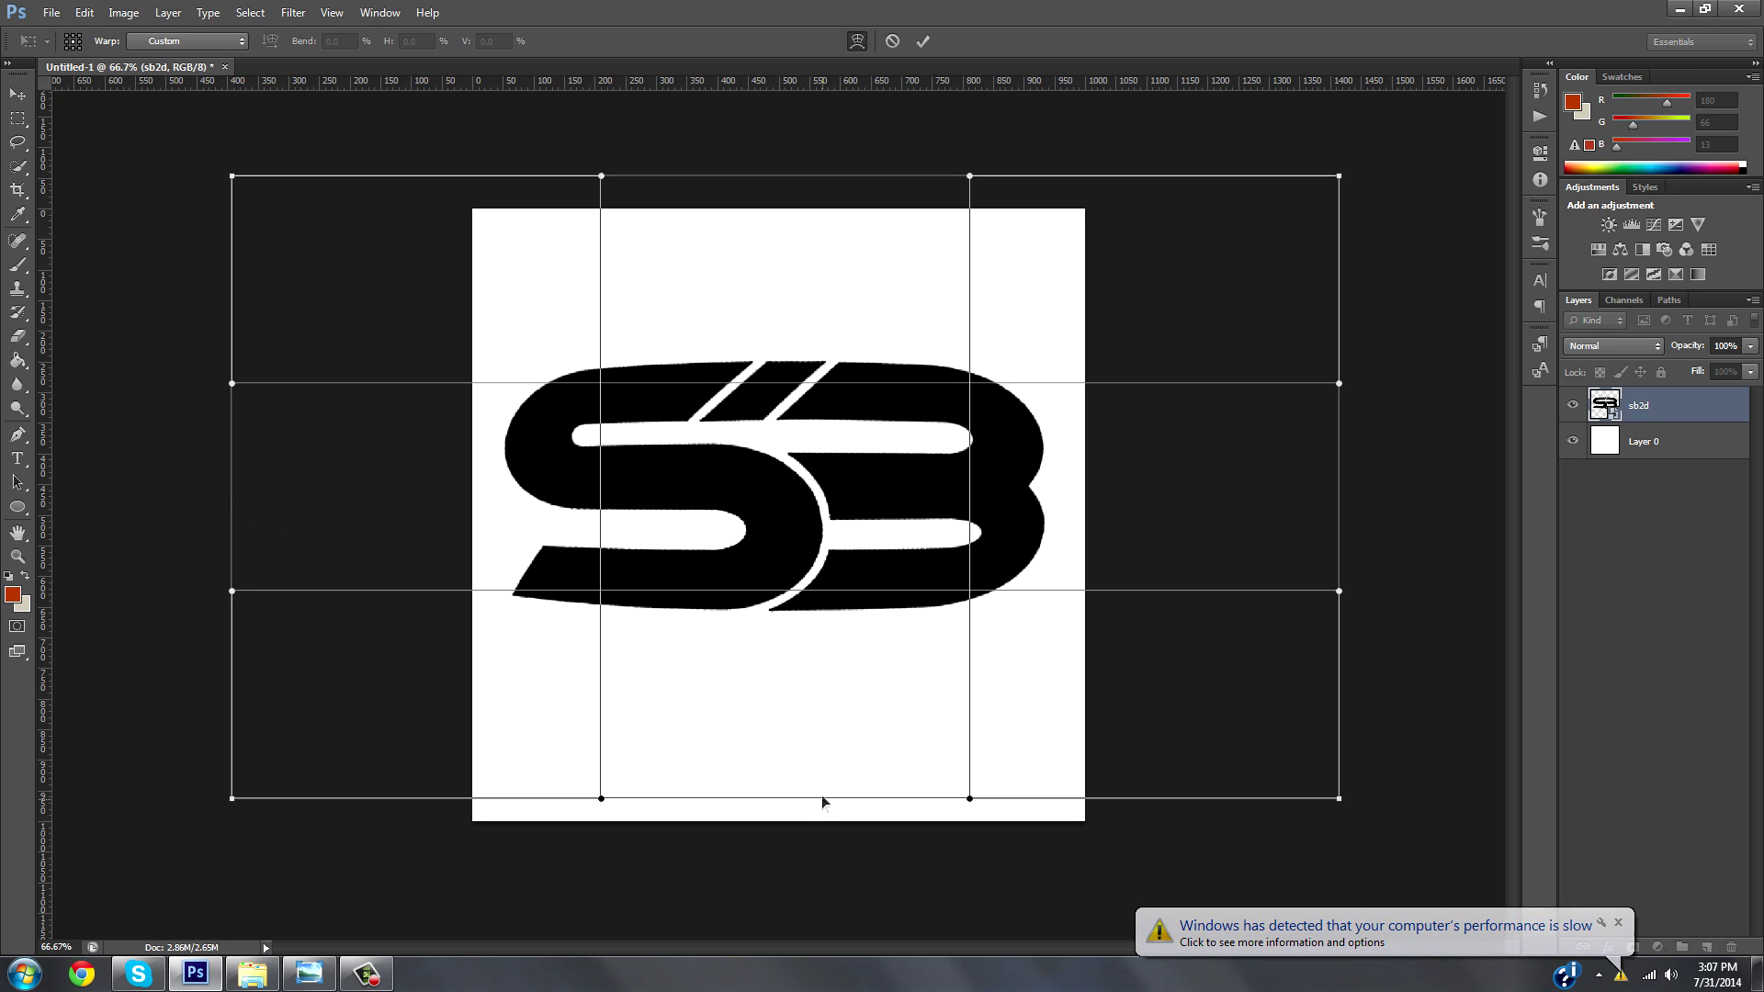
{"action": "left_click_drag", "start_coordinate": [819, 792], "coordinate": [814, 669]}
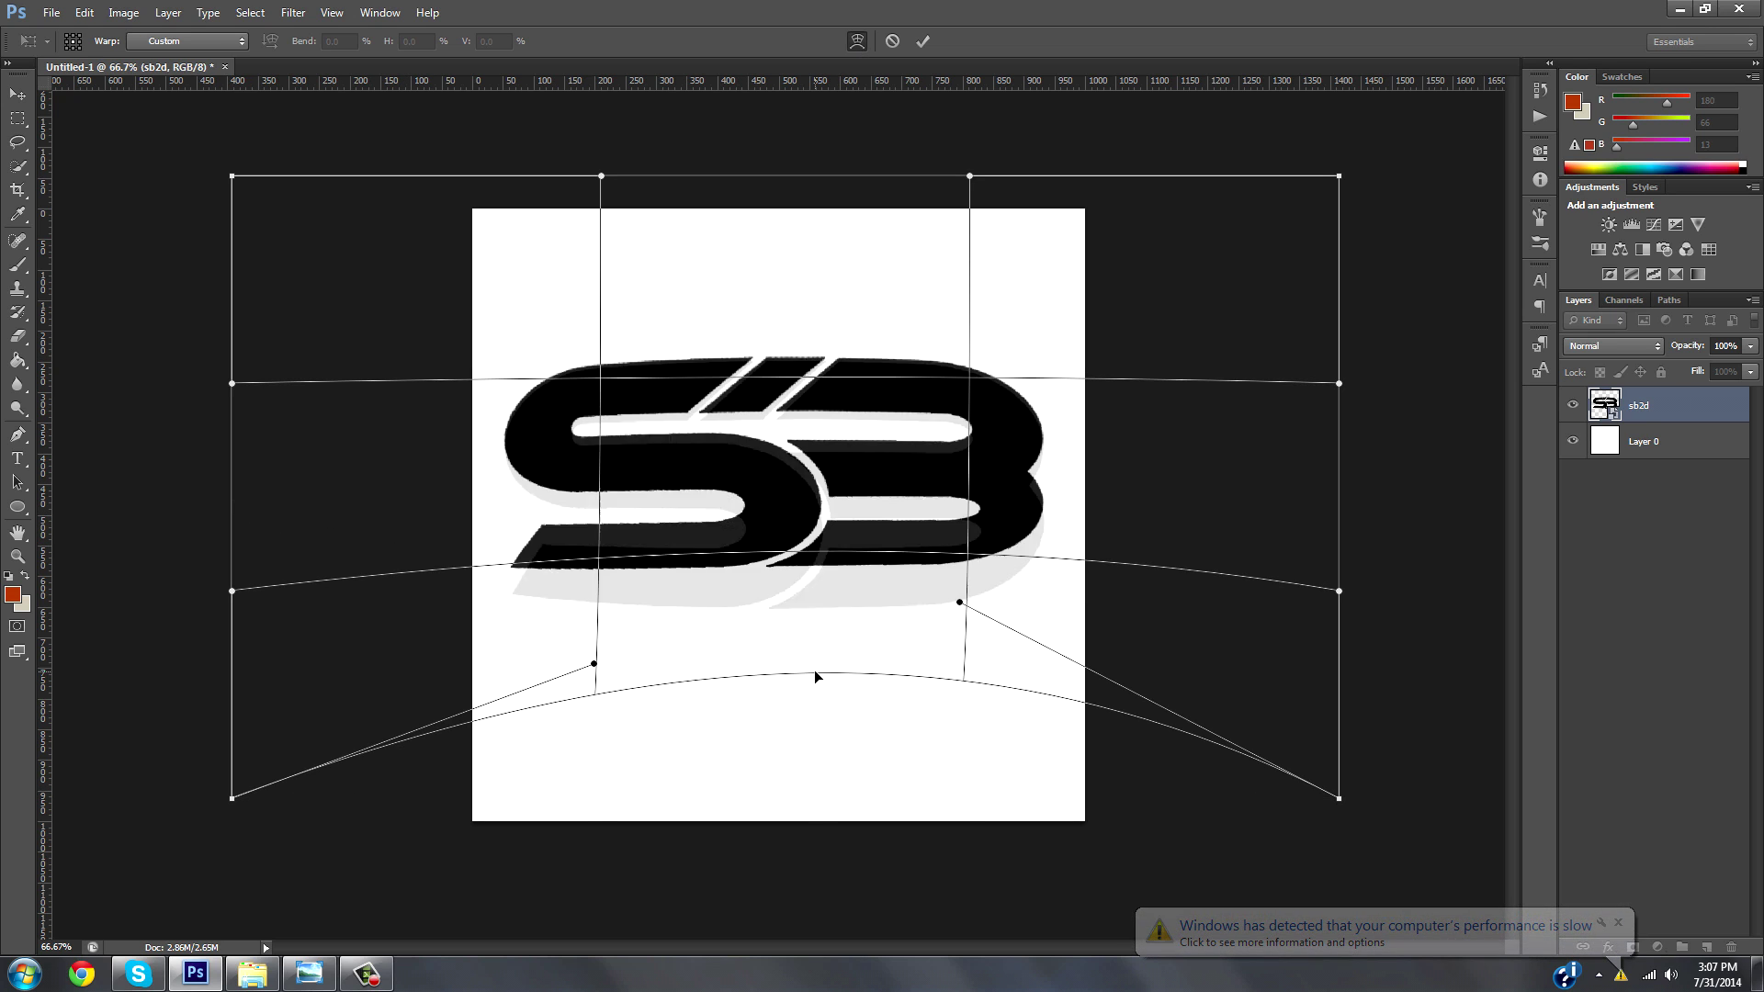
{"action": "key", "text": "ctrl+z"}
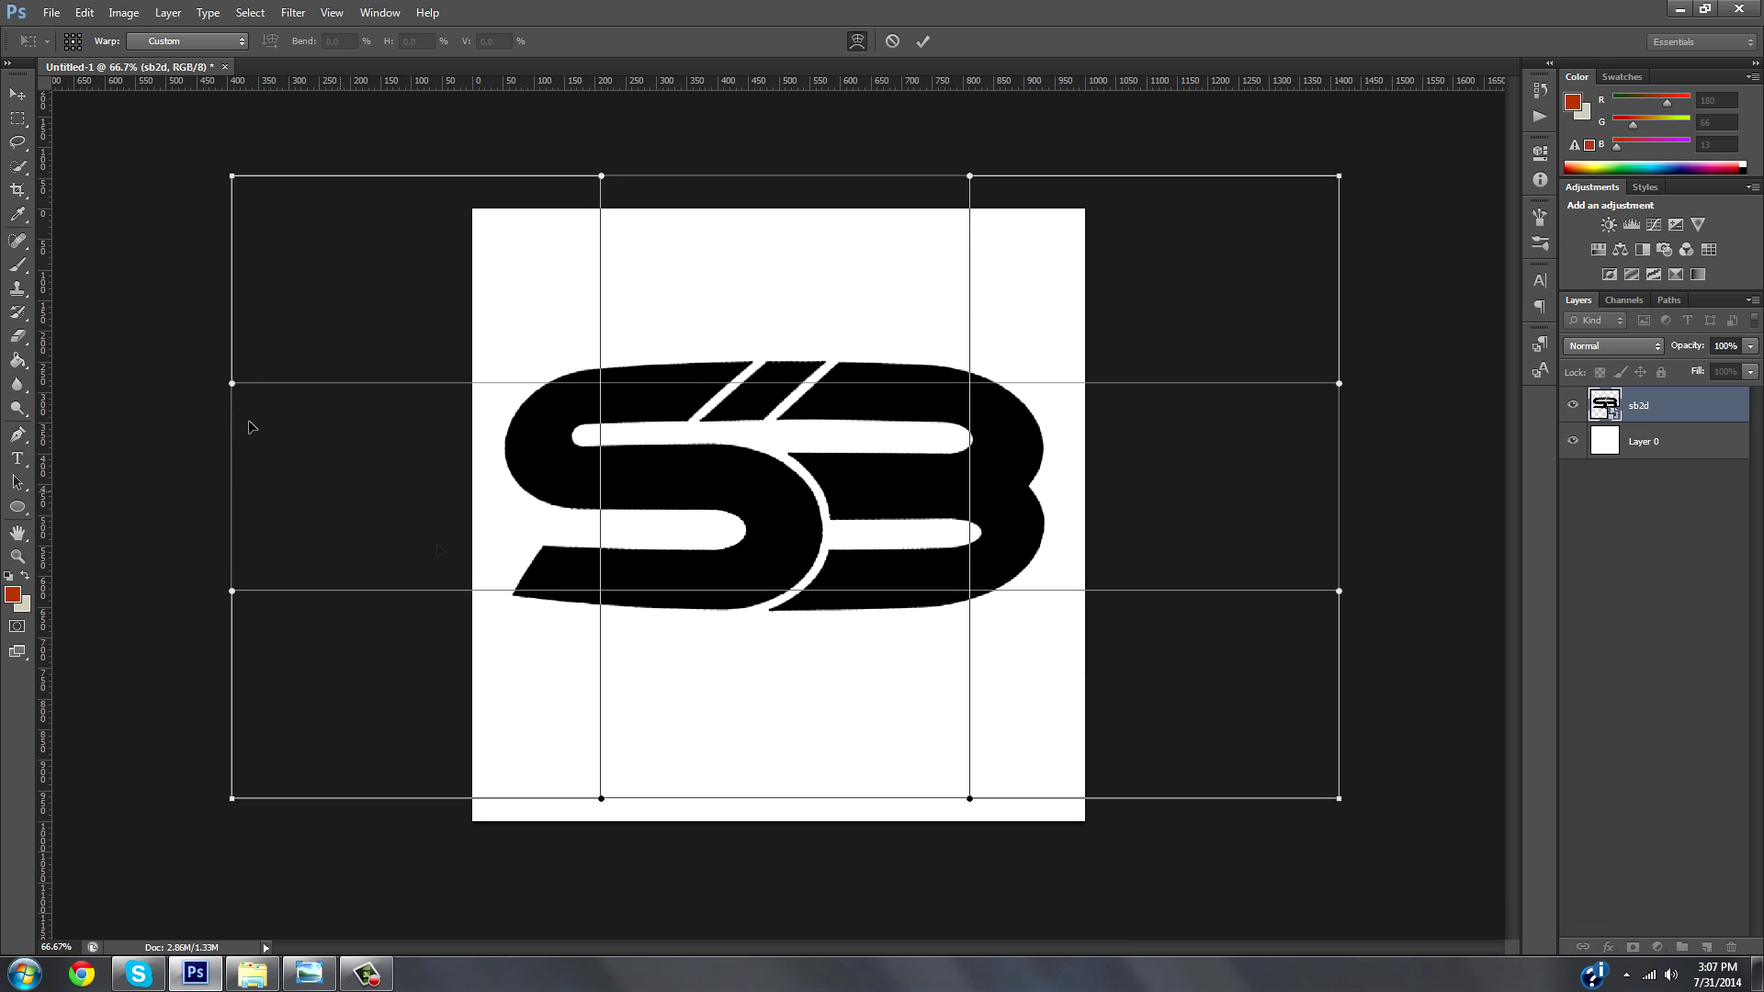
{"action": "left_click_drag", "start_coordinate": [234, 468], "coordinate": [214, 475]}
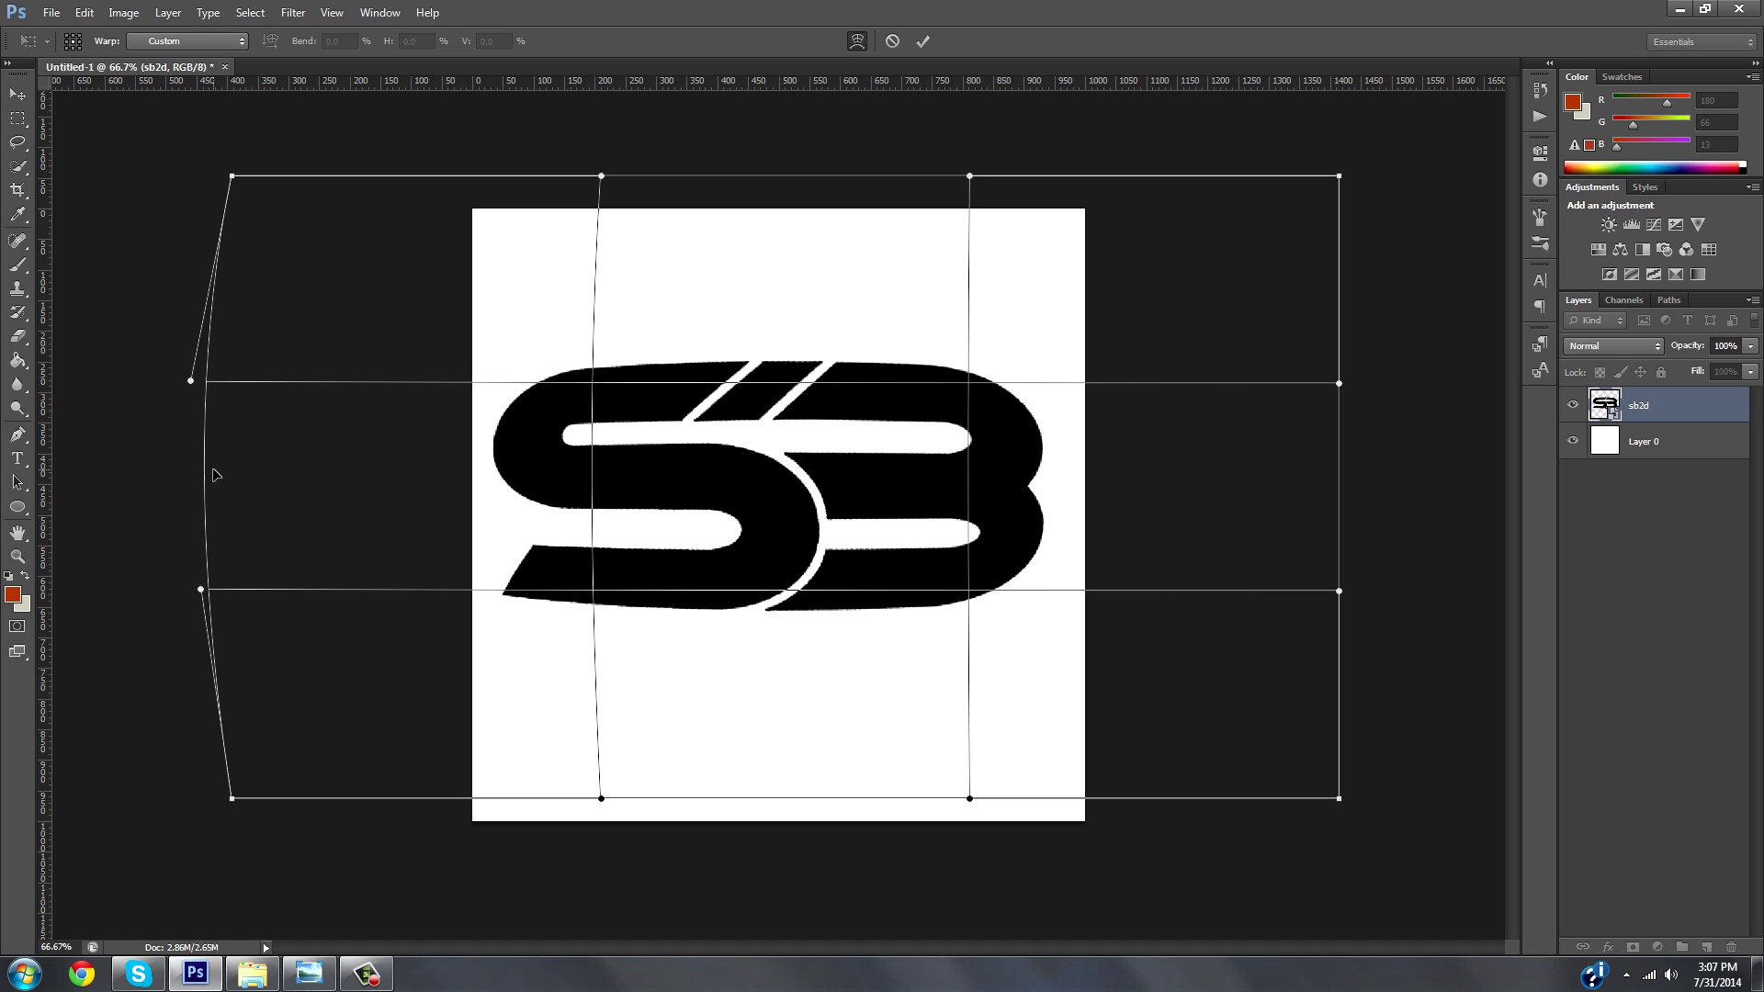
{"action": "left_click_drag", "start_coordinate": [1344, 494], "coordinate": [1369, 497]}
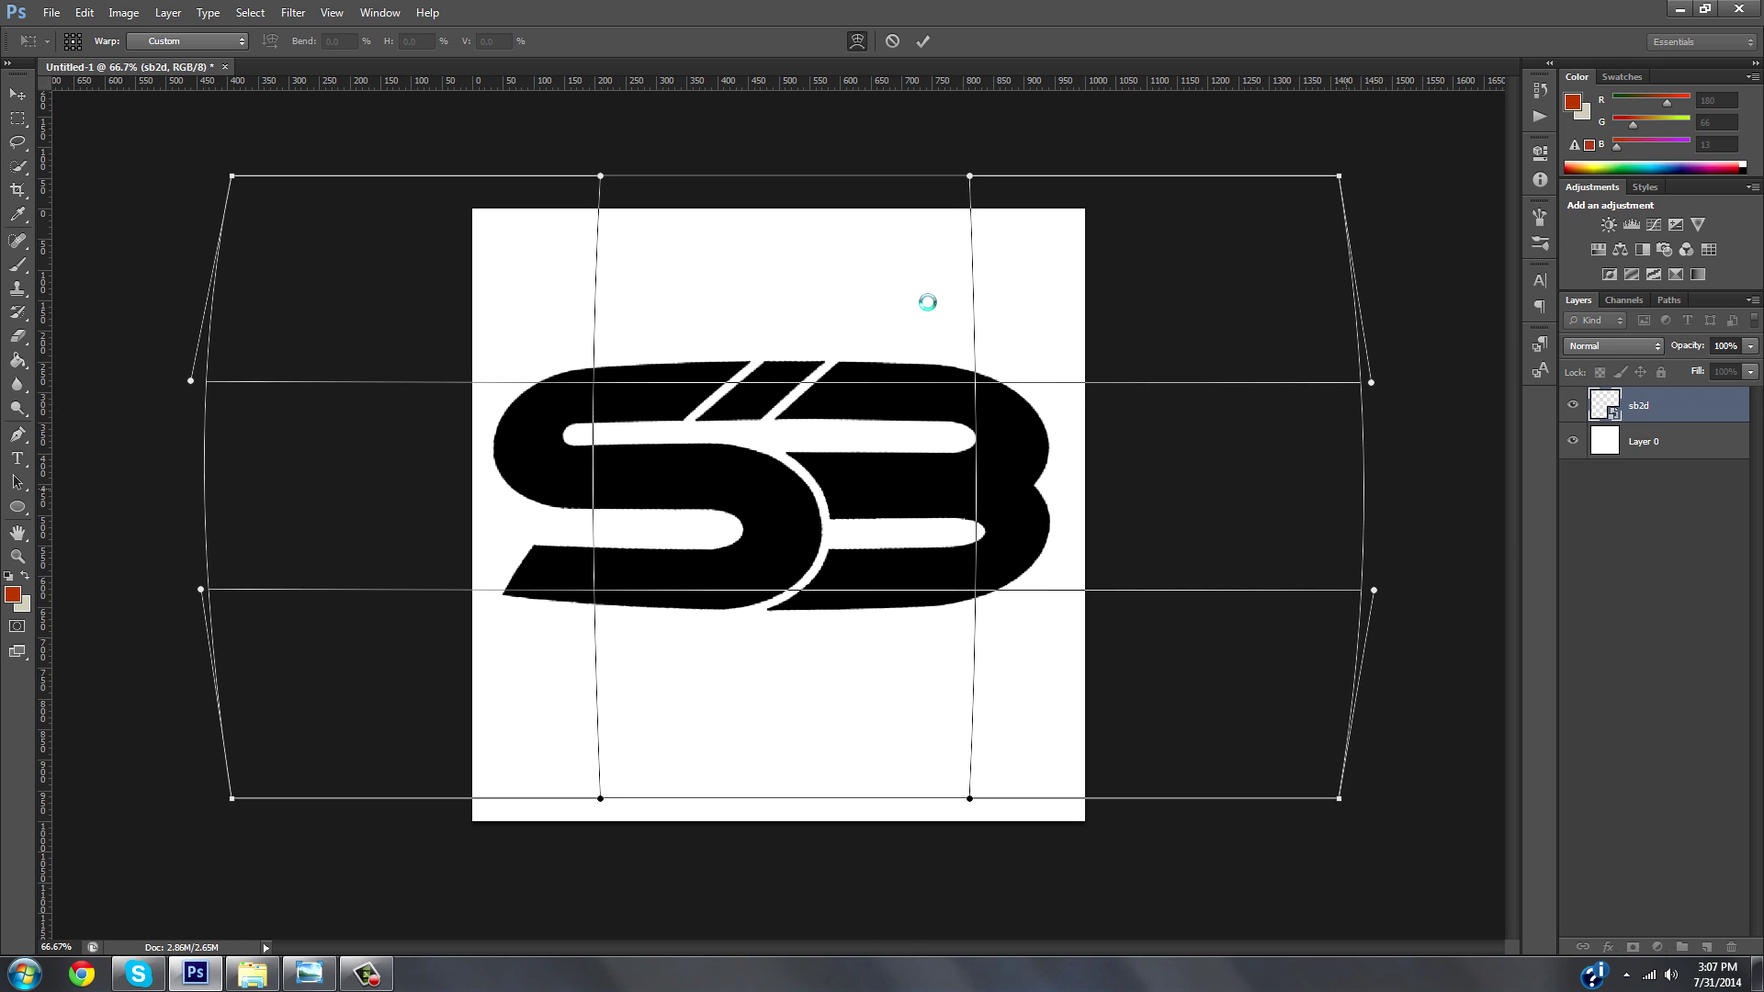
{"action": "left_click_drag", "start_coordinate": [787, 188], "coordinate": [785, 174]}
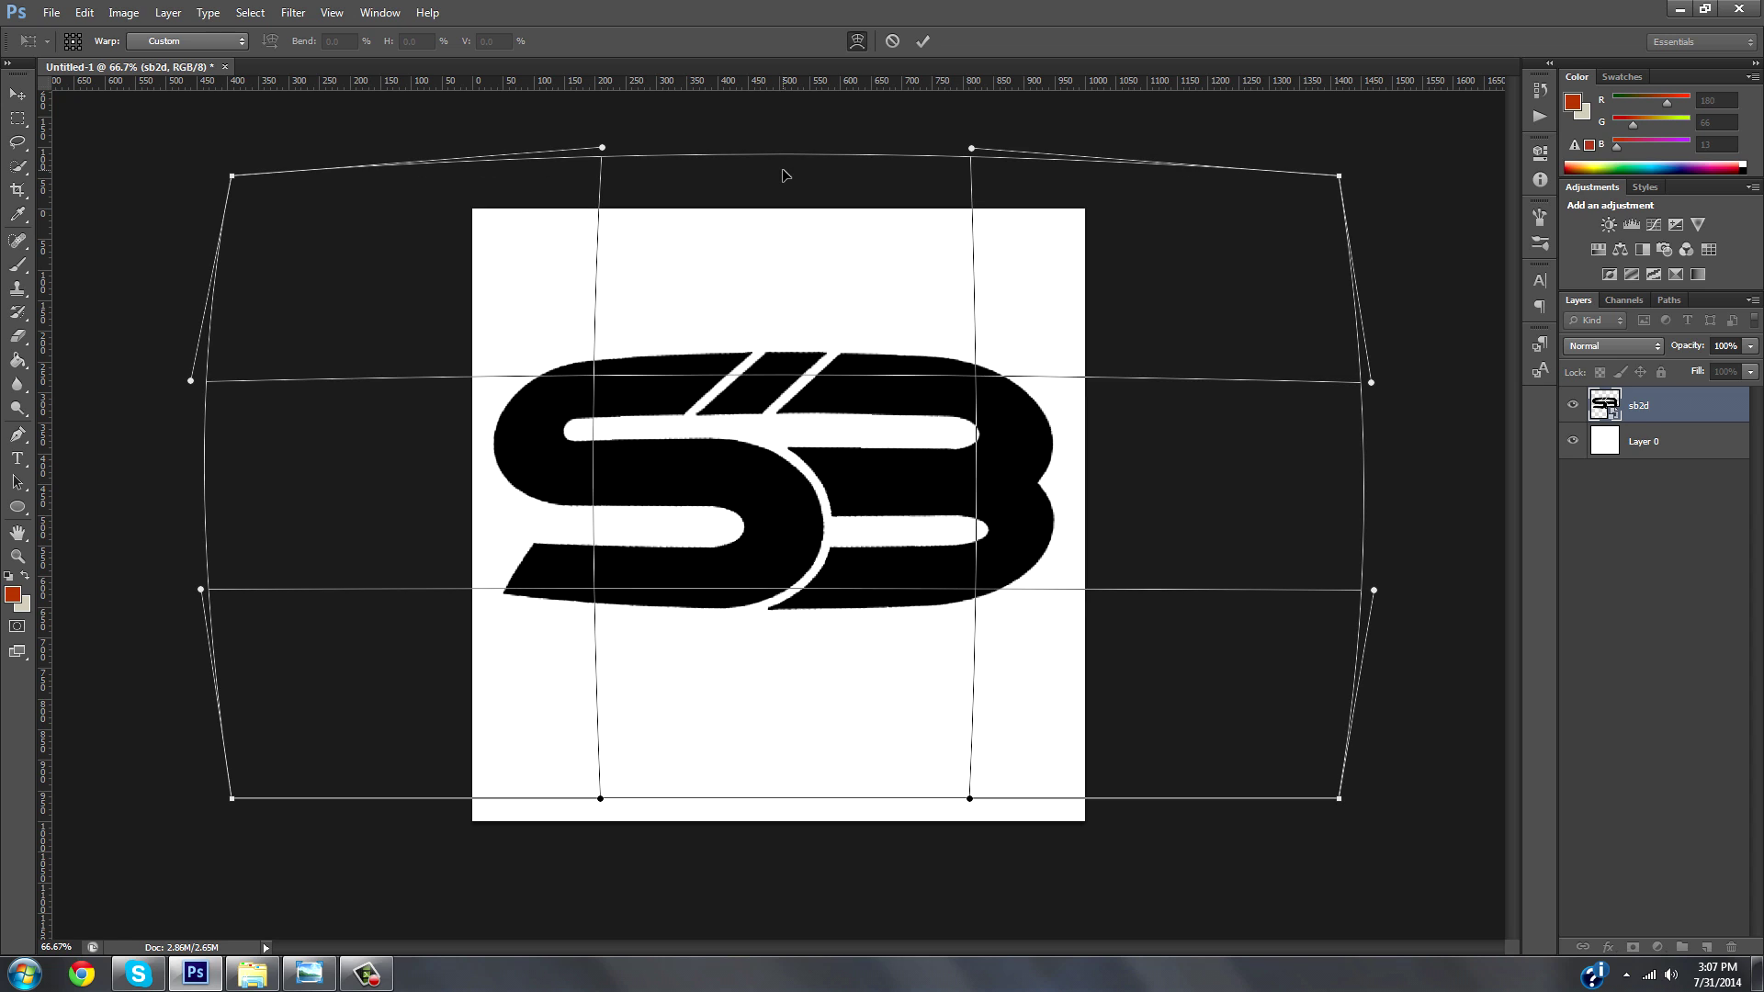
{"action": "left_click_drag", "start_coordinate": [789, 799], "coordinate": [789, 816]}
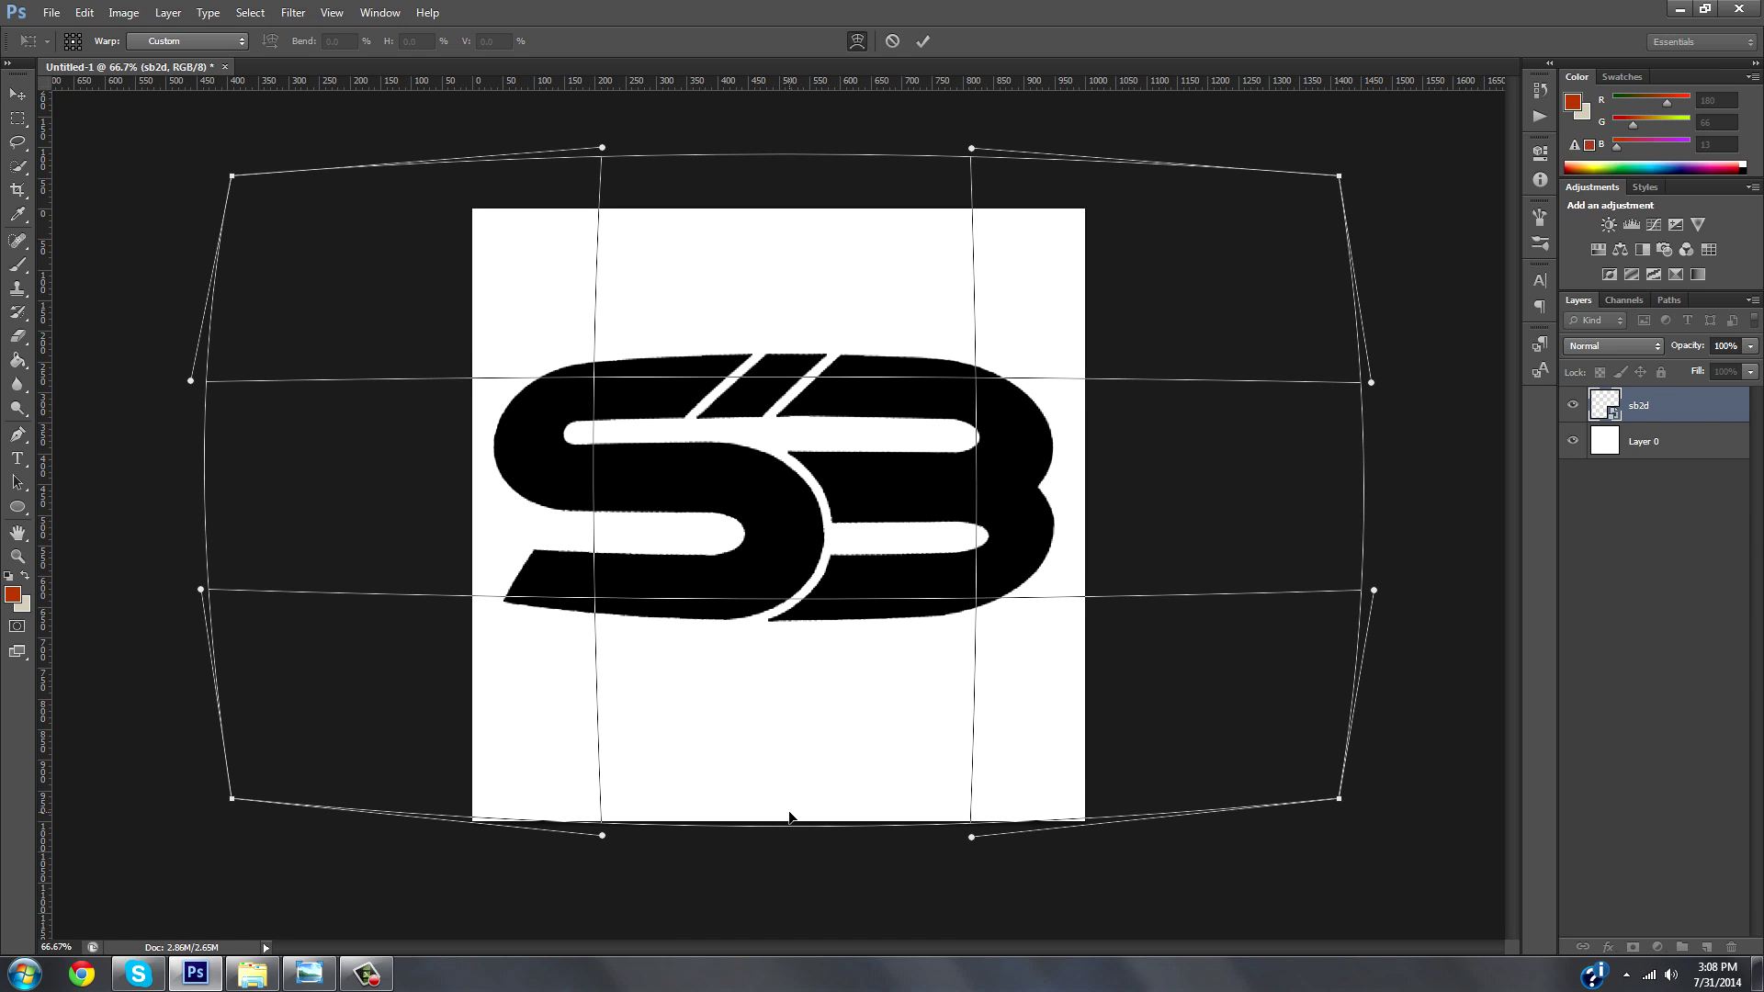
{"action": "left_click", "coordinate": [922, 42]}
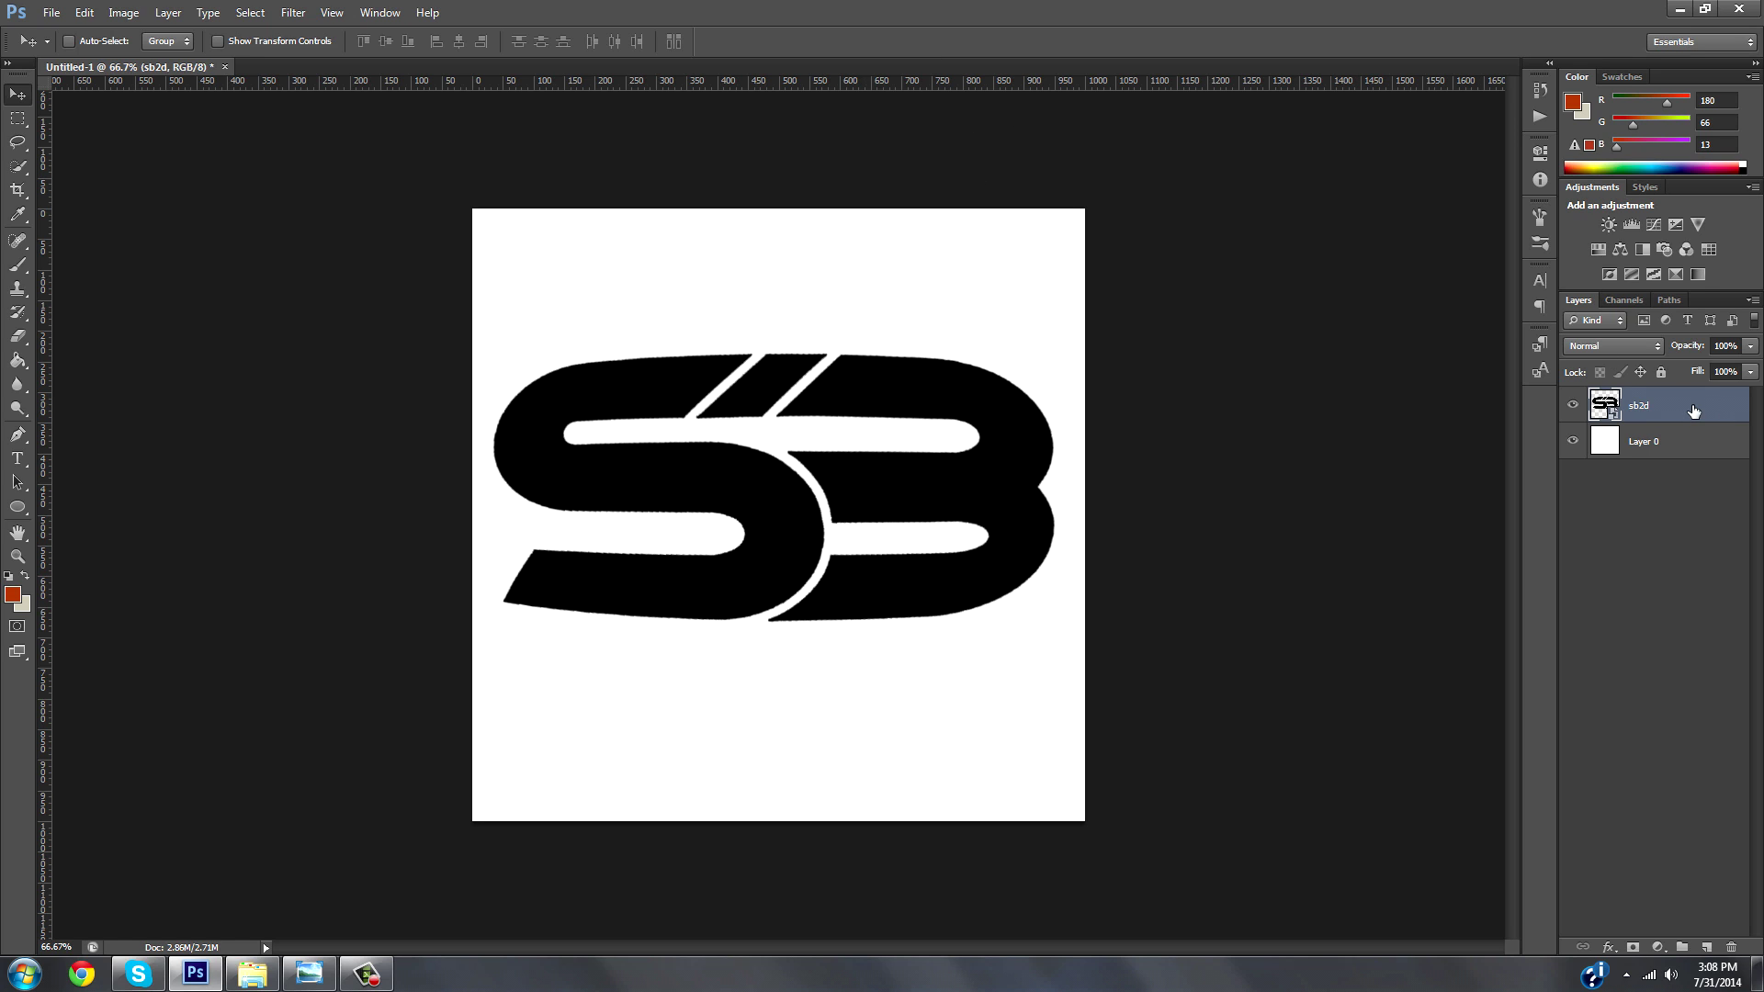
Duplicate the sb2d layer below the original, hide the original, and rasterize the sb2d copy.
{"action": "key", "text": "ctrl+j"}
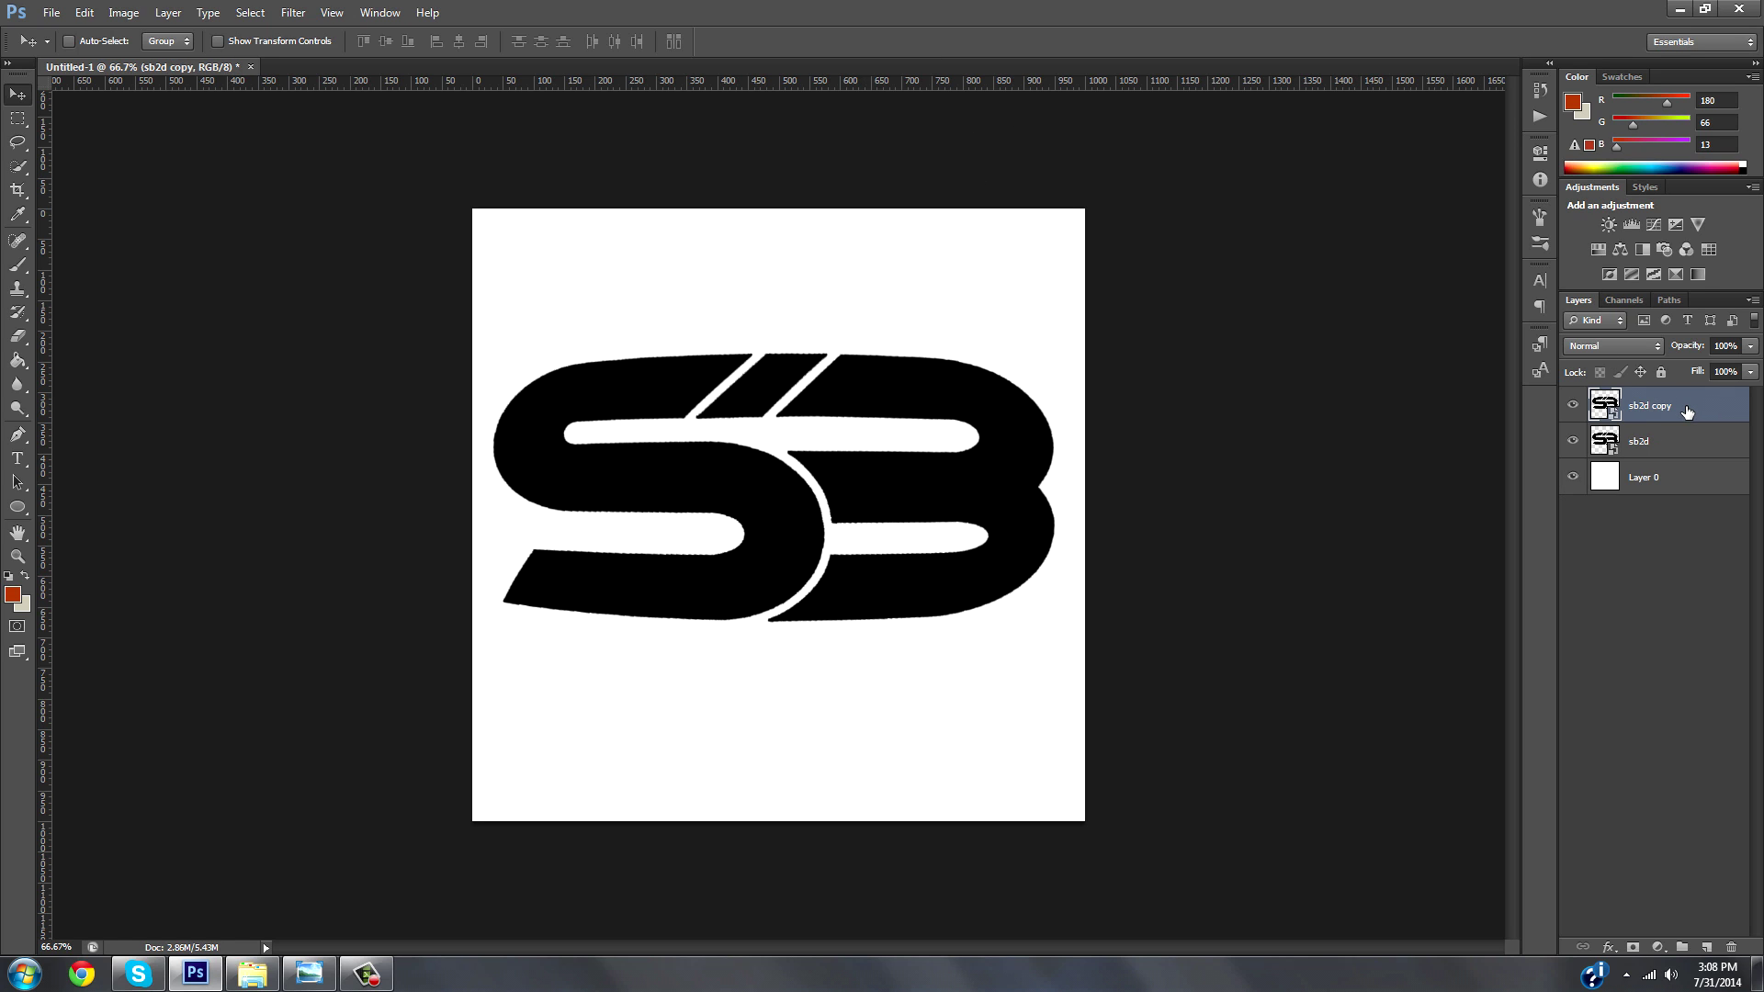
{"action": "left_click_drag", "start_coordinate": [1684, 410], "coordinate": [1617, 459]}
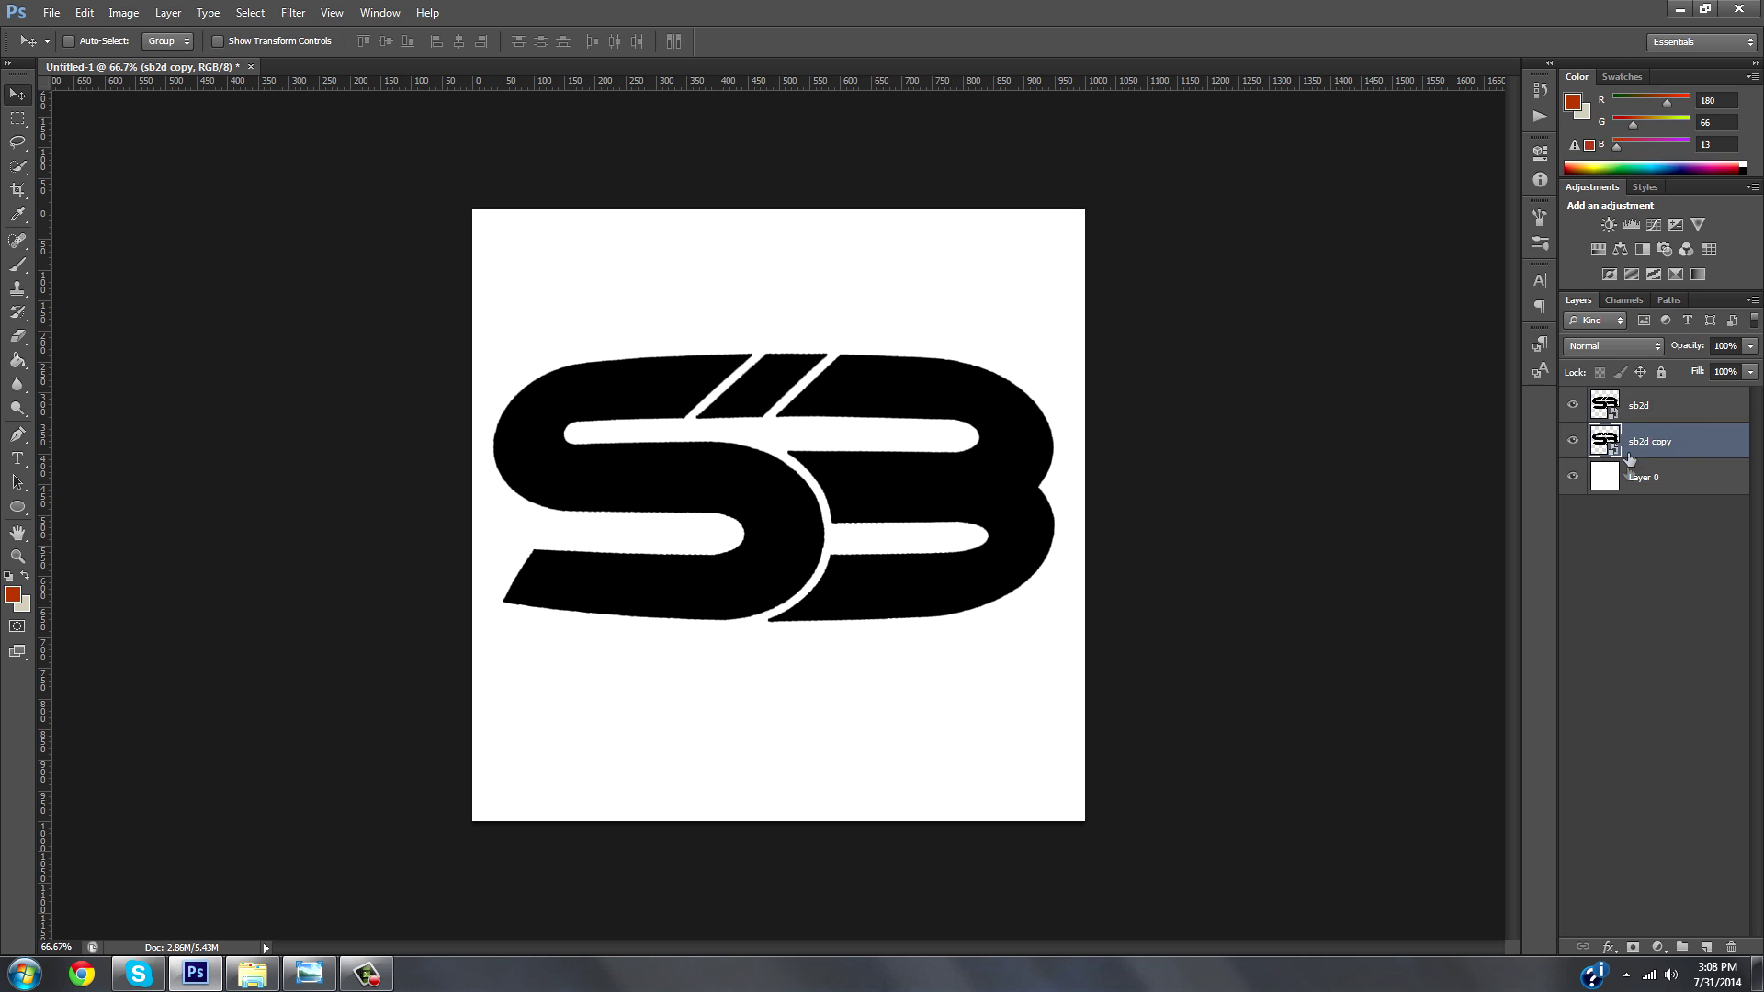
{"action": "left_click", "coordinate": [1572, 404]}
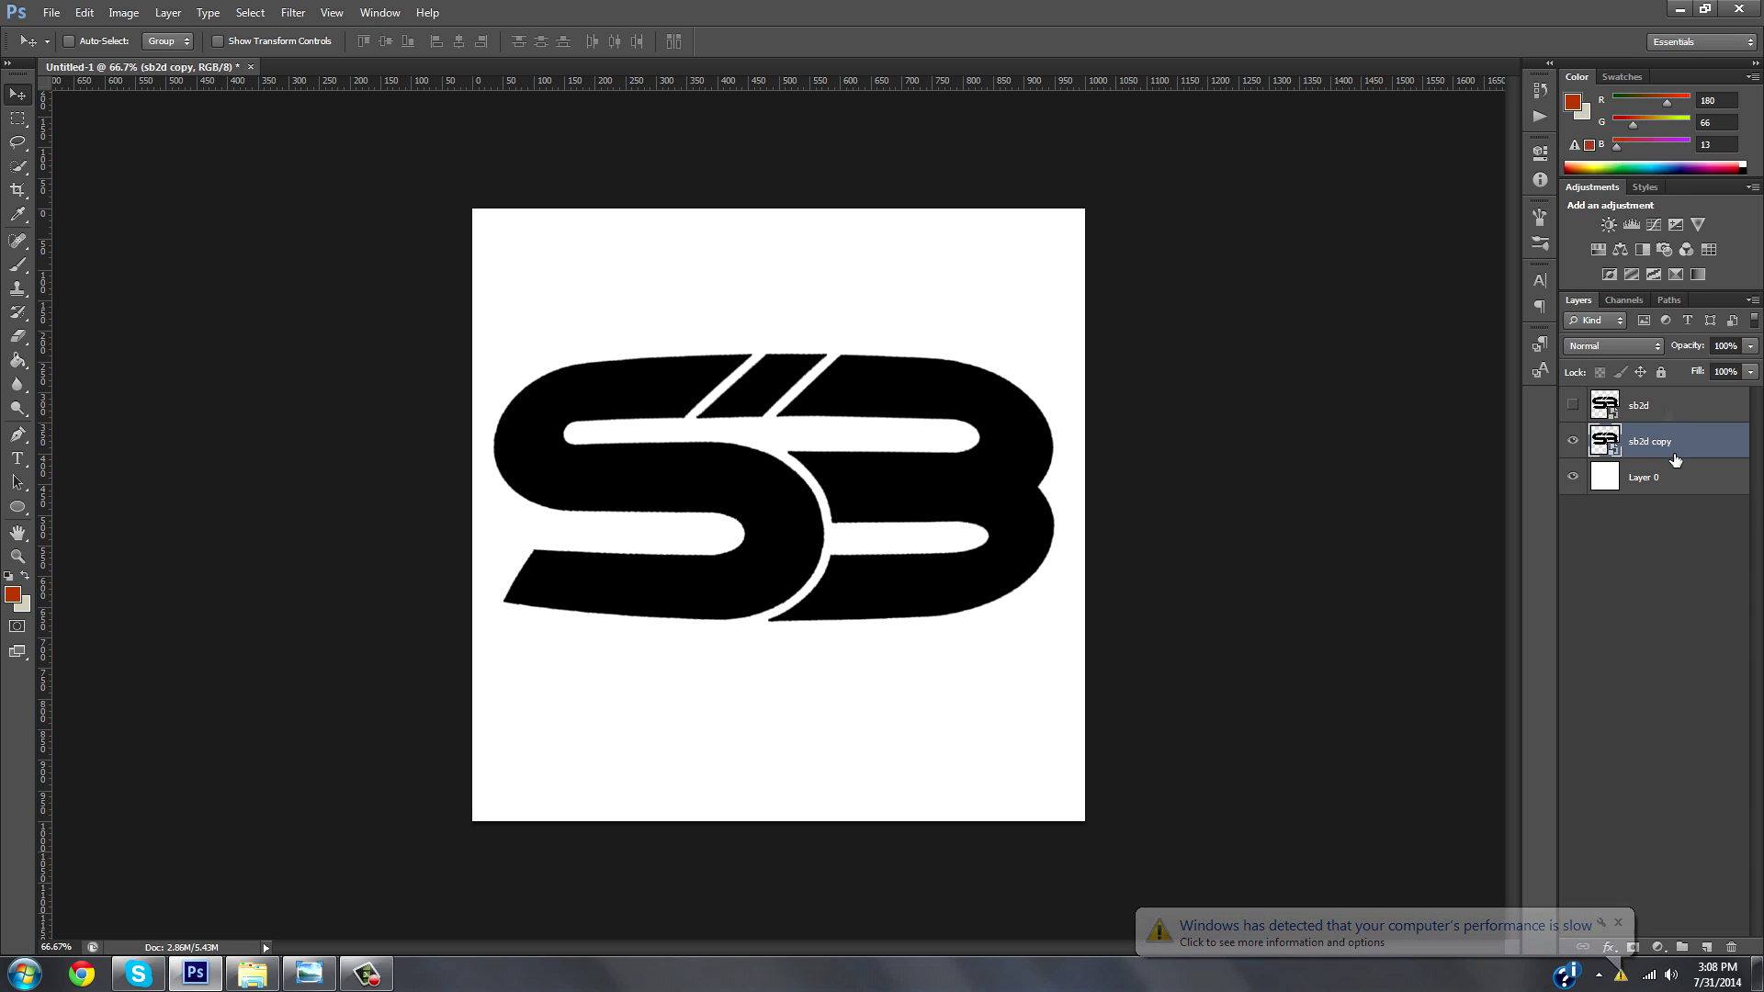
{"action": "right_click", "coordinate": [1644, 450]}
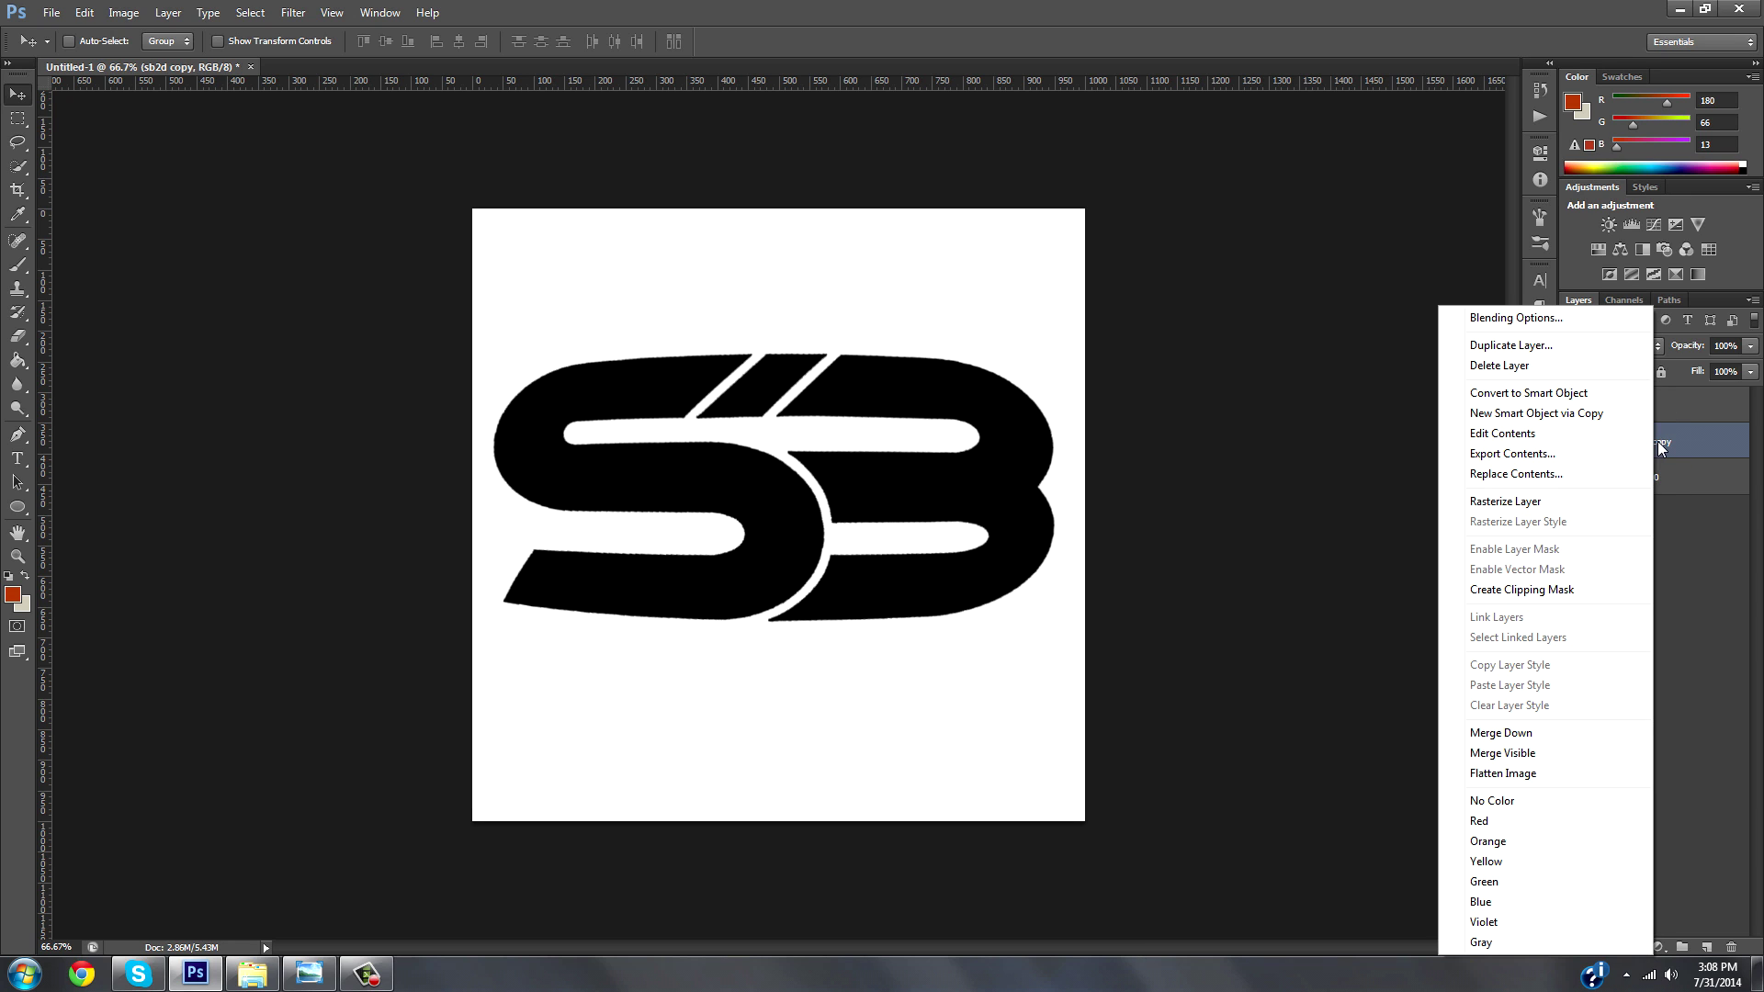
{"action": "left_click", "coordinate": [1543, 502]}
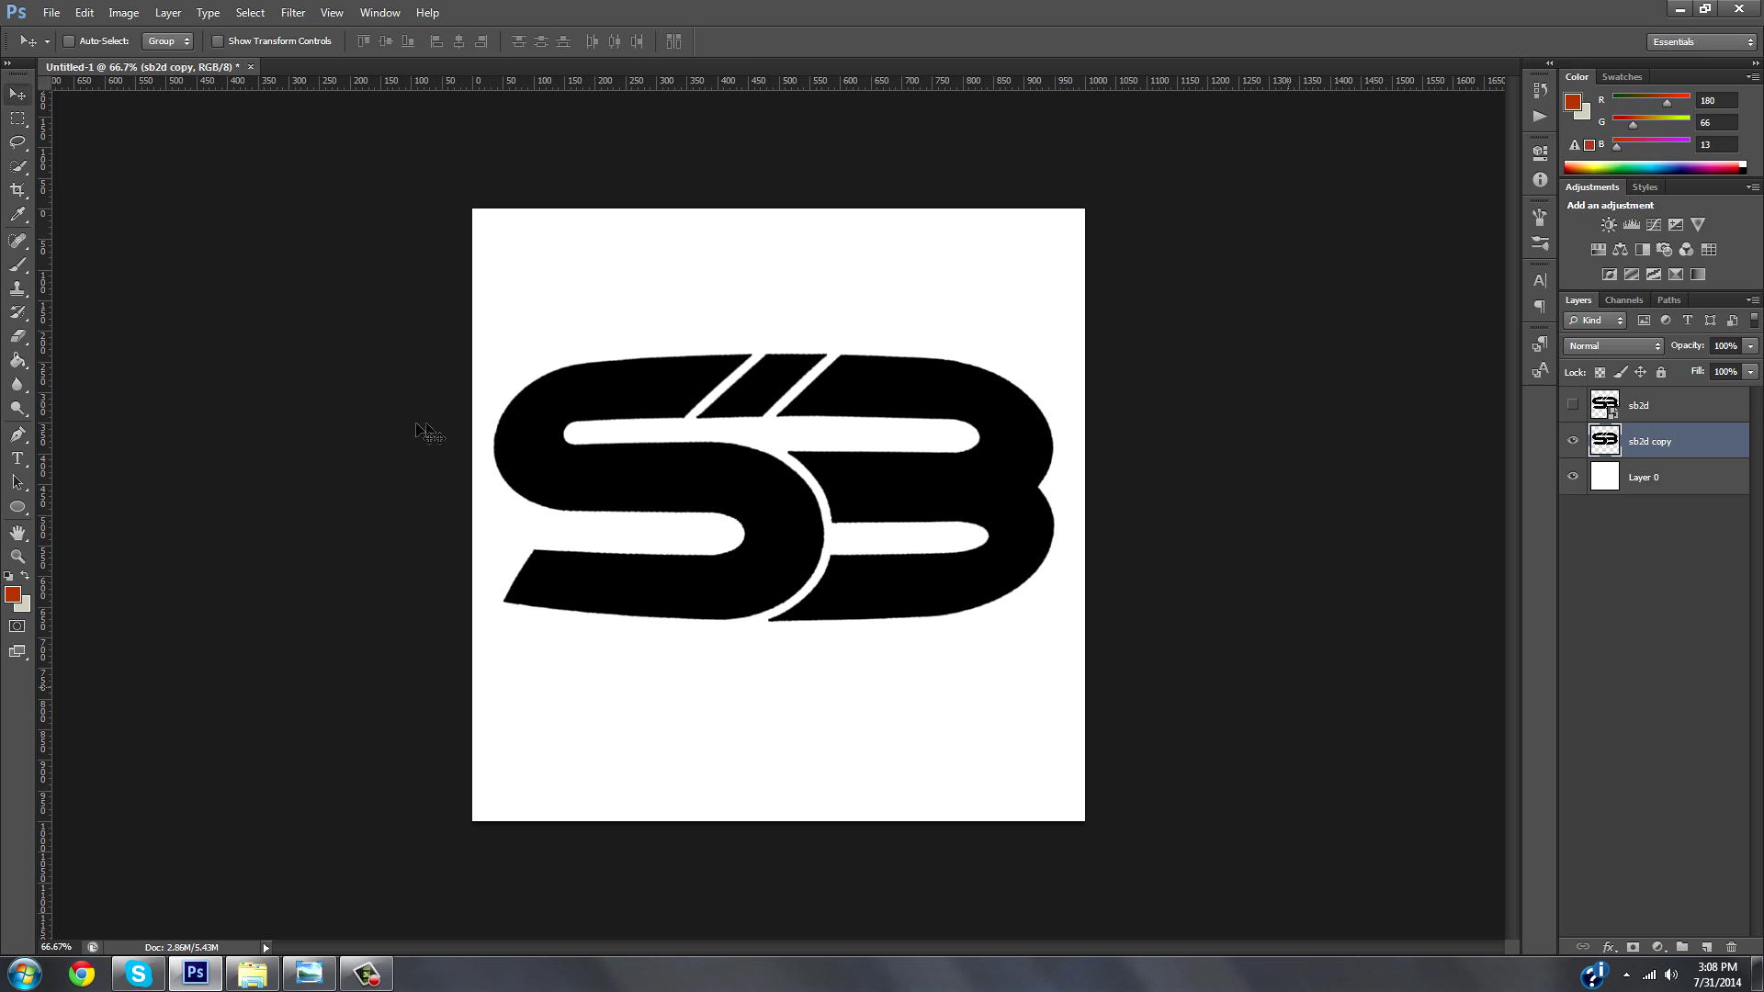
{"action": "key", "text": "ctrl+t"}
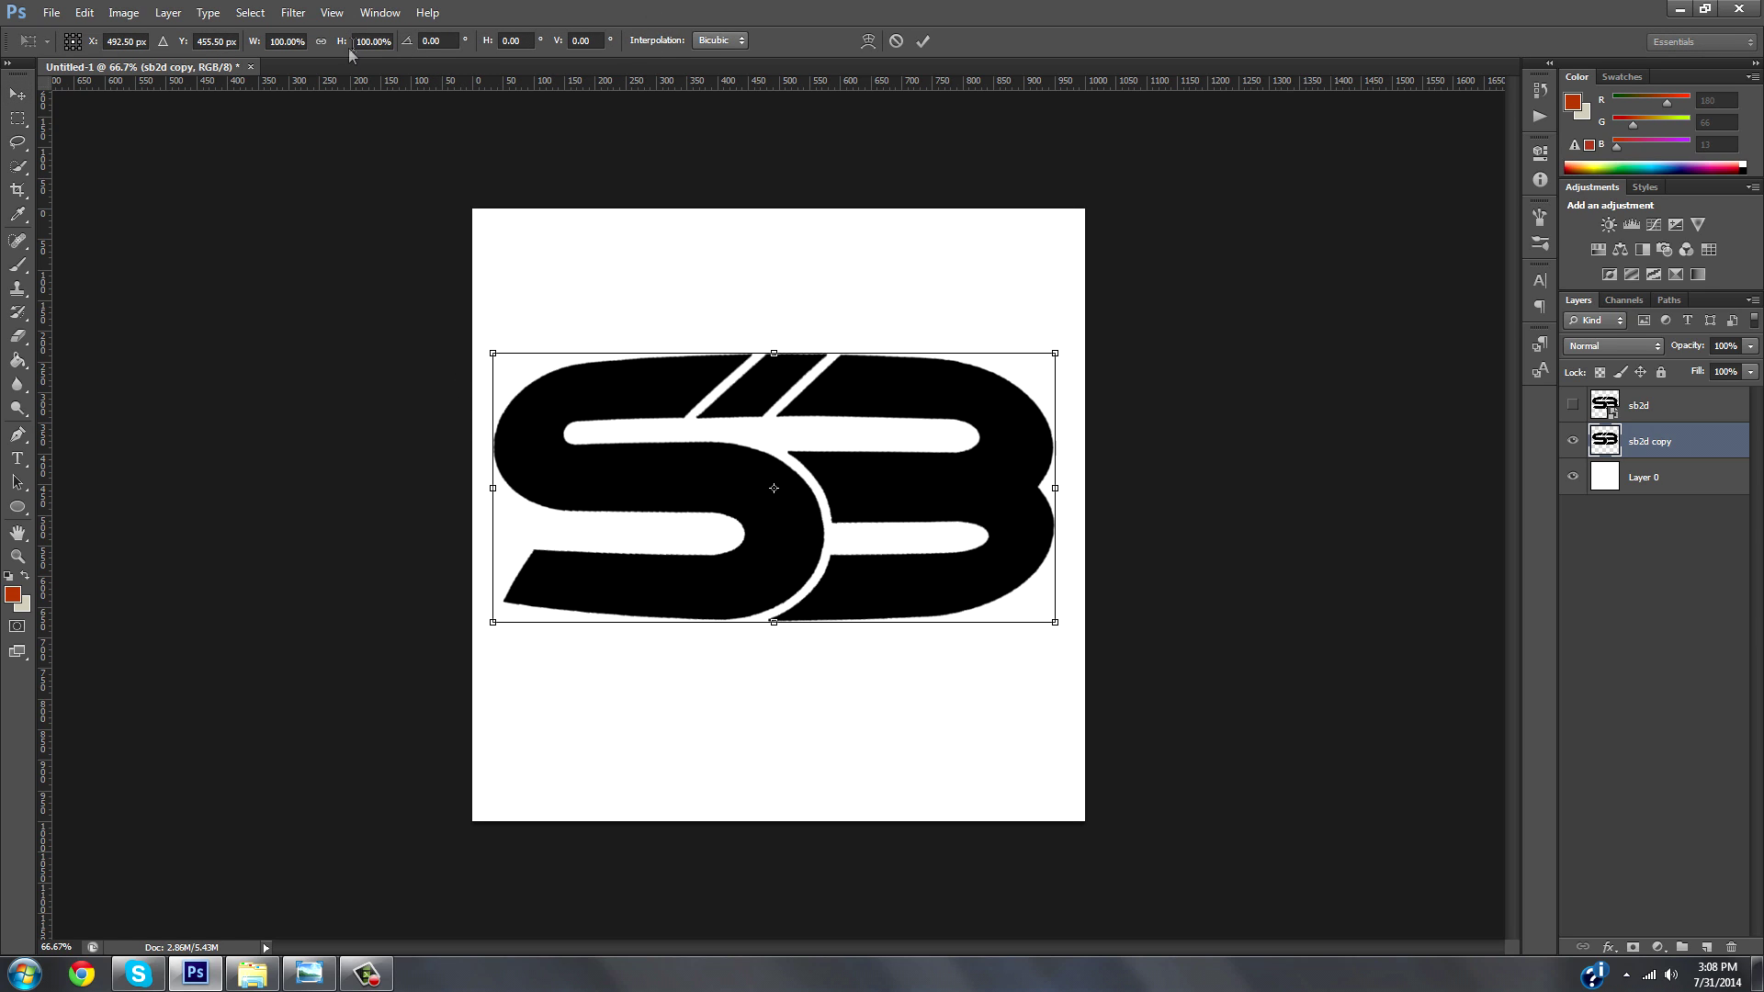
Scale the logo copy proportionally to 99% height, then duplicate it repeatedly.
{"action": "left_click", "coordinate": [320, 41]}
{"action": "left_click", "coordinate": [385, 41]}
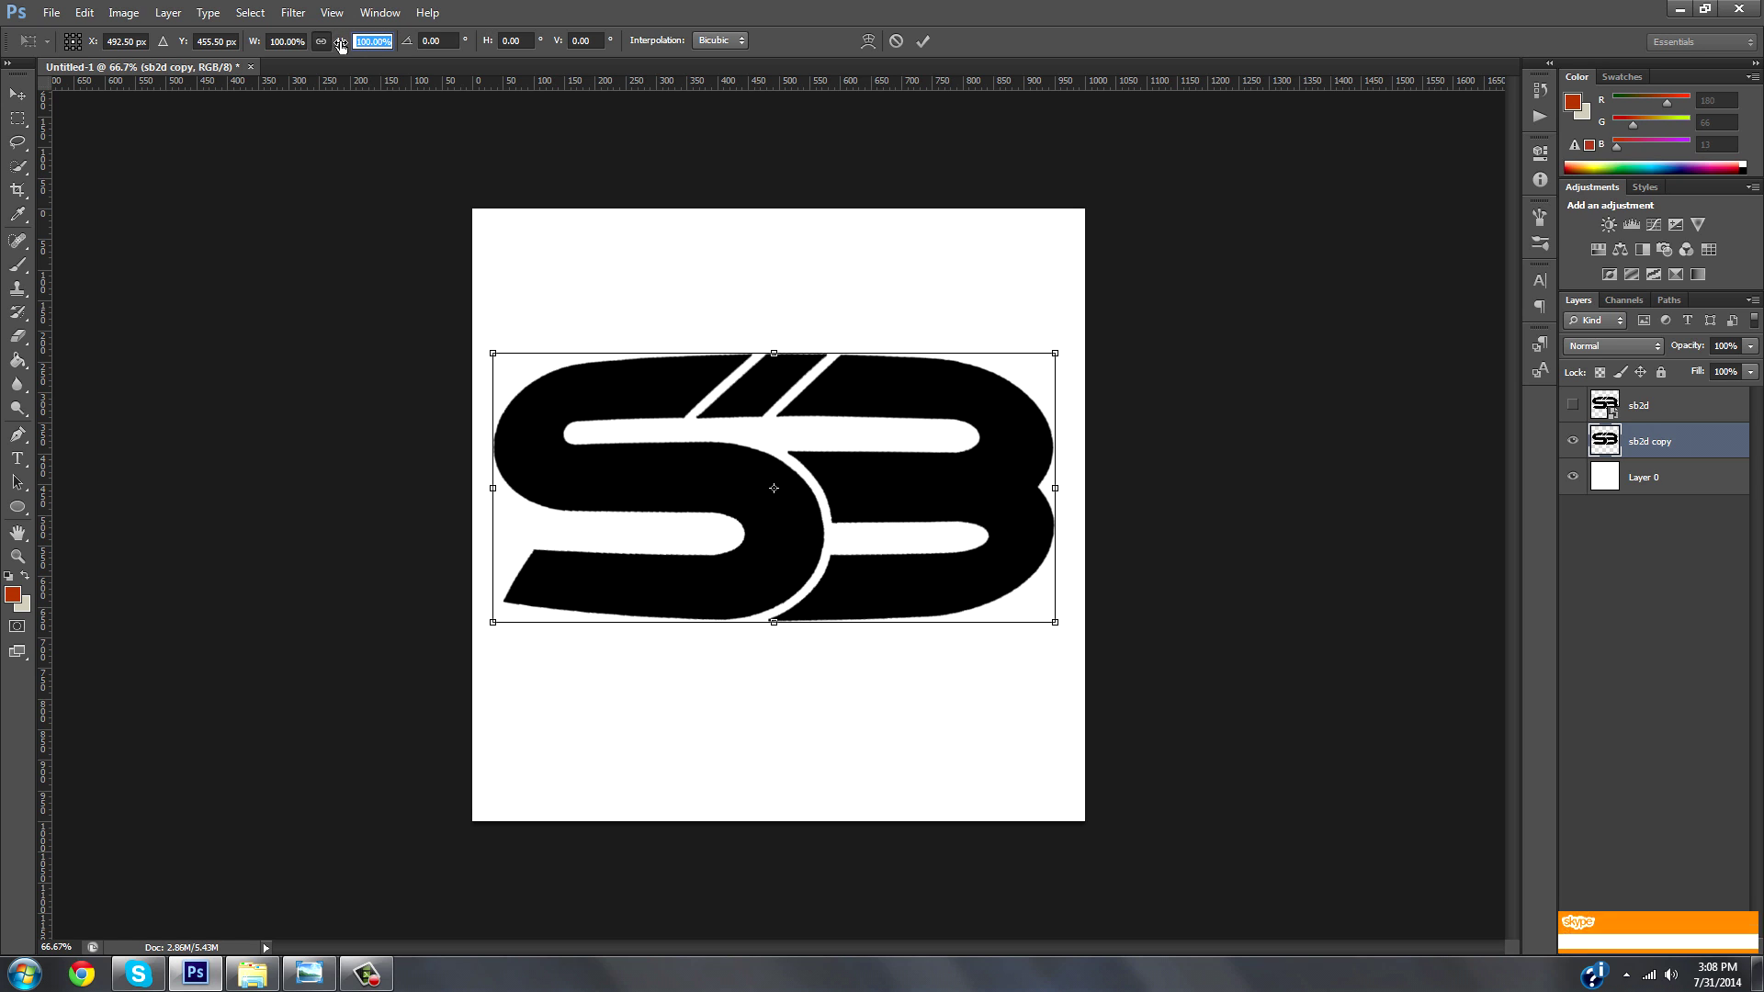
{"action": "type", "text": "99"}
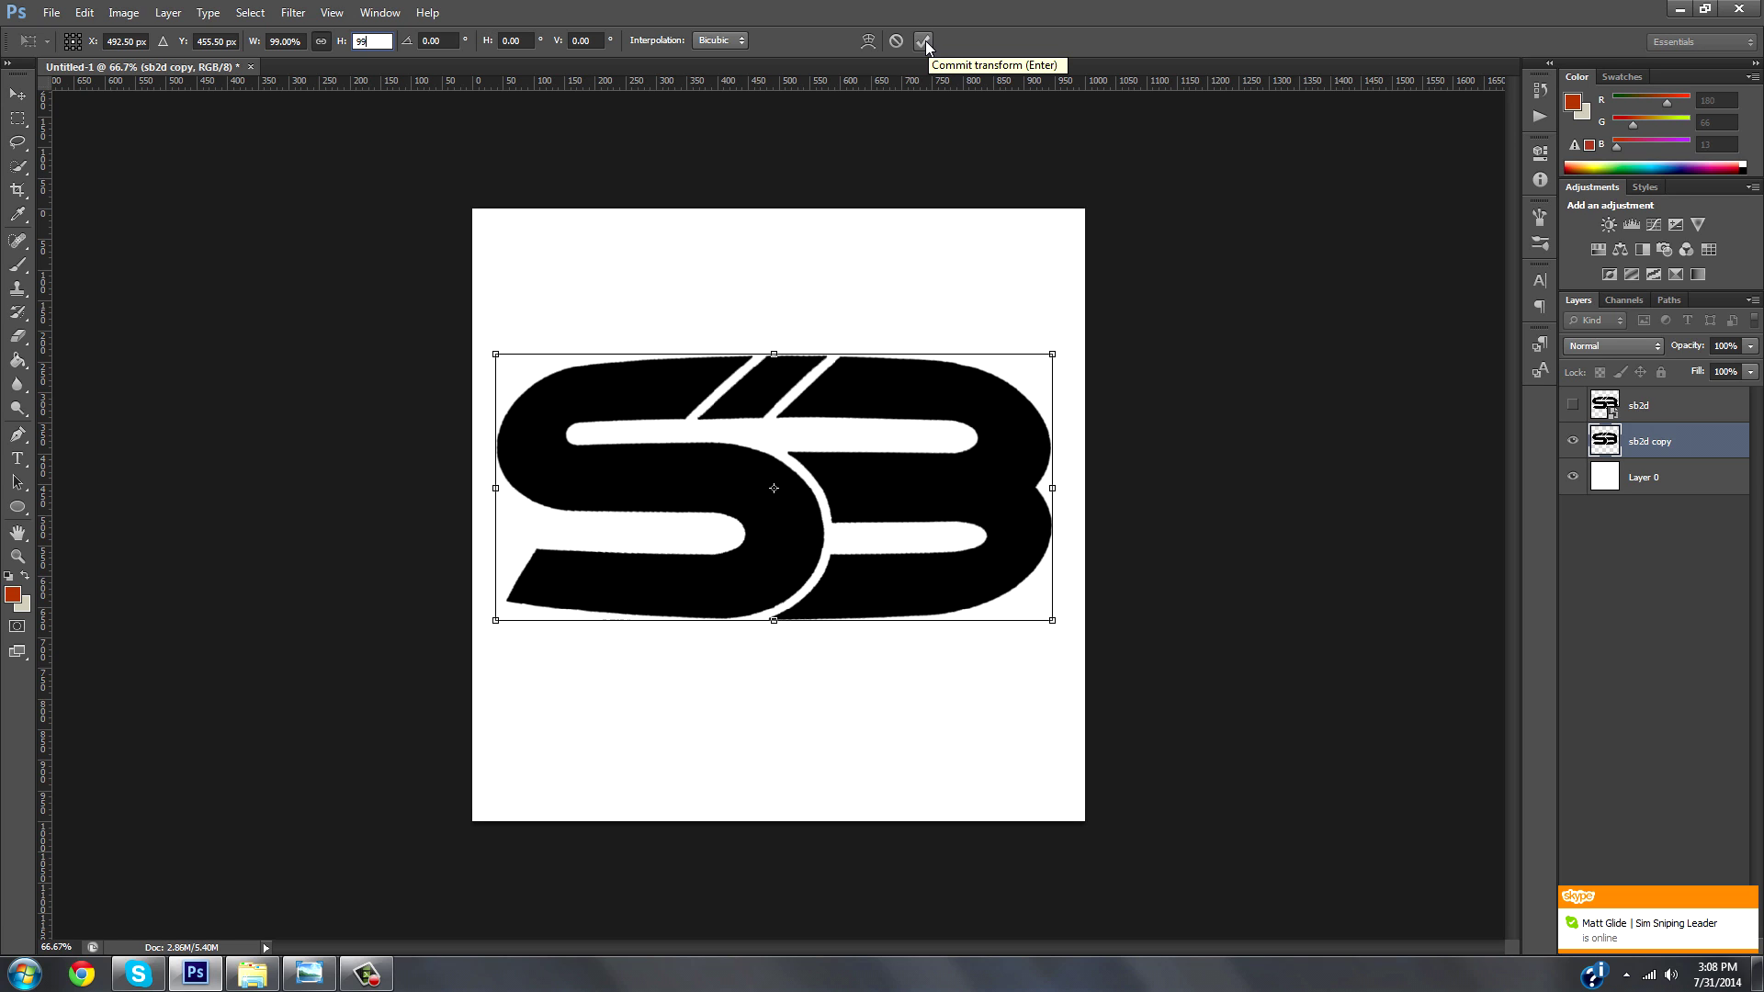
{"action": "key", "text": "Return"}
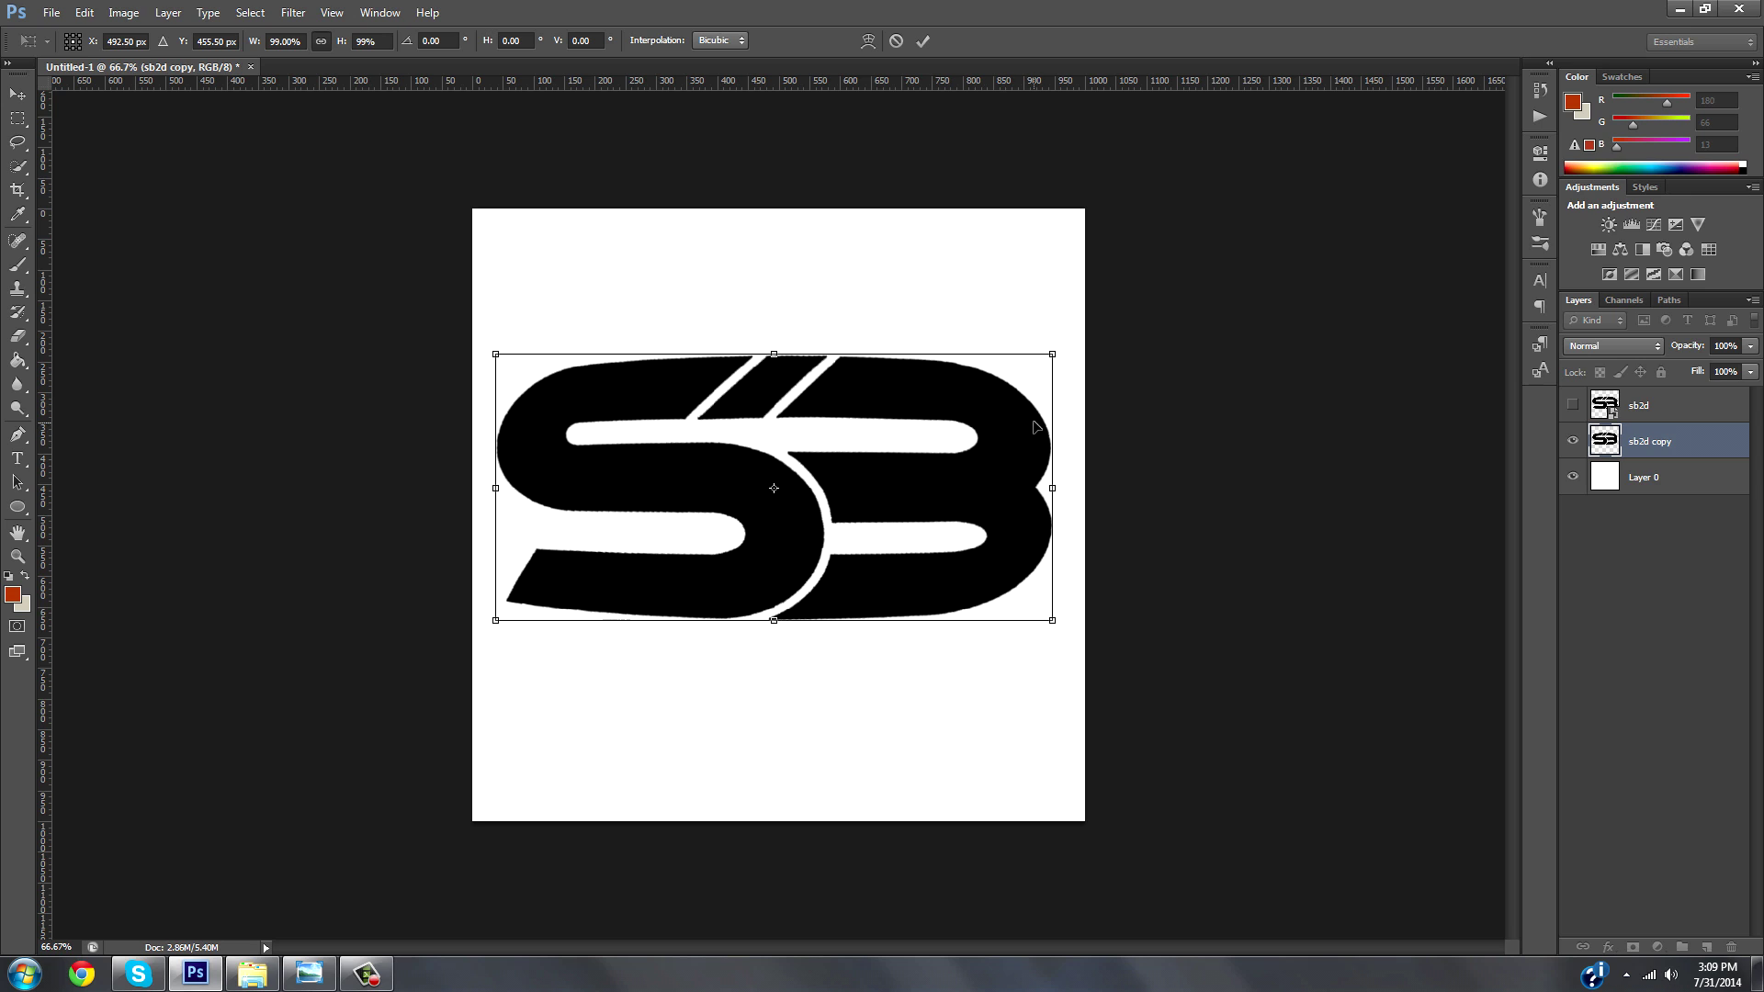
{"action": "left_click", "coordinate": [925, 44]}
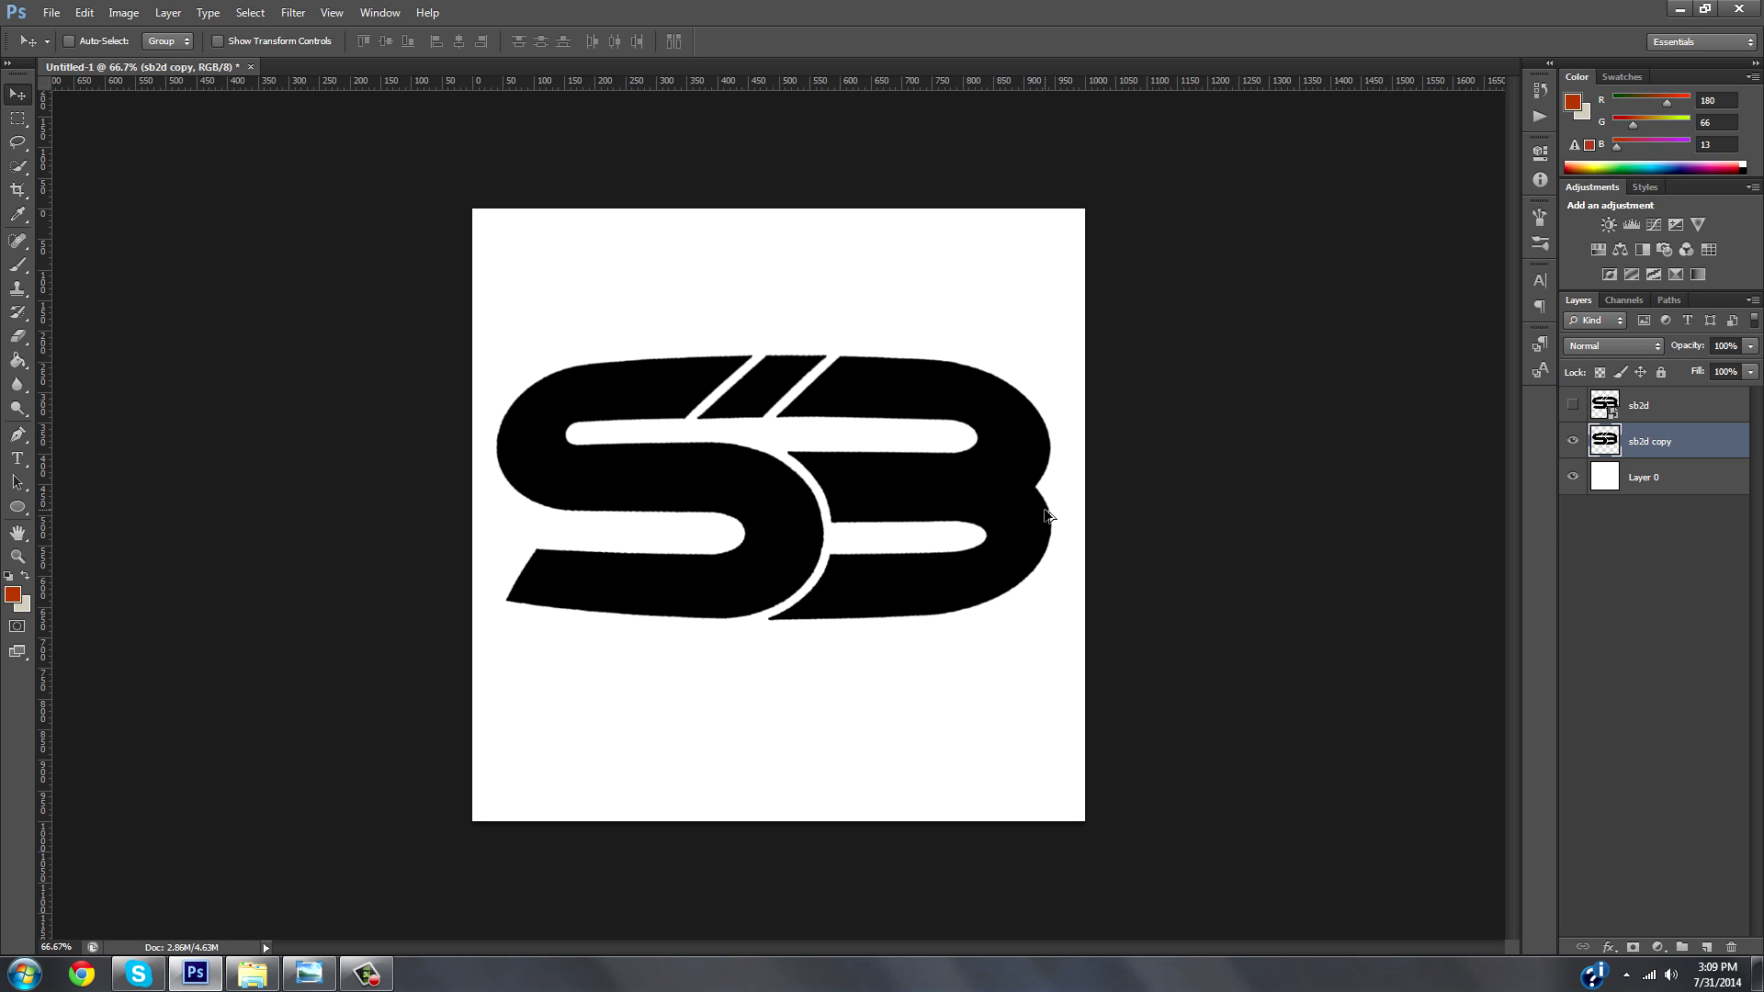
{"action": "key", "text": "ctrl+j"}
{"action": "key", "text": "ctrl+j"}
{"action": "key", "text": "ctrl+j"}
{"action": "key", "text": "ctrl+j"}
{"action": "key", "text": "ctrl+j"}
{"action": "key", "text": "ctrl+j"}
{"action": "key", "text": "ctrl+j"}
{"action": "key", "text": "ctrl+j"}
{"action": "key", "text": "ctrl+j"}
{"action": "key", "text": "ctrl+j"}
{"action": "key", "text": "ctrl+j"}
{"action": "key", "text": "ctrl+j"}
{"action": "key", "text": "ctrl+j"}
{"action": "key", "text": "ctrl+j"}
{"action": "key", "text": "ctrl+j"}
{"action": "key", "text": "ctrl+j"}
{"action": "key", "text": "ctrl+j"}
{"action": "key", "text": "ctrl+j"}
{"action": "key", "text": "ctrl+j"}
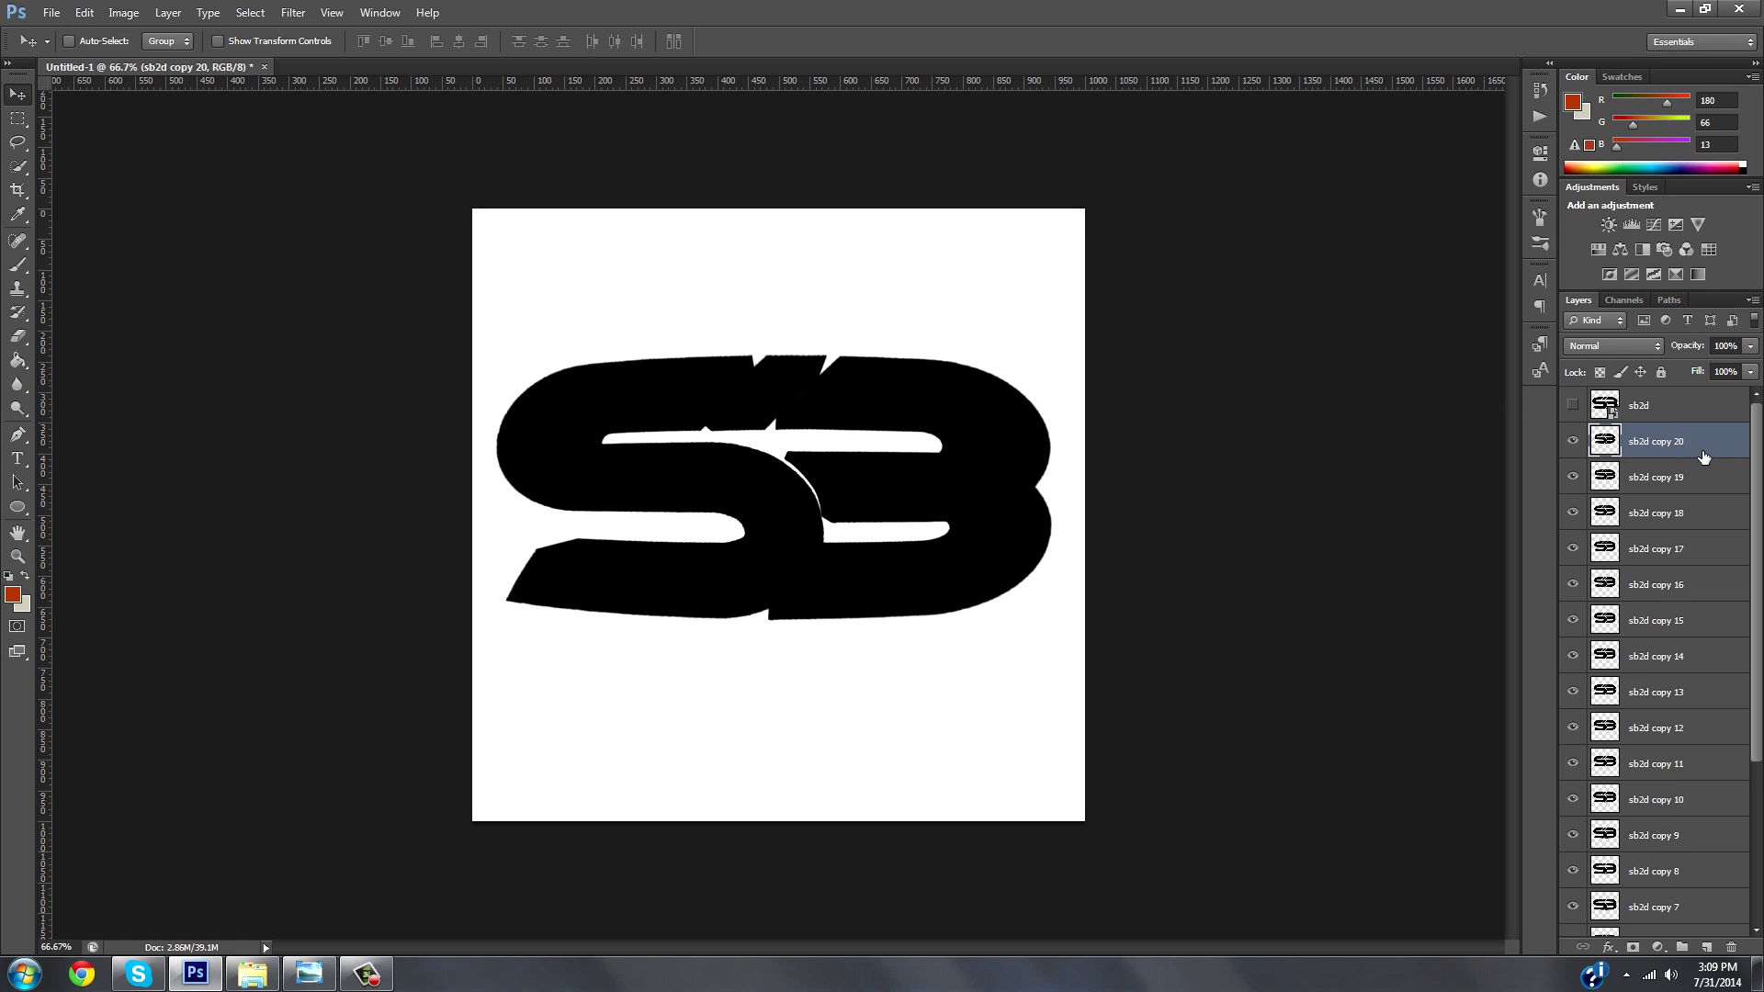
Merge all the sb2d copy layers into a single sb2d copy 20 layer.
{"action": "scroll", "coordinate": [1706, 524], "scroll_direction": "down", "scroll_amount": 3}
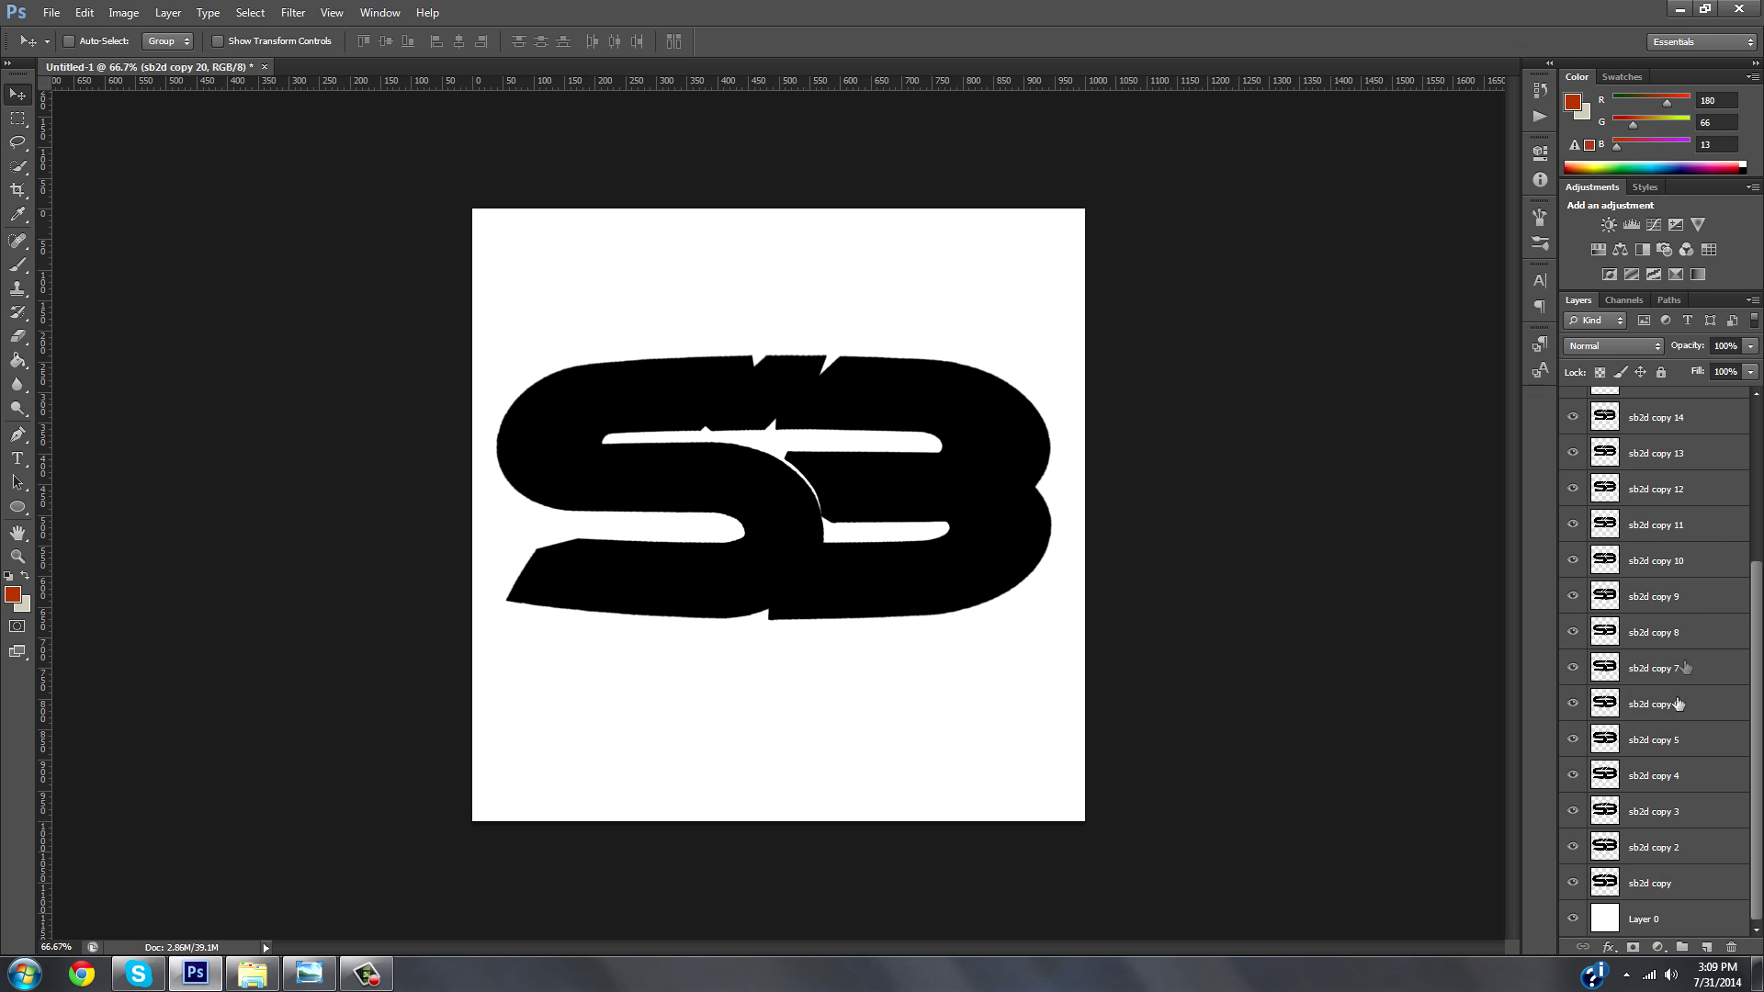
{"action": "left_click", "coordinate": [1673, 889], "text": "shift"}
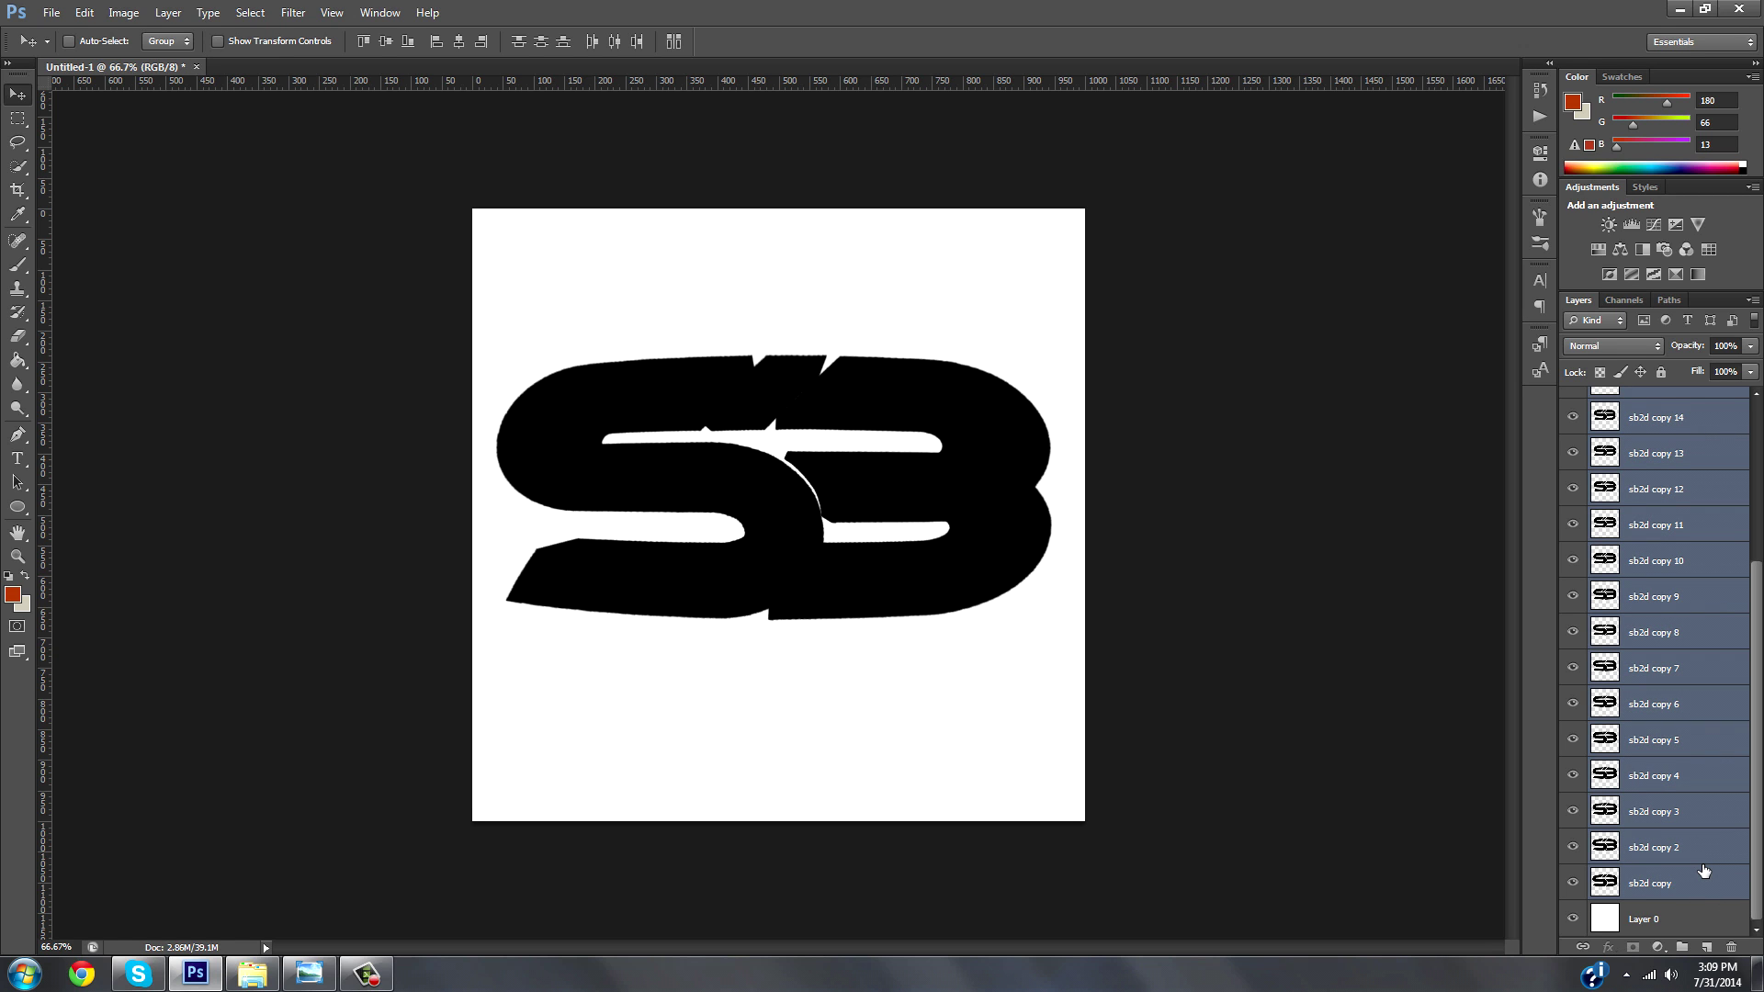
{"action": "key", "text": "ctrl+e"}
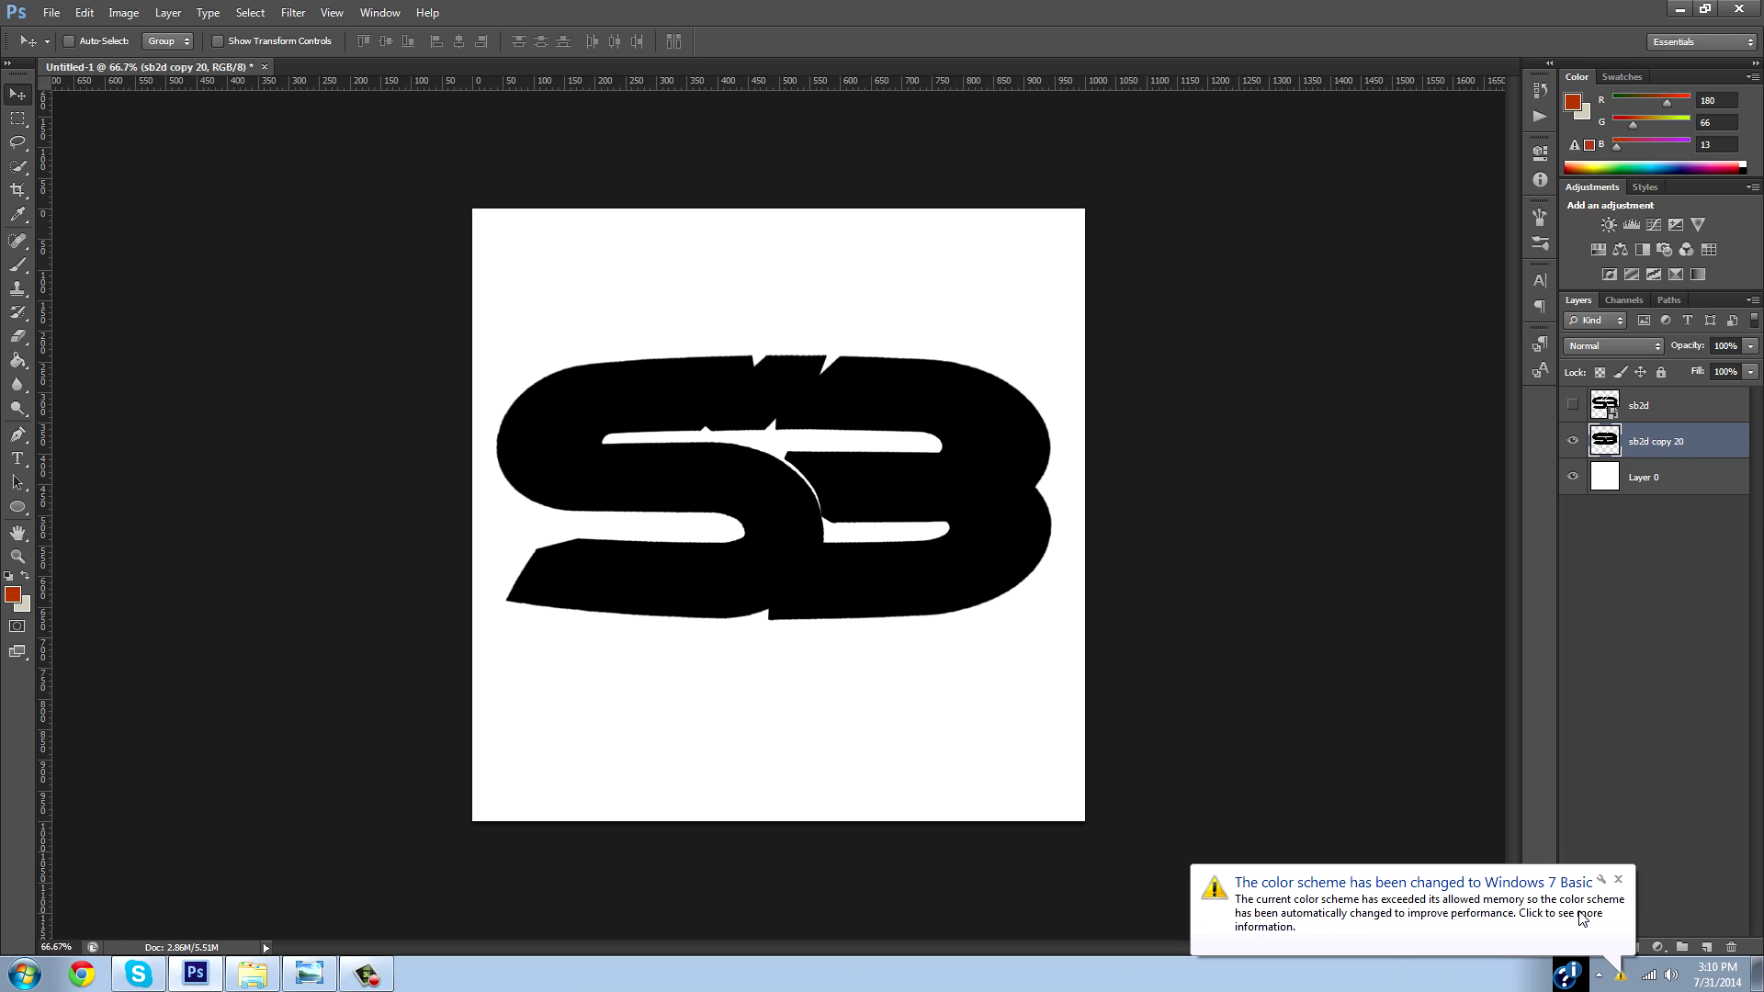
{"action": "left_click", "coordinate": [1617, 881]}
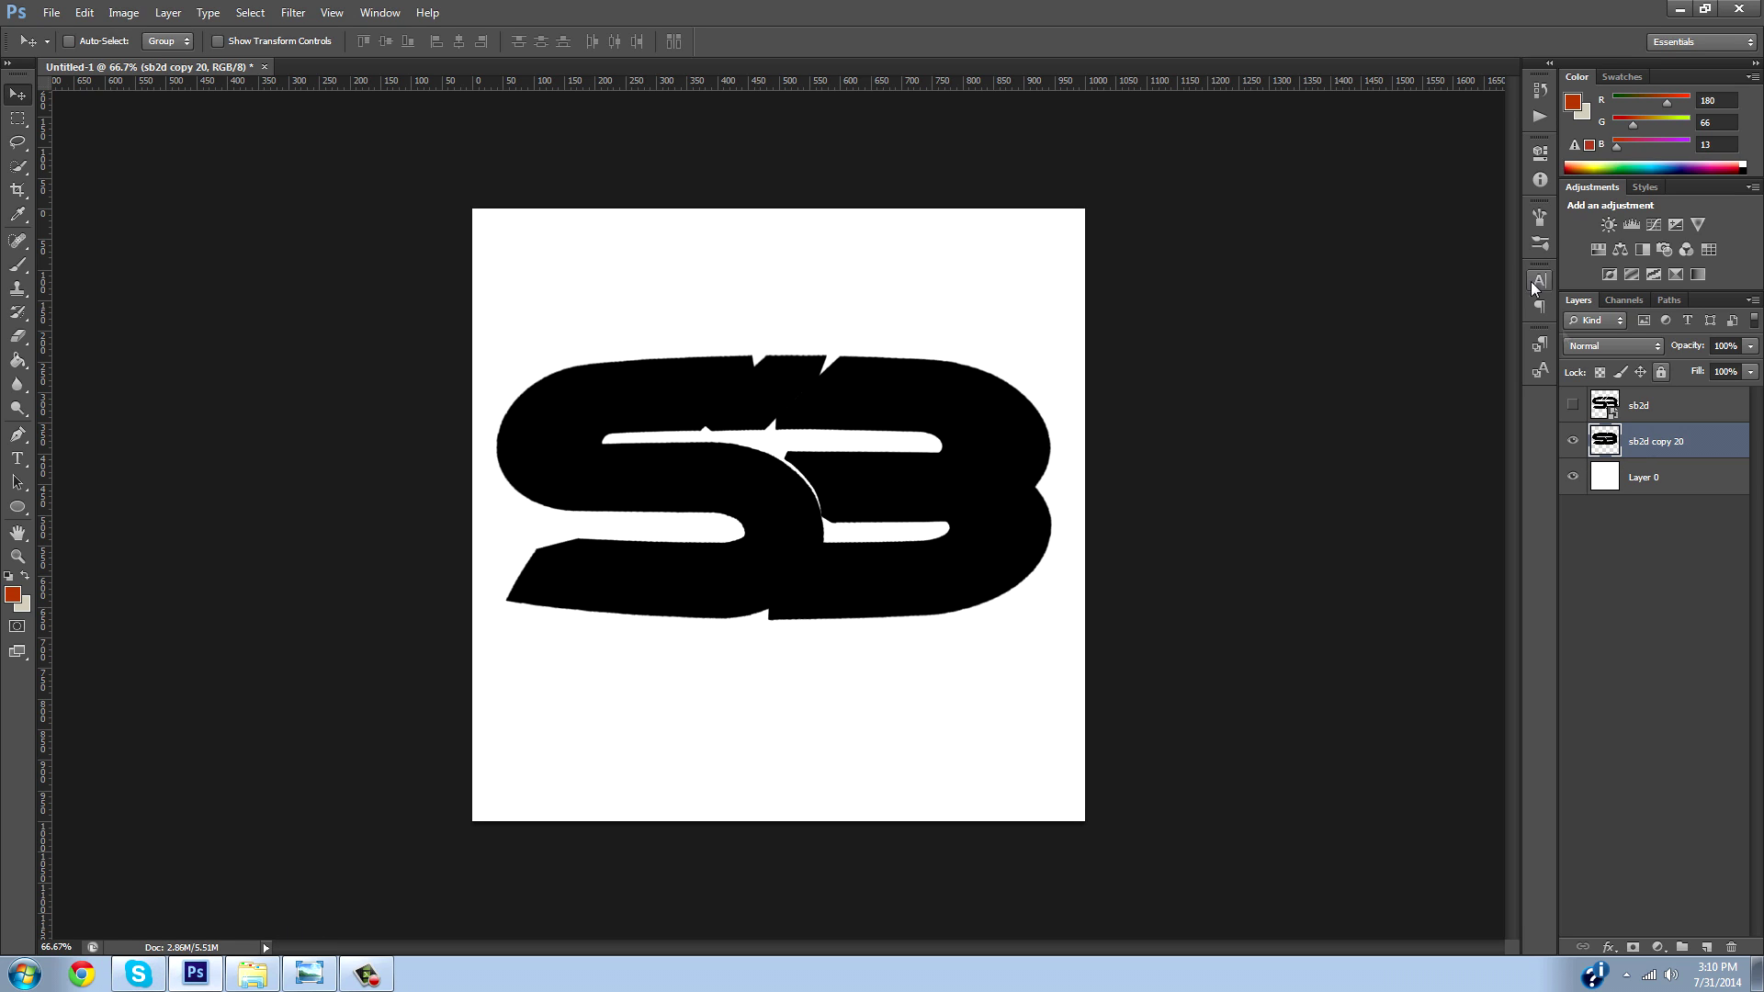
Show the sb2d layer again and add an empty Layer 1 above the merged logo.
{"action": "left_click", "coordinate": [1571, 409]}
{"action": "left_click", "coordinate": [1571, 410]}
{"action": "left_click", "coordinate": [1571, 411]}
{"action": "left_click", "coordinate": [1571, 410]}
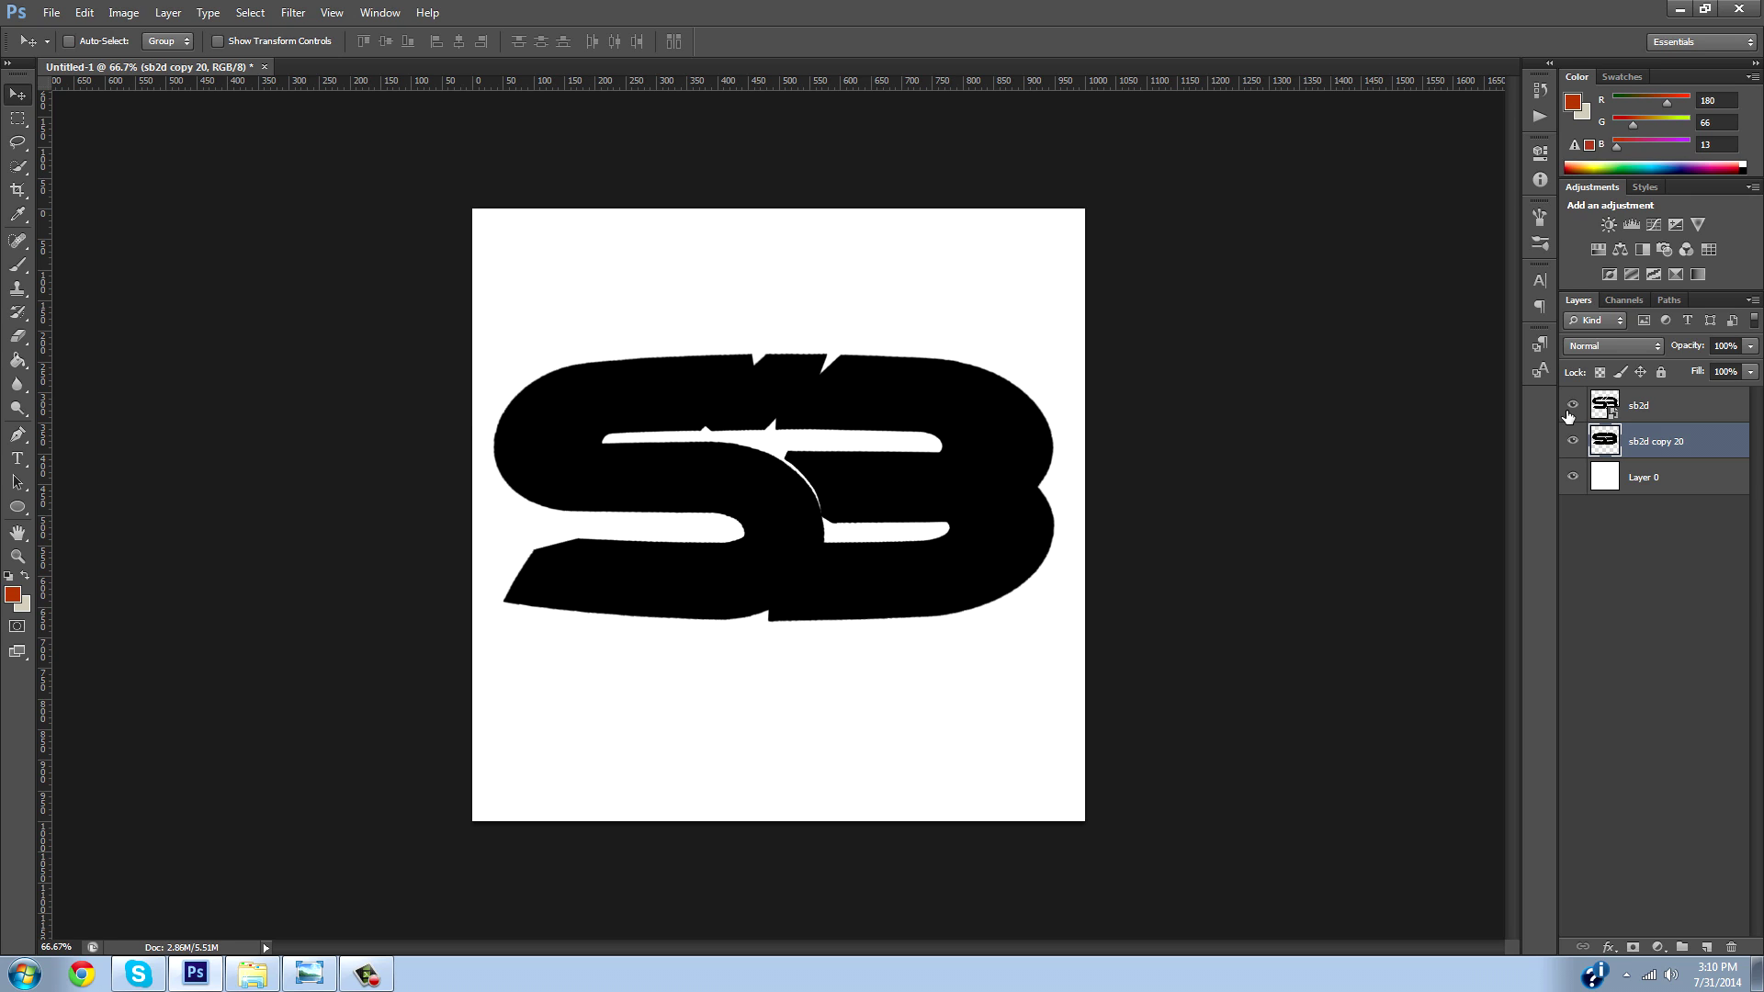
{"action": "left_click", "coordinate": [1706, 946]}
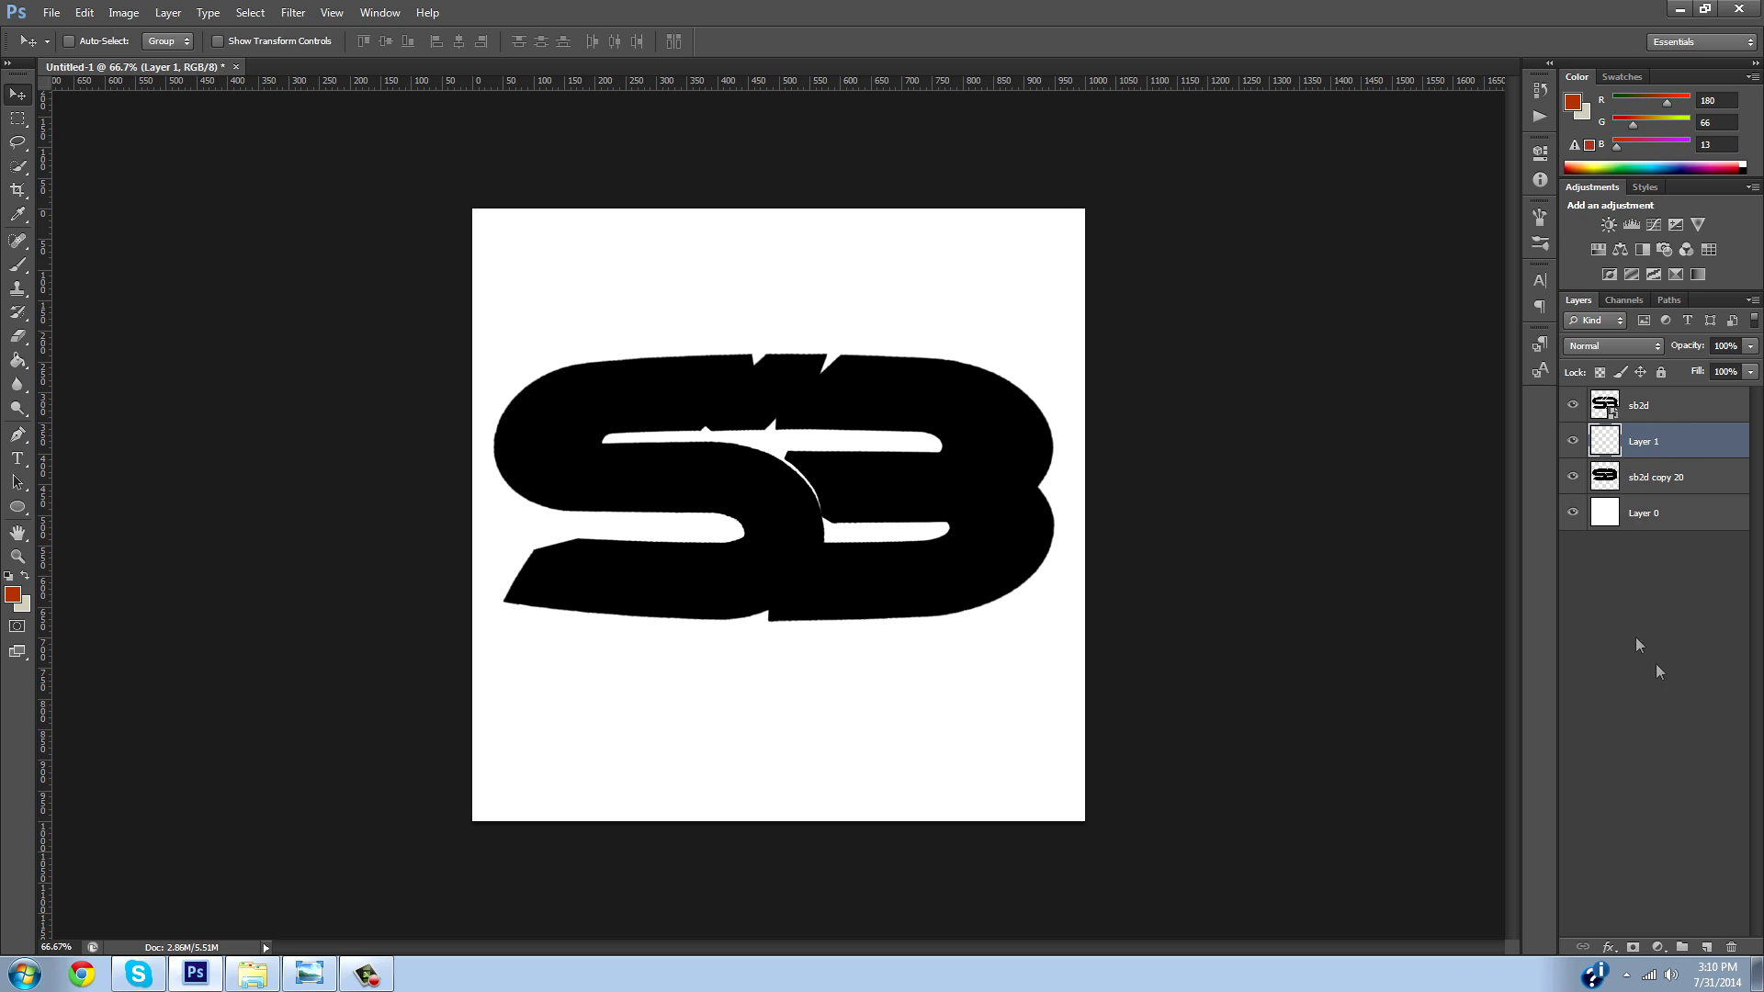
Clip Layer 1 to the merged sb2d copy 20 logo layer.
{"action": "left_click", "coordinate": [1647, 447], "text": "alt"}
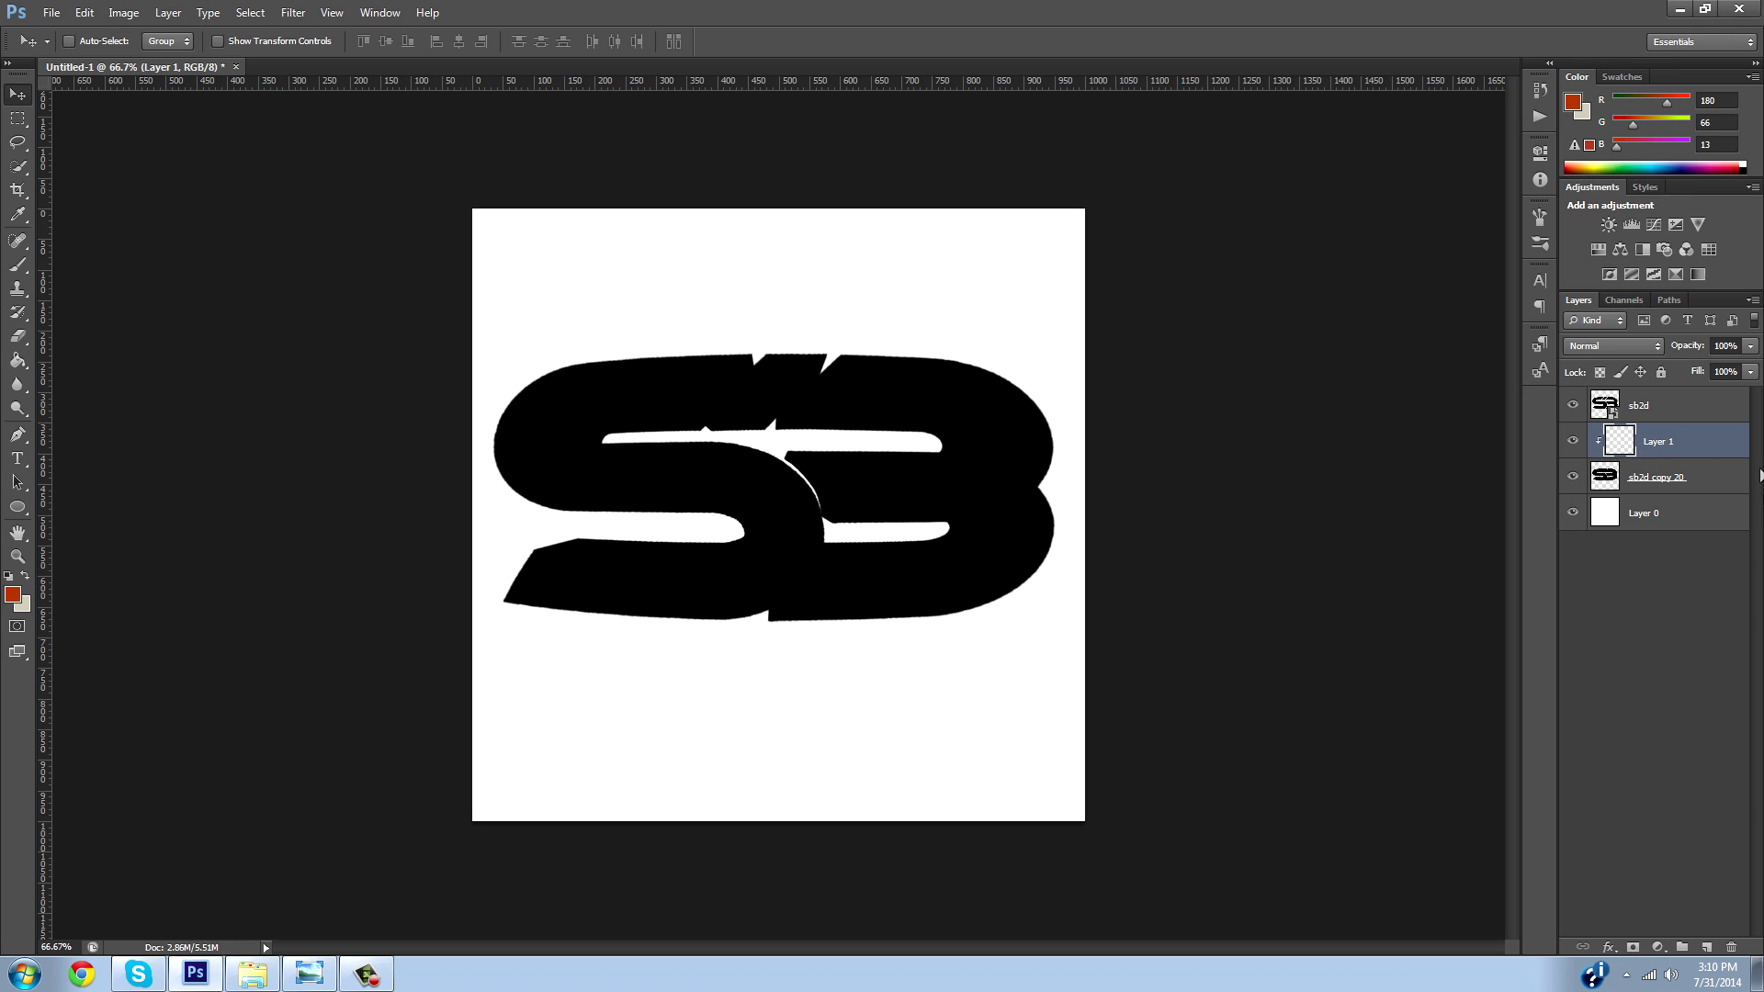
{"action": "left_click", "coordinate": [1667, 457], "text": "alt"}
{"action": "right_click", "coordinate": [1673, 452]}
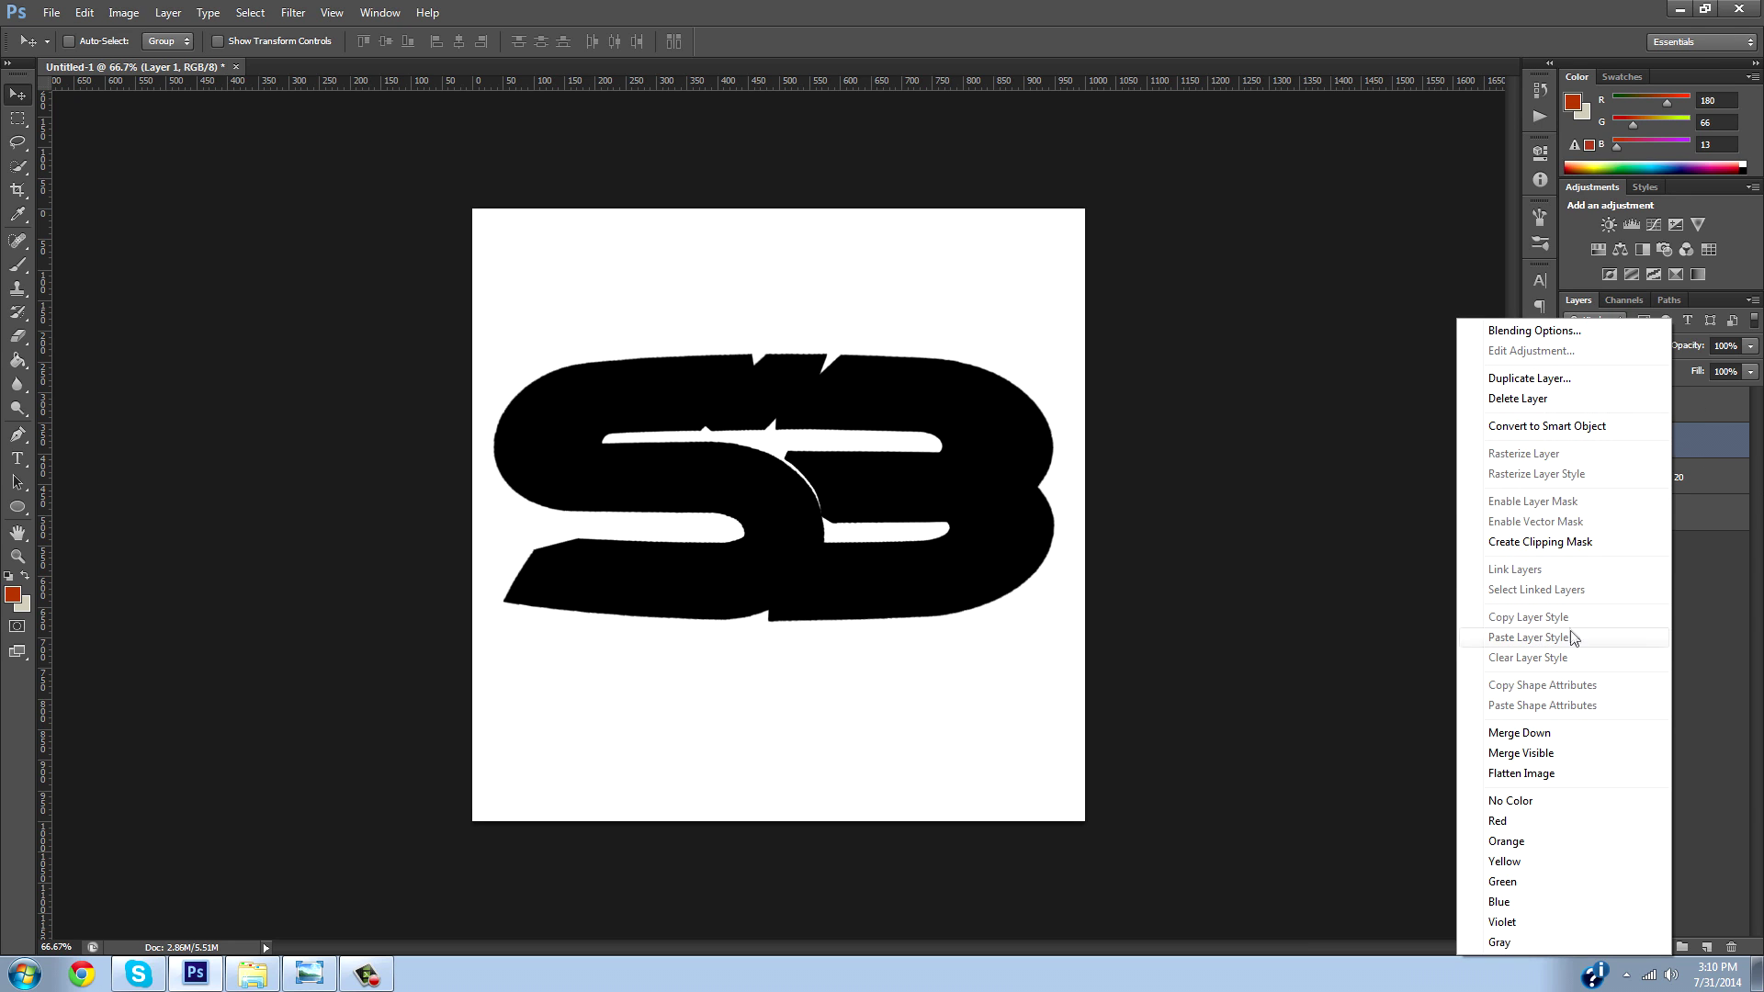
{"action": "left_click", "coordinate": [1567, 542]}
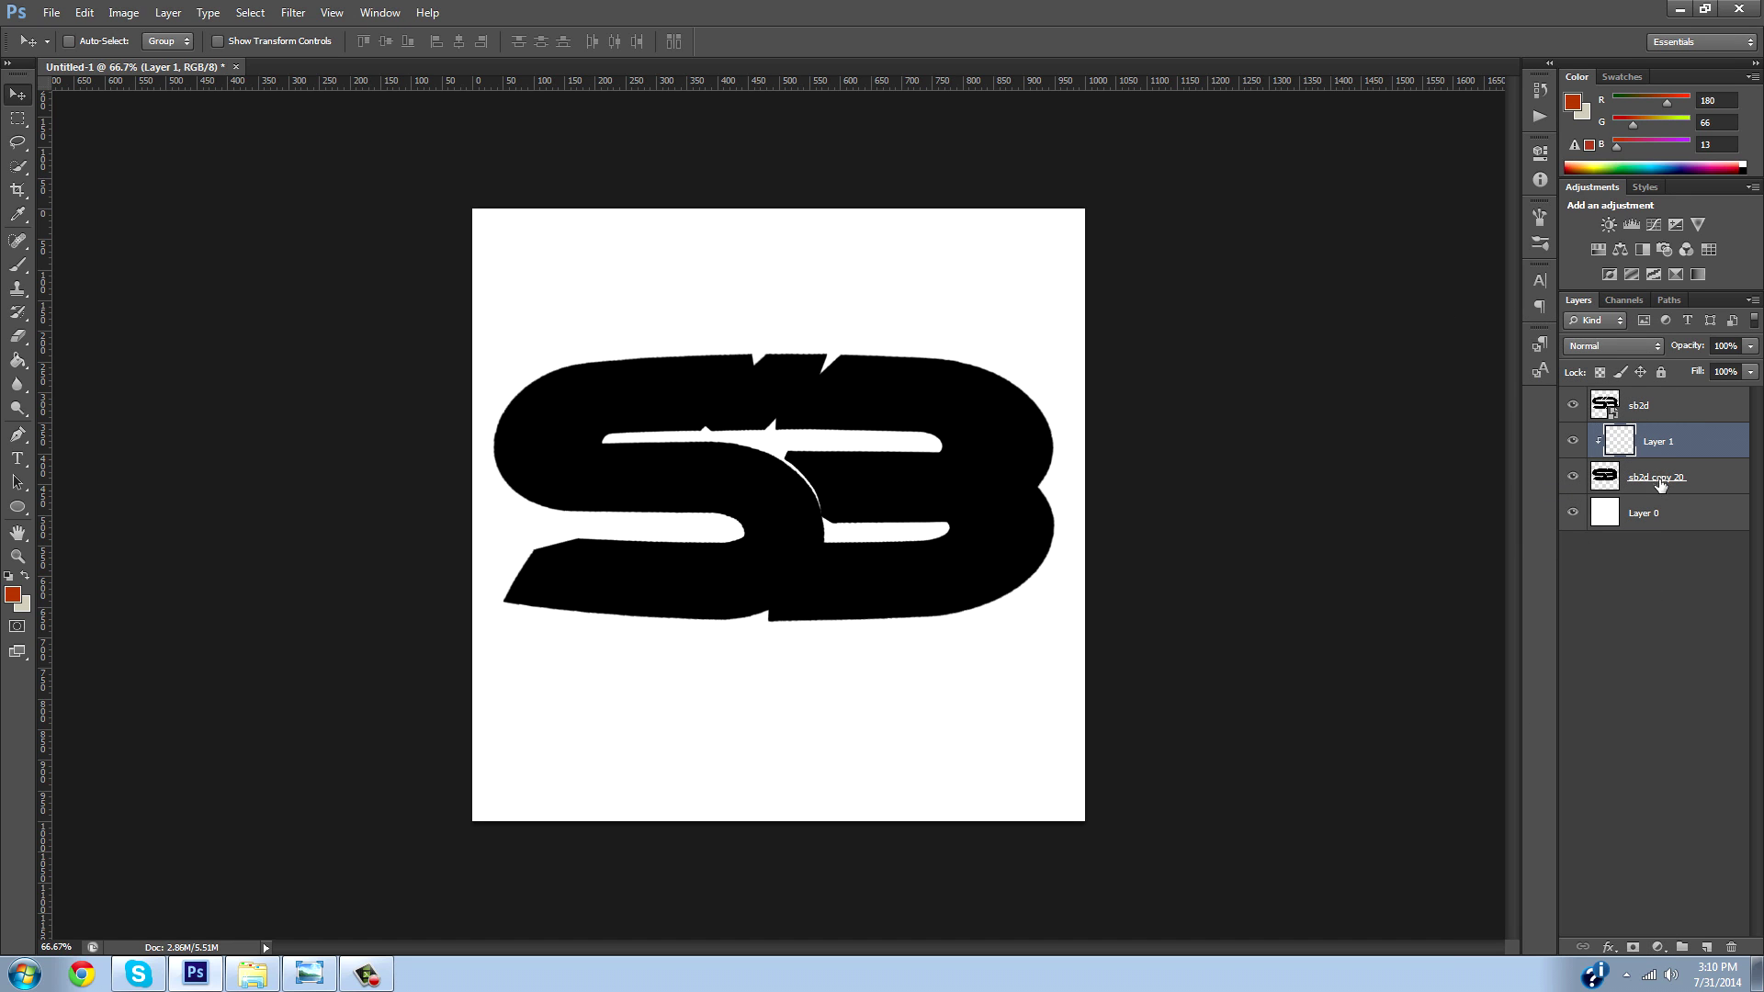
Paint #2f2f2f dark grey shading with a 500px brush over the inner edges of S and B.
{"action": "left_click", "coordinate": [13, 597]}
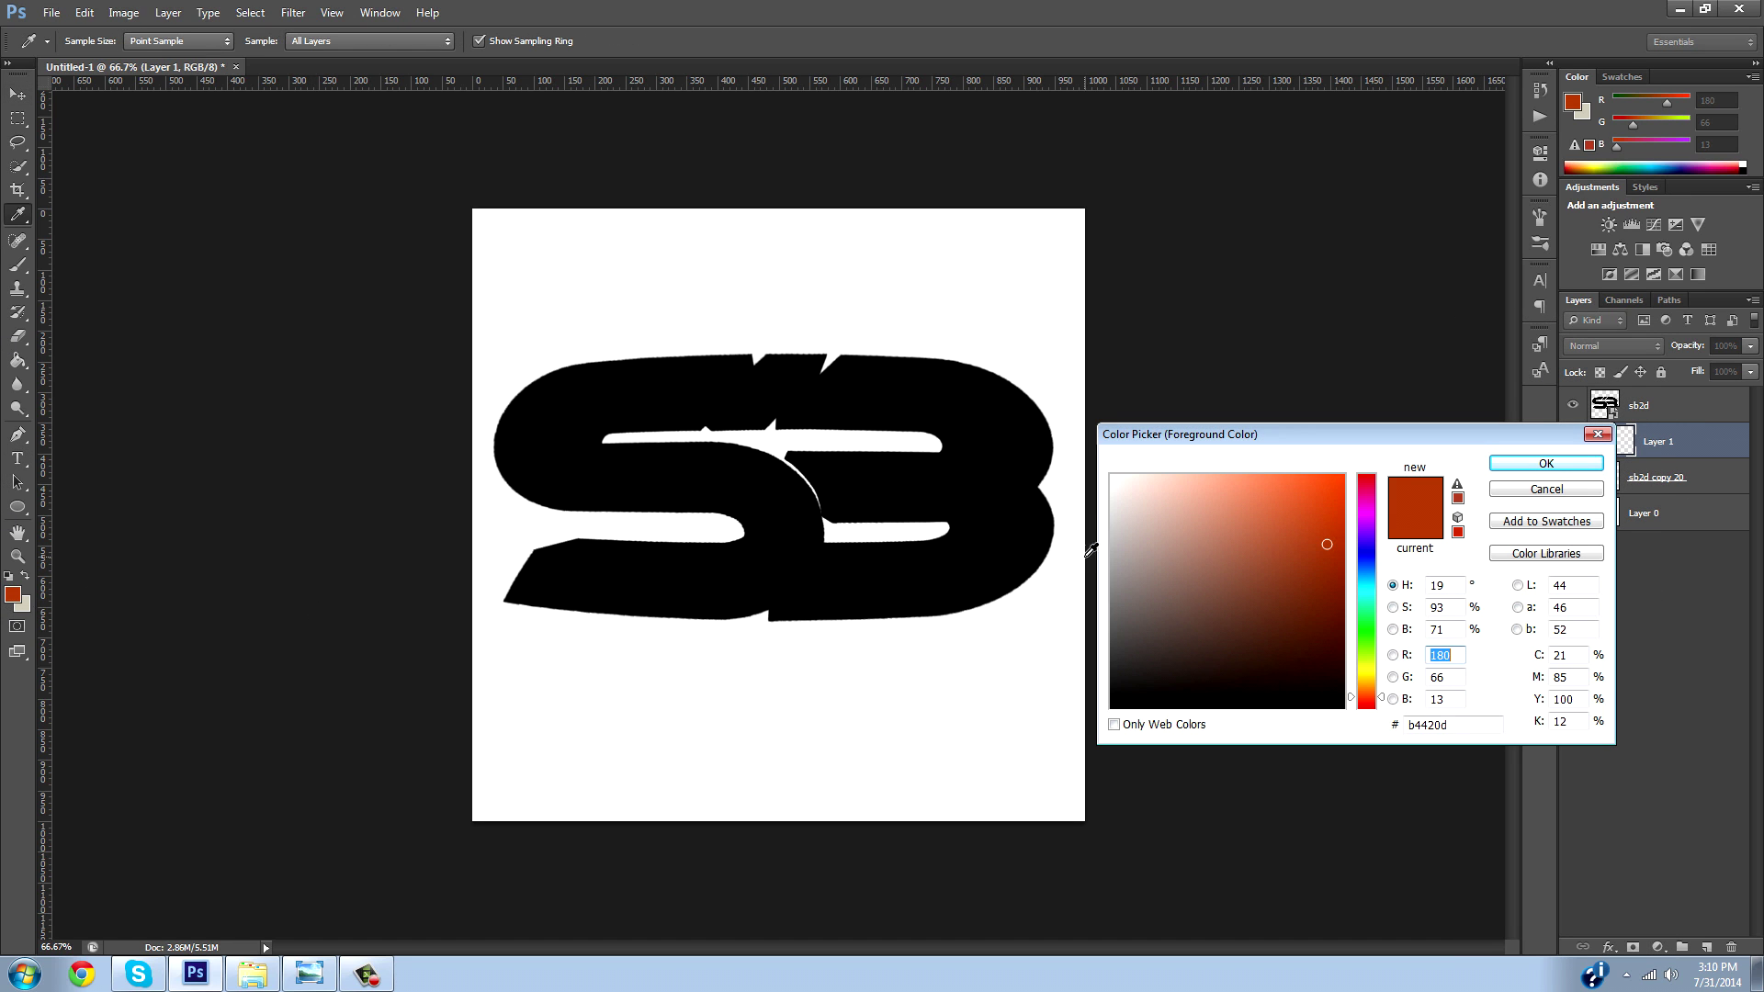
{"action": "left_click", "coordinate": [1093, 651]}
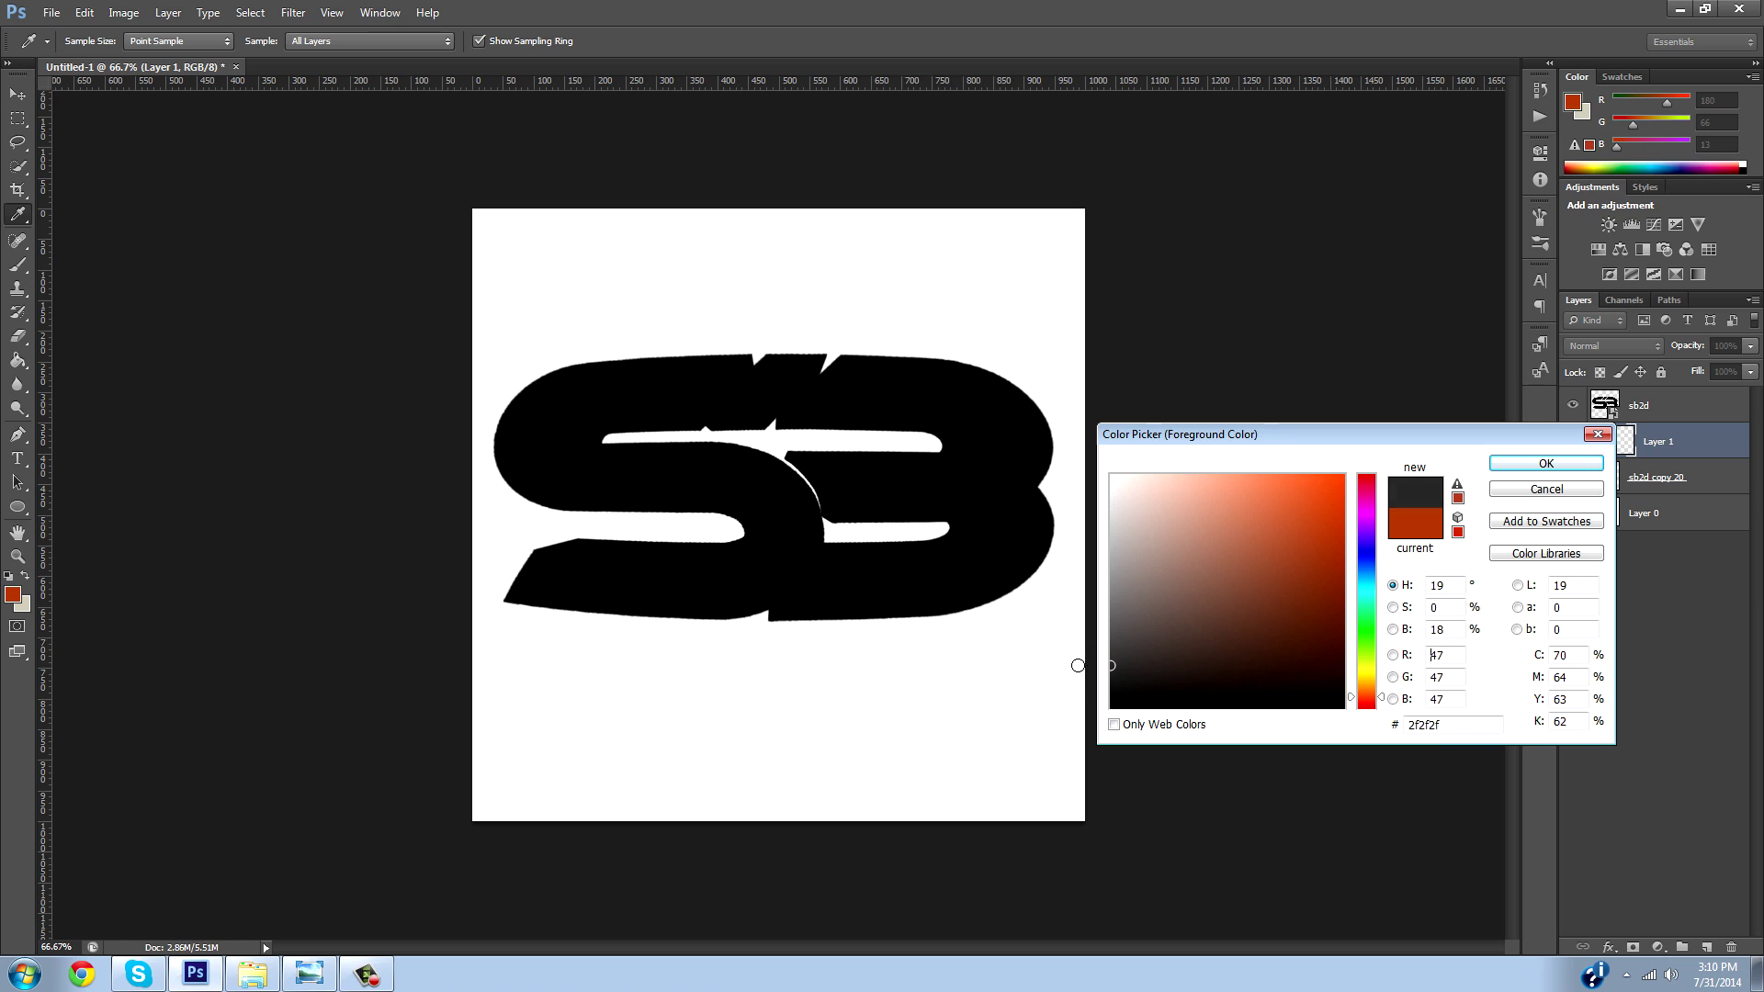
{"action": "left_click", "coordinate": [1546, 463]}
{"action": "key", "text": "v"}
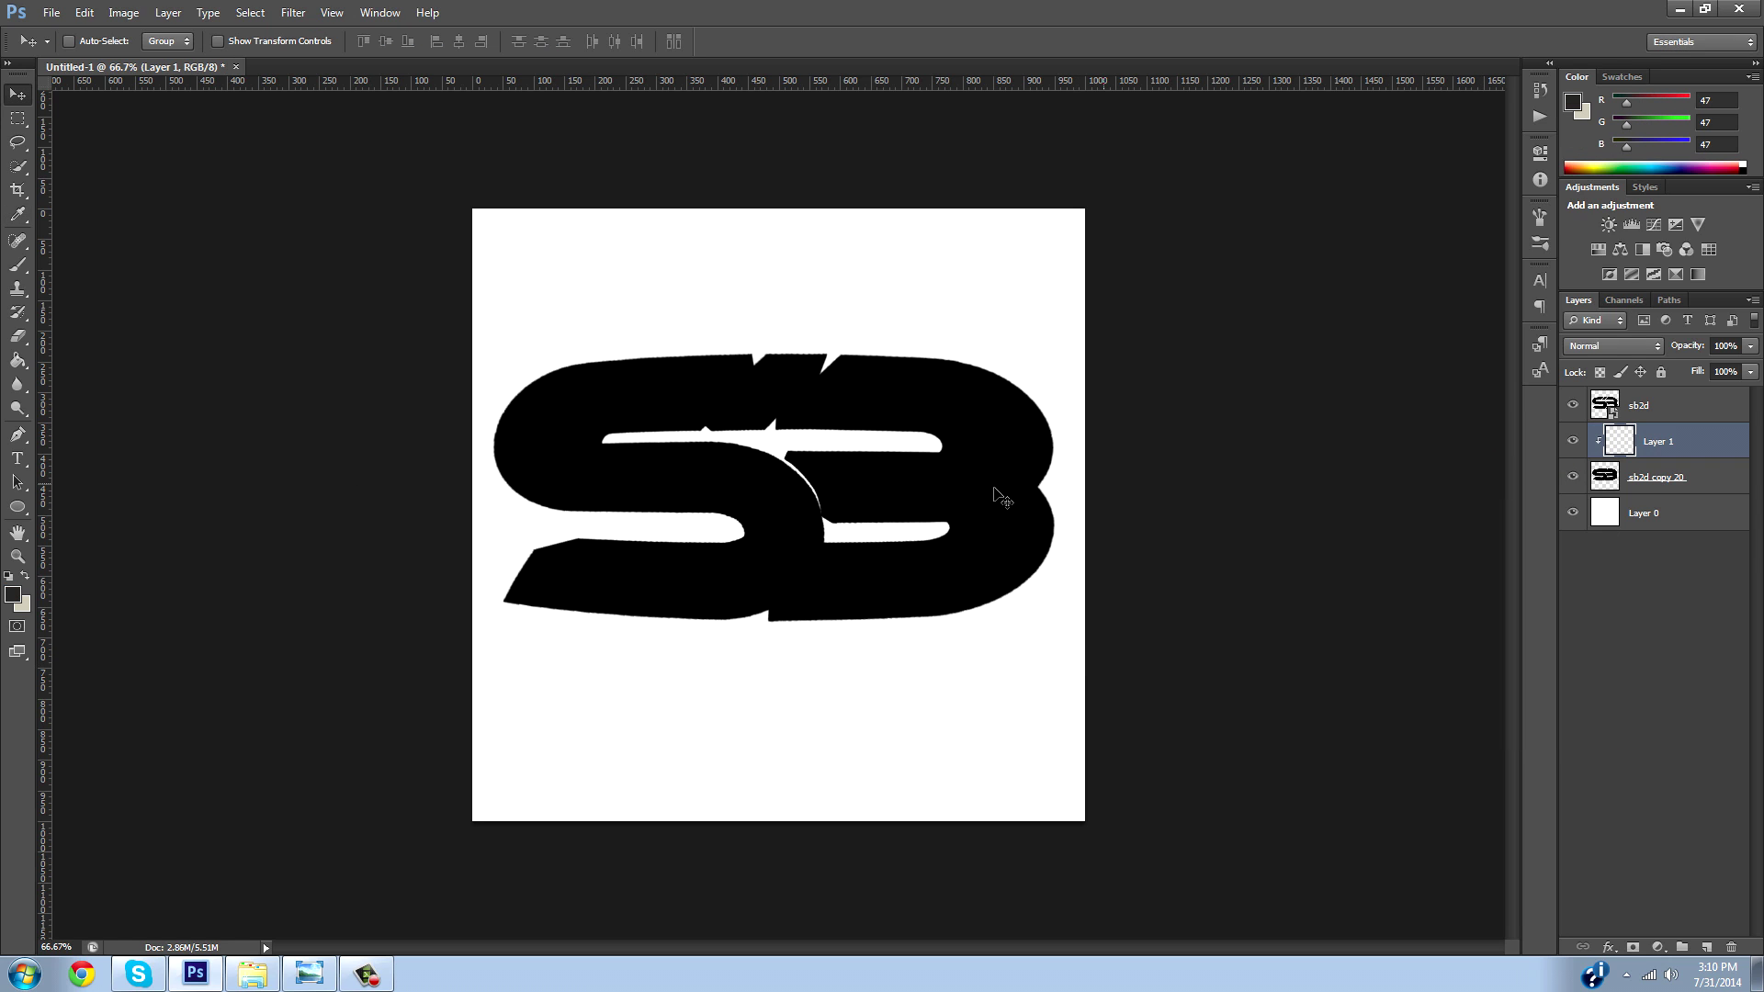
{"action": "left_click", "coordinate": [17, 264]}
{"action": "key", "text": "bracketright"}
{"action": "key", "text": "bracketright"}
{"action": "key", "text": "bracketright"}
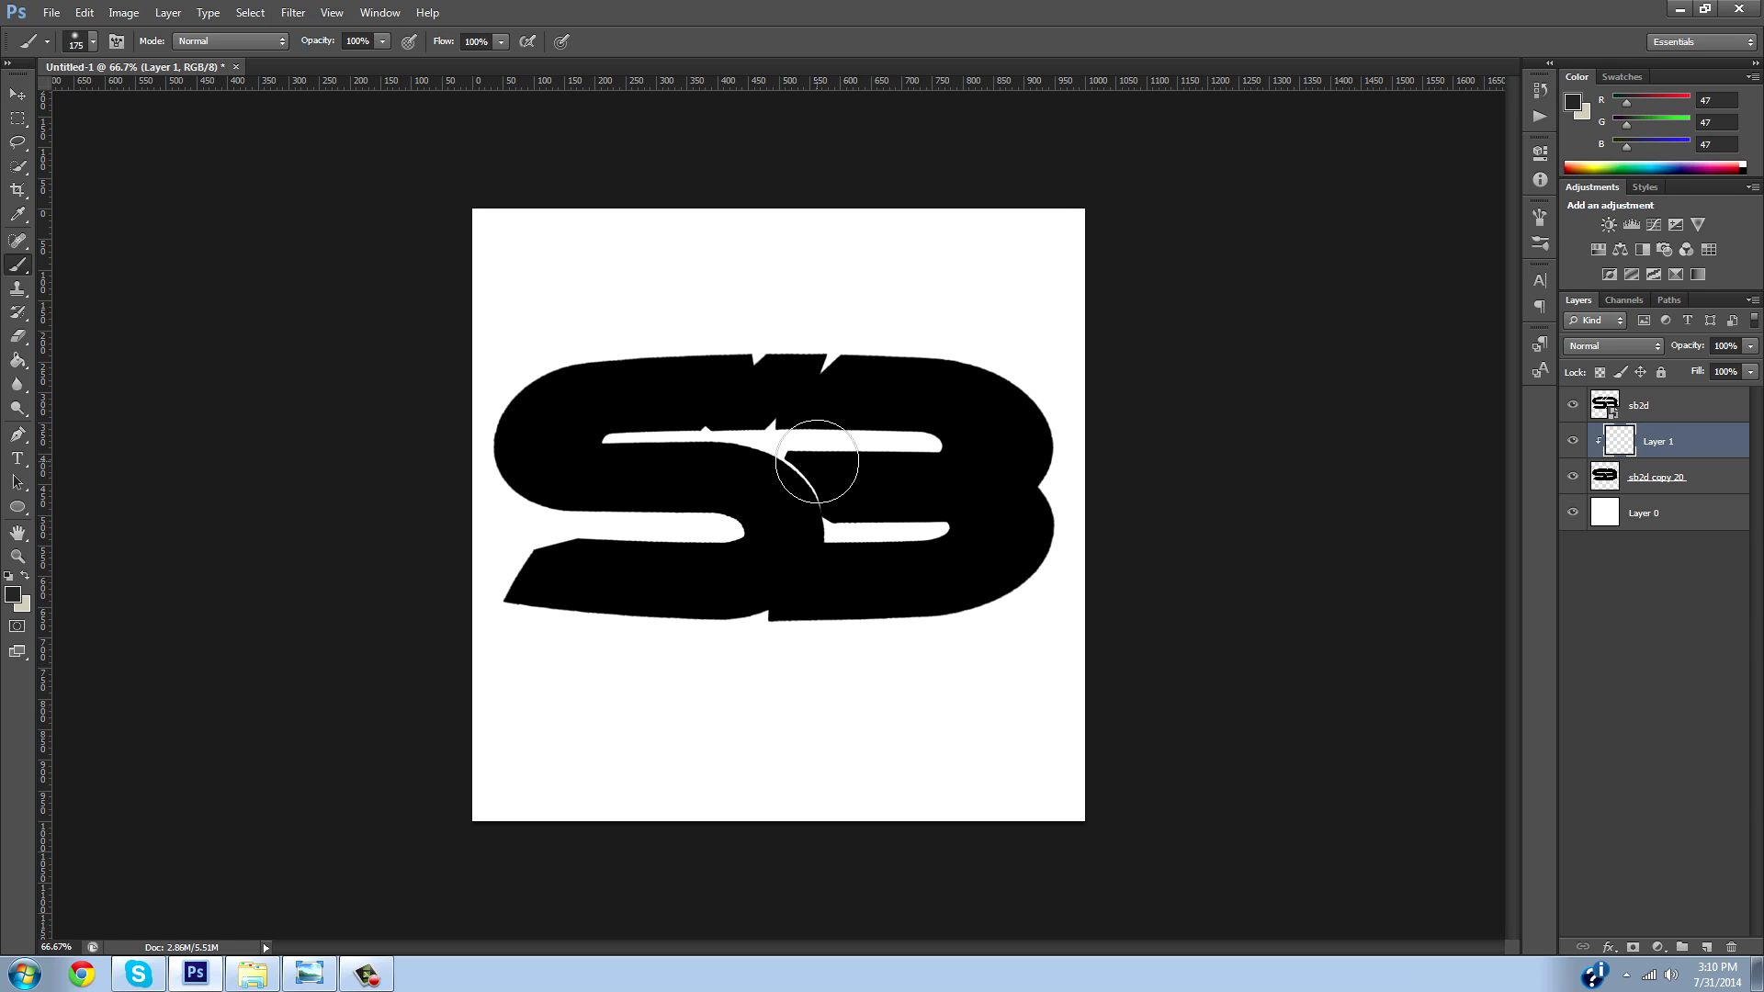
{"action": "key", "text": "bracketright"}
{"action": "key", "text": "bracketright"}
{"action": "key", "text": "bracketright"}
{"action": "key", "text": "bracketright"}
{"action": "key", "text": "bracketright"}
{"action": "mouse_move", "coordinate": [598, 374]}
{"action": "left_mouse_down"}
{"action": "mouse_move", "coordinate": [675, 391]}
{"action": "mouse_move", "coordinate": [707, 374]}
{"action": "mouse_move", "coordinate": [663, 515]}
{"action": "mouse_move", "coordinate": [768, 415]}
{"action": "mouse_move", "coordinate": [693, 432]}
{"action": "mouse_move", "coordinate": [867, 632]}
{"action": "mouse_move", "coordinate": [954, 623]}
{"action": "mouse_move", "coordinate": [850, 546]}
{"action": "mouse_move", "coordinate": [794, 368]}
{"action": "mouse_move", "coordinate": [930, 693]}
{"action": "mouse_move", "coordinate": [1023, 630]}
{"action": "left_mouse_up"}
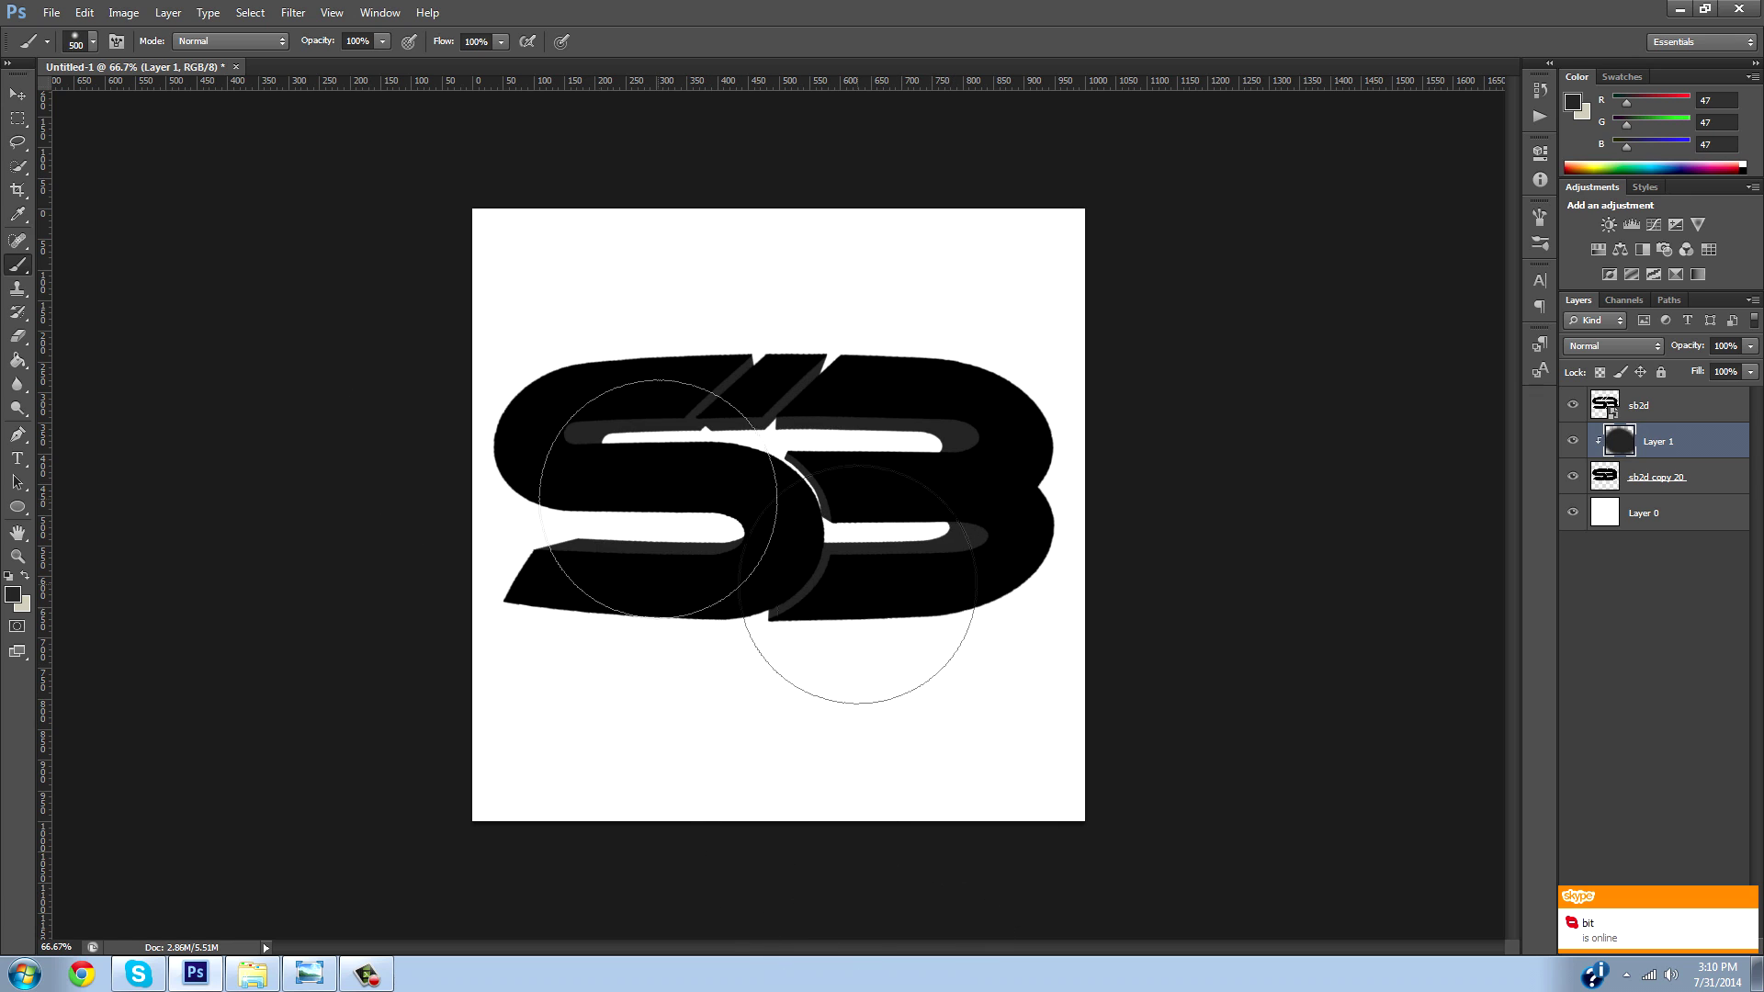
Select the sb2d layer and load the logo shape as a selection.
{"action": "left_click", "coordinate": [20, 96]}
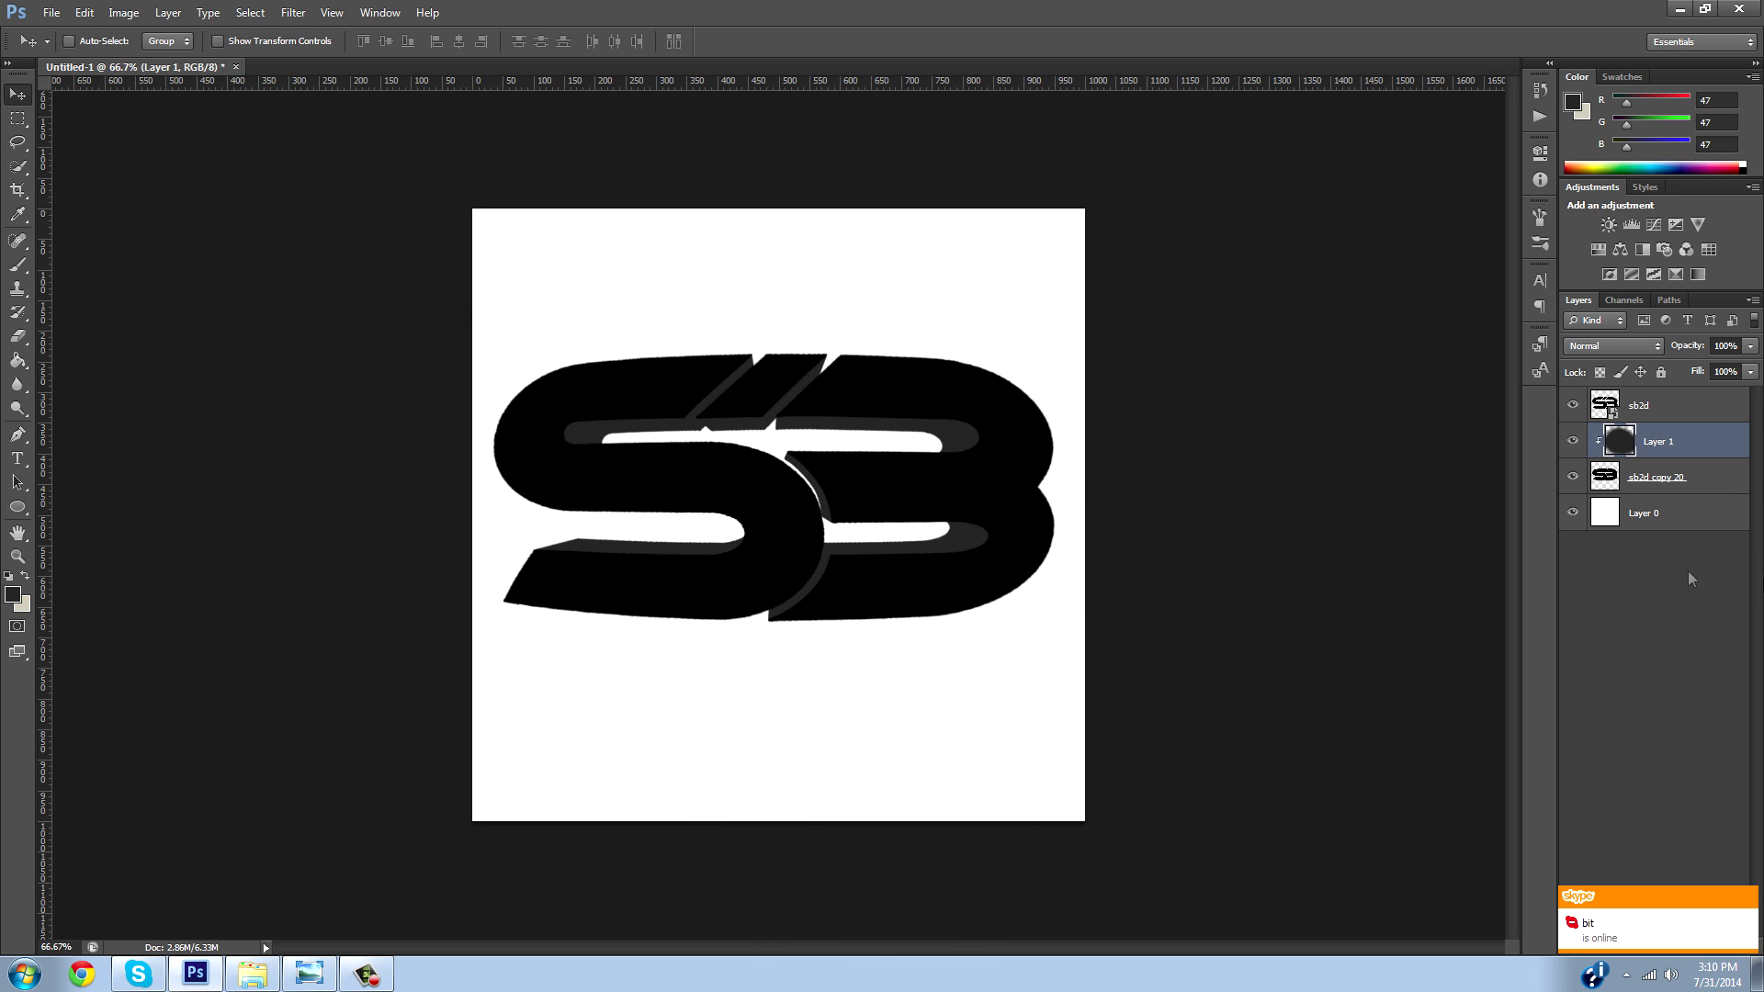
{"action": "left_click", "coordinate": [1716, 409]}
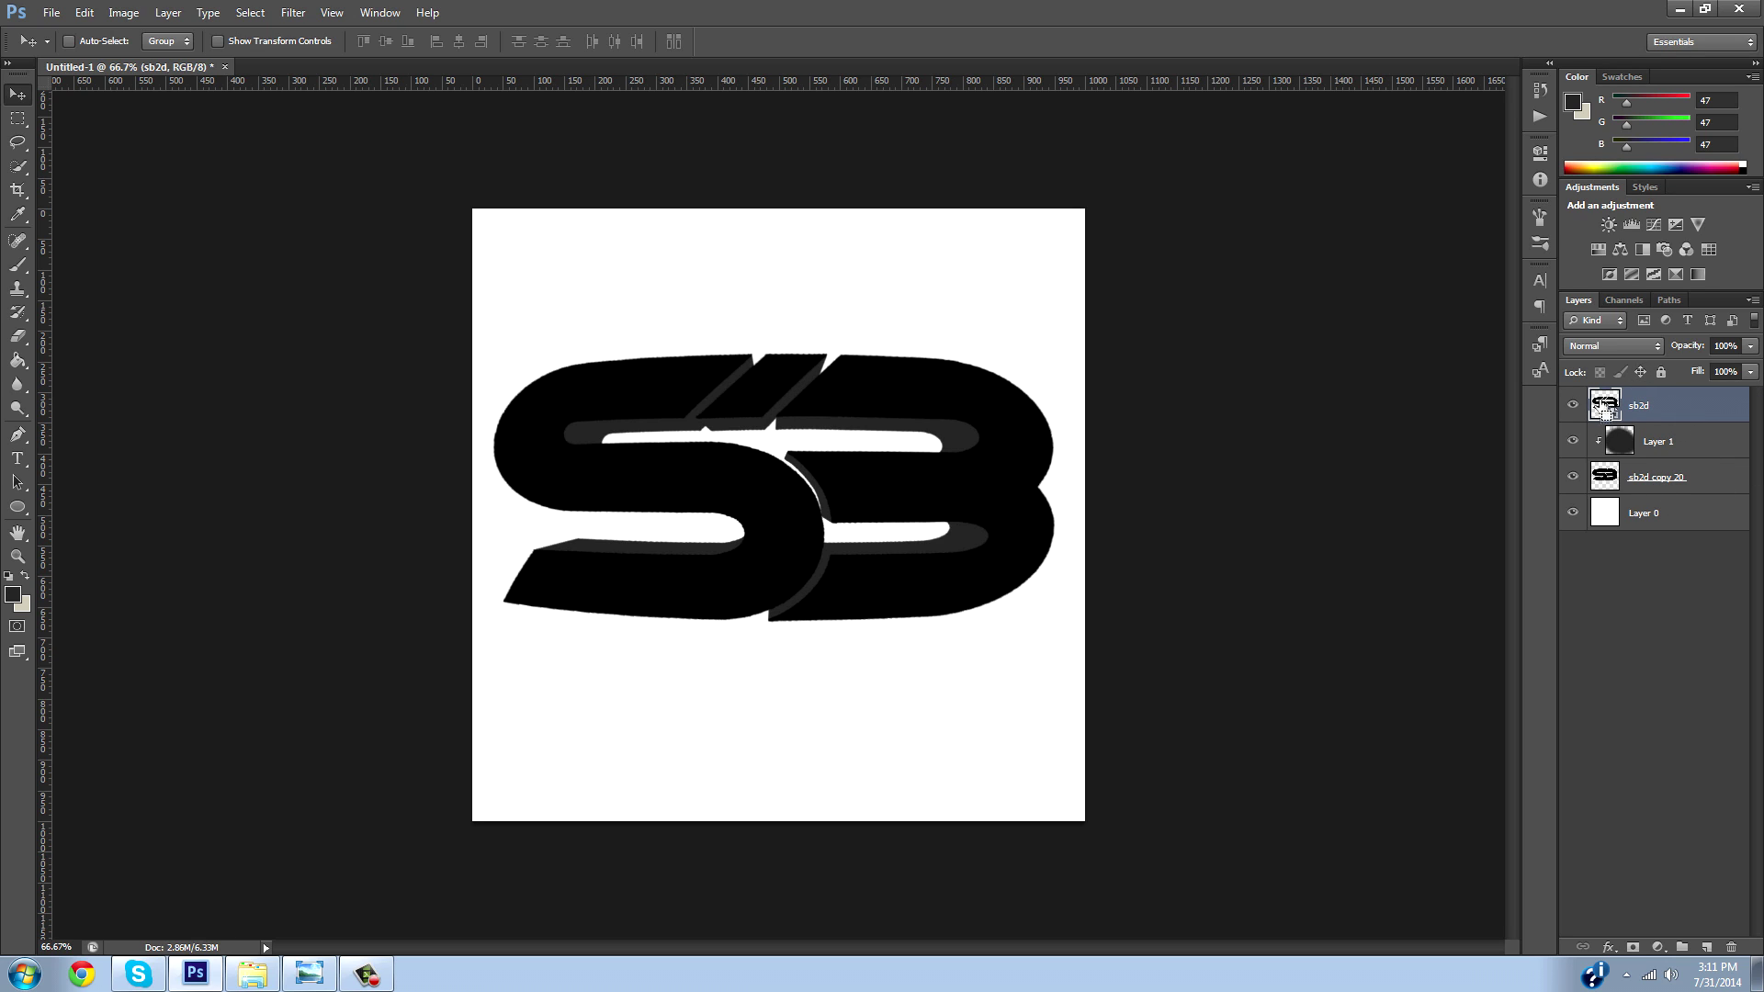
{"action": "left_click", "coordinate": [1610, 409], "text": "ctrl"}
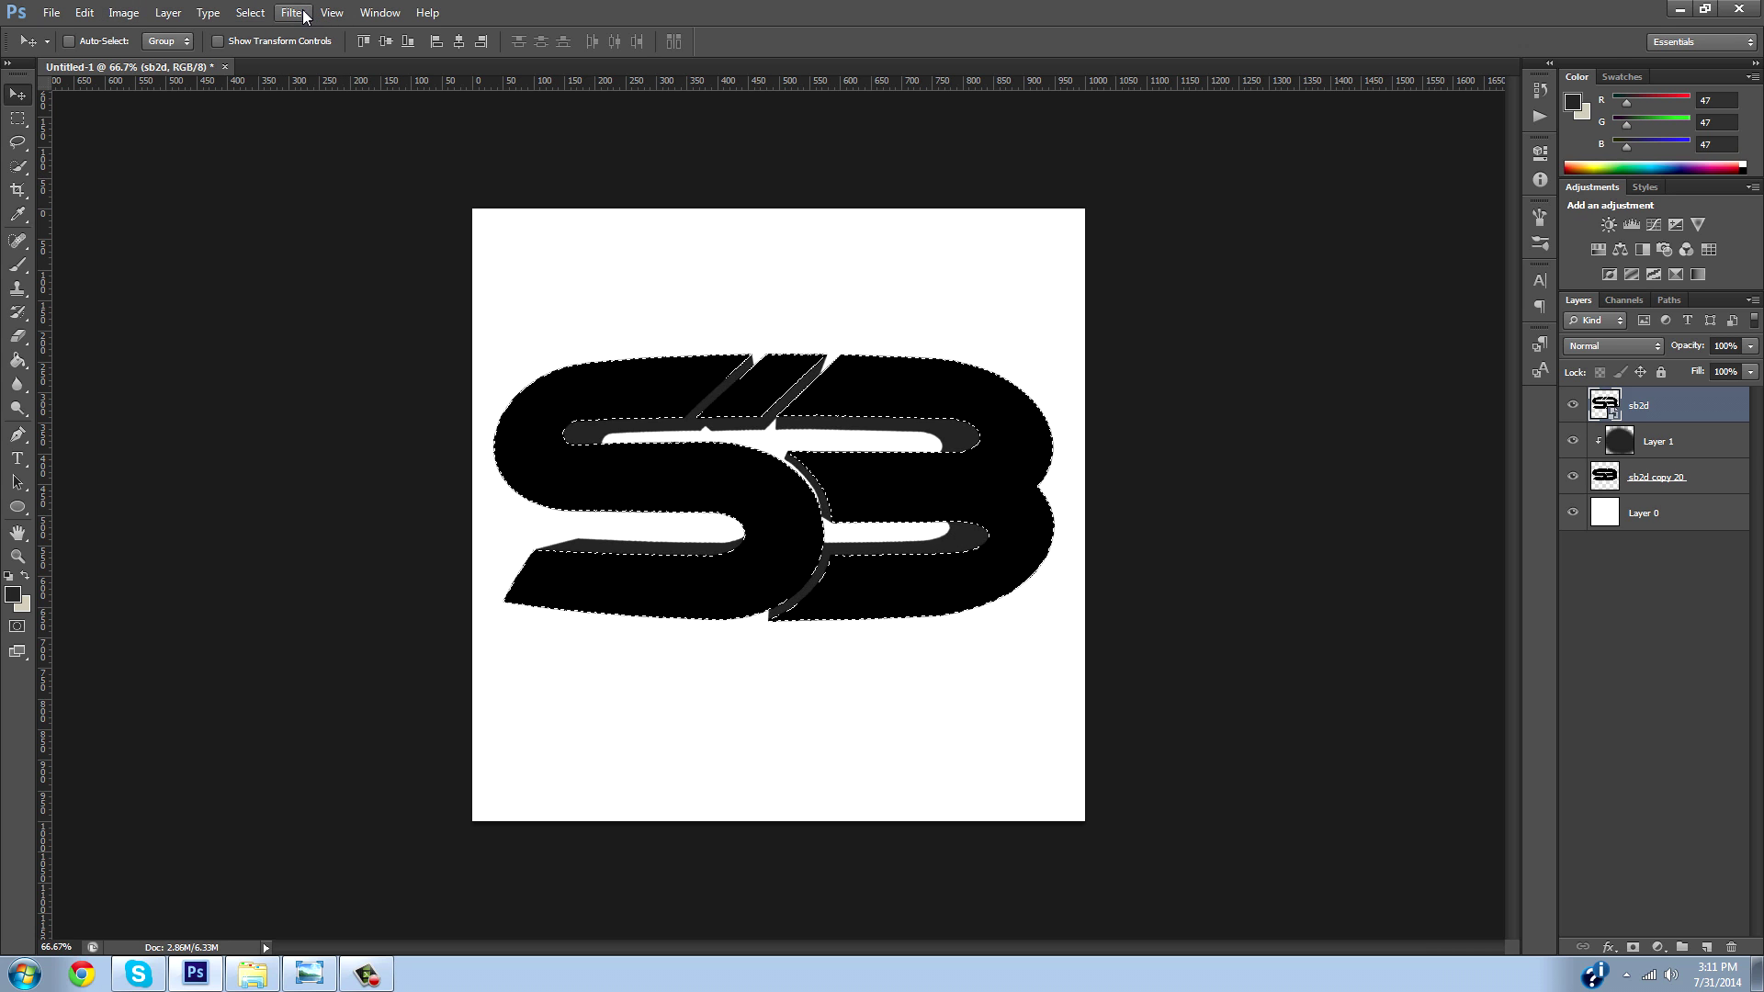
Add a new empty layer, Layer 2, above everything while keeping the SB logo selection.
{"action": "left_click", "coordinate": [17, 121]}
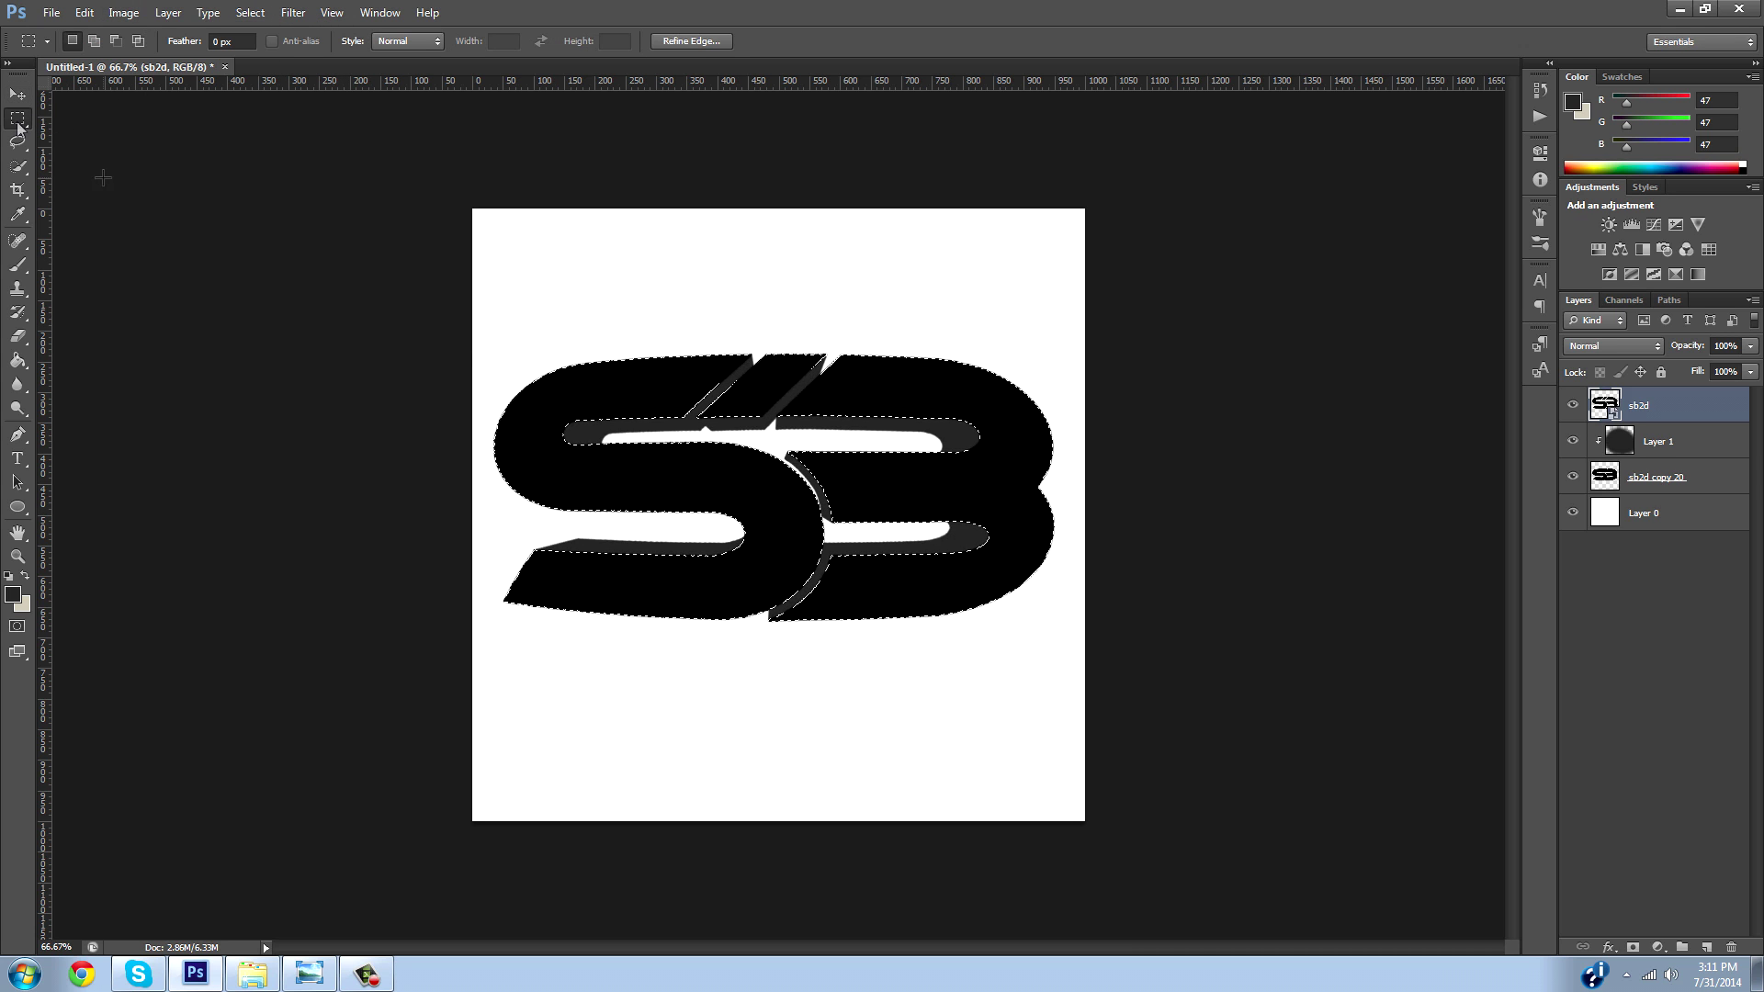
{"action": "right_click", "coordinate": [847, 480]}
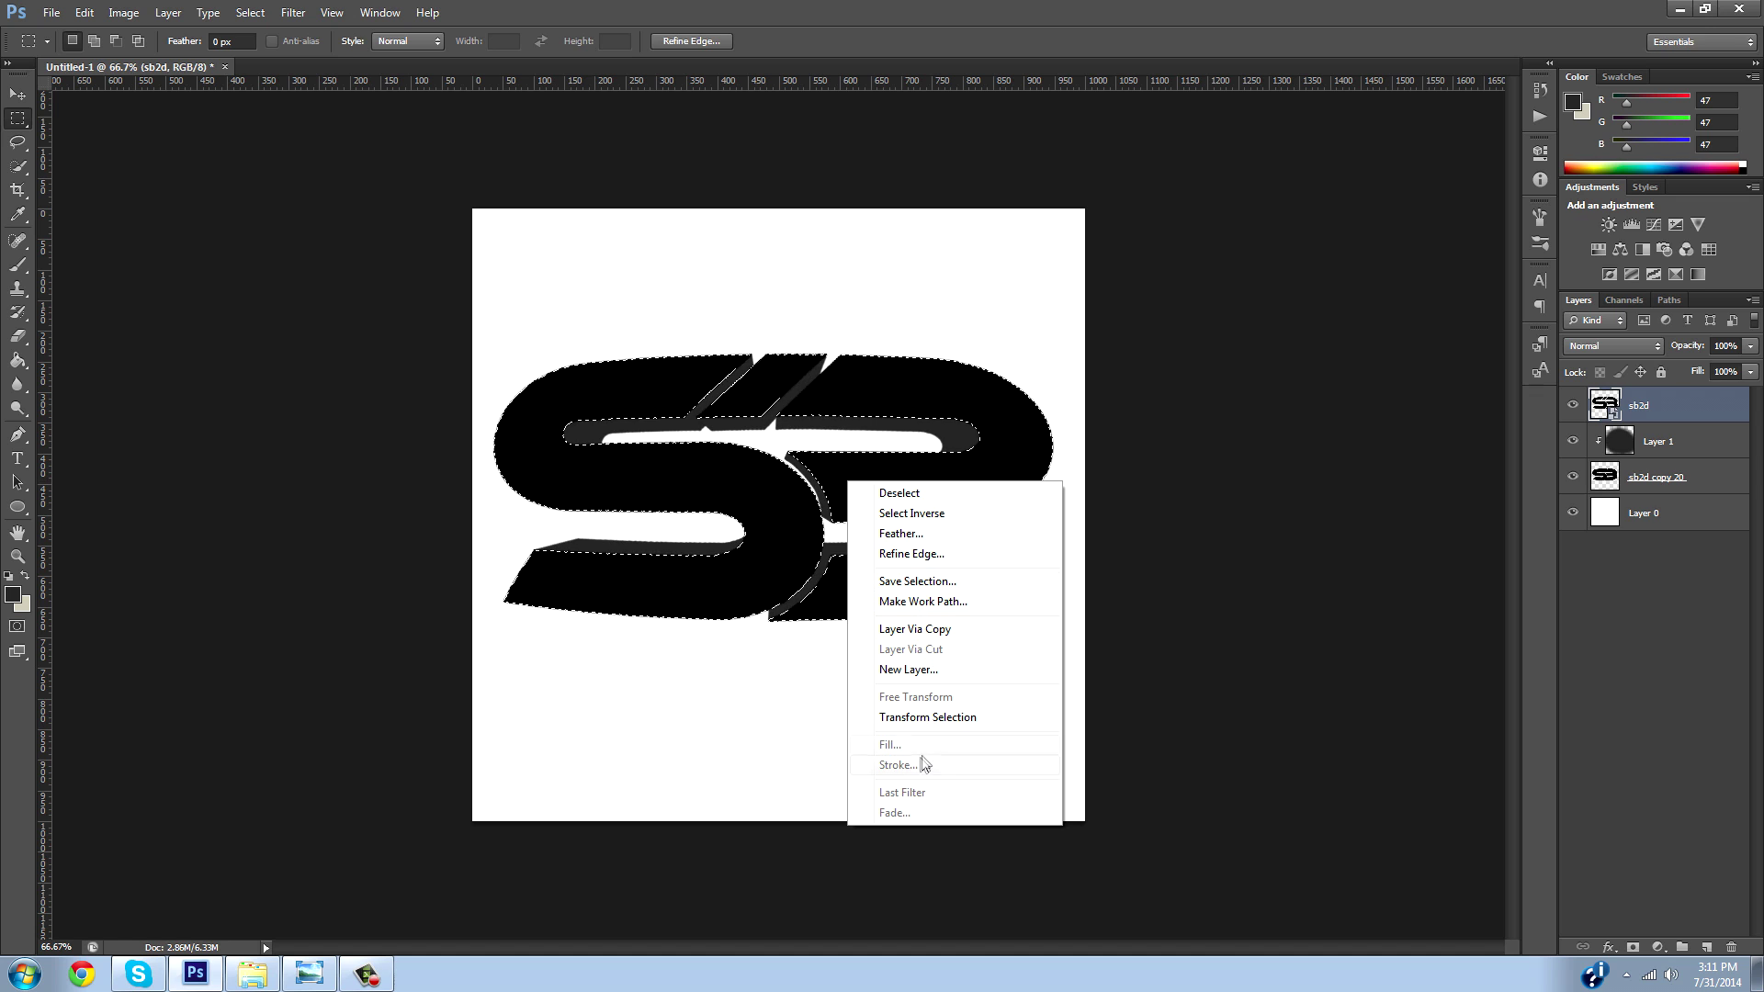
{"action": "left_click", "coordinate": [1688, 408]}
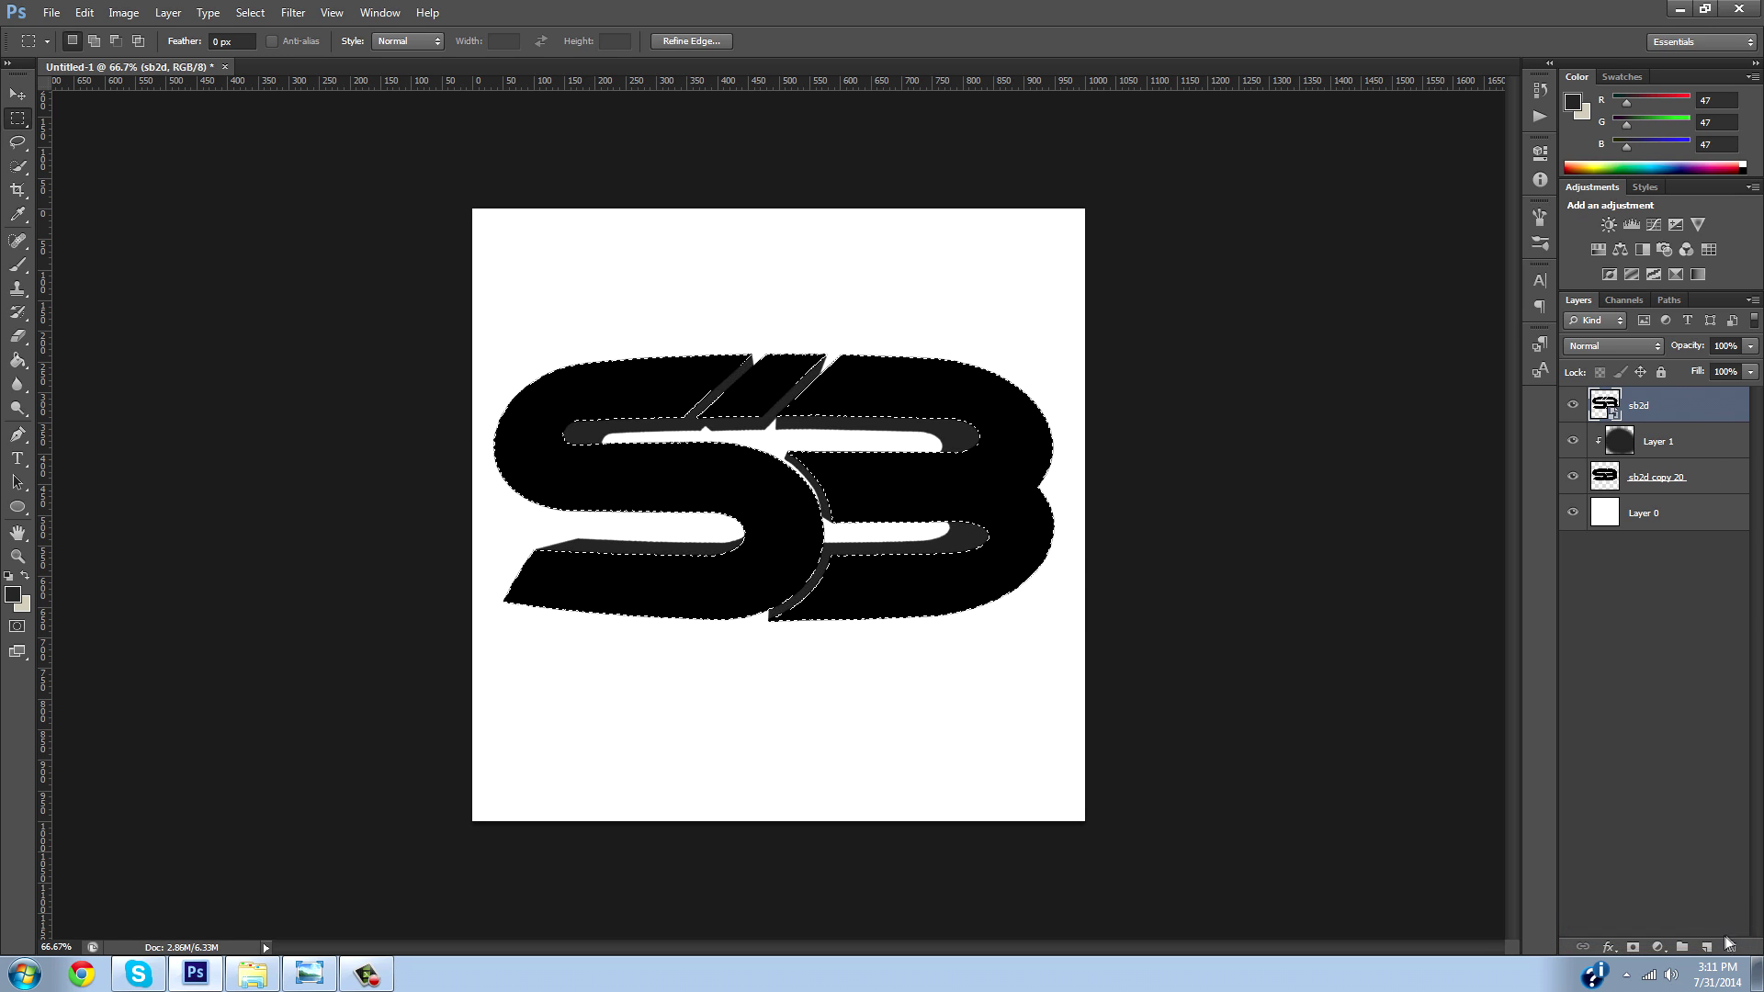
{"action": "left_click", "coordinate": [1707, 946]}
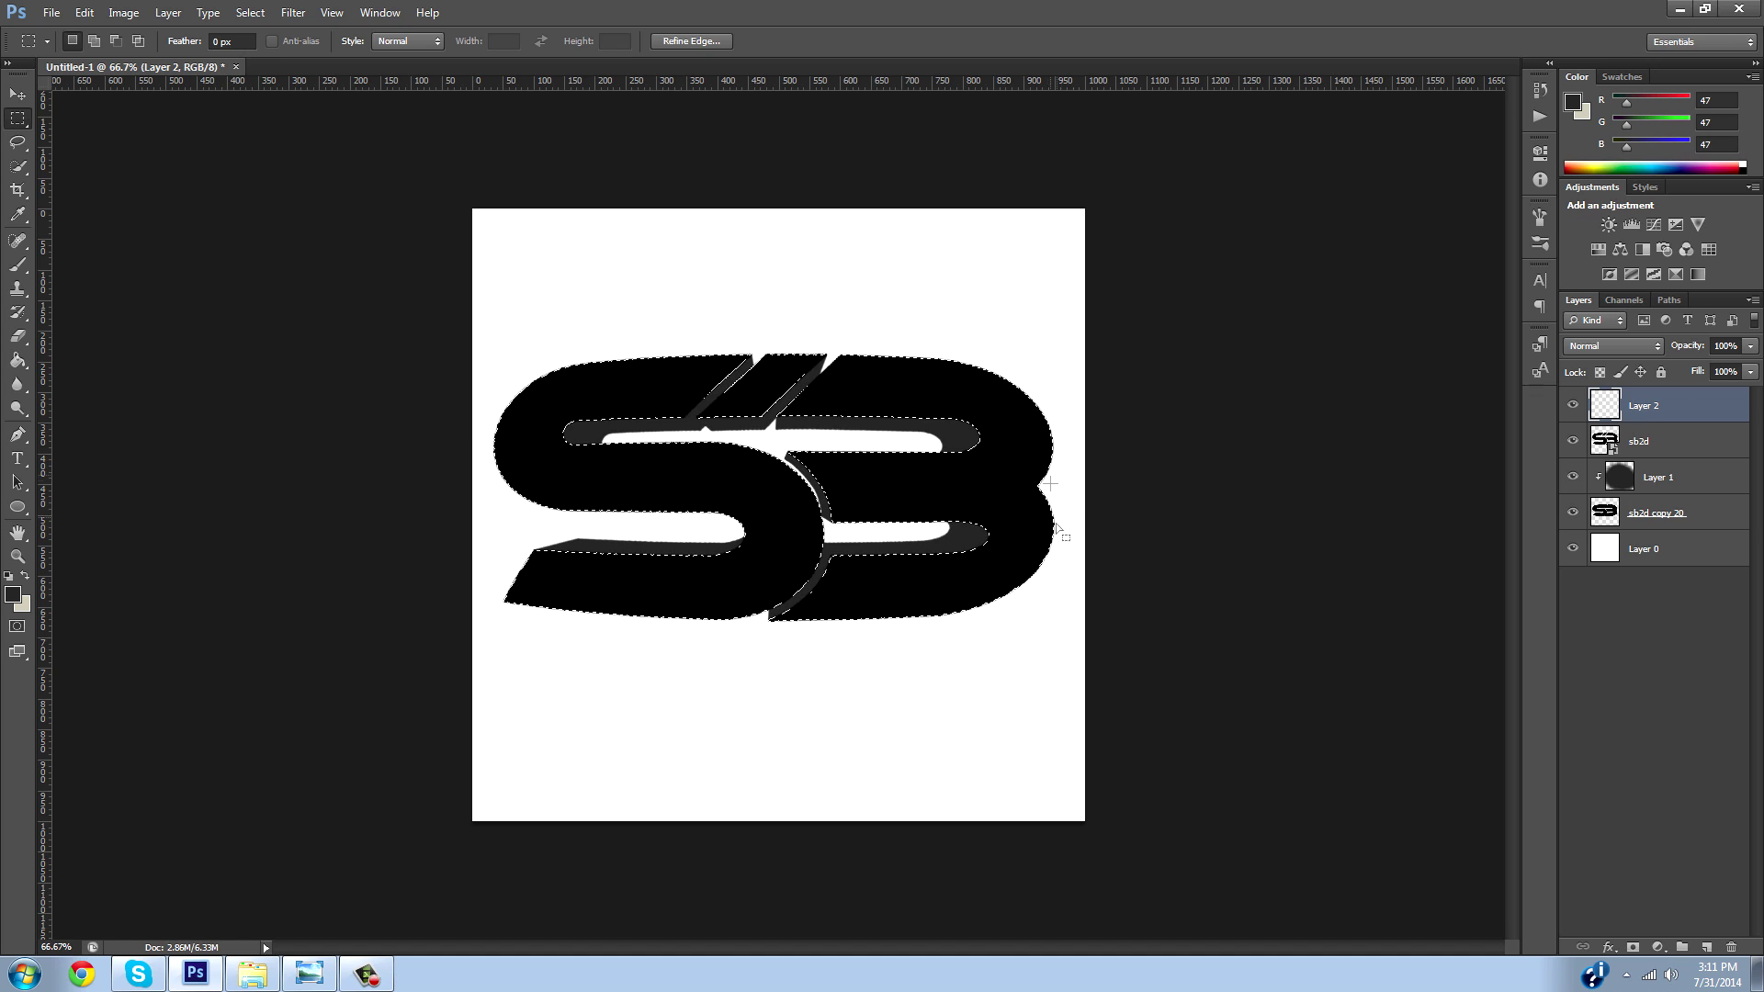
Stroke the SB logo selection with a 10 px light grey (216) outline, then deselect.
{"action": "right_click", "coordinate": [772, 491]}
{"action": "left_click", "coordinate": [820, 778]}
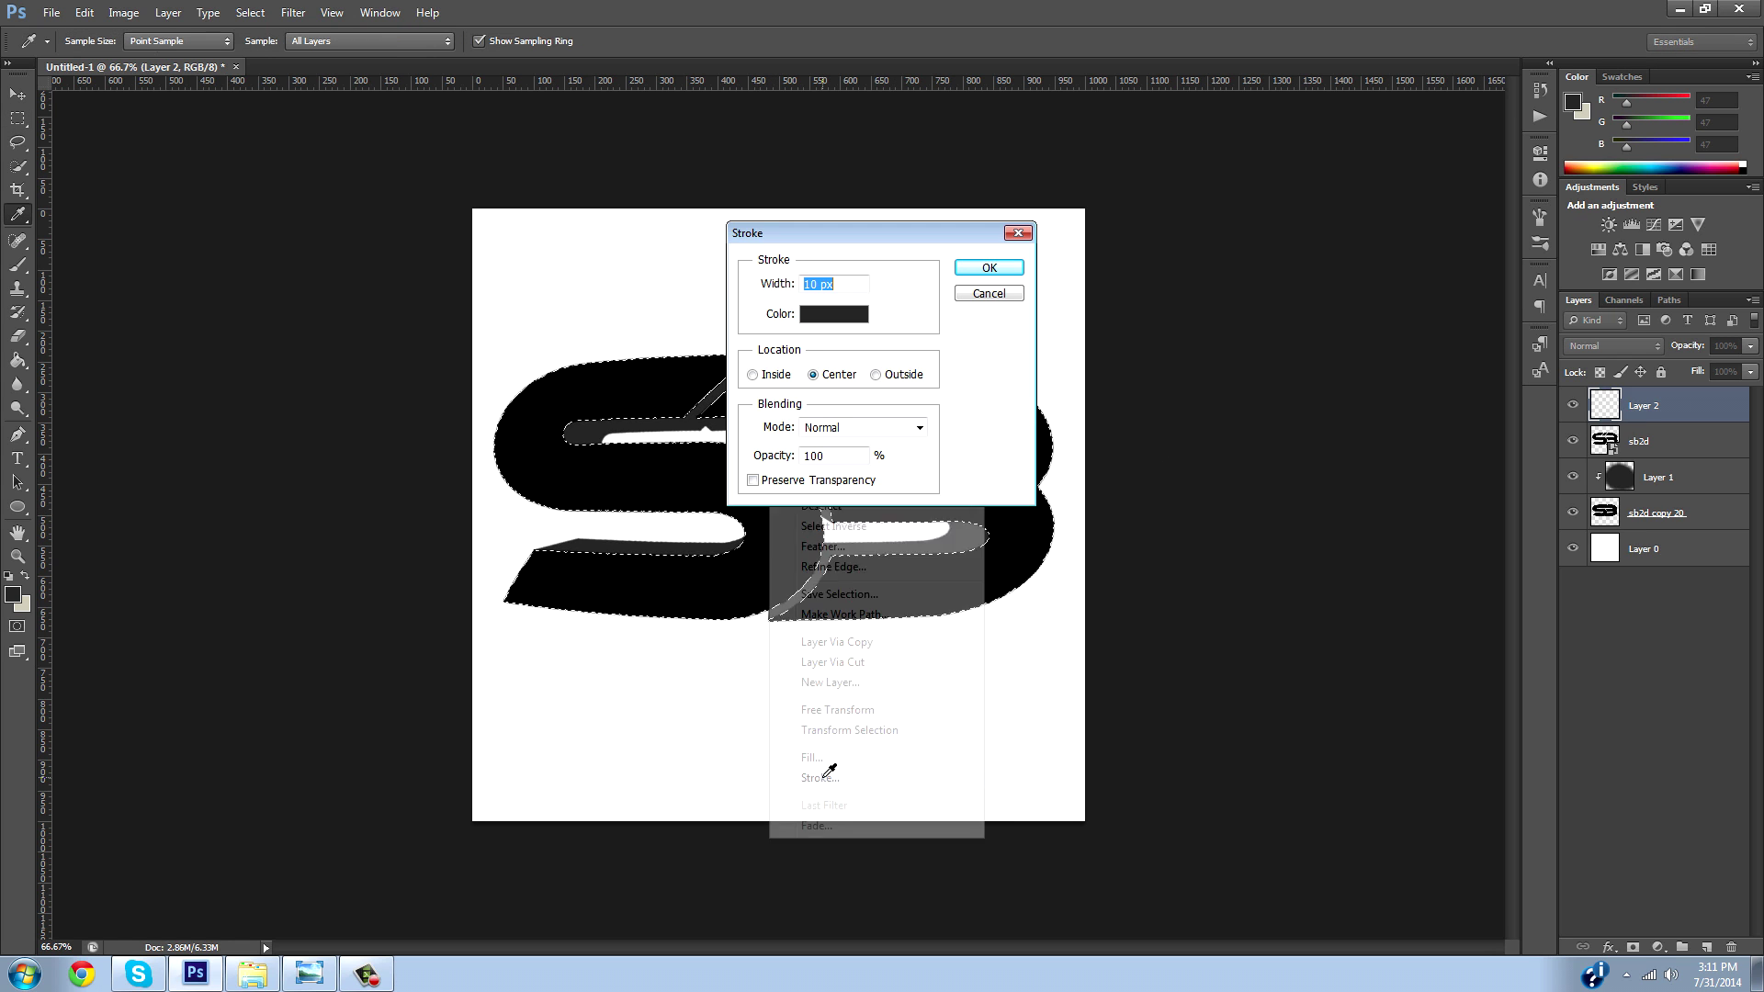
{"action": "left_click", "coordinate": [833, 313]}
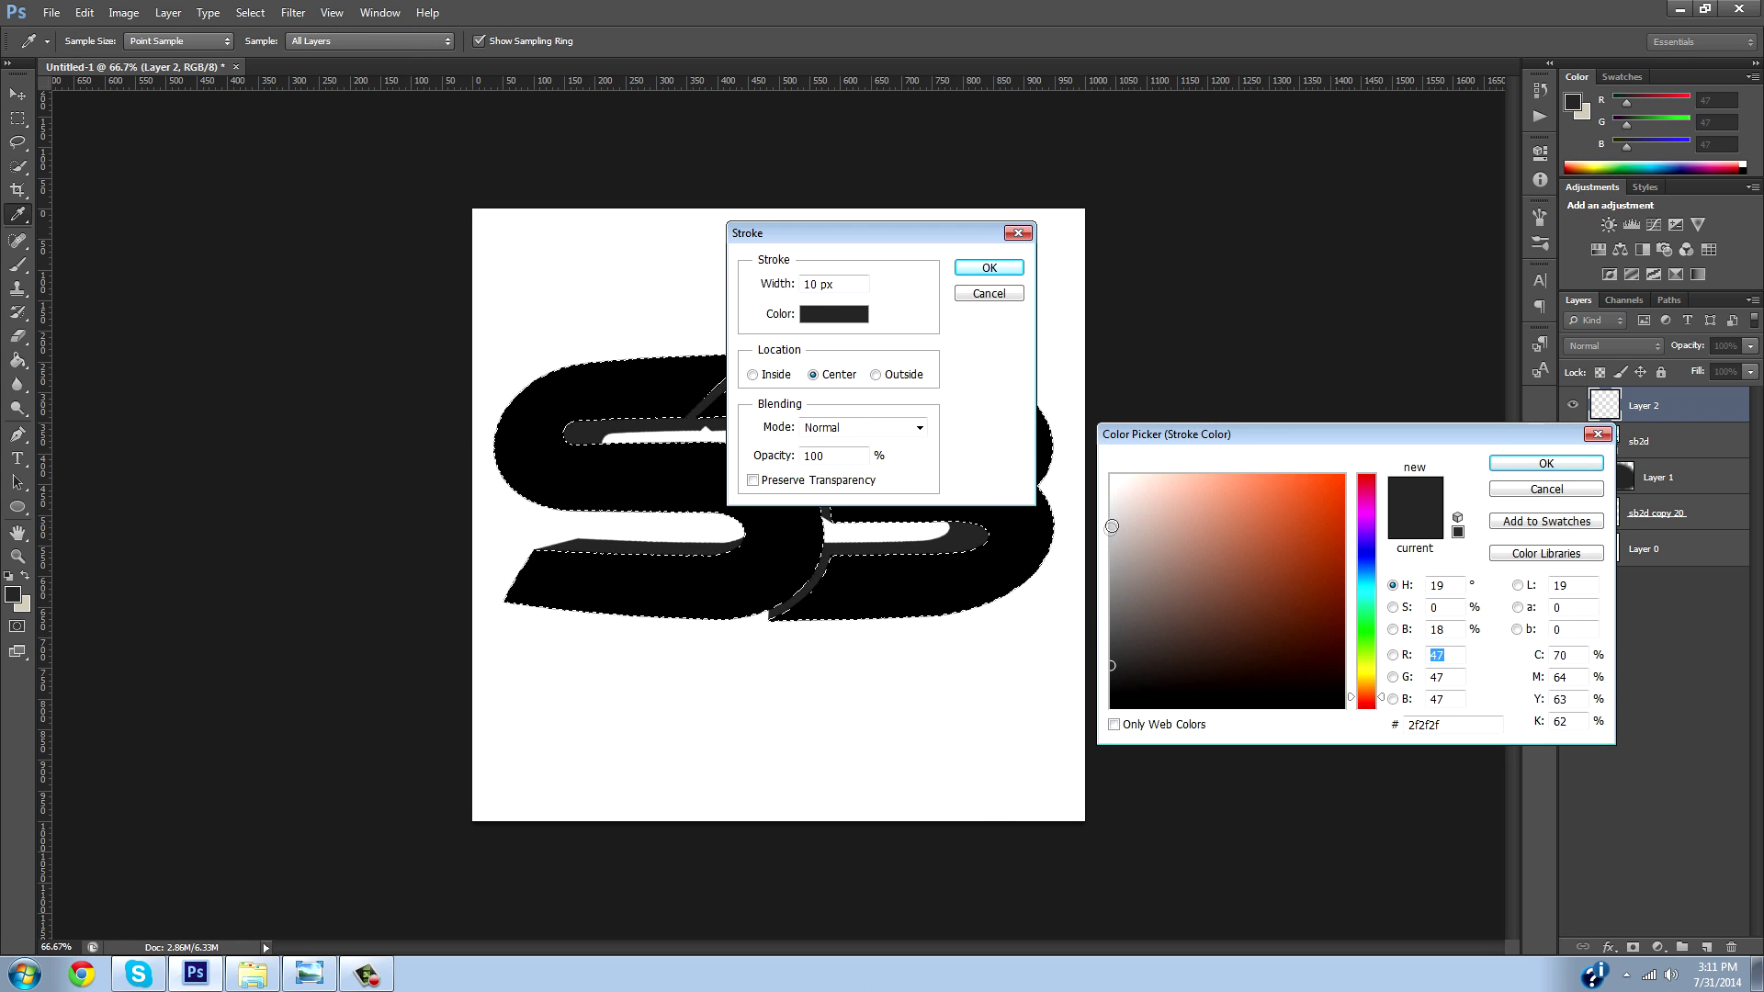
{"action": "left_click", "coordinate": [1067, 508]}
{"action": "left_click_drag", "start_coordinate": [1043, 508], "coordinate": [1007, 506]}
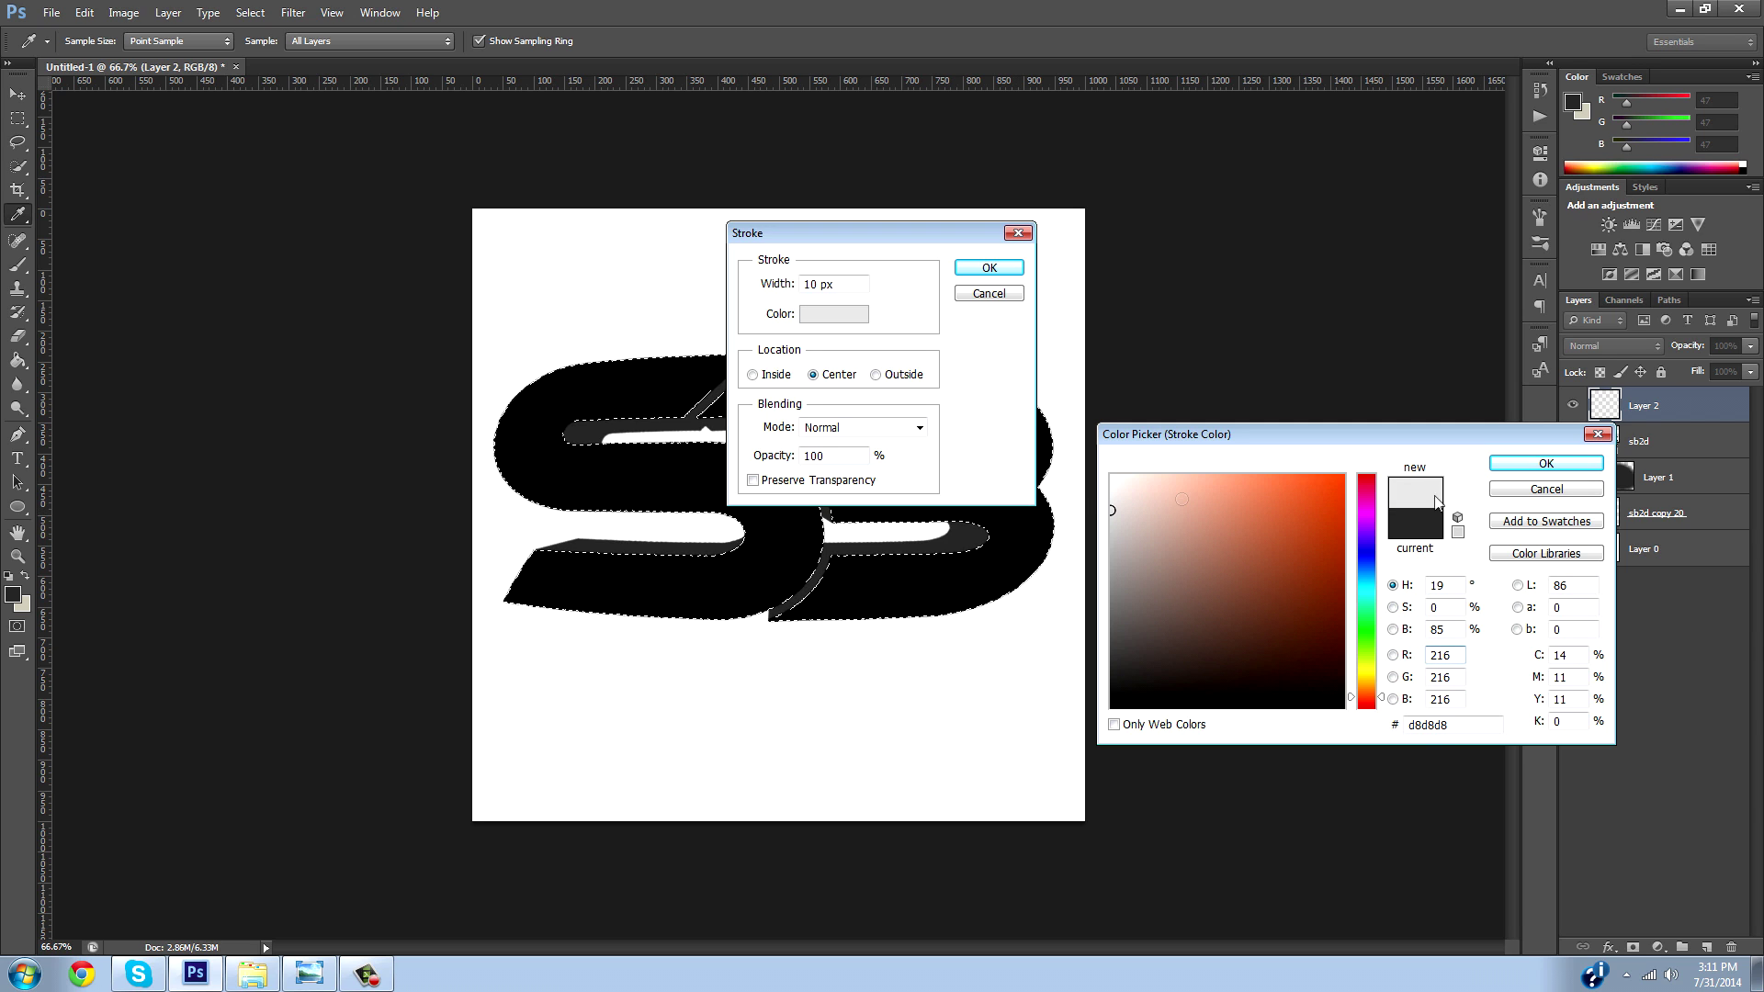
{"action": "left_click", "coordinate": [1572, 465]}
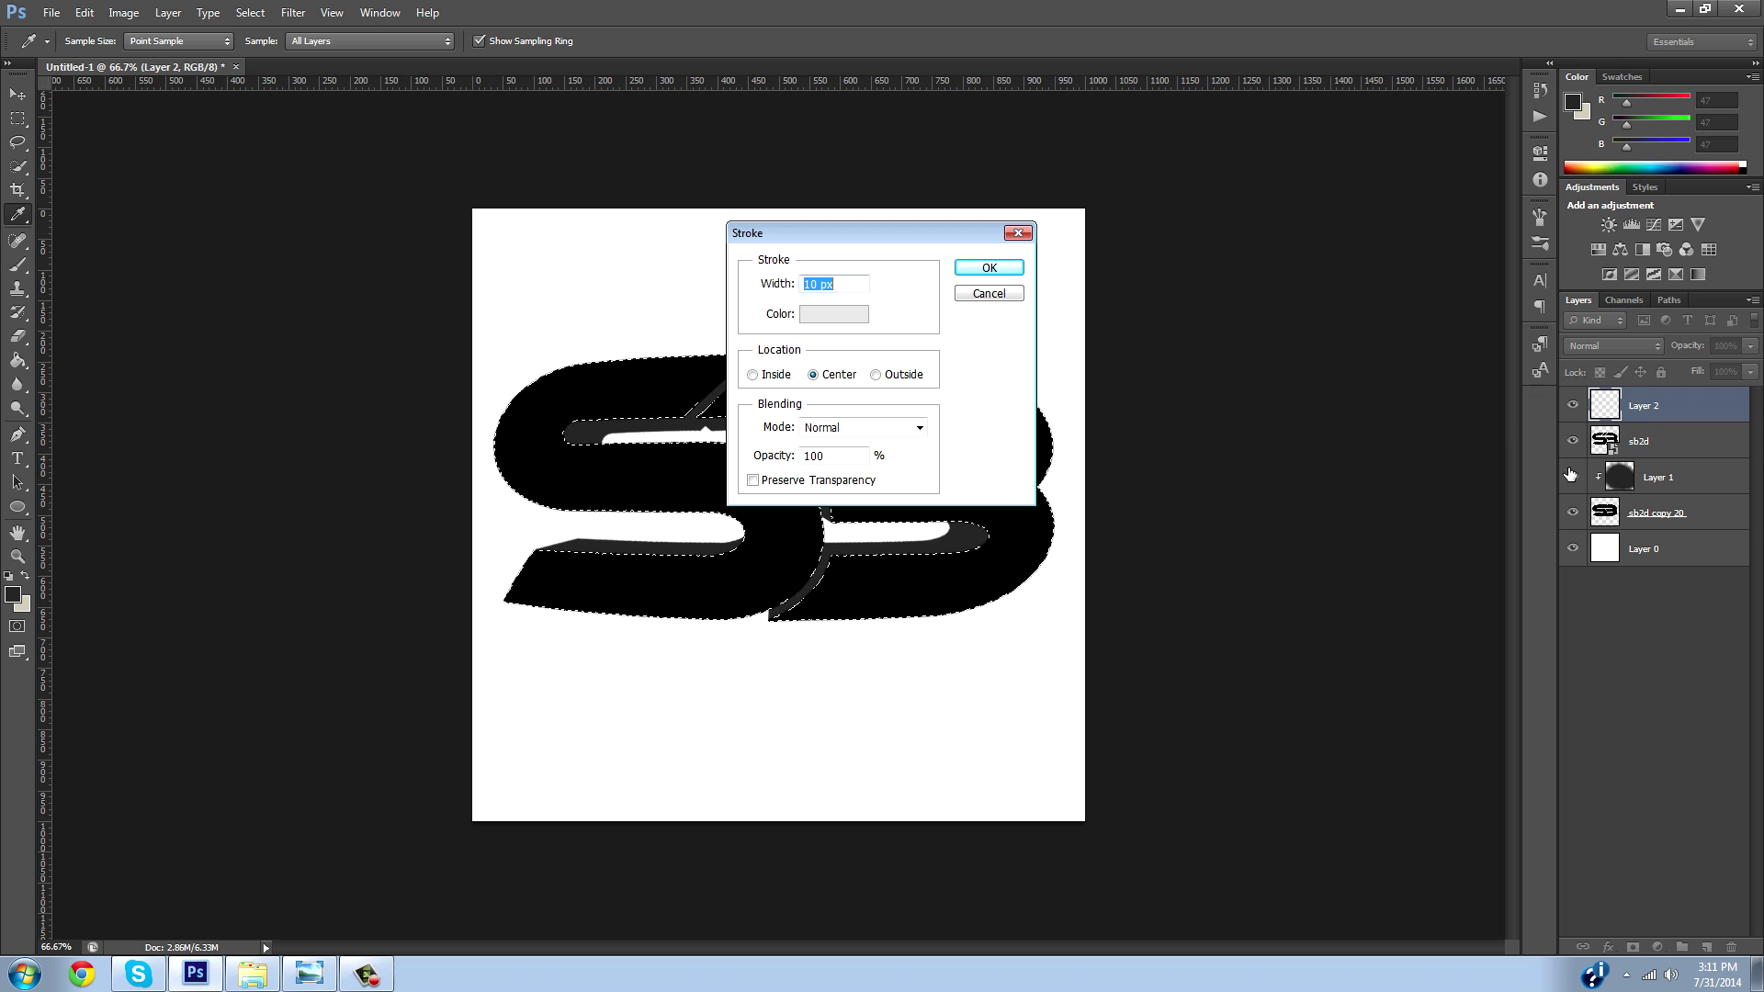
{"action": "left_click", "coordinate": [989, 269]}
{"action": "key", "text": "m"}
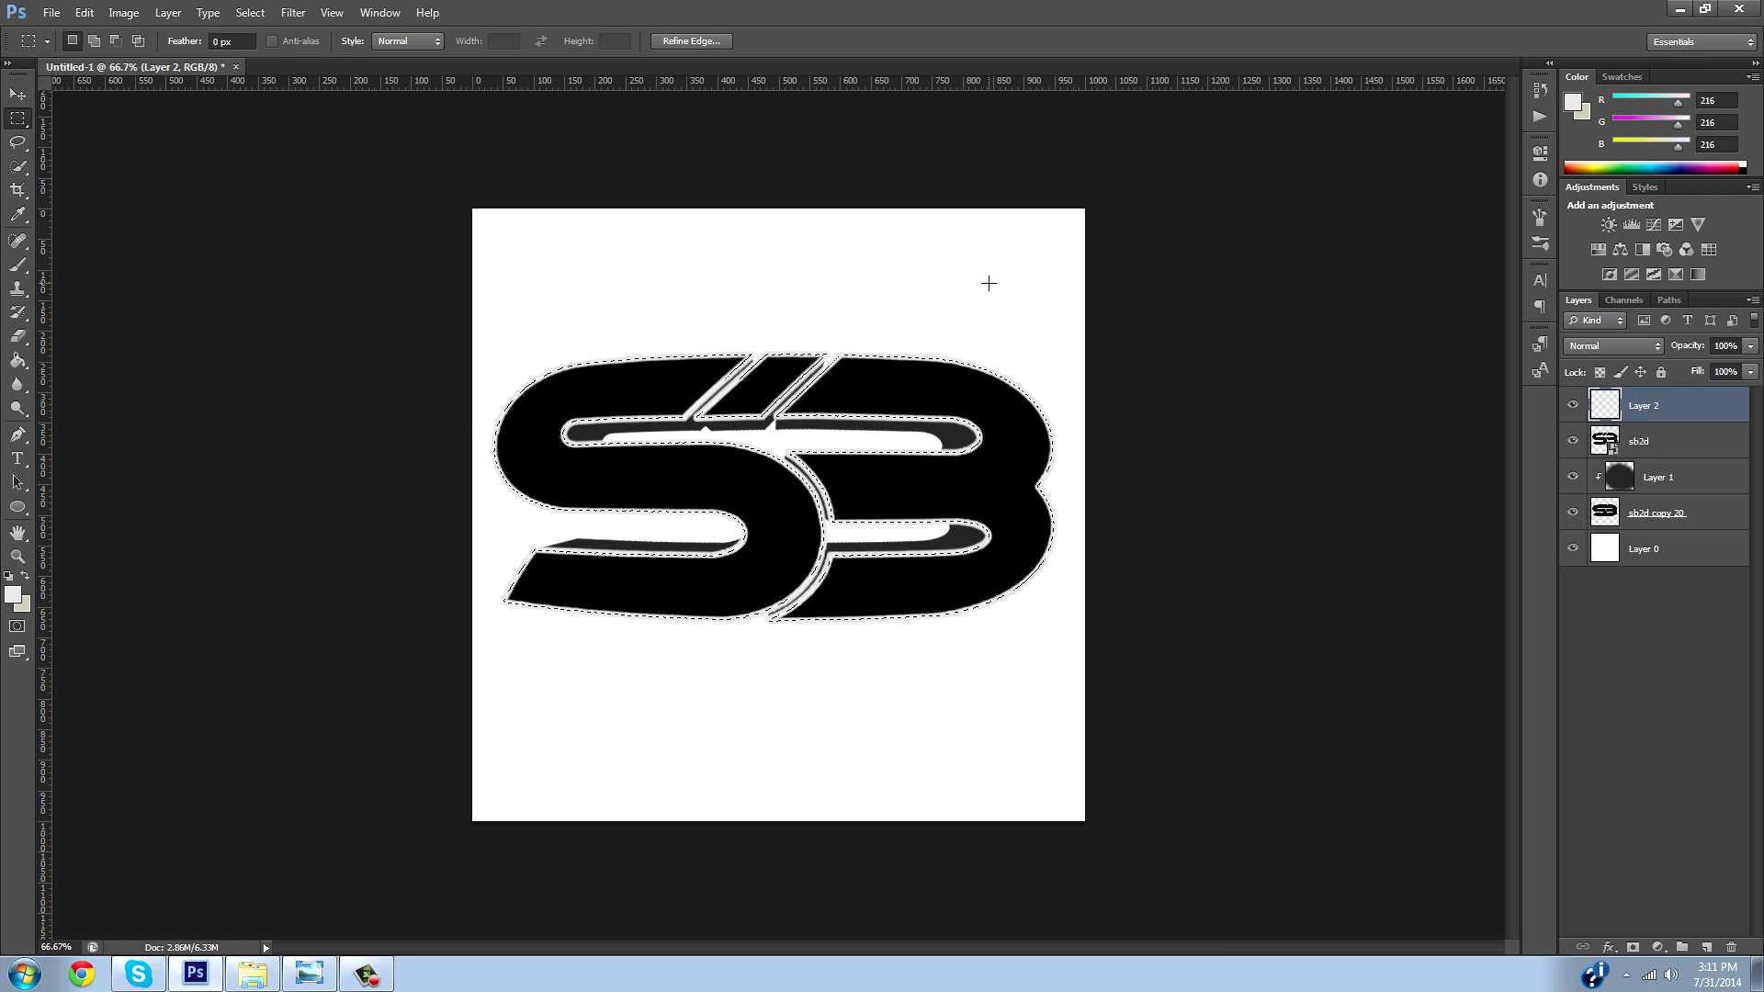
{"action": "key", "text": "ctrl+d"}
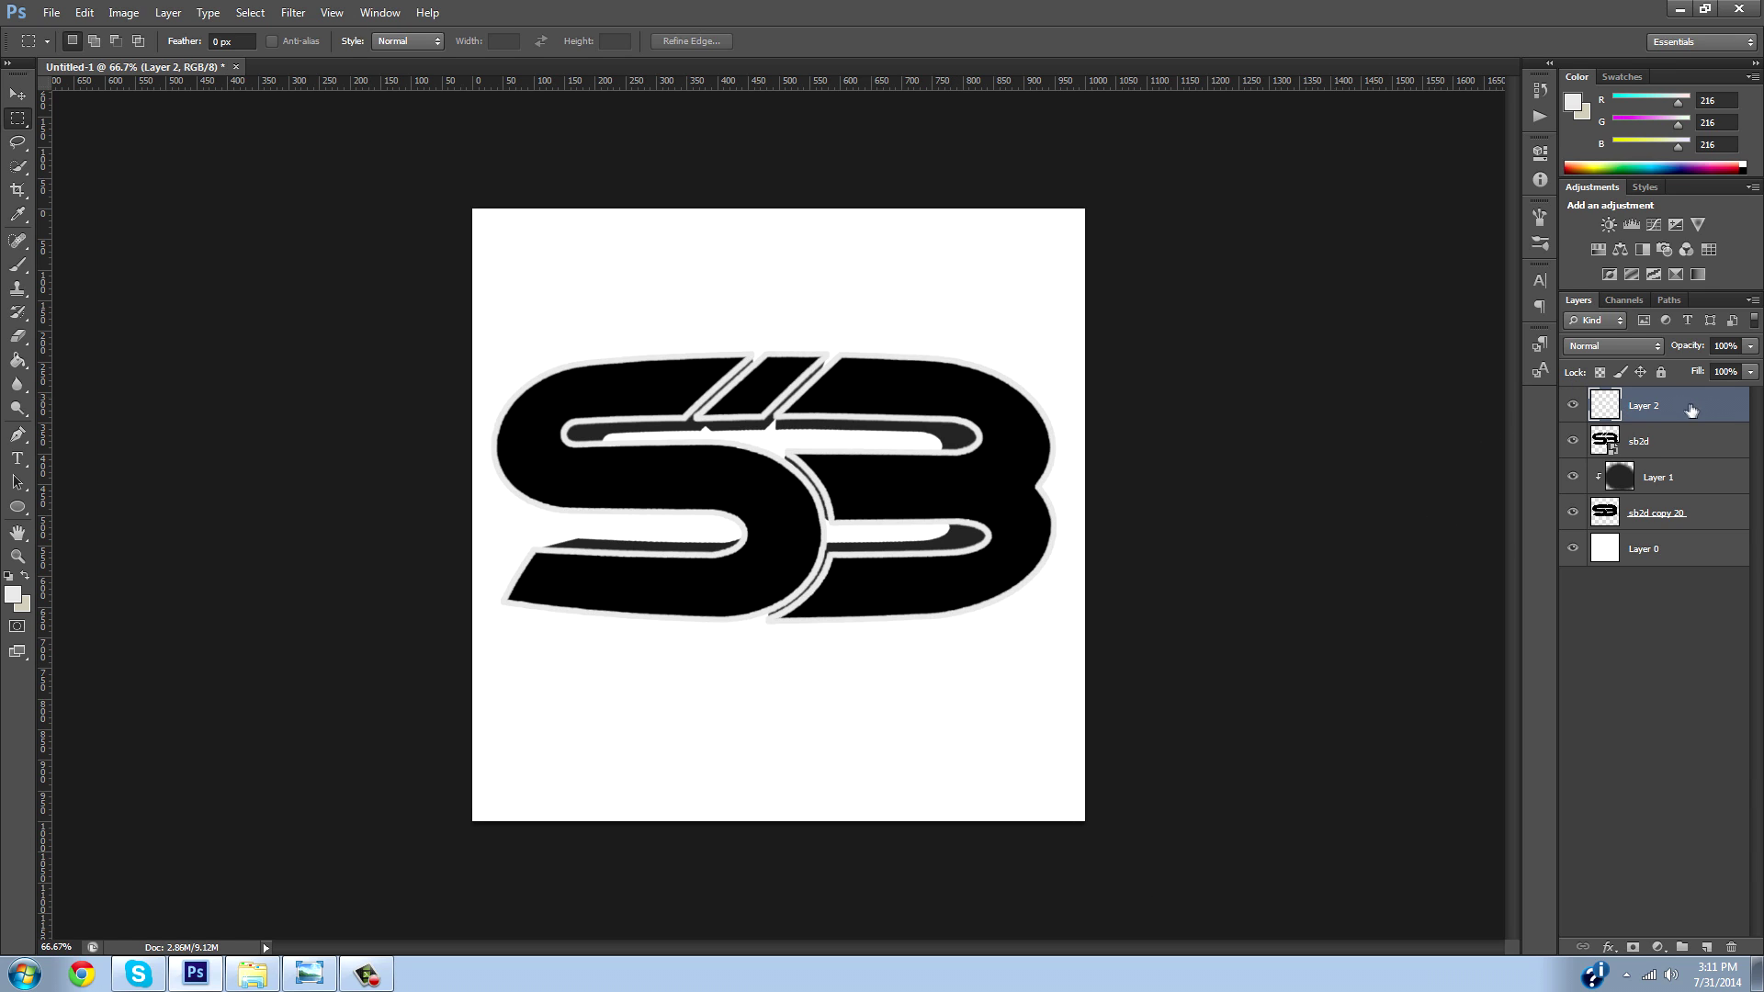
{"action": "left_click", "coordinate": [17, 95]}
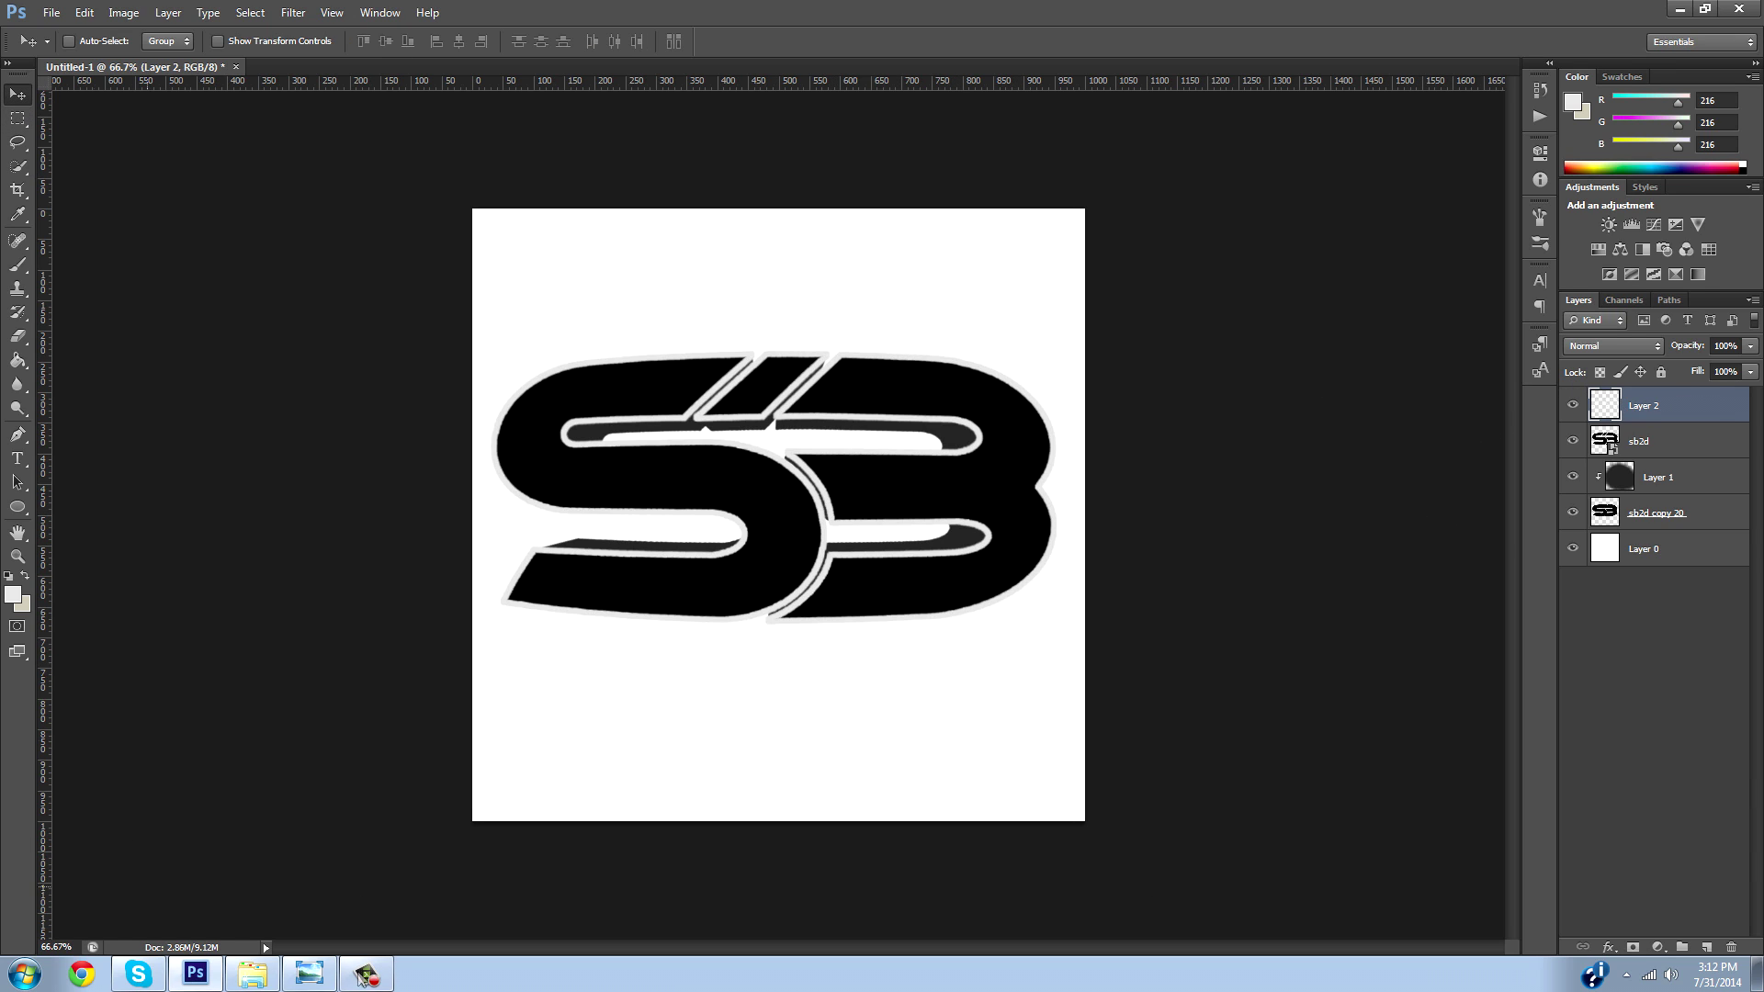
Place the futuristic cityscape wallpaper from Pictures > GFX > Concept Art into the document.
{"action": "left_click", "coordinate": [253, 973]}
{"action": "left_click", "coordinate": [246, 391]}
{"action": "double_click", "coordinate": [532, 358]}
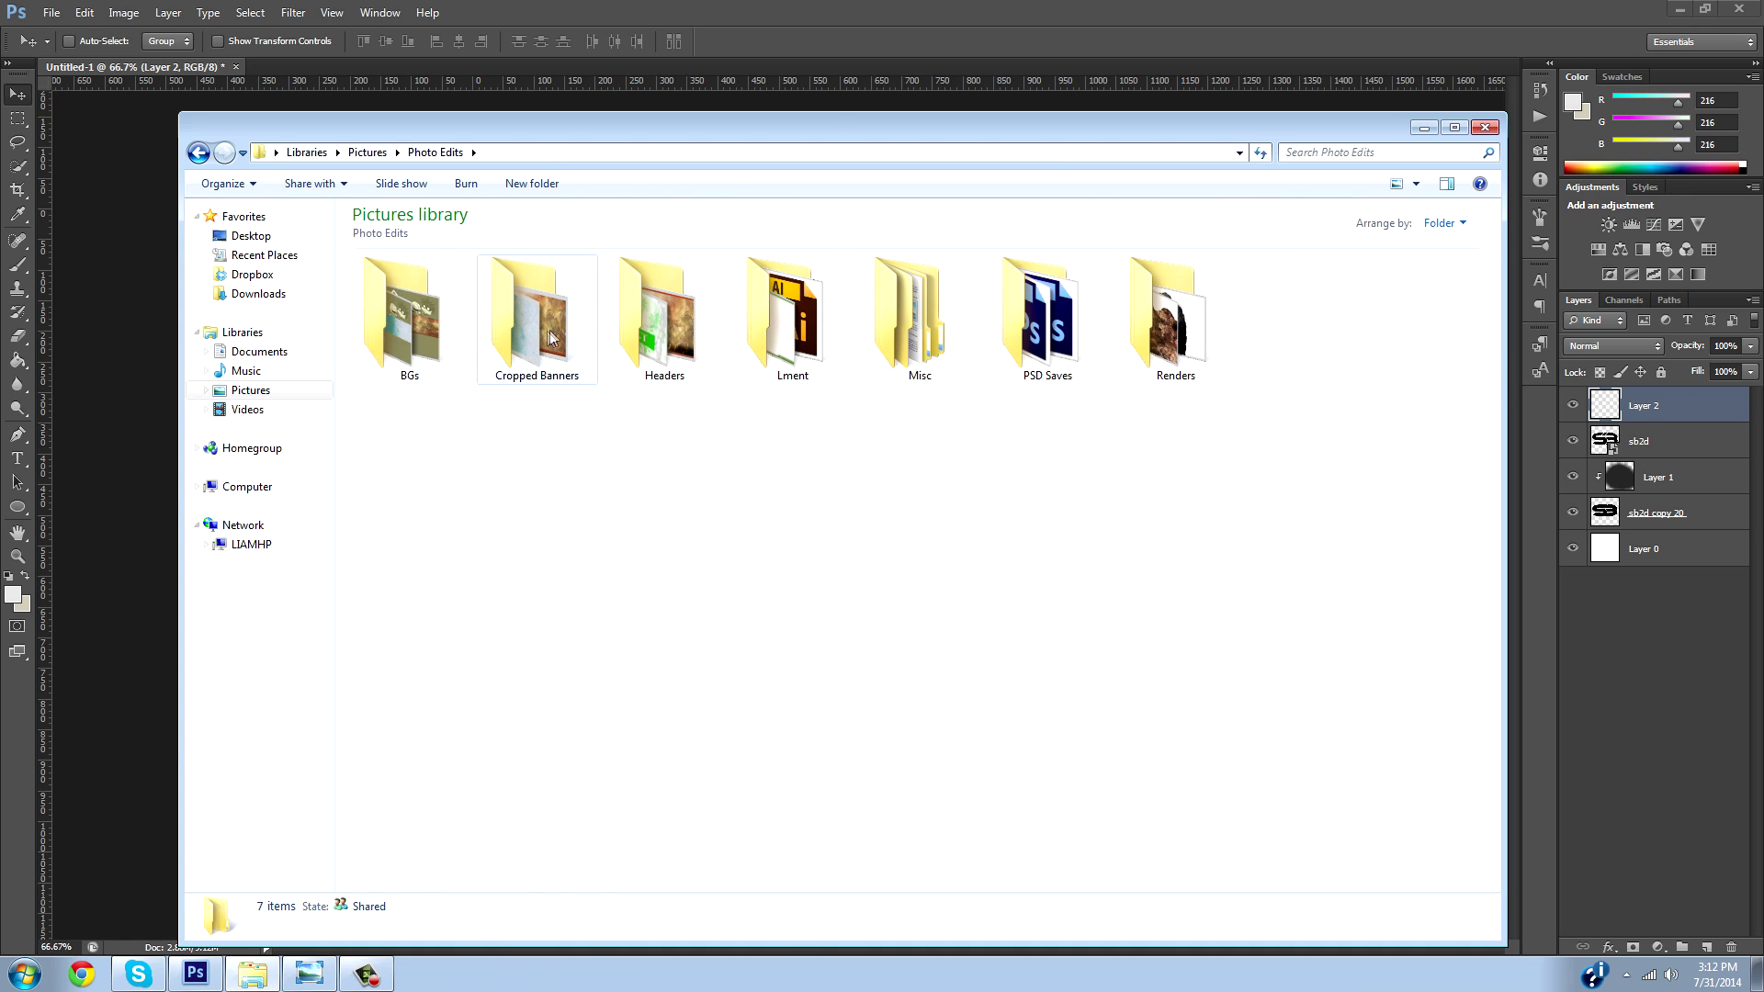
{"action": "key", "text": "BackSpace"}
{"action": "double_click", "coordinate": [418, 368]}
{"action": "double_click", "coordinate": [657, 356]}
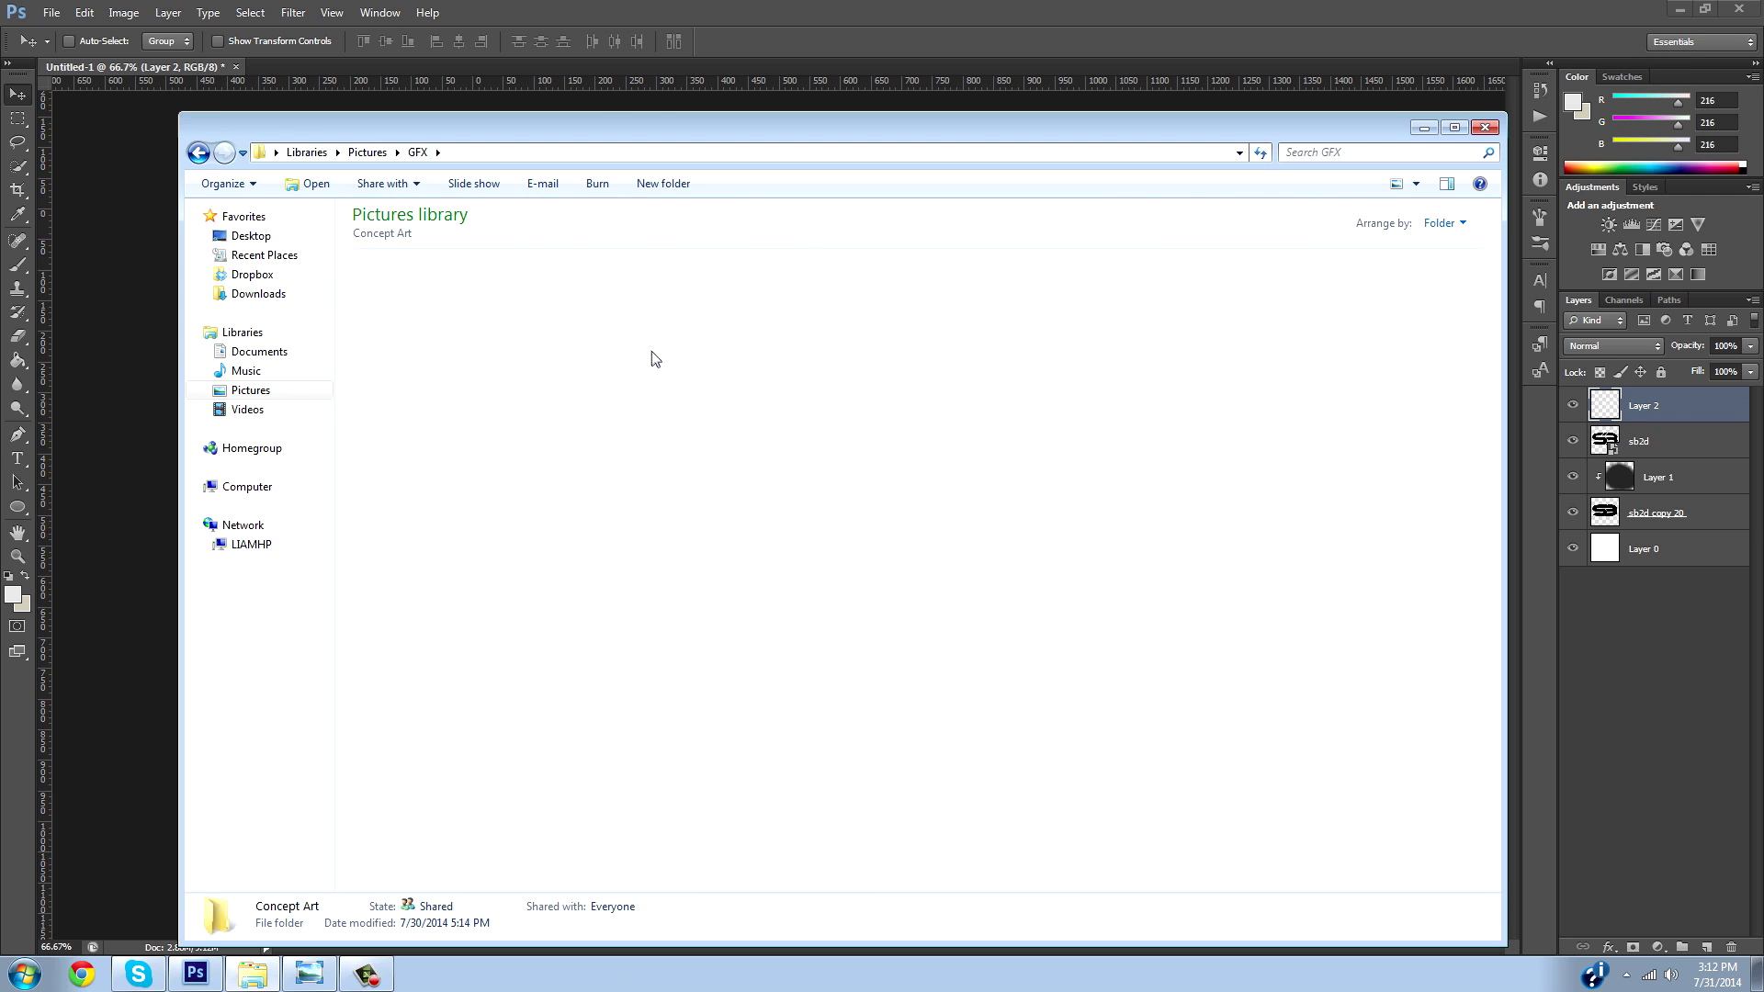
{"action": "scroll", "coordinate": [981, 645], "scroll_direction": "down", "scroll_amount": 5}
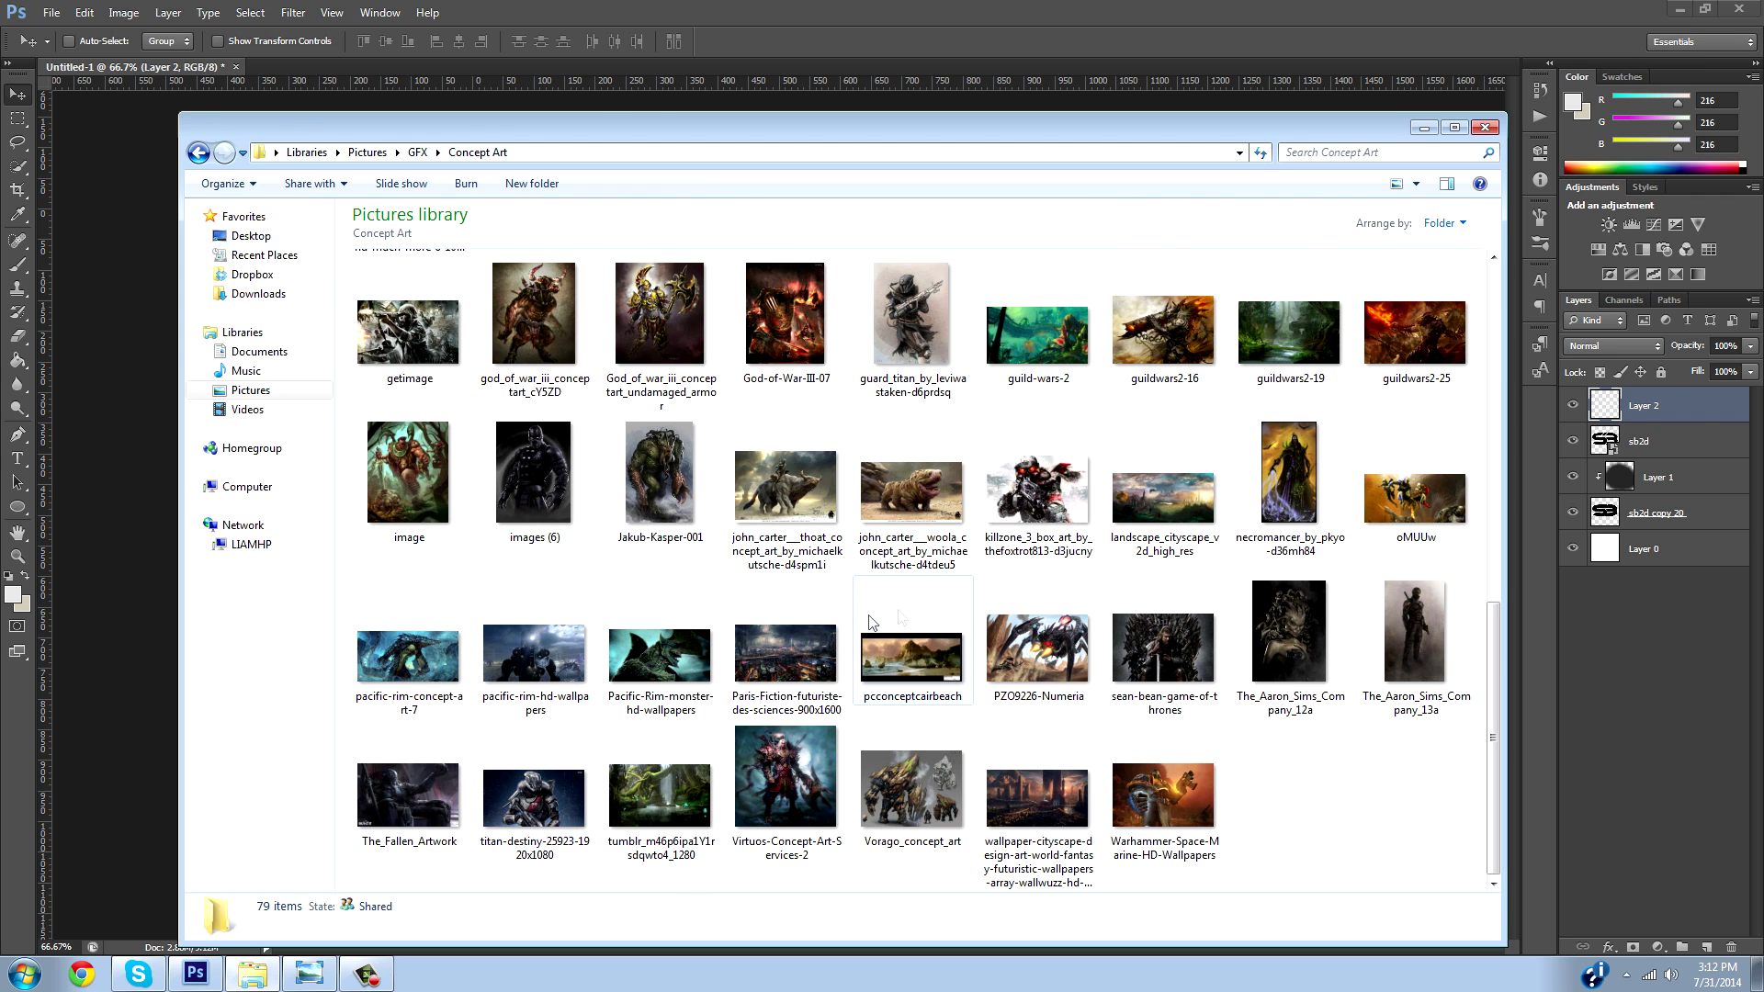
{"action": "left_click", "coordinate": [1026, 802]}
{"action": "left_click_drag", "start_coordinate": [193, 548], "coordinate": [98, 548]}
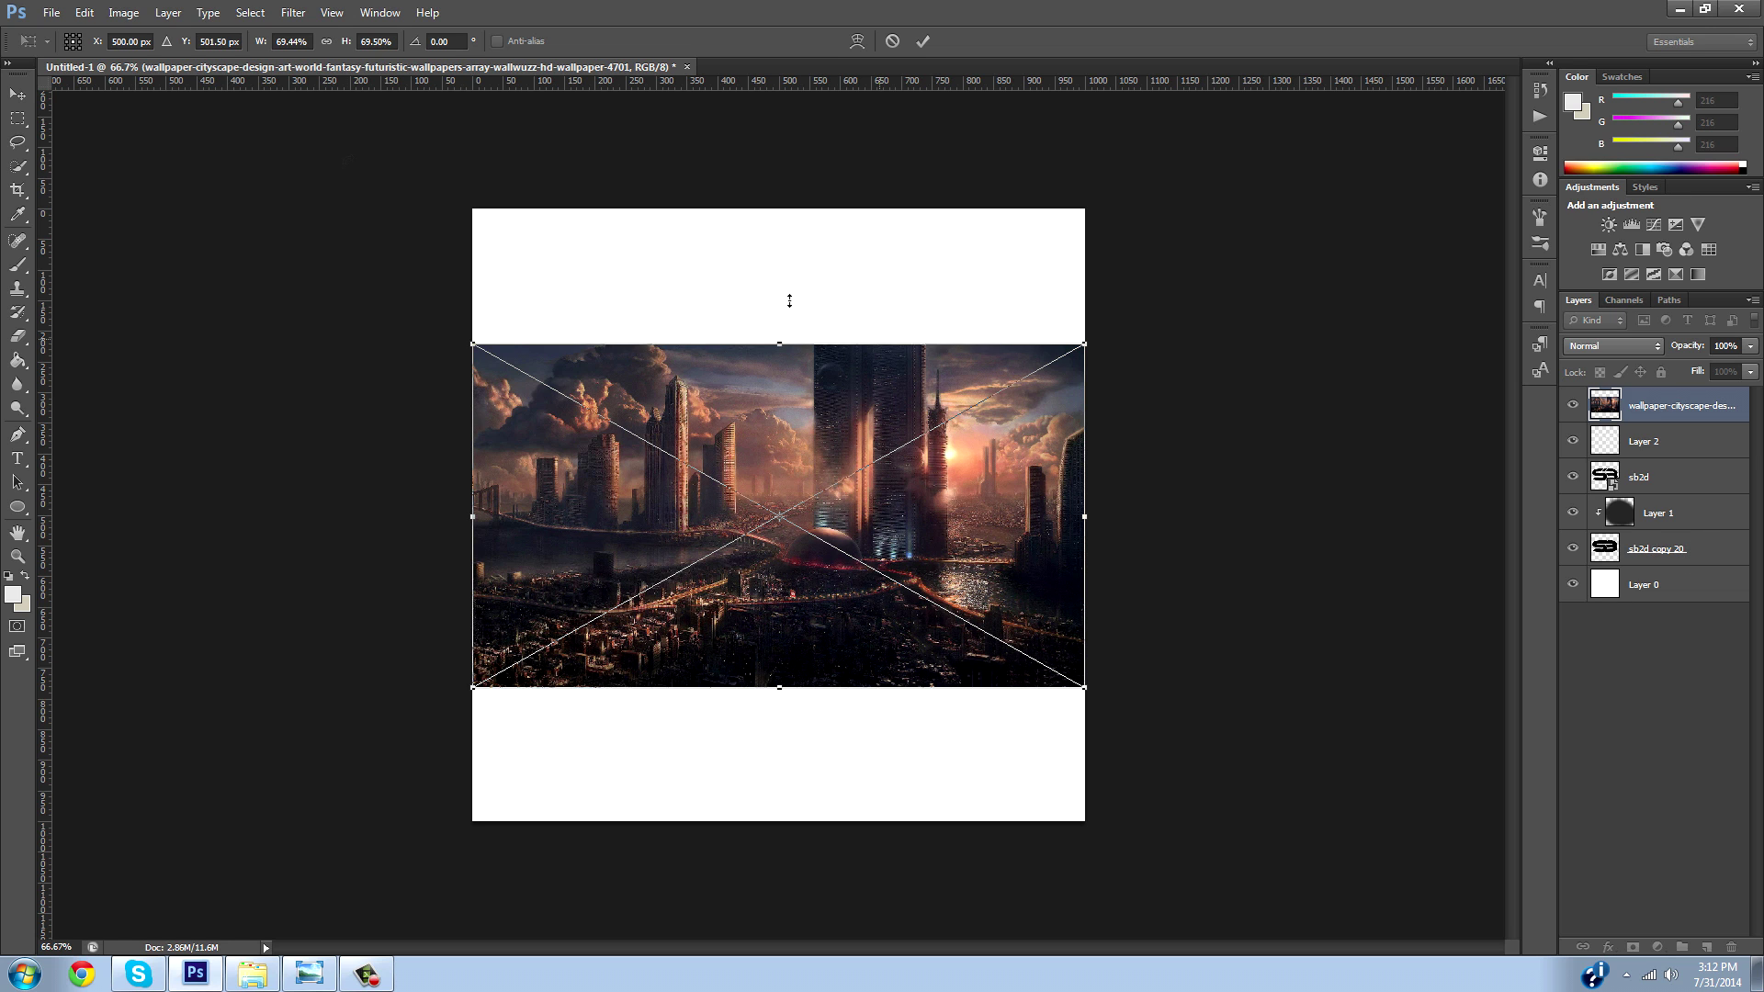
Scale the cityscape proportionally to about 126% to cover the canvas, and move it above Layer 0.
{"action": "left_click", "coordinate": [326, 41]}
{"action": "left_click", "coordinate": [374, 42]}
{"action": "type", "text": "95.5"}
{"action": "key", "text": "Return"}
{"action": "left_click_drag", "start_coordinate": [374, 43], "coordinate": [401, 50]}
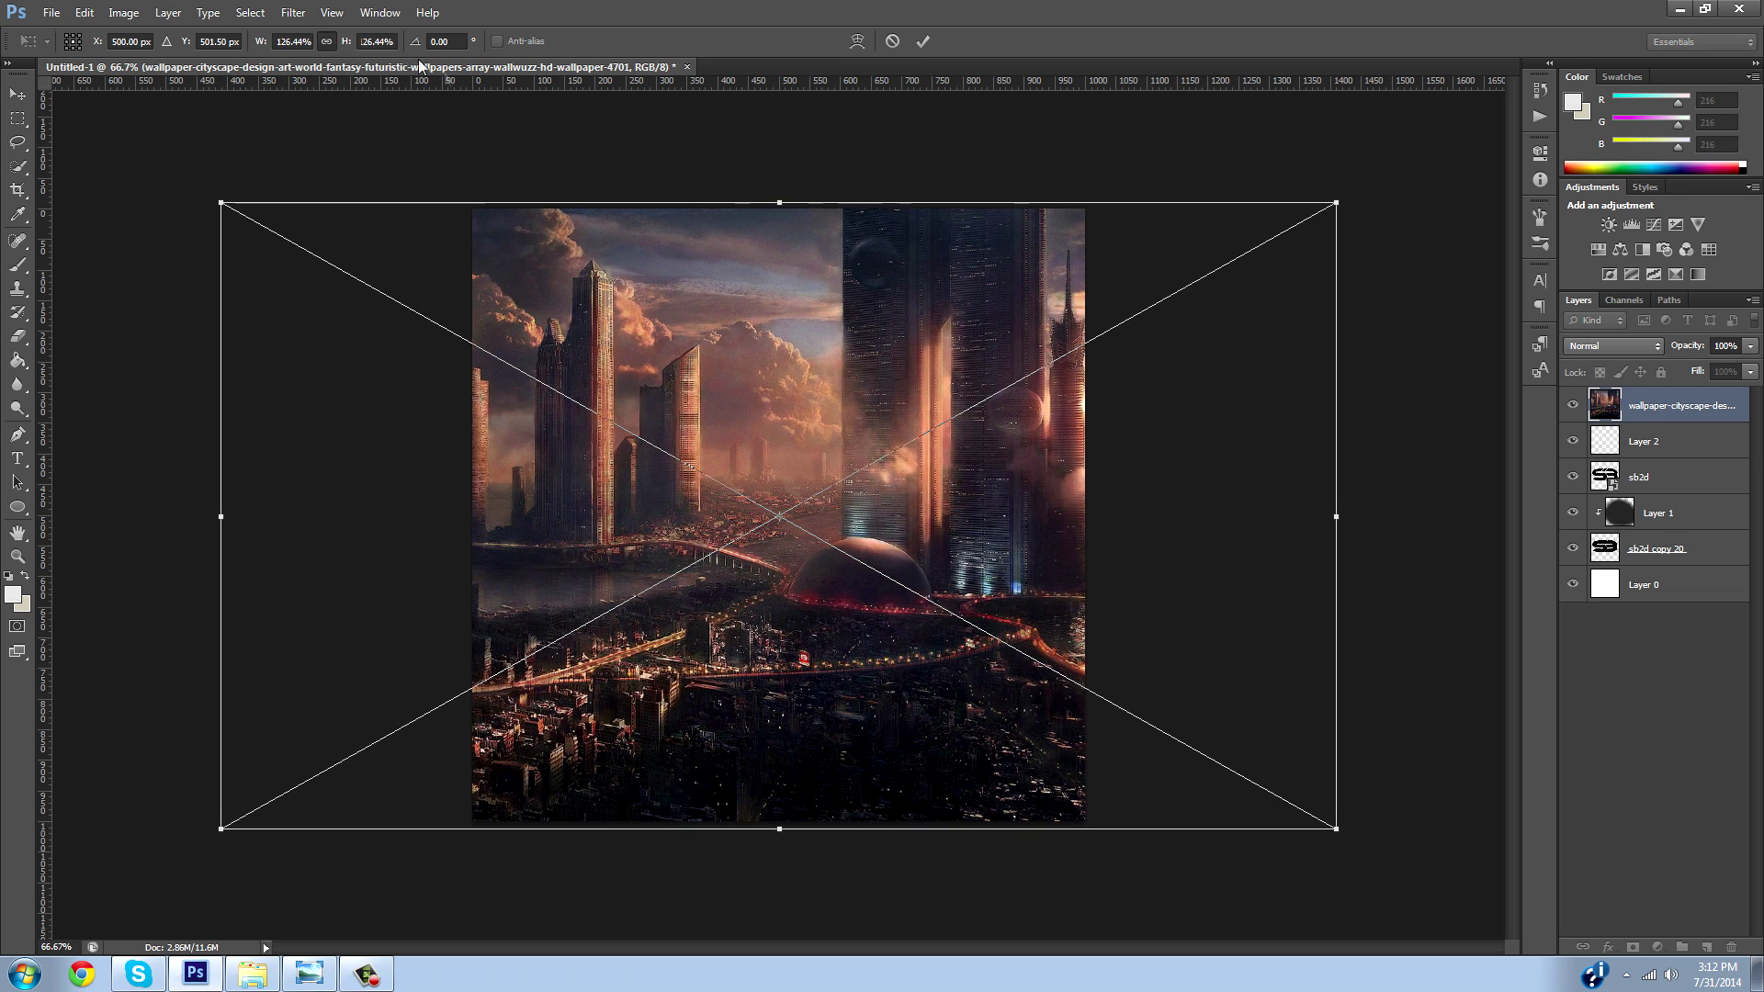
{"action": "key", "text": "Return"}
{"action": "left_click_drag", "start_coordinate": [1722, 422], "coordinate": [1723, 567]}
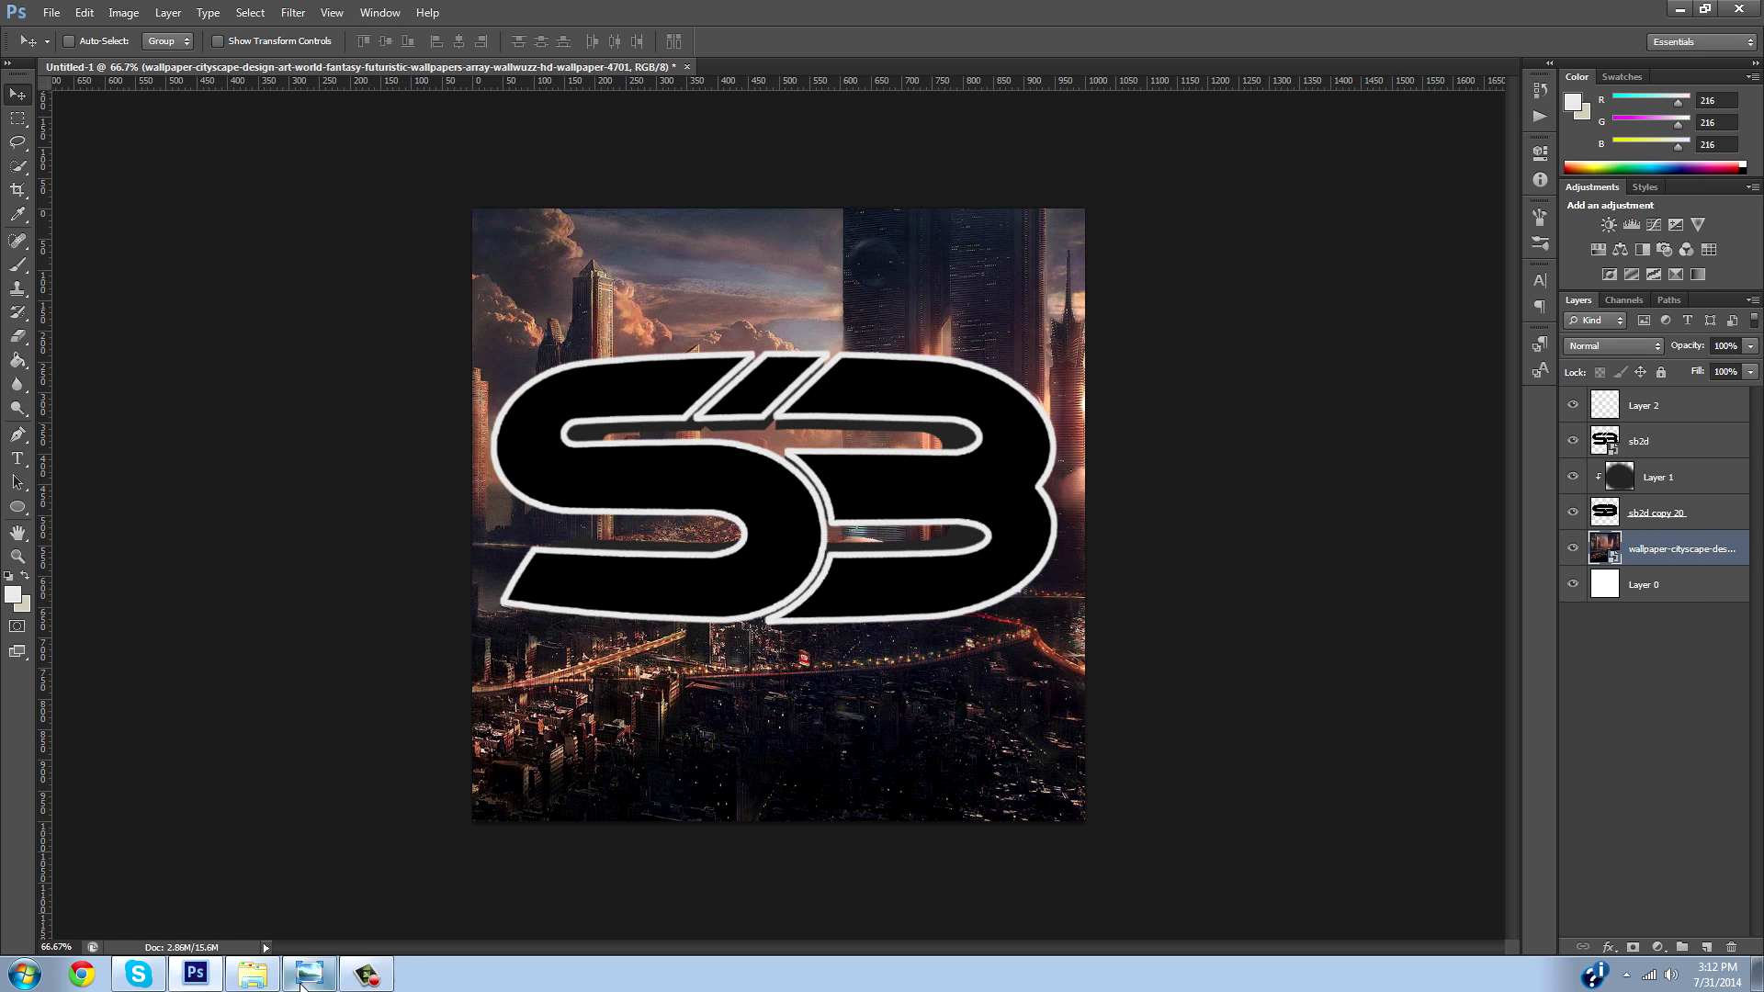
Place killzone_3_box_art at about 130%, shift it up, and move its layer above sb2d.
{"action": "left_click", "coordinate": [253, 974]}
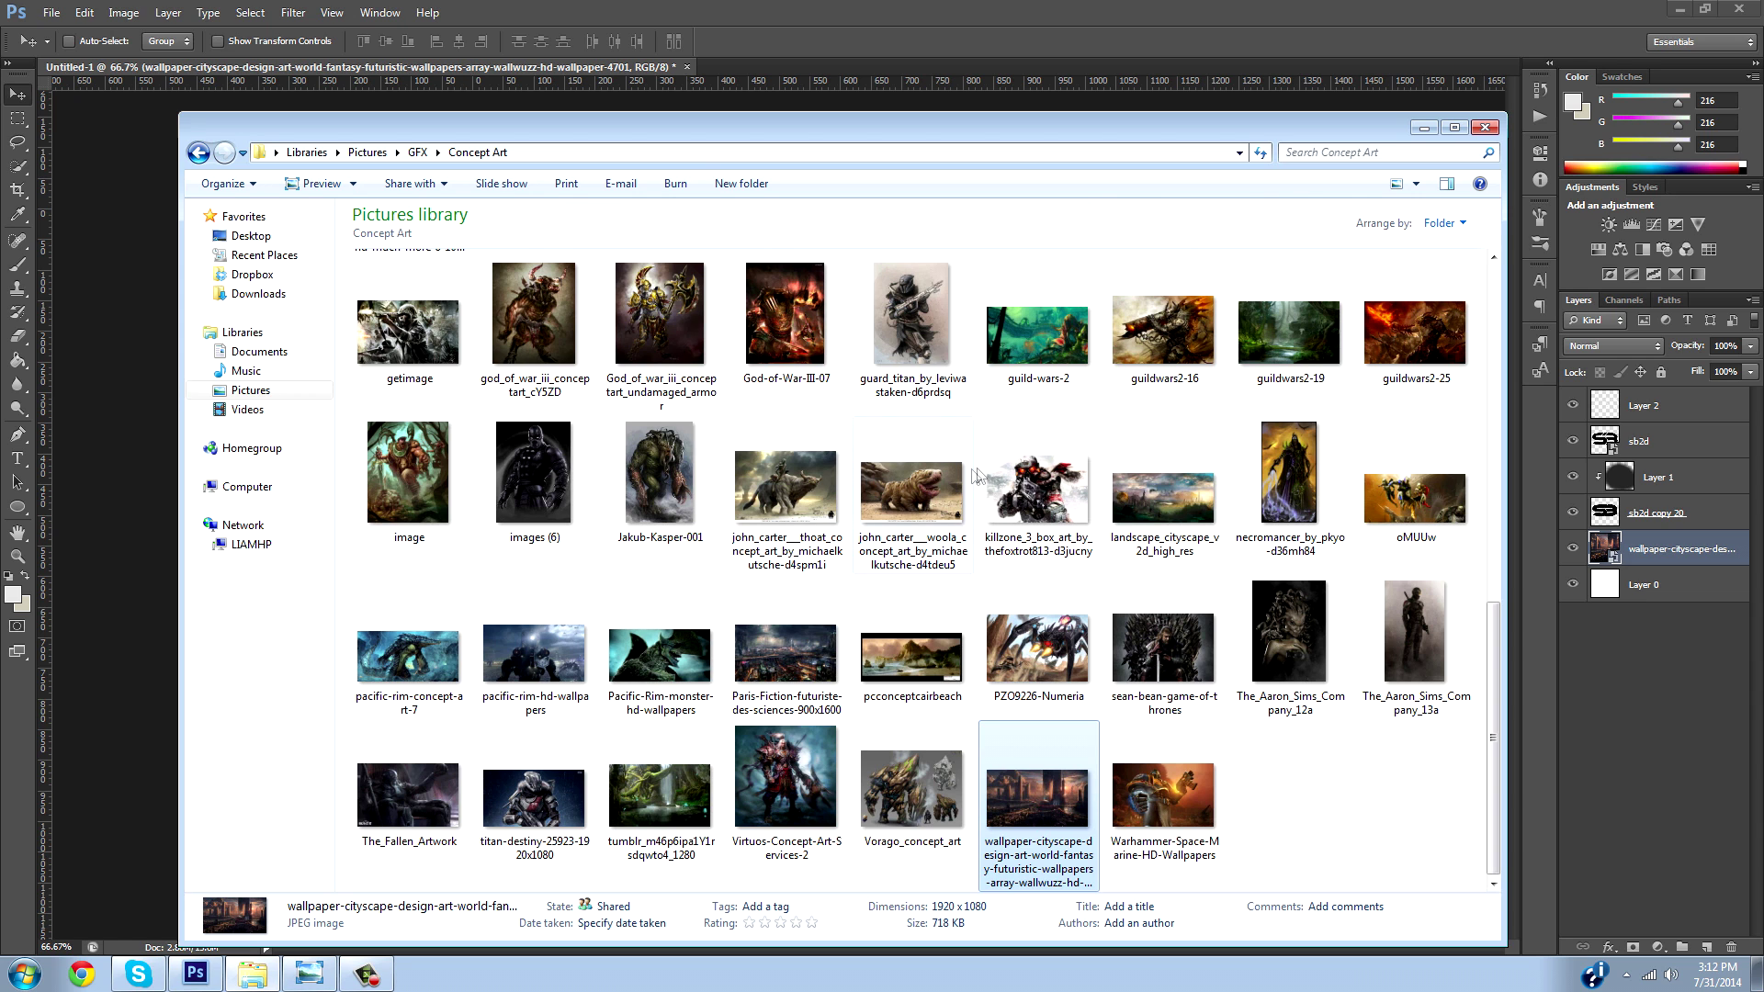
{"action": "left_click_drag", "start_coordinate": [1047, 514], "coordinate": [129, 470]}
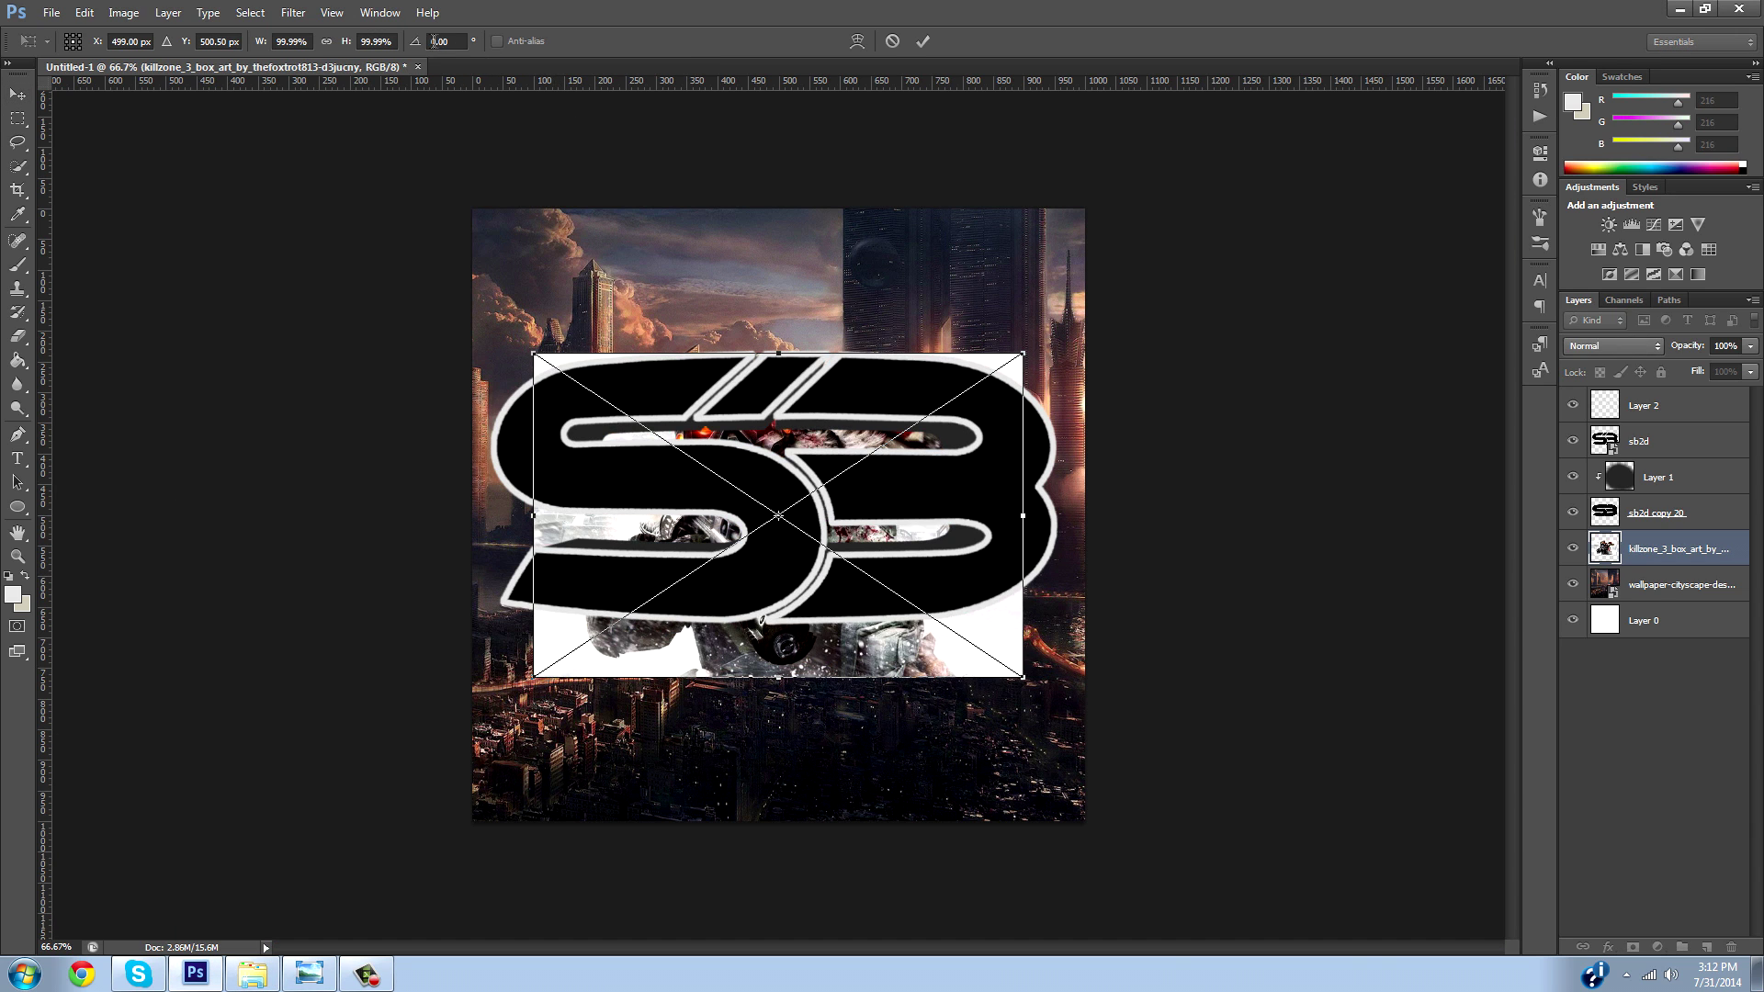
{"action": "left_click", "coordinate": [326, 41]}
{"action": "left_click_drag", "start_coordinate": [345, 40], "coordinate": [373, 38]}
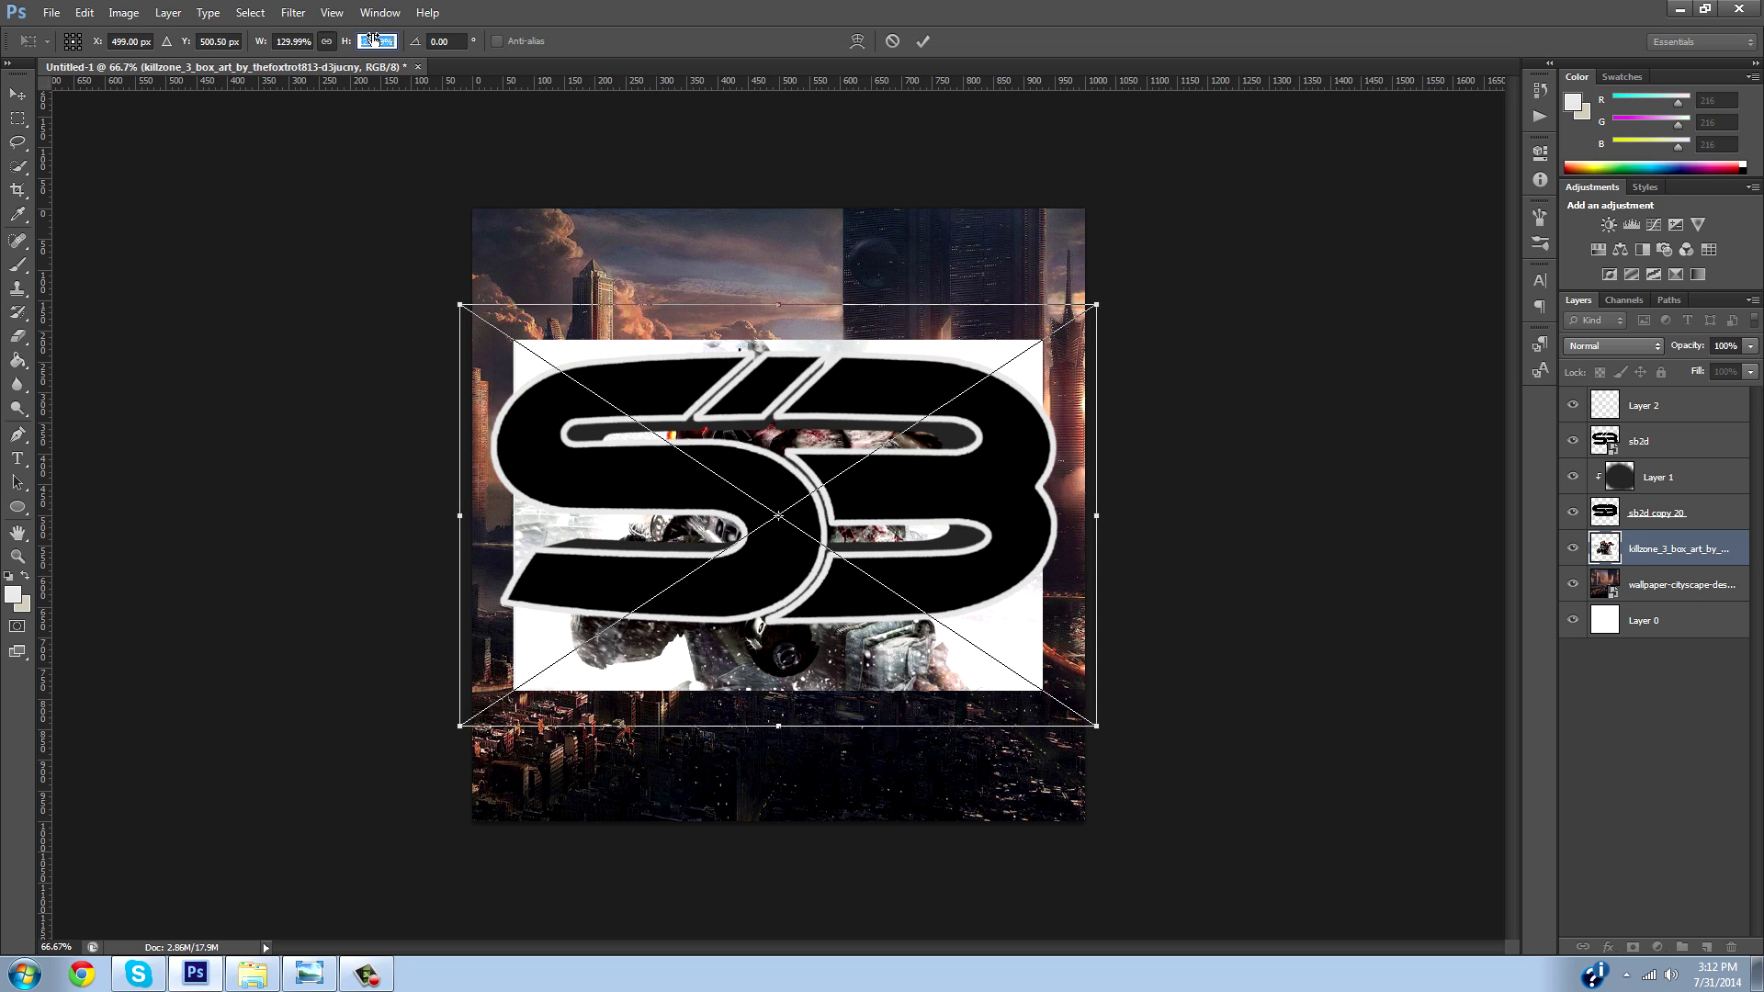
{"action": "left_click_drag", "start_coordinate": [787, 619], "coordinate": [791, 528]}
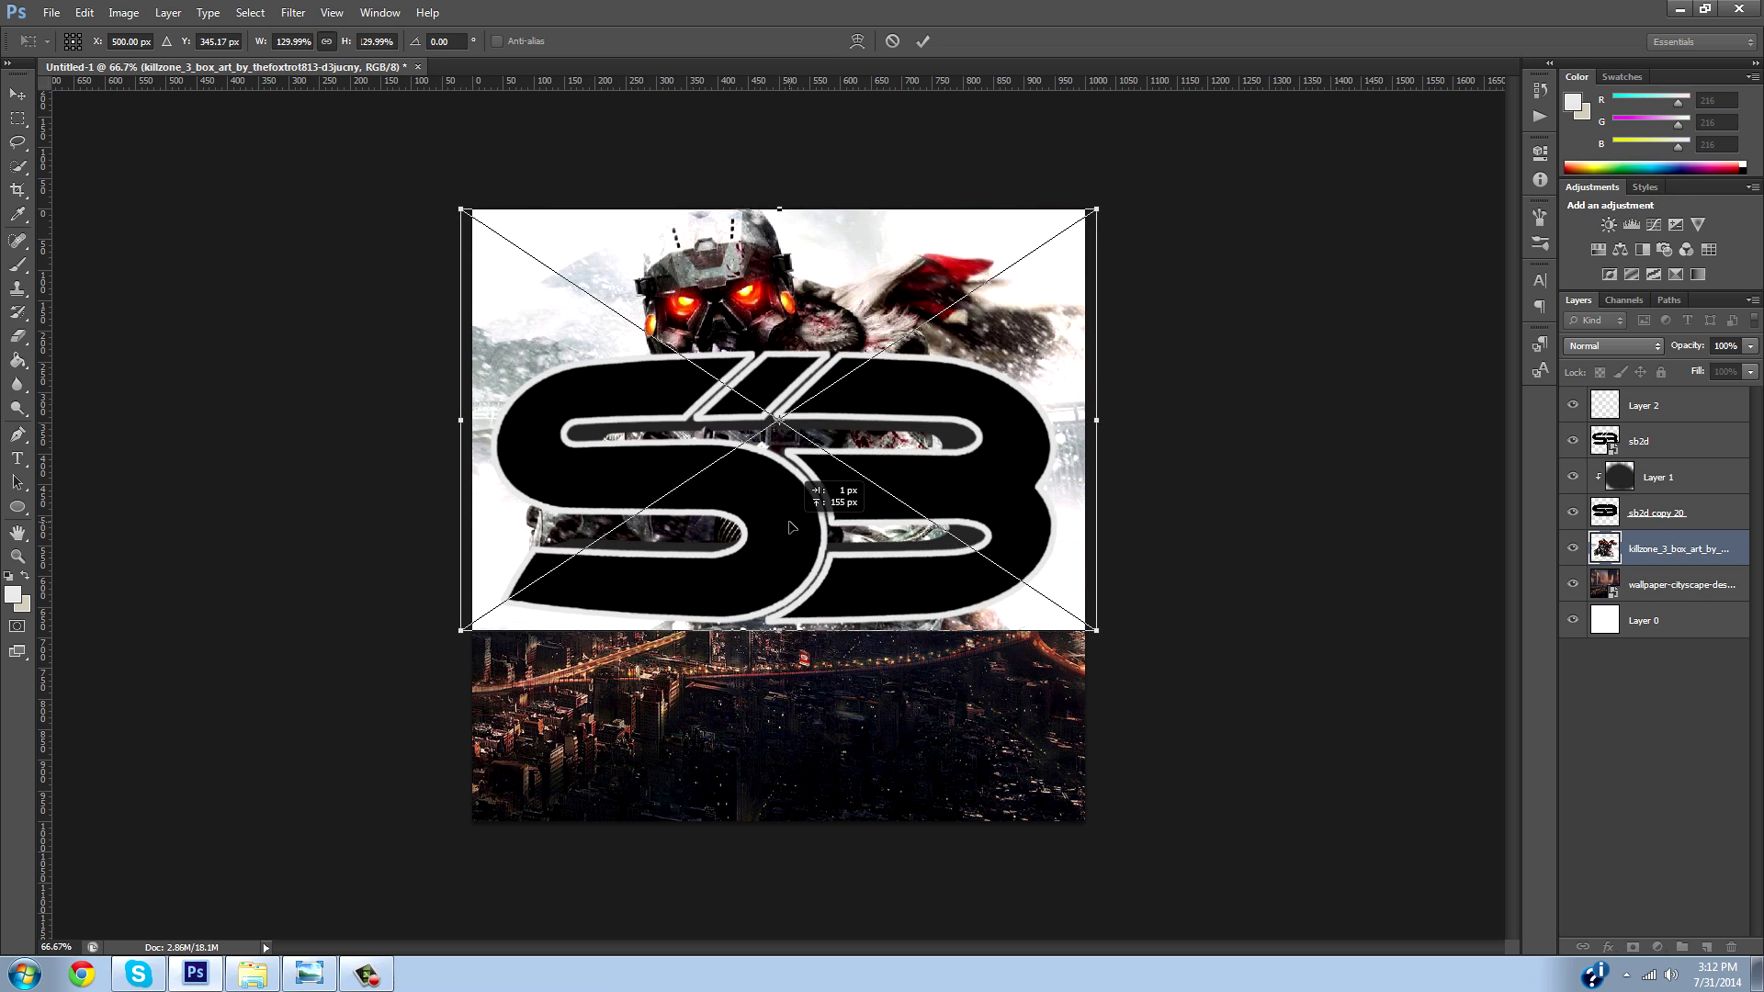
{"action": "key", "text": "Return"}
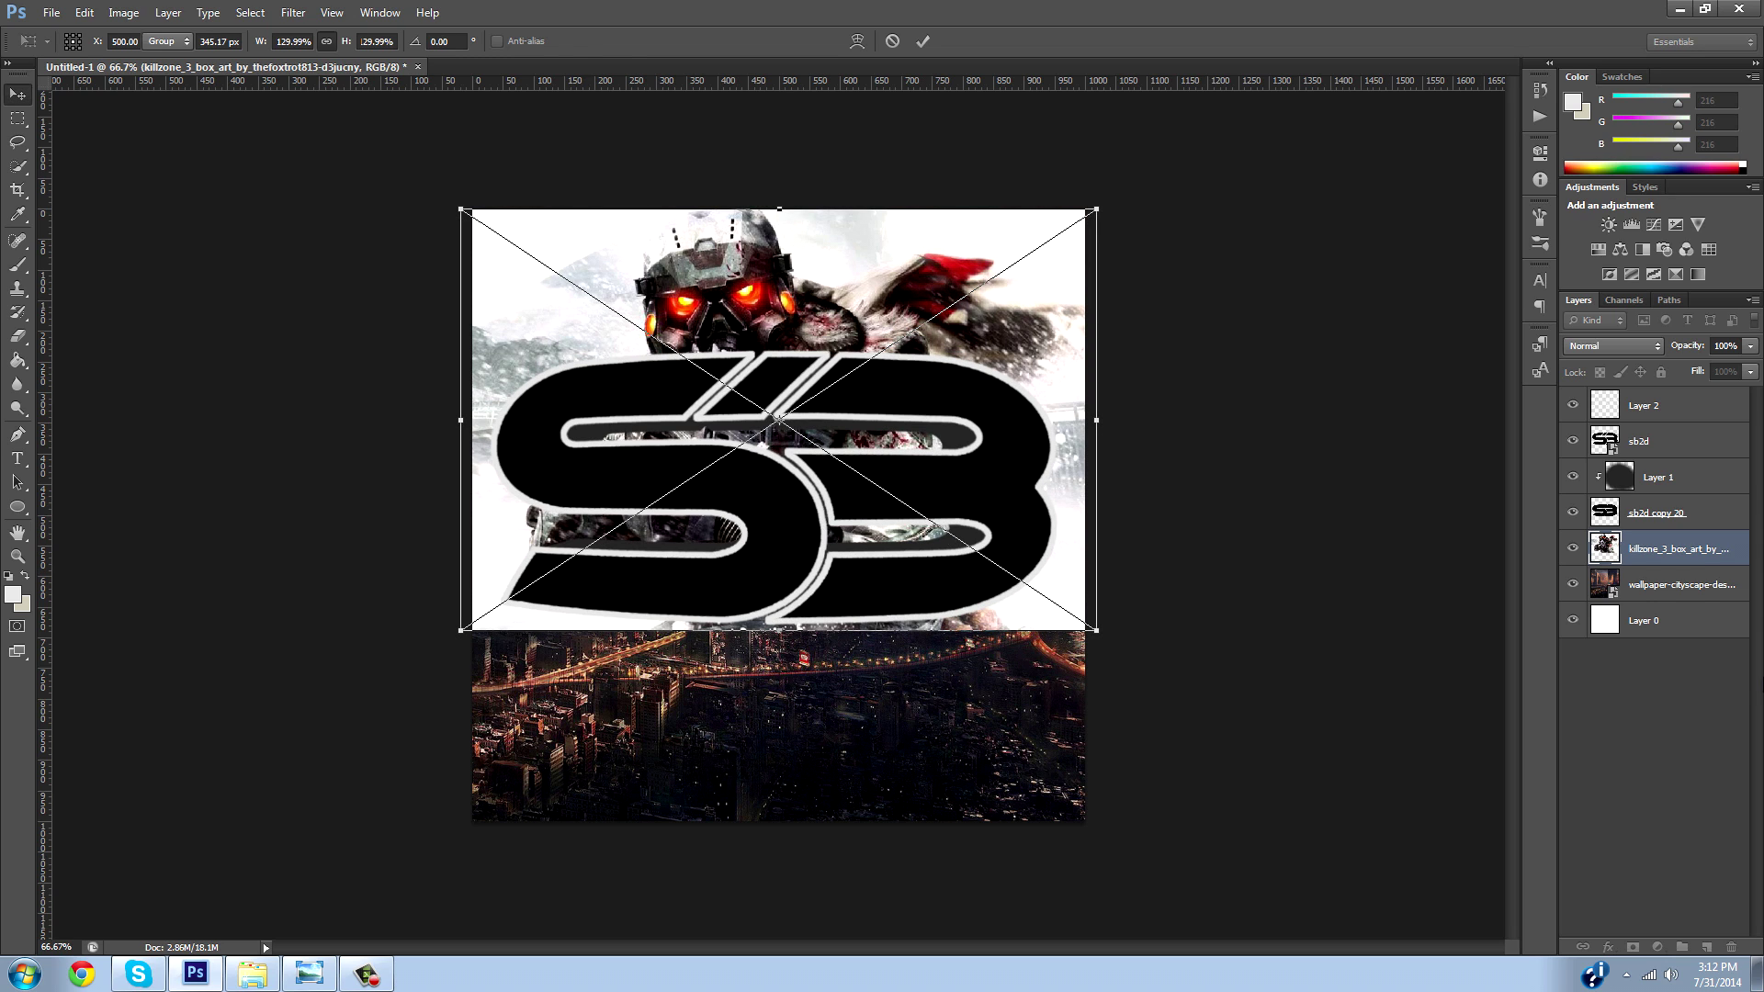
{"action": "left_click_drag", "start_coordinate": [1695, 561], "coordinate": [1649, 456]}
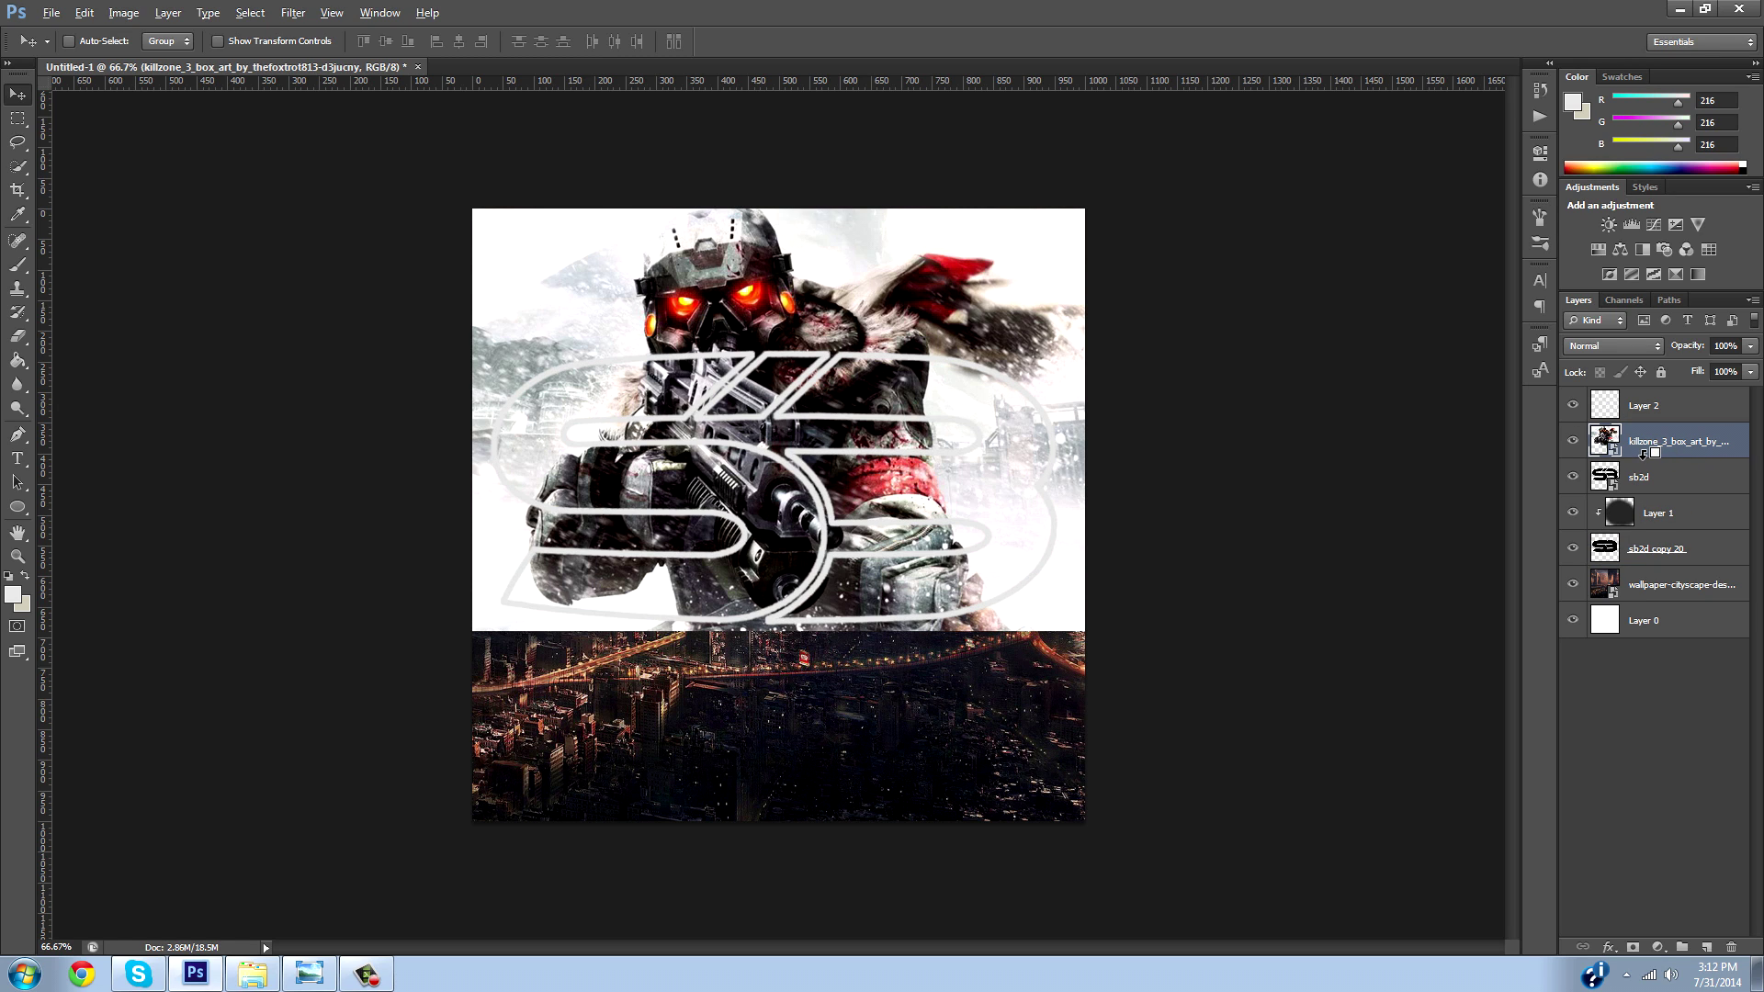
Clip the Killzone image into the sb2d logo layer and duplicate the Killzone layer.
{"action": "left_click", "coordinate": [1643, 450], "text": "alt"}
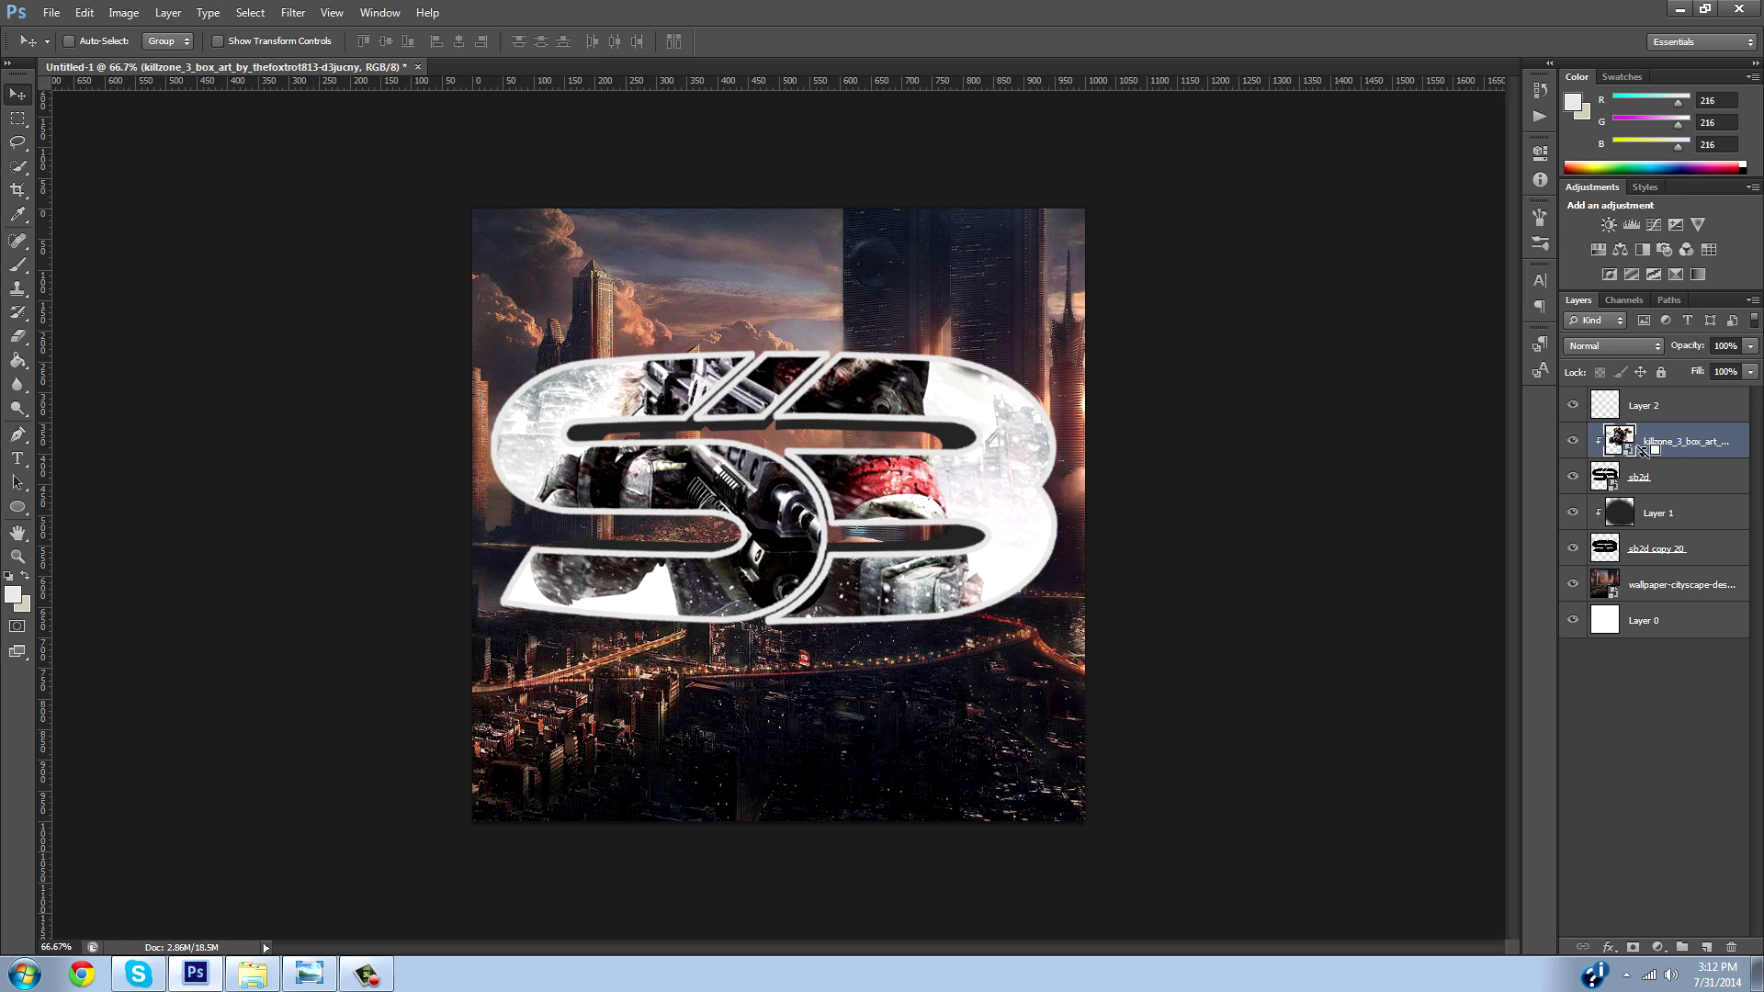
{"action": "right_click", "coordinate": [1705, 447]}
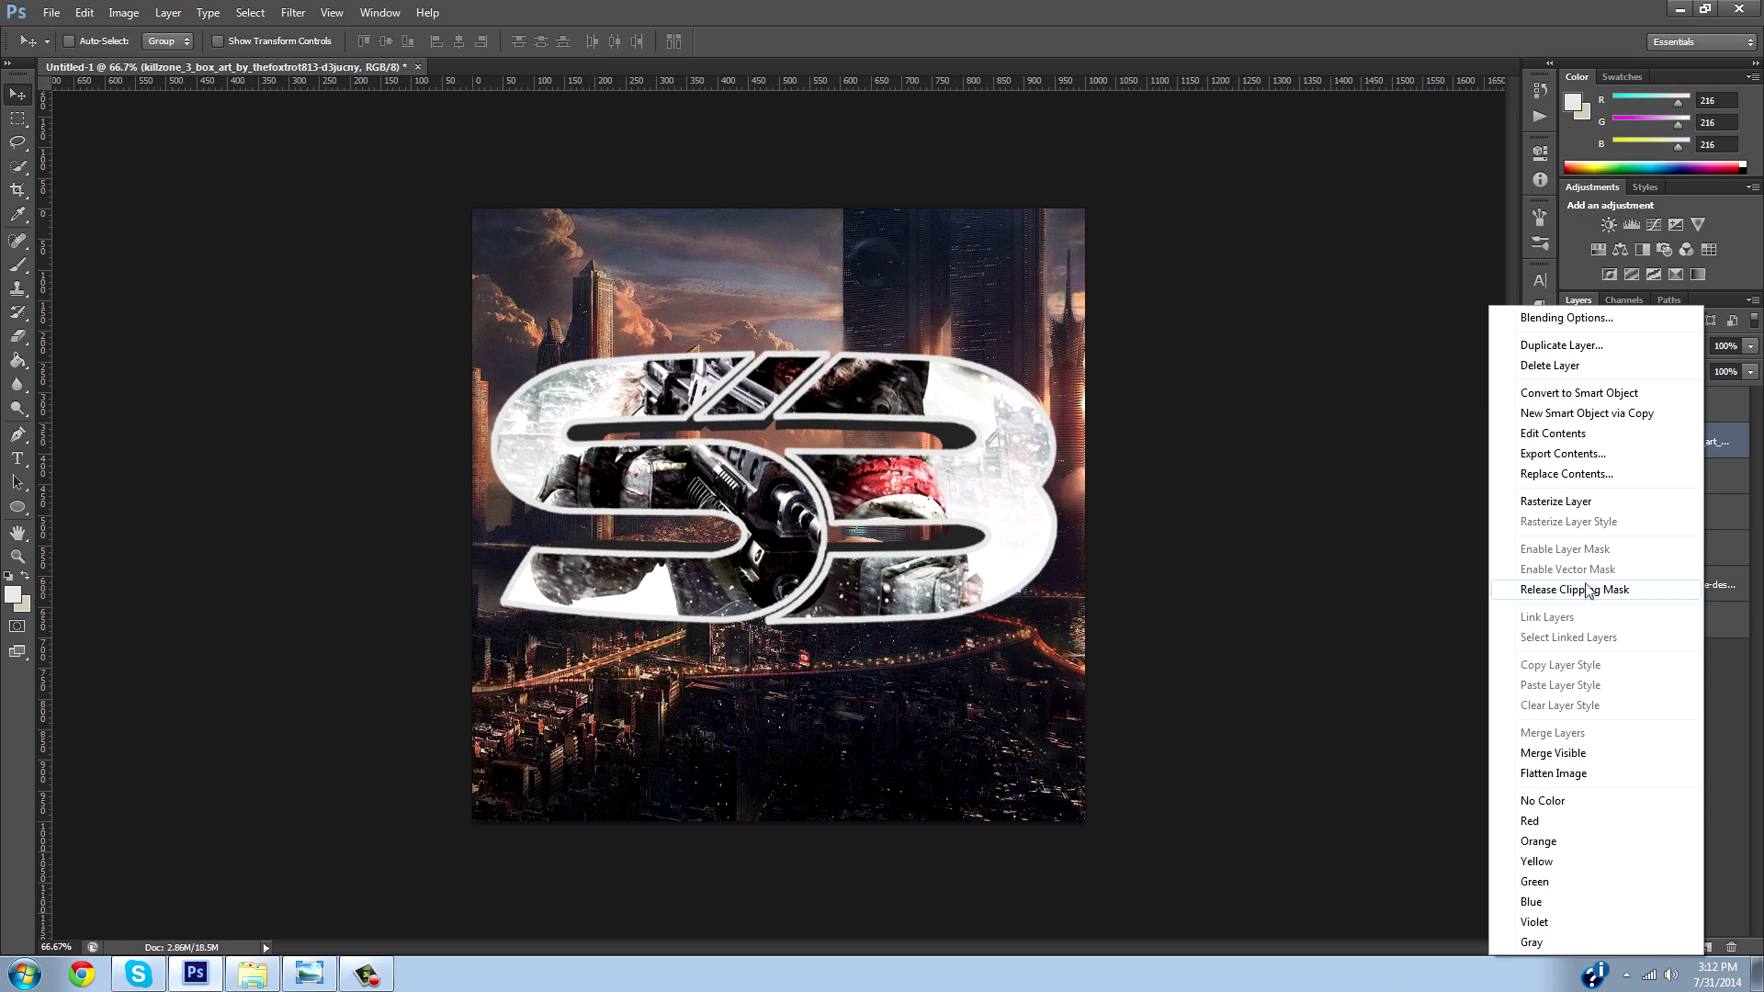
{"action": "left_click", "coordinate": [1737, 454]}
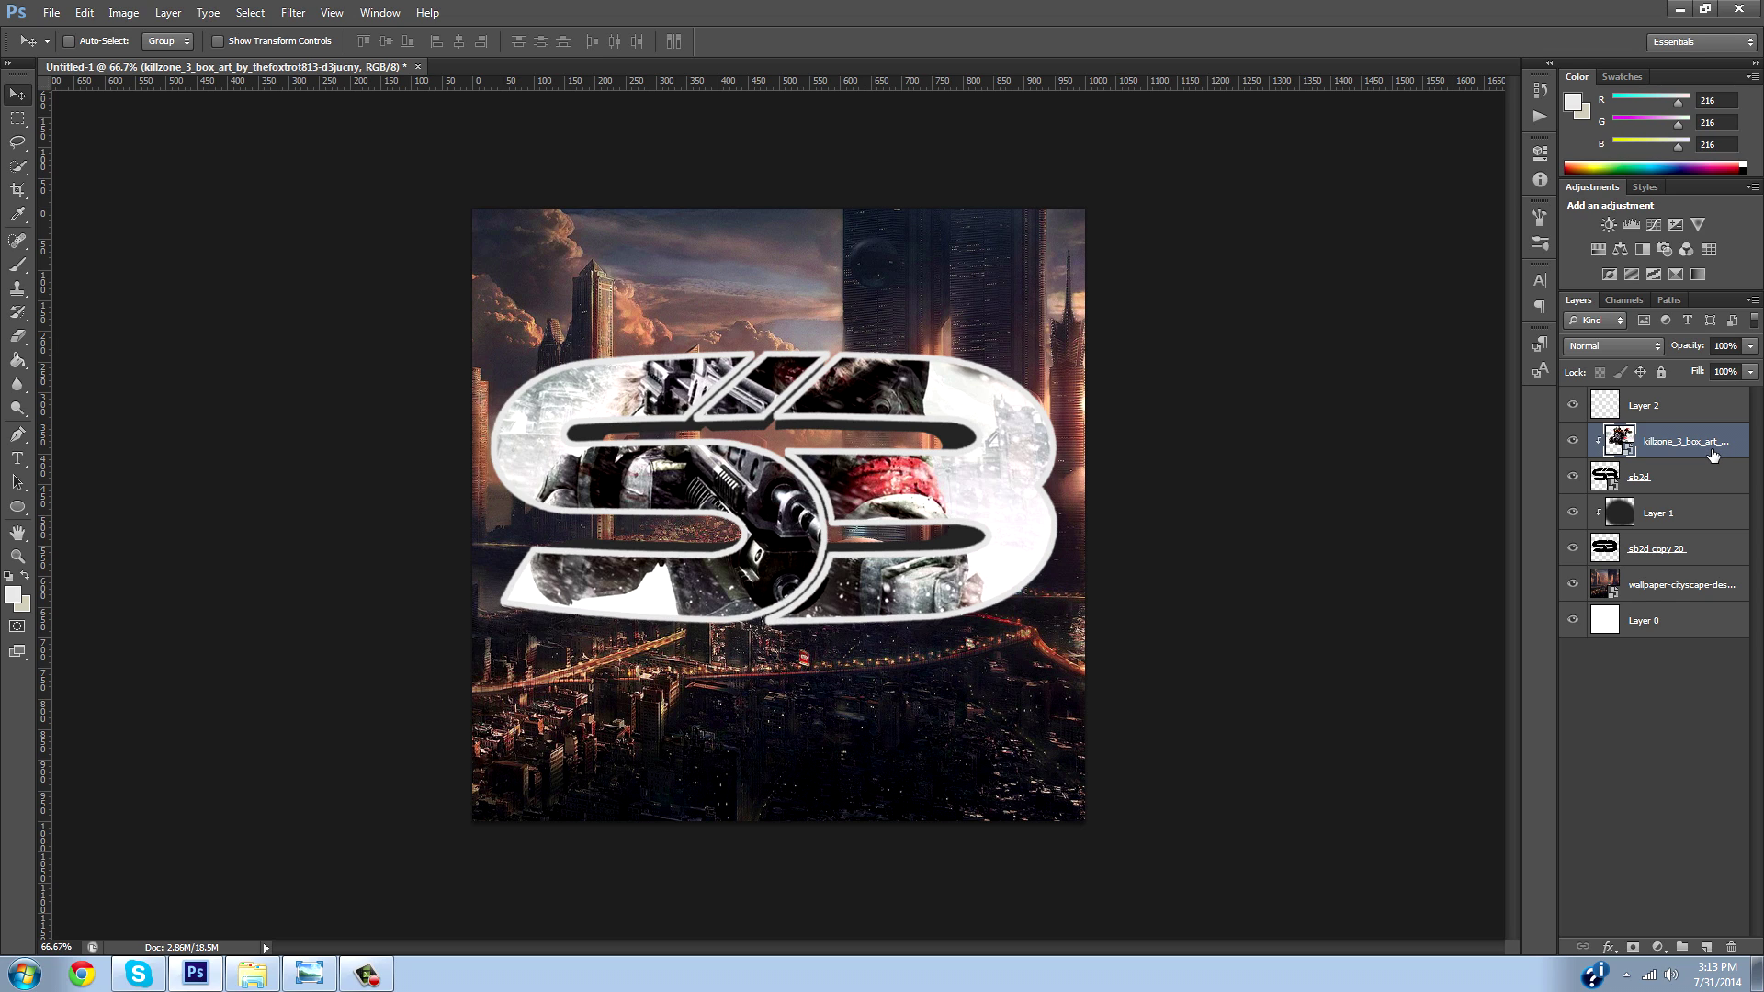
{"action": "key", "text": "ctrl+j"}
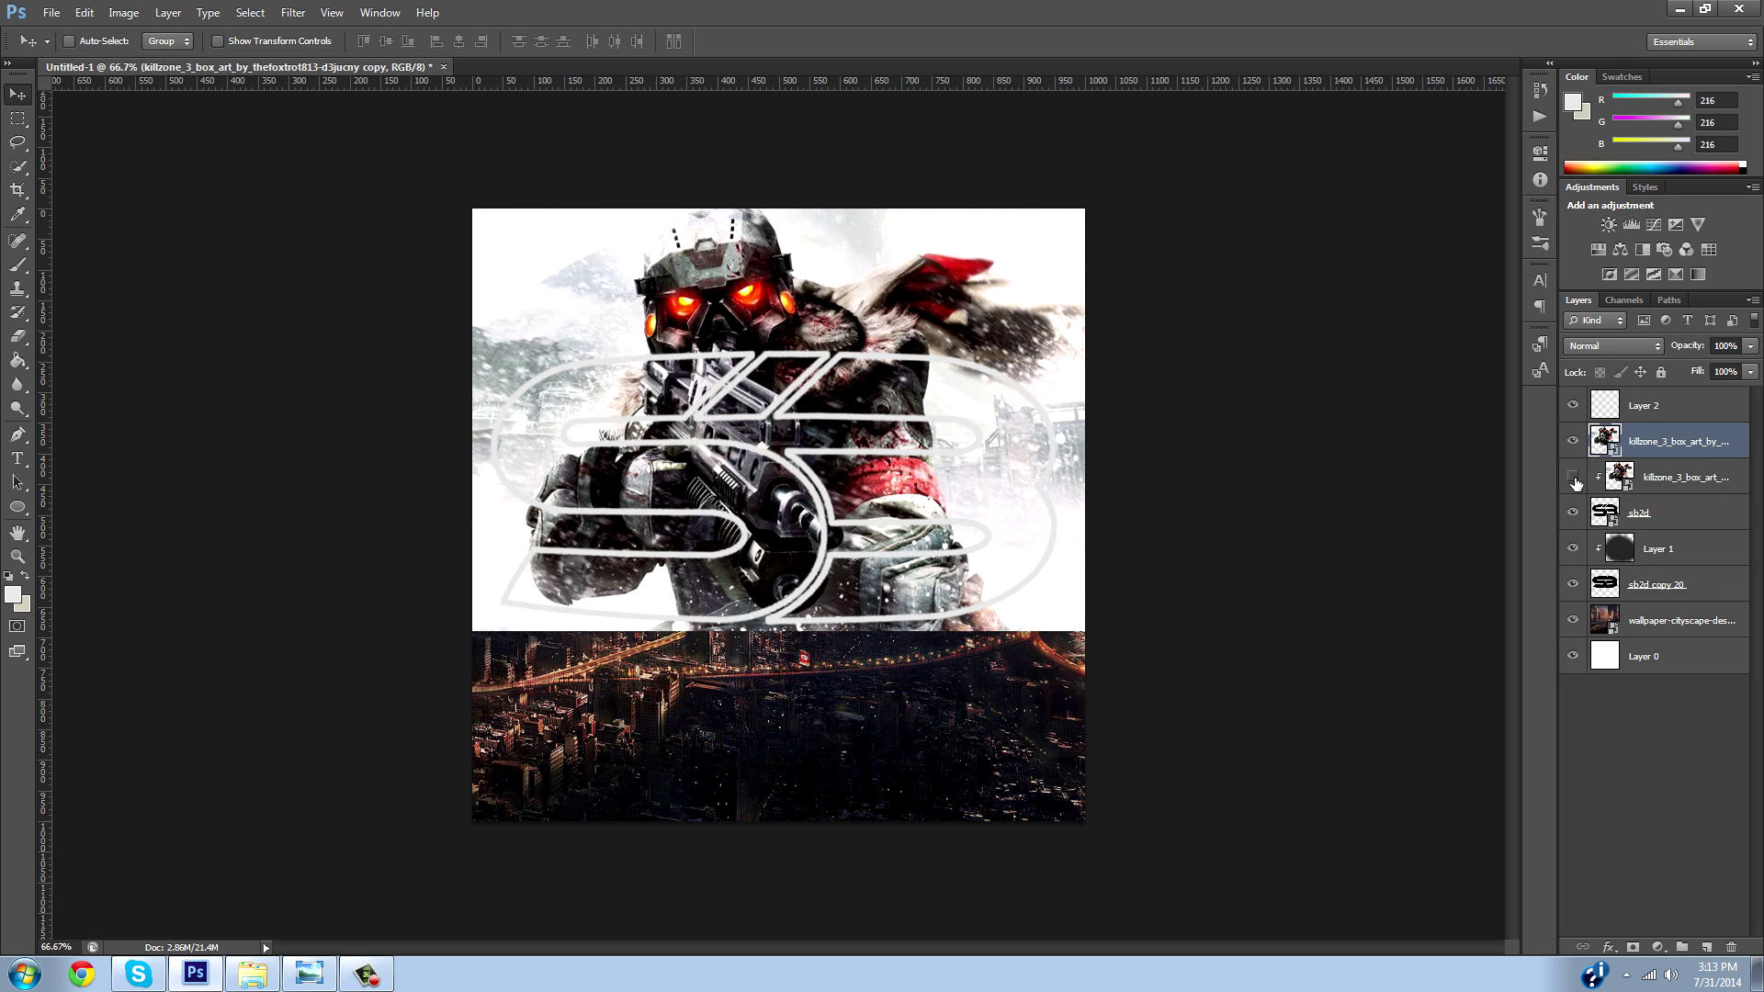
Move the Killzone copy above Layer 2 and set up Quick Selection with a 30 px brush.
{"action": "left_click_drag", "start_coordinate": [1688, 447], "coordinate": [1690, 400]}
{"action": "left_click", "coordinate": [1653, 442]}
{"action": "scroll", "coordinate": [456, 543], "scroll_direction": "up", "scroll_amount": 2}
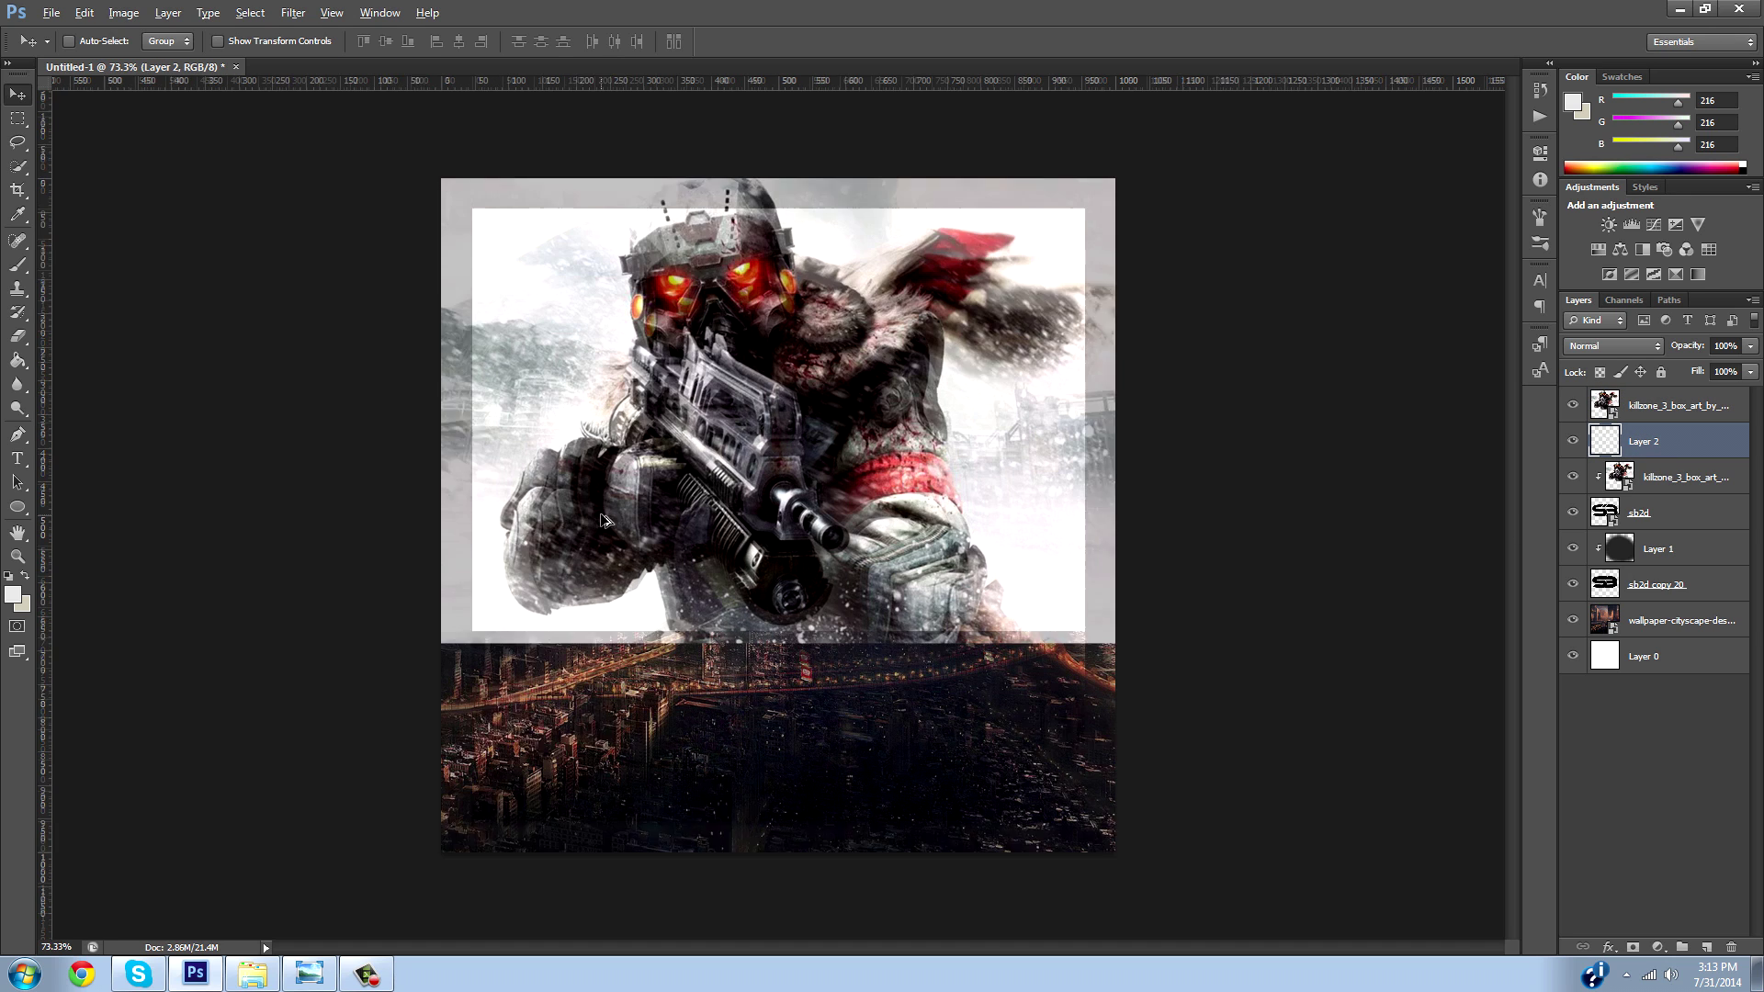
{"action": "left_click", "coordinate": [20, 241]}
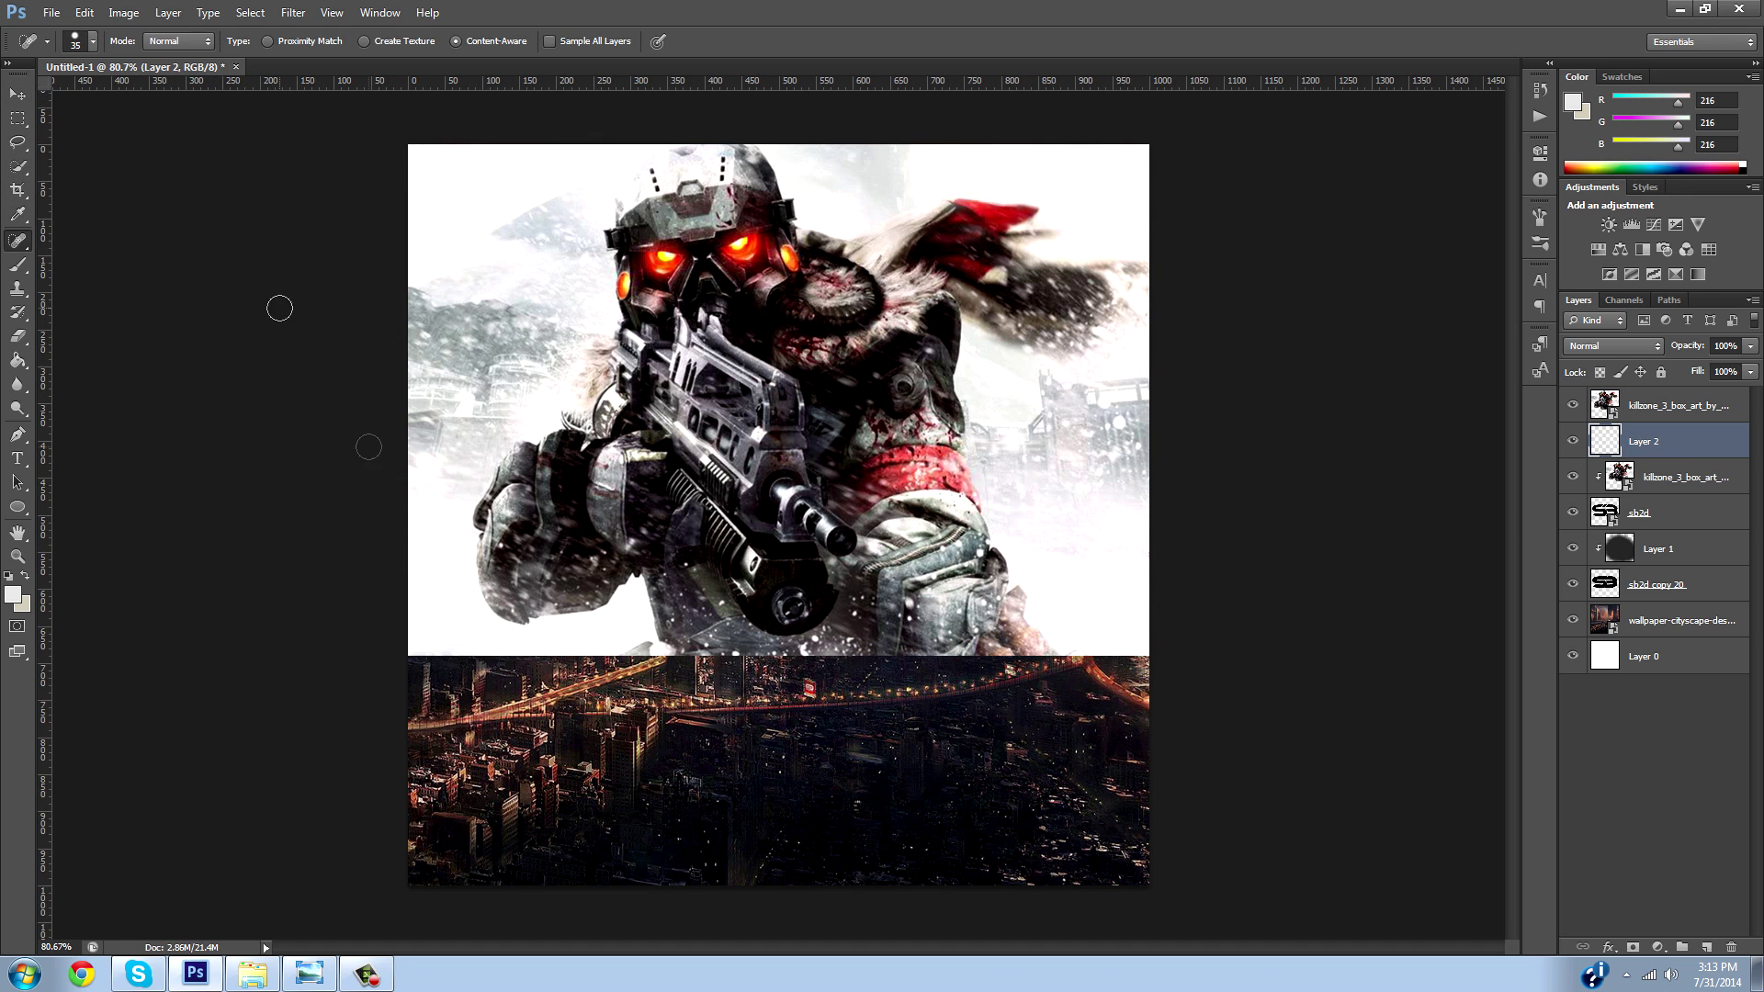
{"action": "left_click", "coordinate": [20, 168]}
{"action": "left_click_drag", "start_coordinate": [24, 170], "coordinate": [21, 170]}
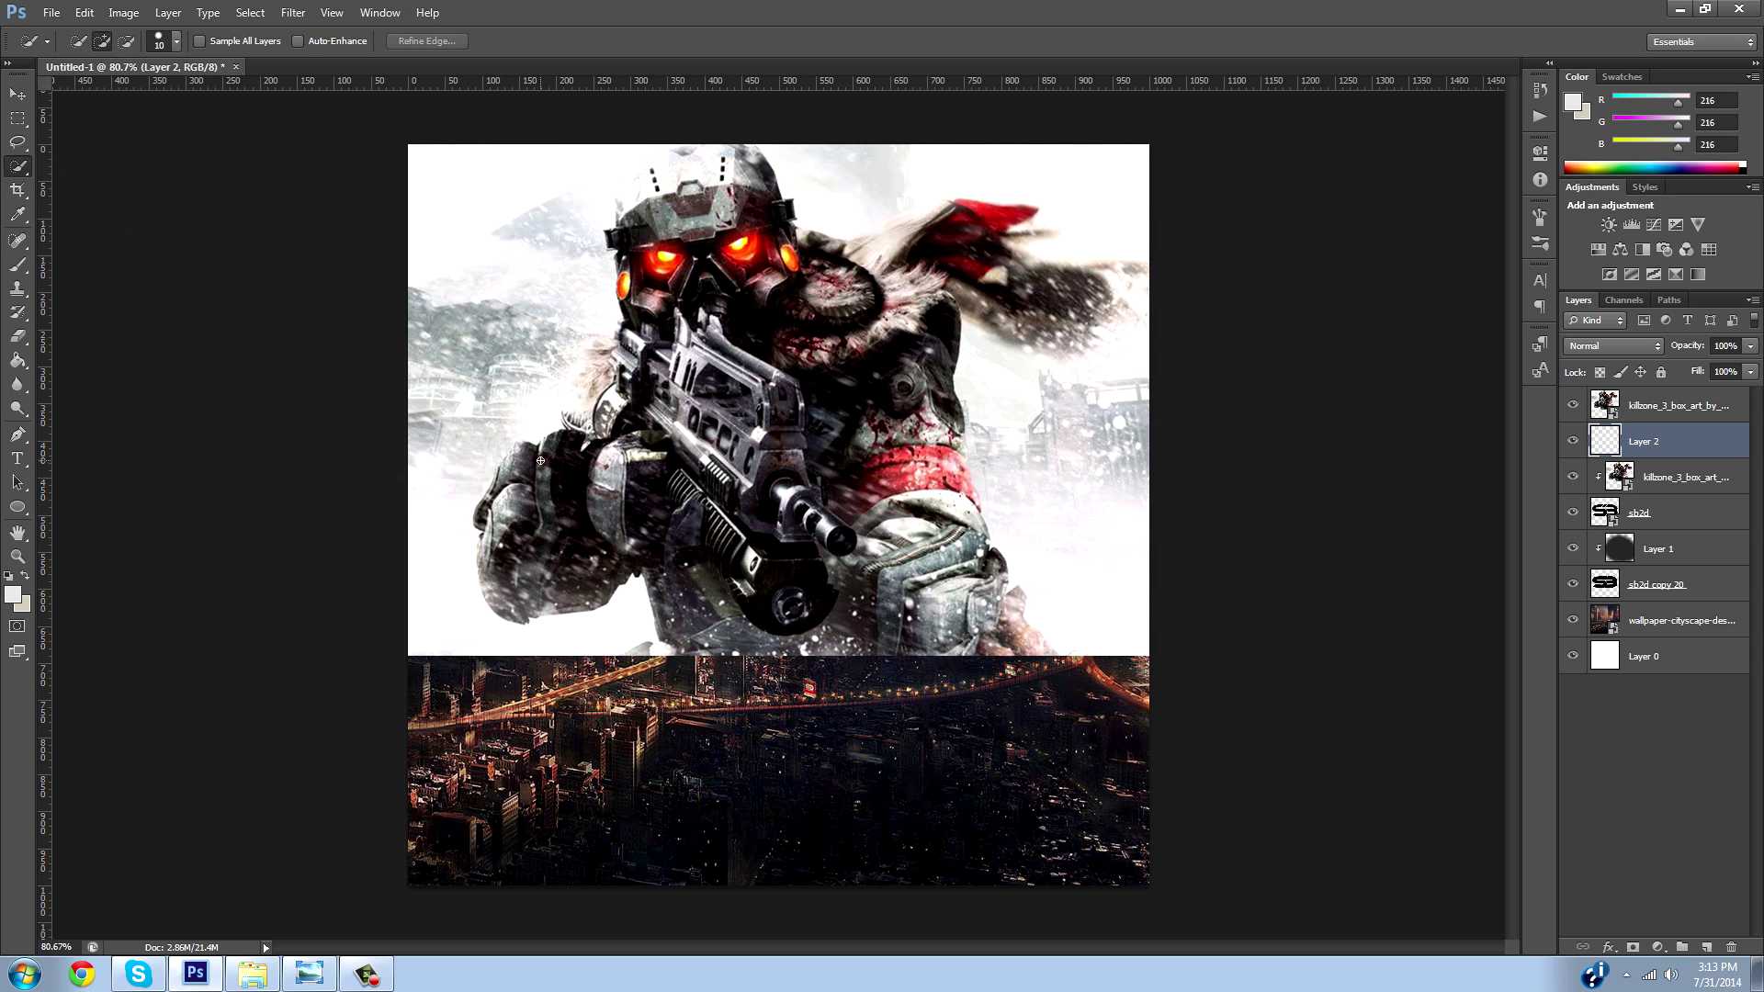
{"action": "key", "text": "bracketright"}
{"action": "mouse_move", "coordinate": [551, 448]}
{"action": "left_mouse_down"}
{"action": "mouse_move", "coordinate": [515, 469]}
{"action": "mouse_move", "coordinate": [495, 539]}
{"action": "mouse_move", "coordinate": [486, 514]}
{"action": "mouse_move", "coordinate": [507, 591]}
{"action": "mouse_move", "coordinate": [614, 586]}
{"action": "mouse_move", "coordinate": [657, 505]}
{"action": "mouse_move", "coordinate": [708, 546]}
{"action": "mouse_move", "coordinate": [746, 626]}
{"action": "mouse_move", "coordinate": [537, 634]}
{"action": "left_mouse_up"}
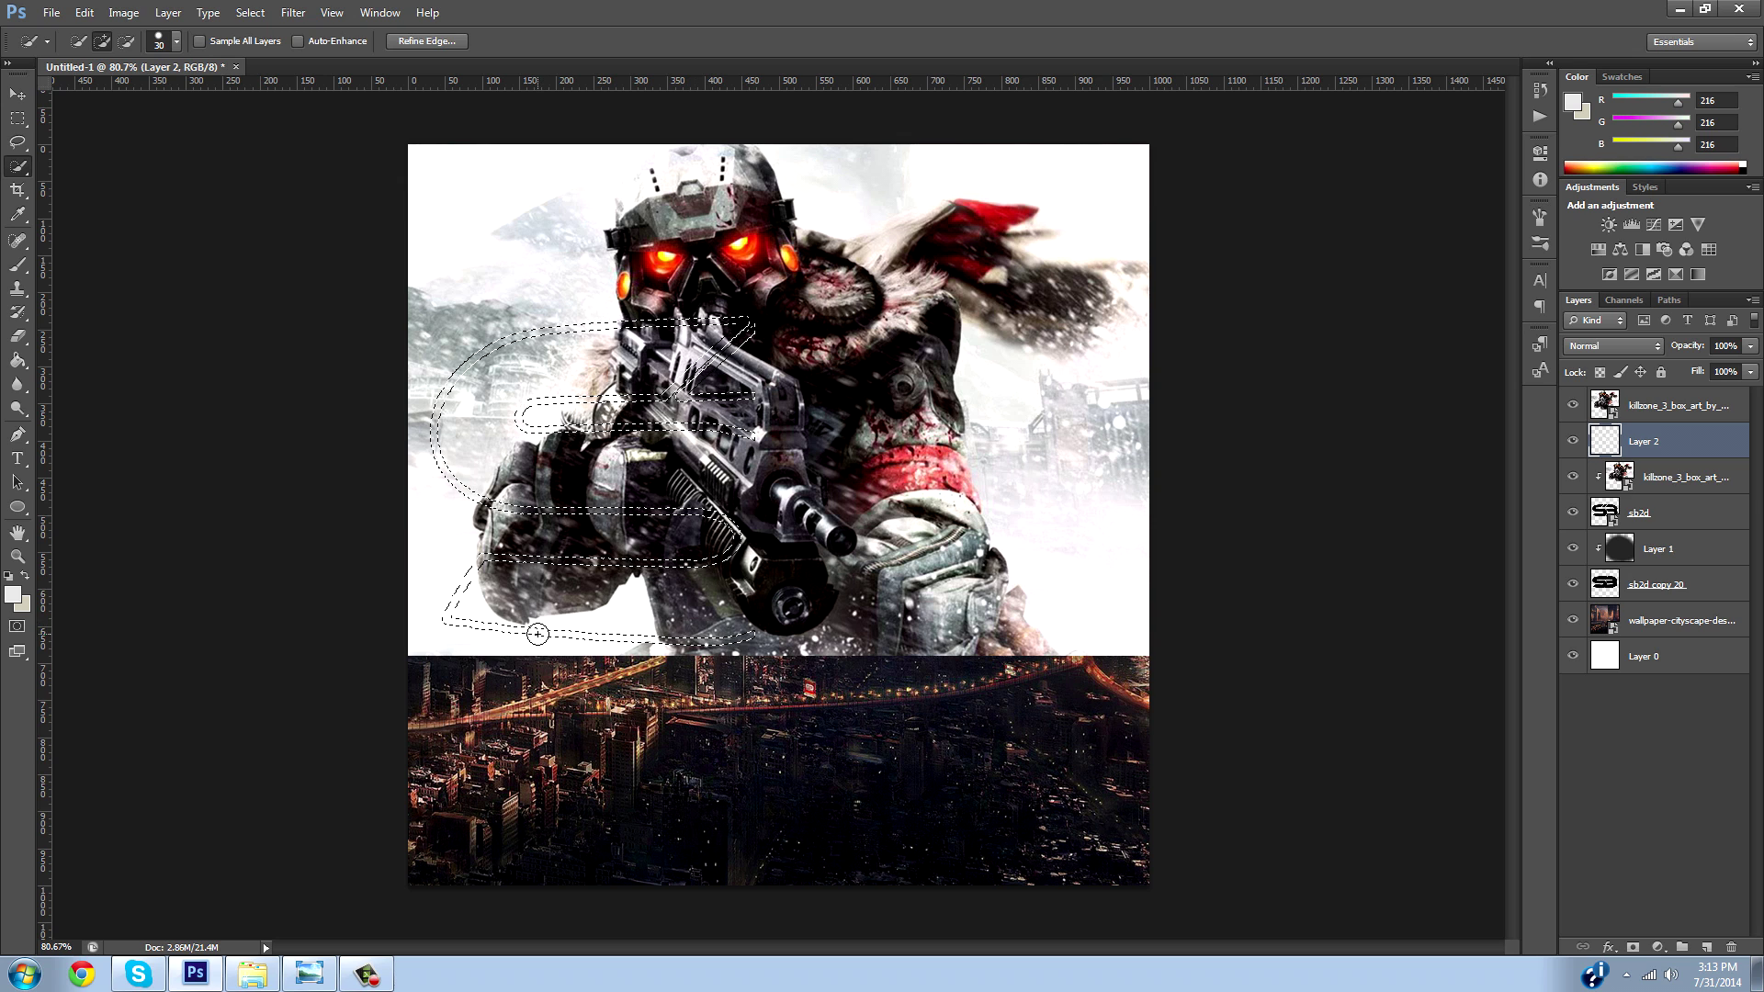
{"action": "left_click", "coordinate": [1699, 405]}
{"action": "key", "text": "ctrl+d"}
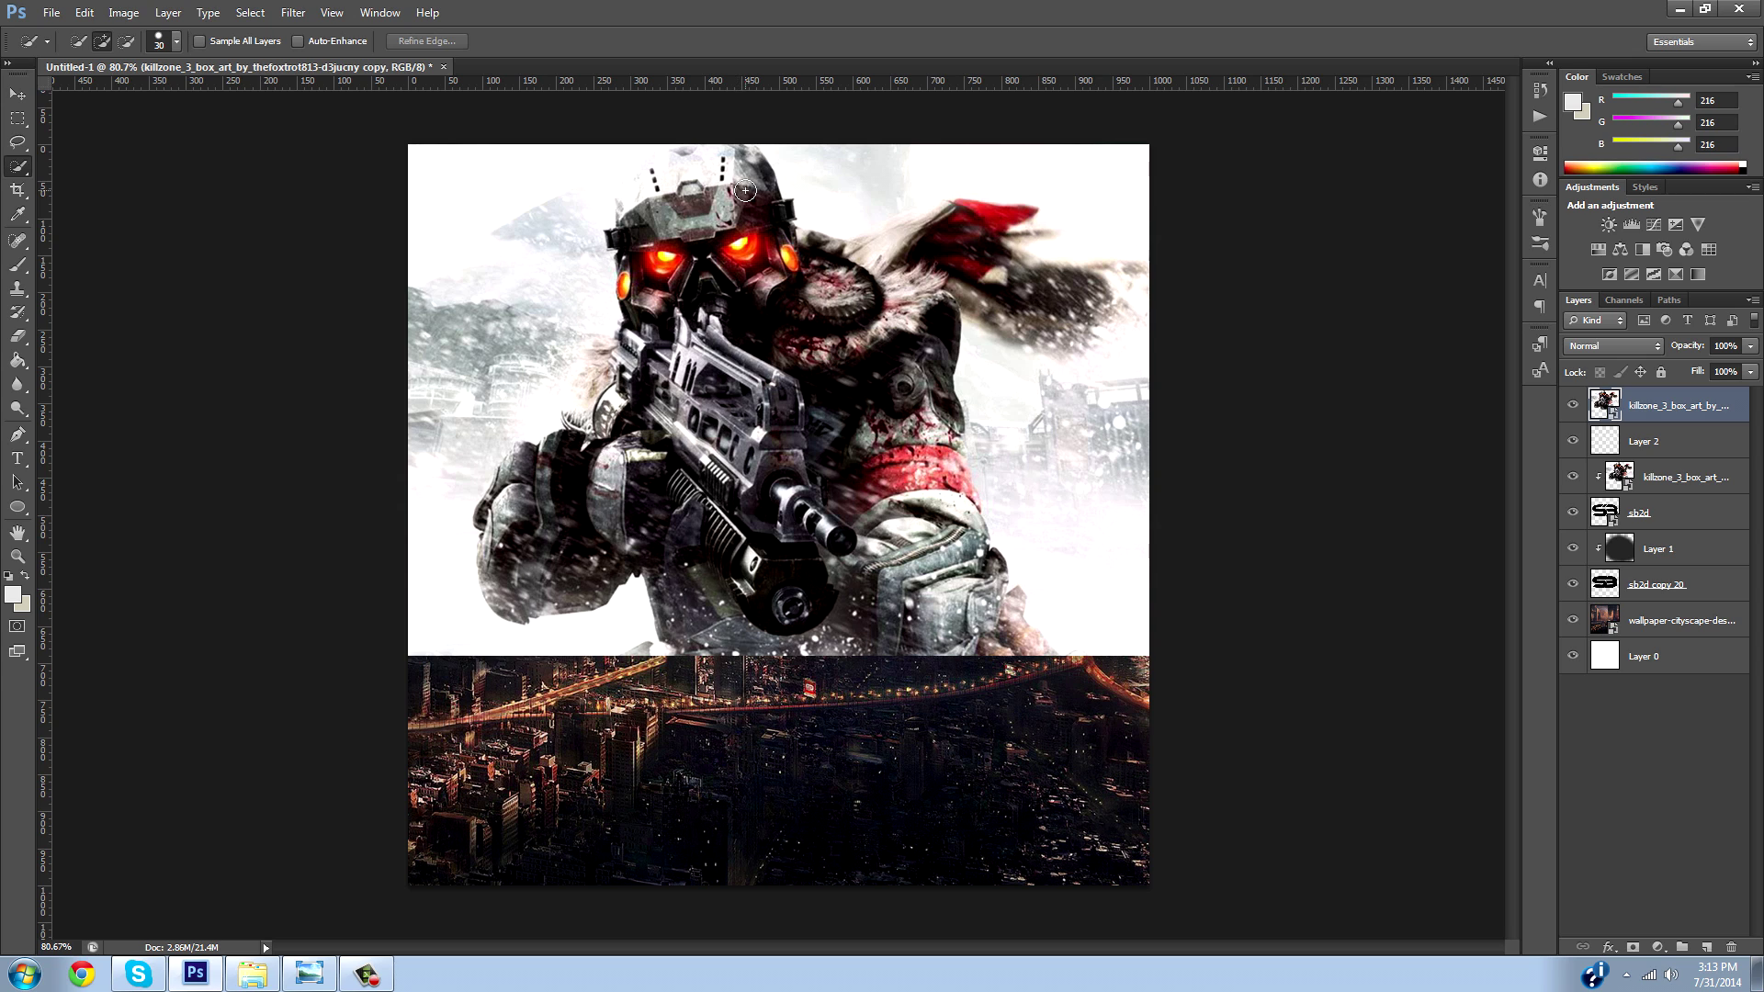
Select the soldier on the Killzone copy, trim the helmet's top-left edge, and copy him to Layer 3.
{"action": "mouse_move", "coordinate": [744, 187]}
{"action": "left_mouse_down"}
{"action": "mouse_move", "coordinate": [687, 175]}
{"action": "mouse_move", "coordinate": [643, 221]}
{"action": "mouse_move", "coordinate": [632, 193]}
{"action": "mouse_move", "coordinate": [637, 274]}
{"action": "left_mouse_up"}
{"action": "mouse_move", "coordinate": [868, 339]}
{"action": "left_mouse_down"}
{"action": "mouse_move", "coordinate": [1042, 275]}
{"action": "mouse_move", "coordinate": [1081, 300]}
{"action": "mouse_move", "coordinate": [905, 505]}
{"action": "mouse_move", "coordinate": [937, 524]}
{"action": "left_mouse_up"}
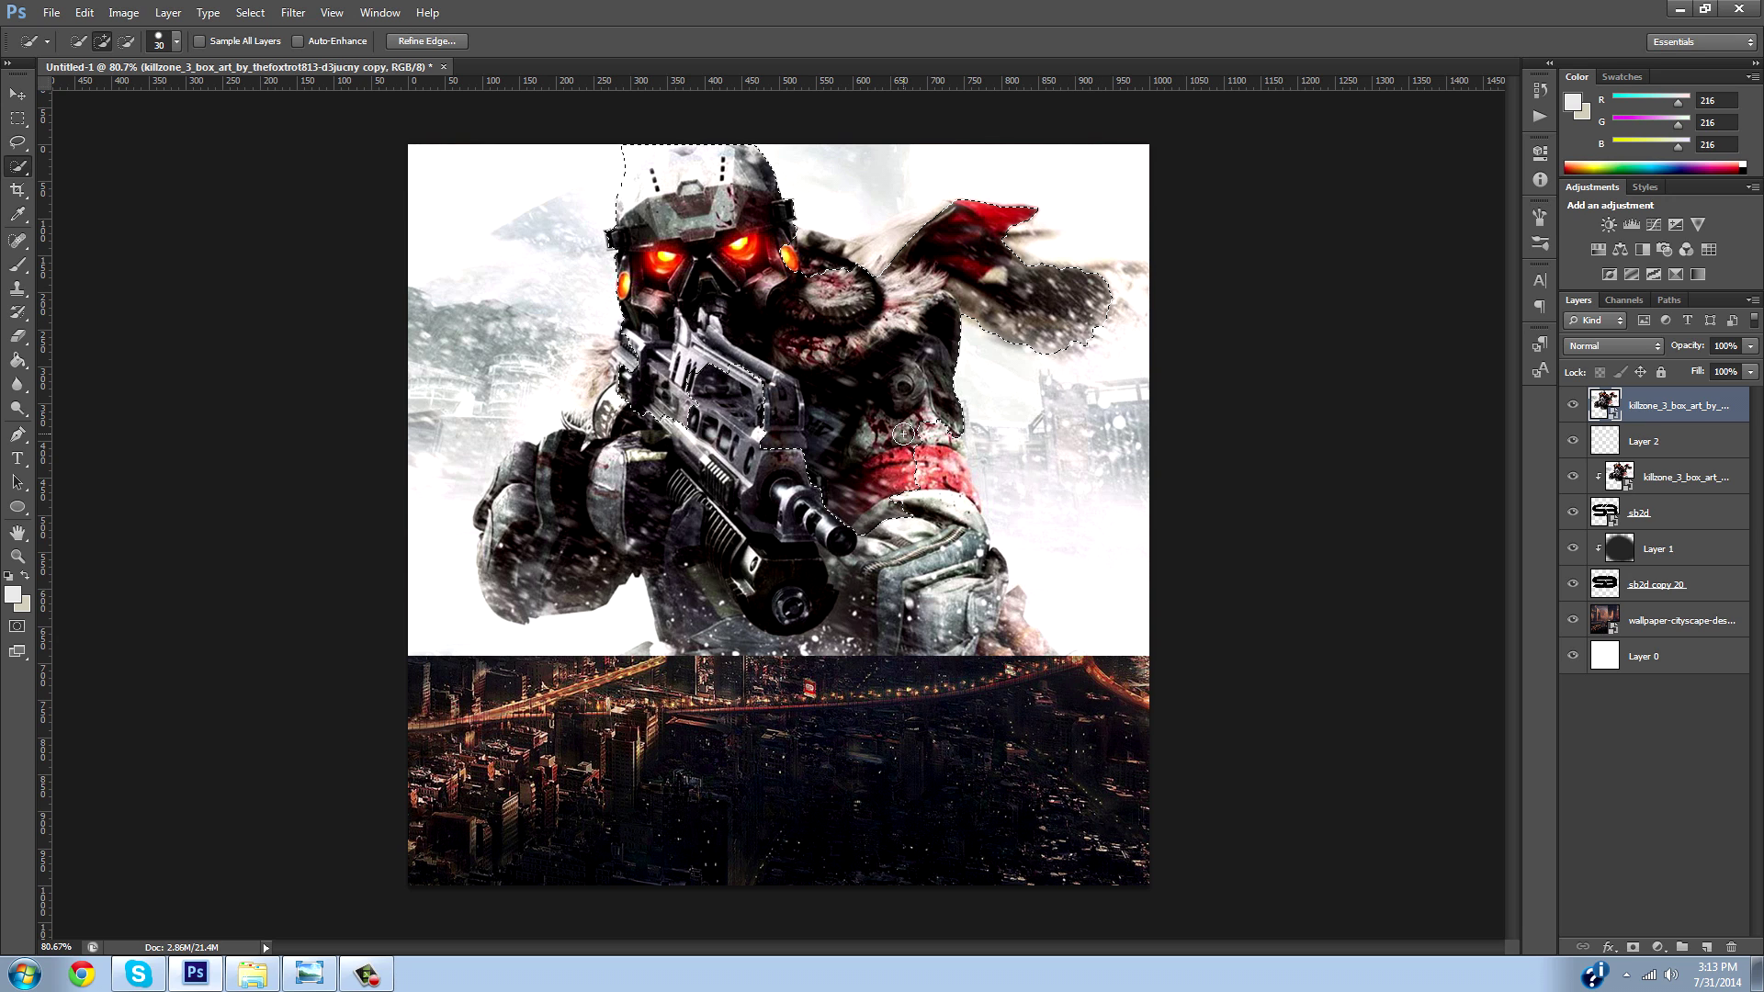
{"action": "left_click_drag", "start_coordinate": [946, 456], "coordinate": [1002, 646]}
{"action": "mouse_move", "coordinate": [692, 611]}
{"action": "left_mouse_down"}
{"action": "mouse_move", "coordinate": [725, 389]}
{"action": "mouse_move", "coordinate": [686, 400]}
{"action": "left_mouse_up"}
{"action": "left_click_drag", "start_coordinate": [598, 503], "coordinate": [574, 528]}
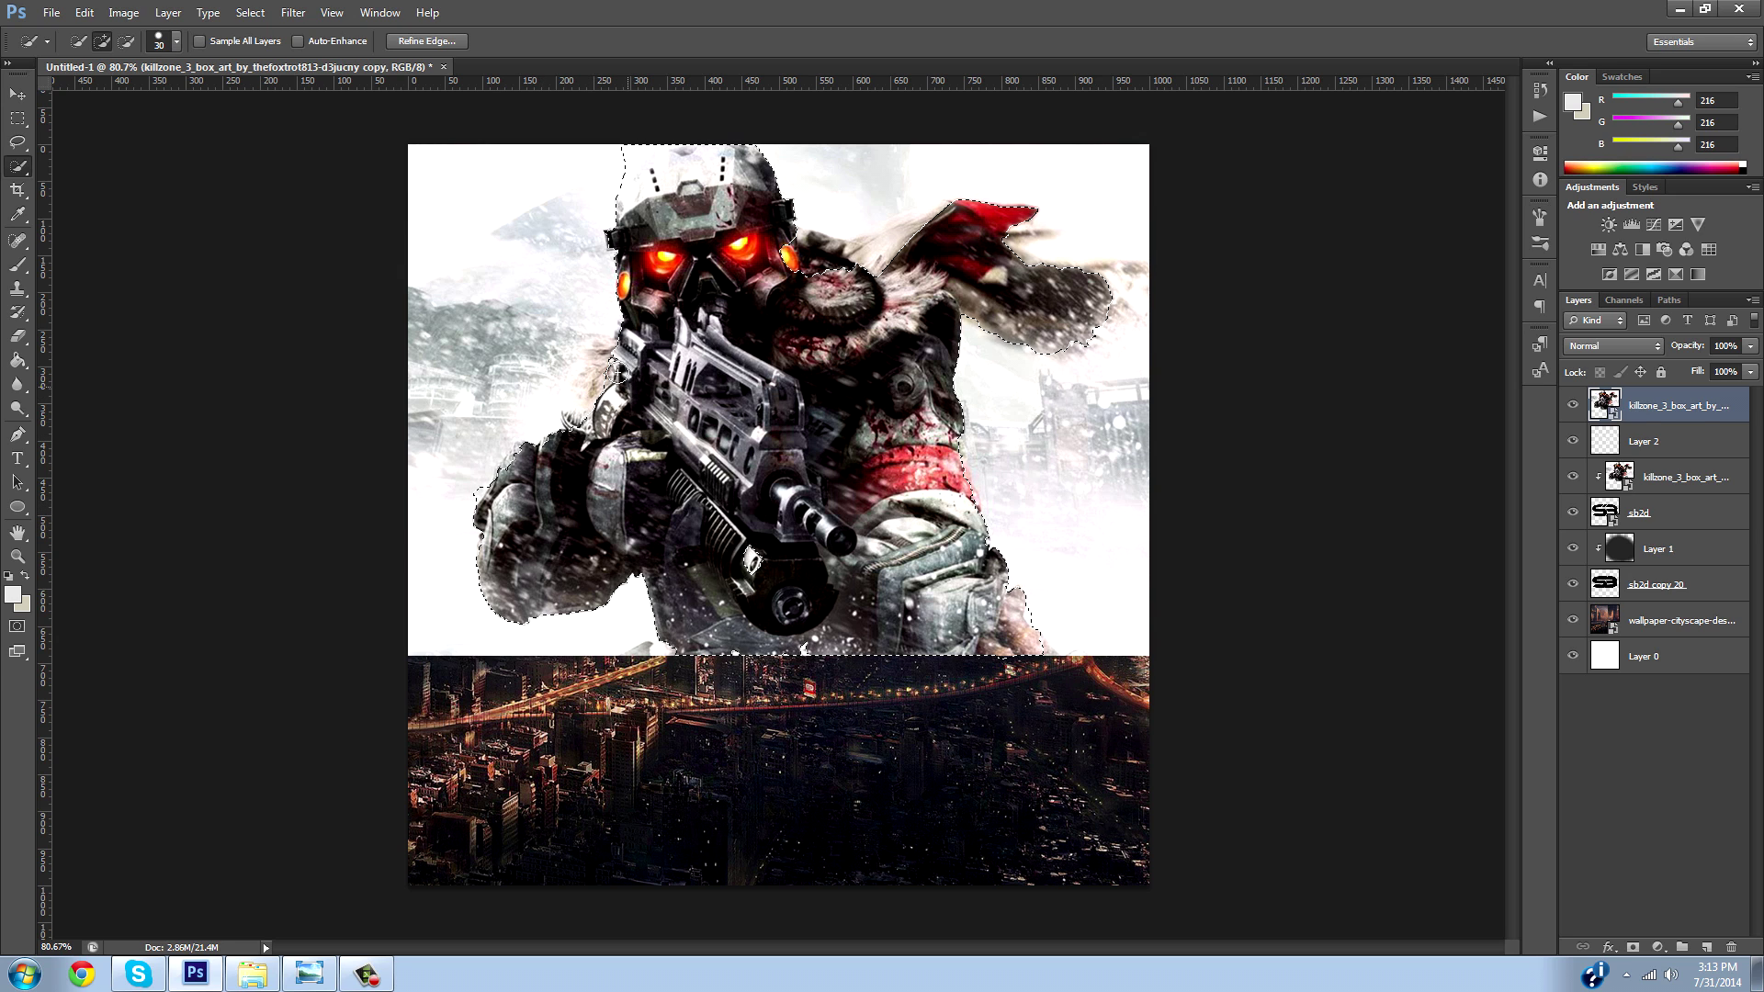
{"action": "key", "text": "alt"}
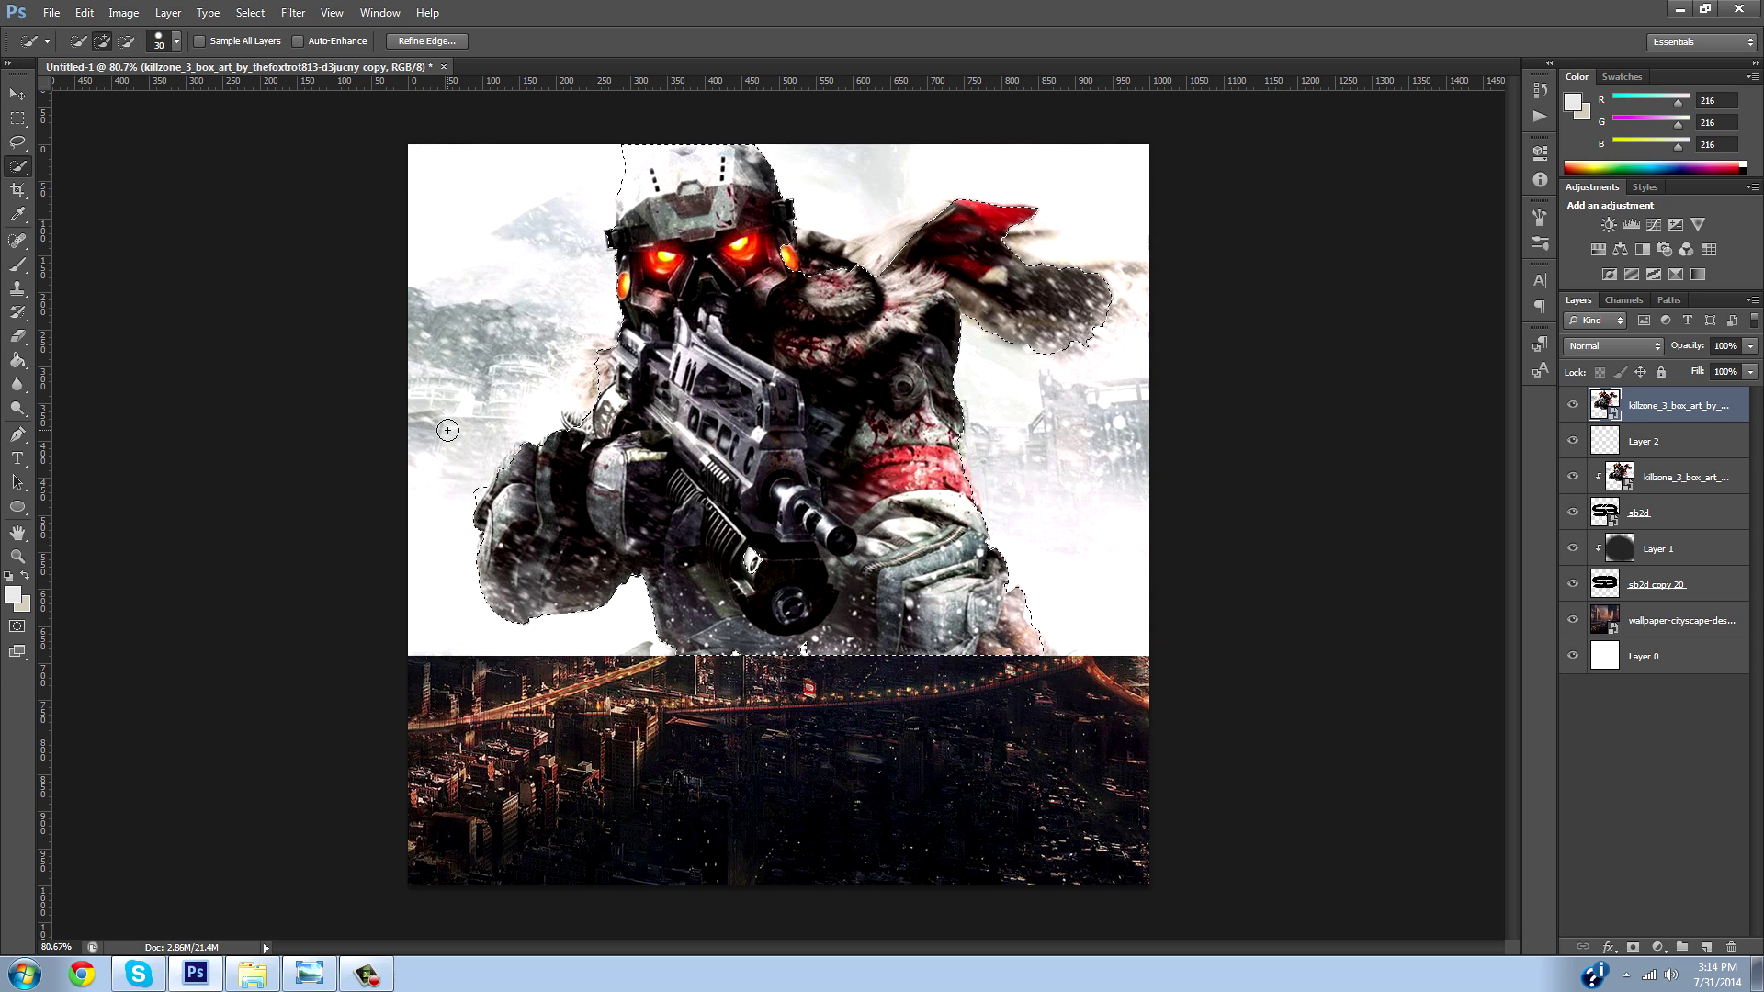
{"action": "key", "text": "alt"}
{"action": "left_click_drag", "start_coordinate": [625, 161], "coordinate": [660, 162]}
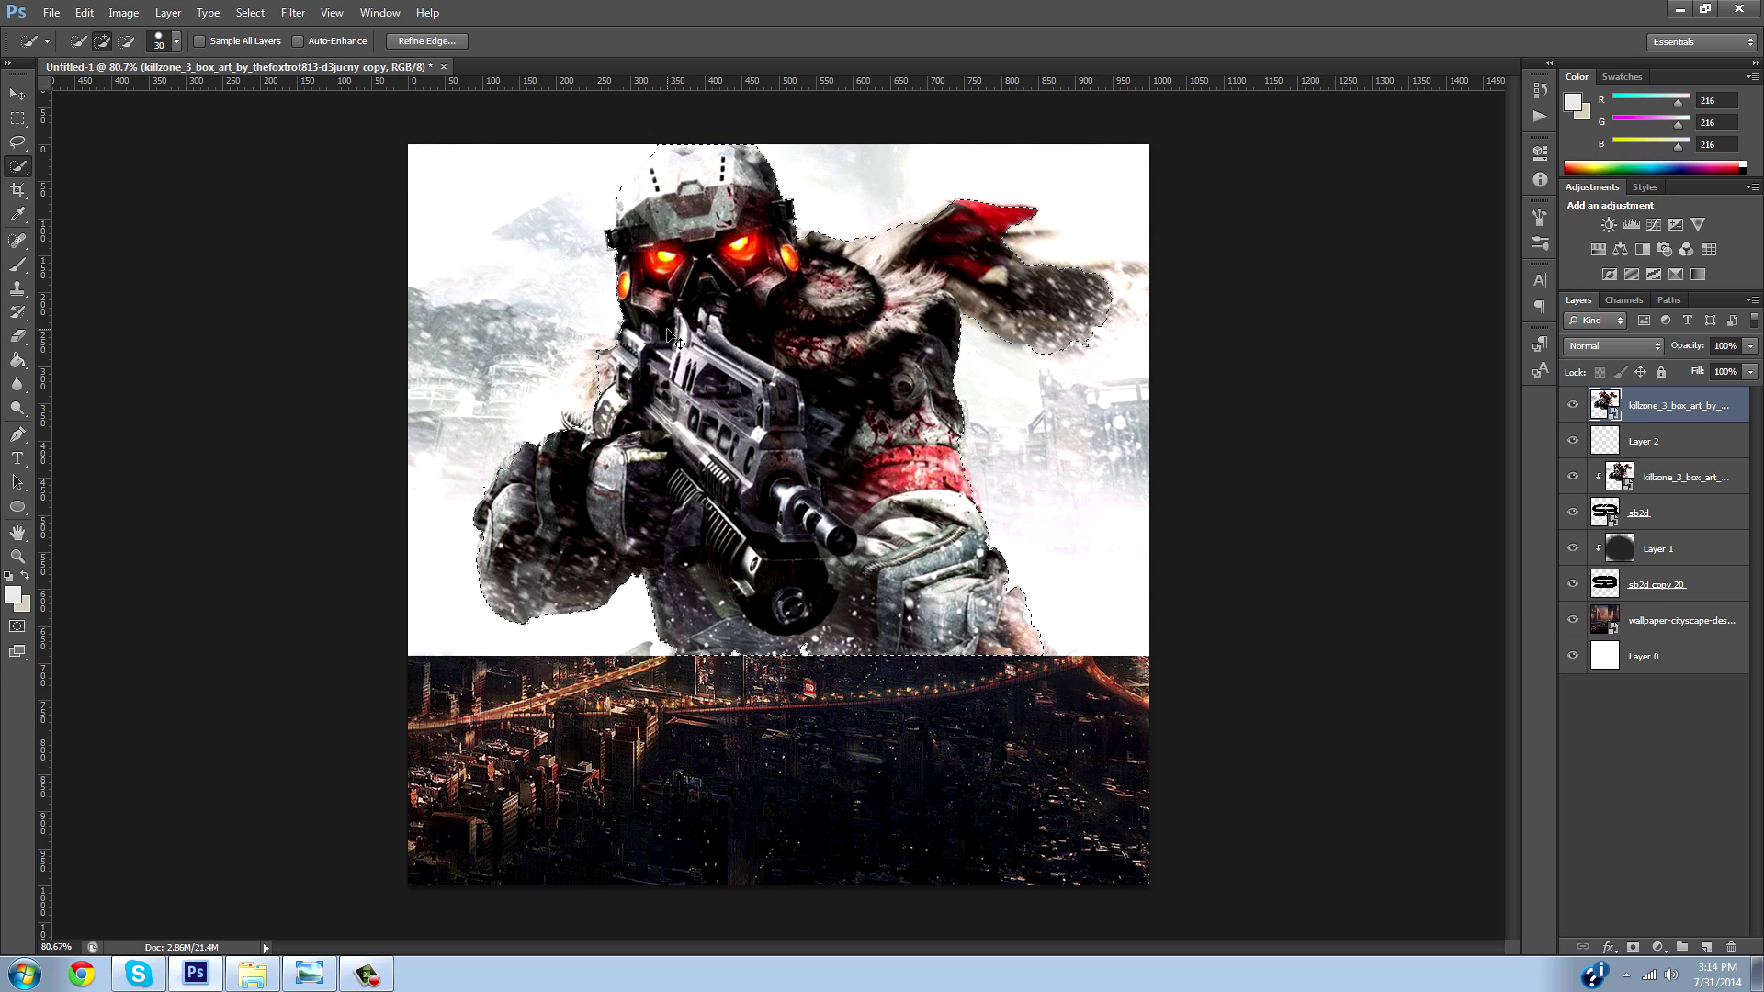
{"action": "key", "text": "ctrl+j"}
Hide the original Killzone image and set Layer 3 to 76% opacity with a 175 px eraser.
{"action": "left_click", "coordinate": [1648, 441]}
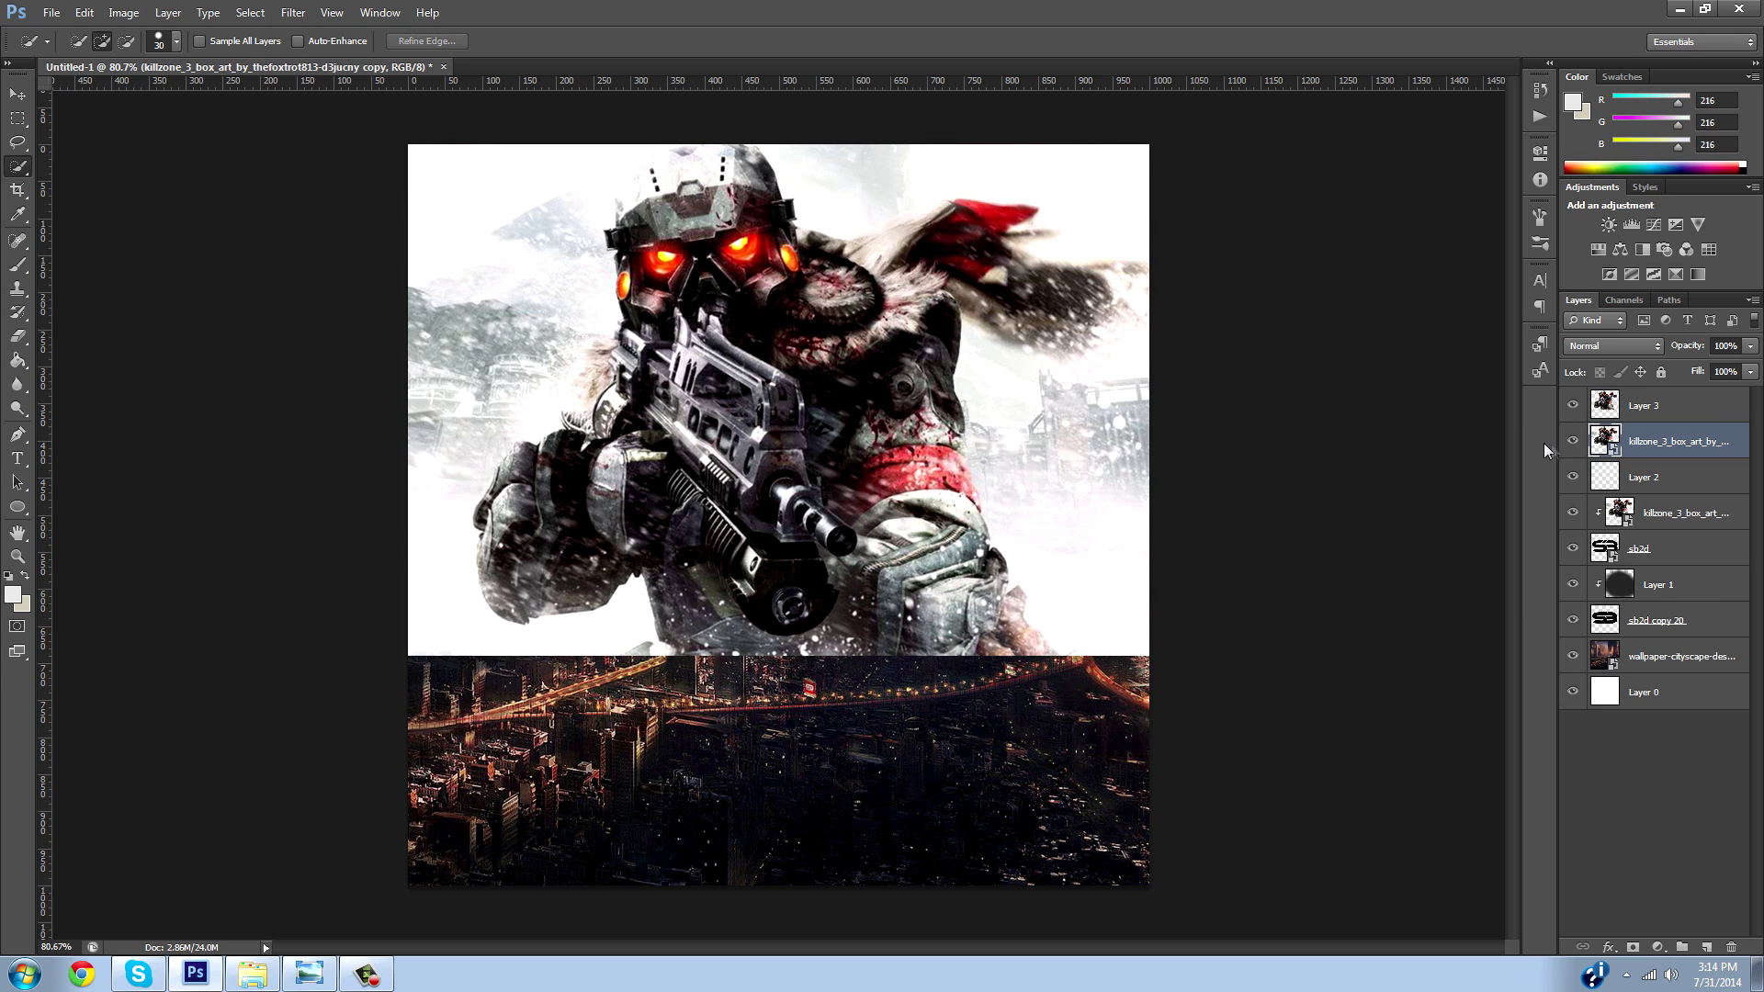
{"action": "left_click", "coordinate": [1573, 440]}
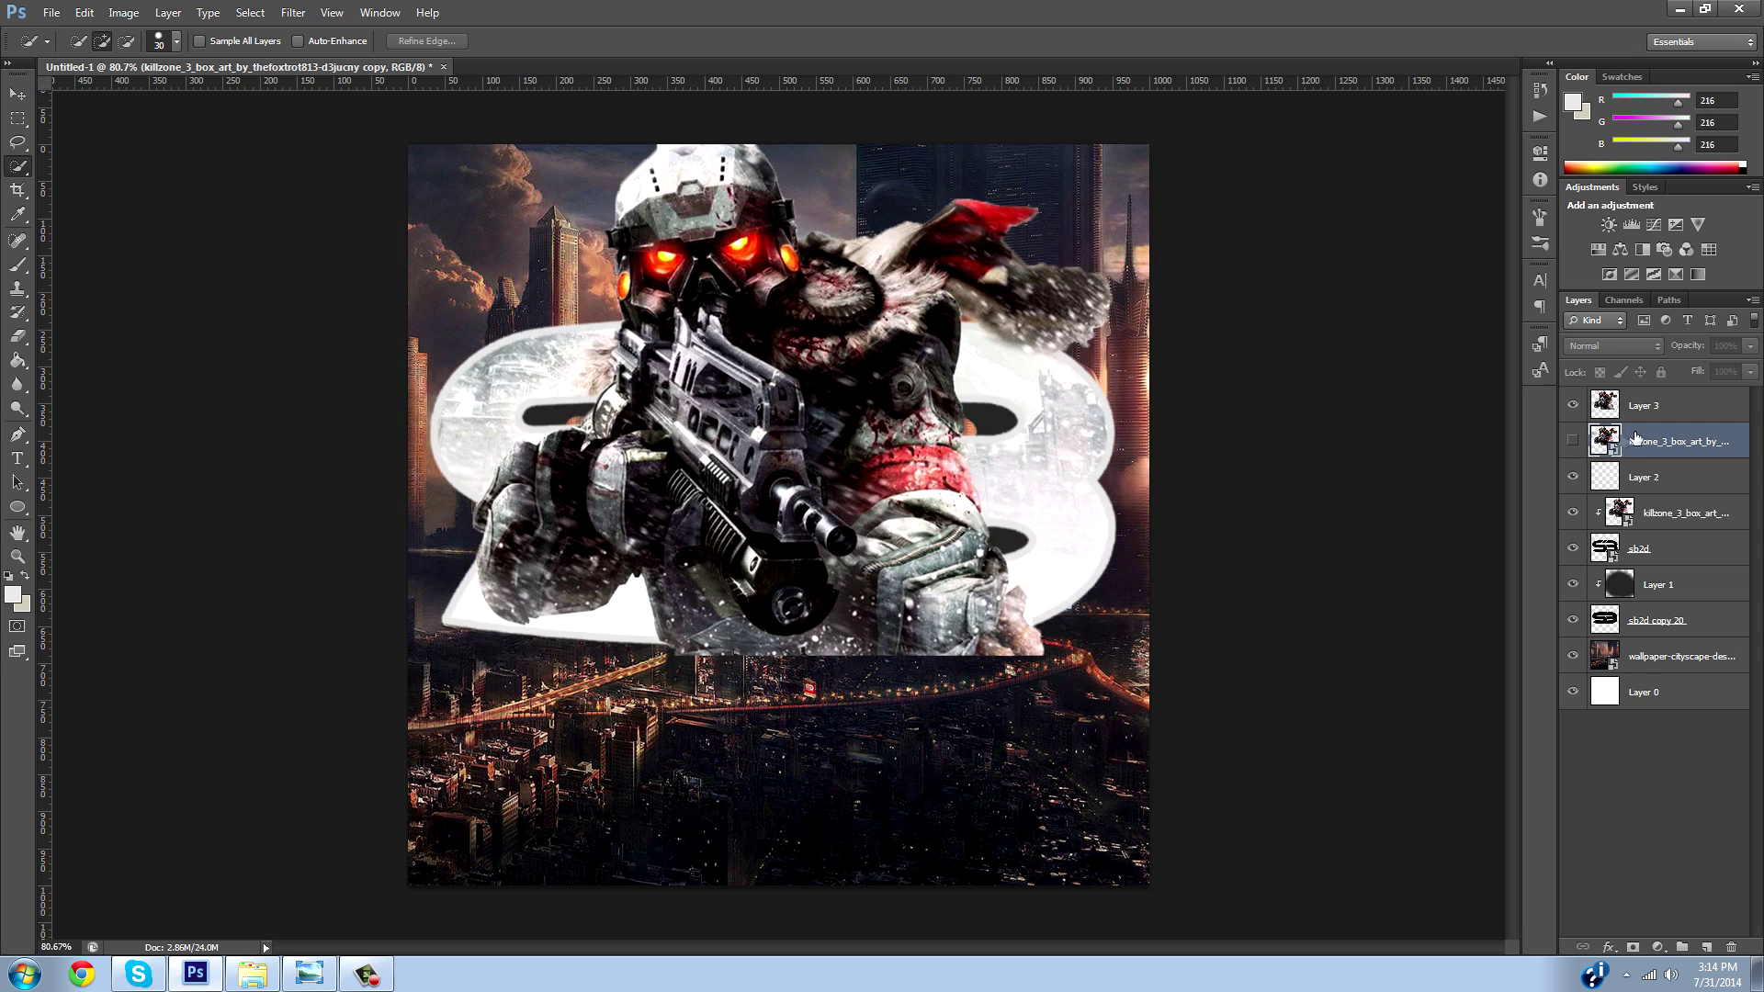
{"action": "left_click", "coordinate": [1718, 411]}
{"action": "left_click", "coordinate": [1677, 511]}
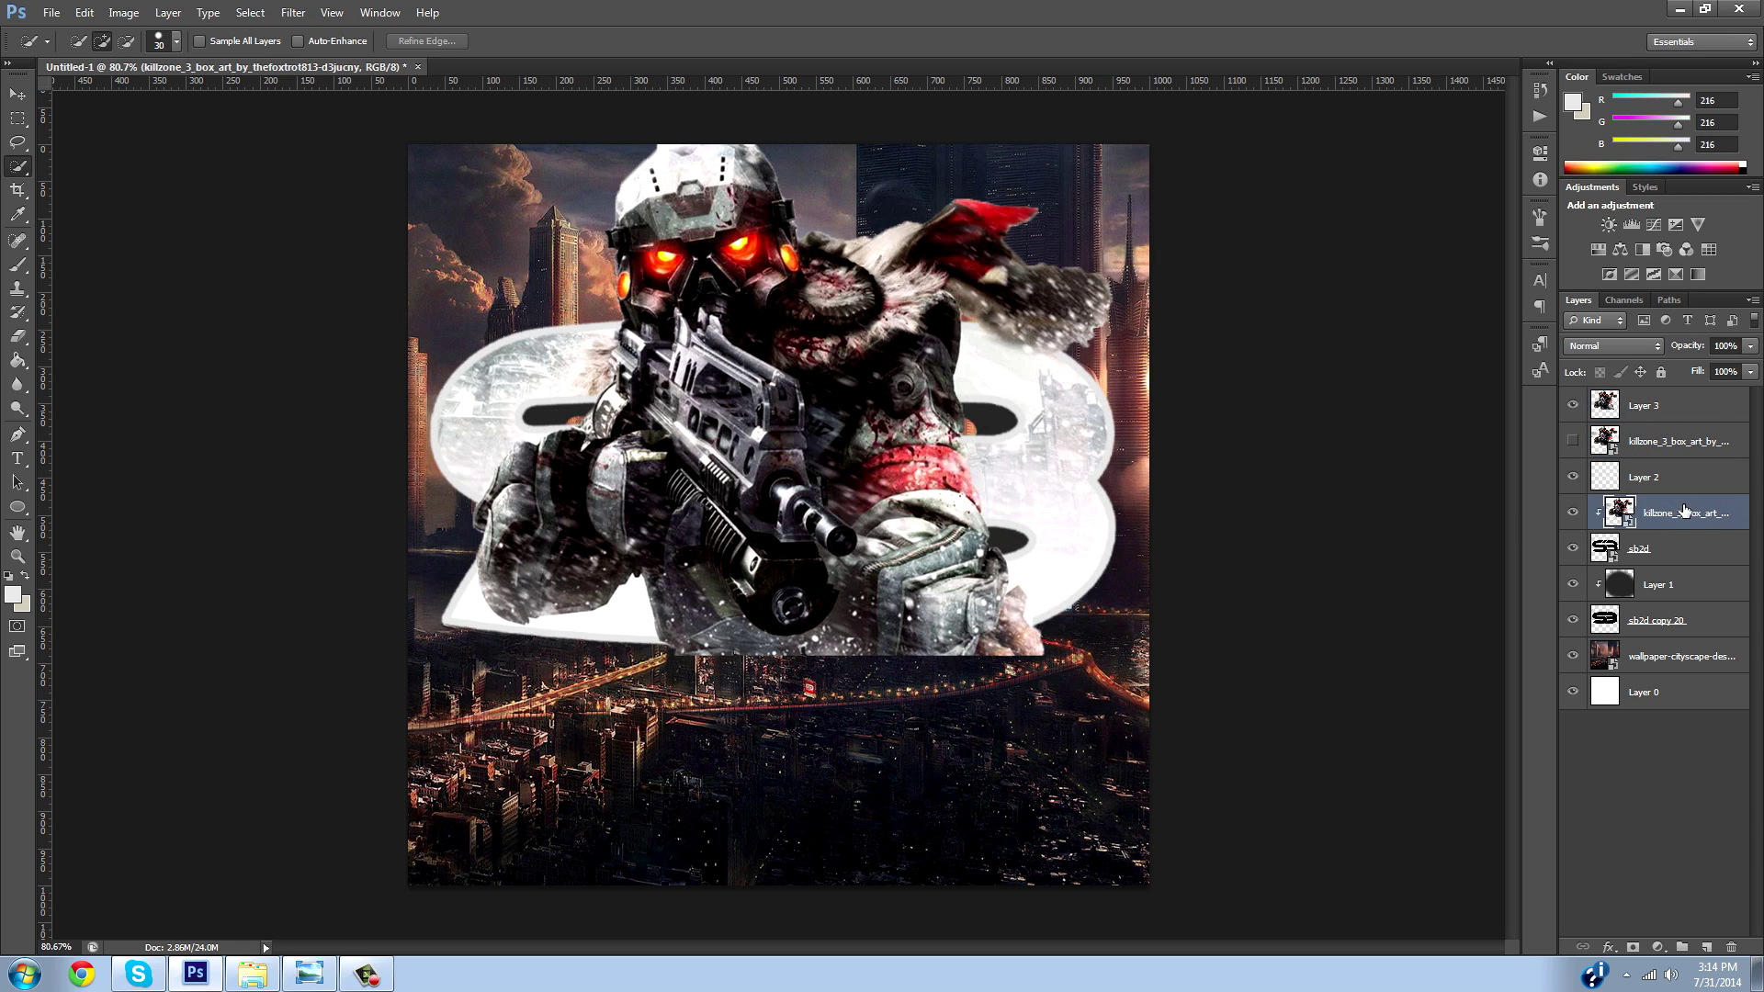
{"action": "left_click", "coordinate": [16, 336]}
{"action": "left_click", "coordinate": [1707, 406]}
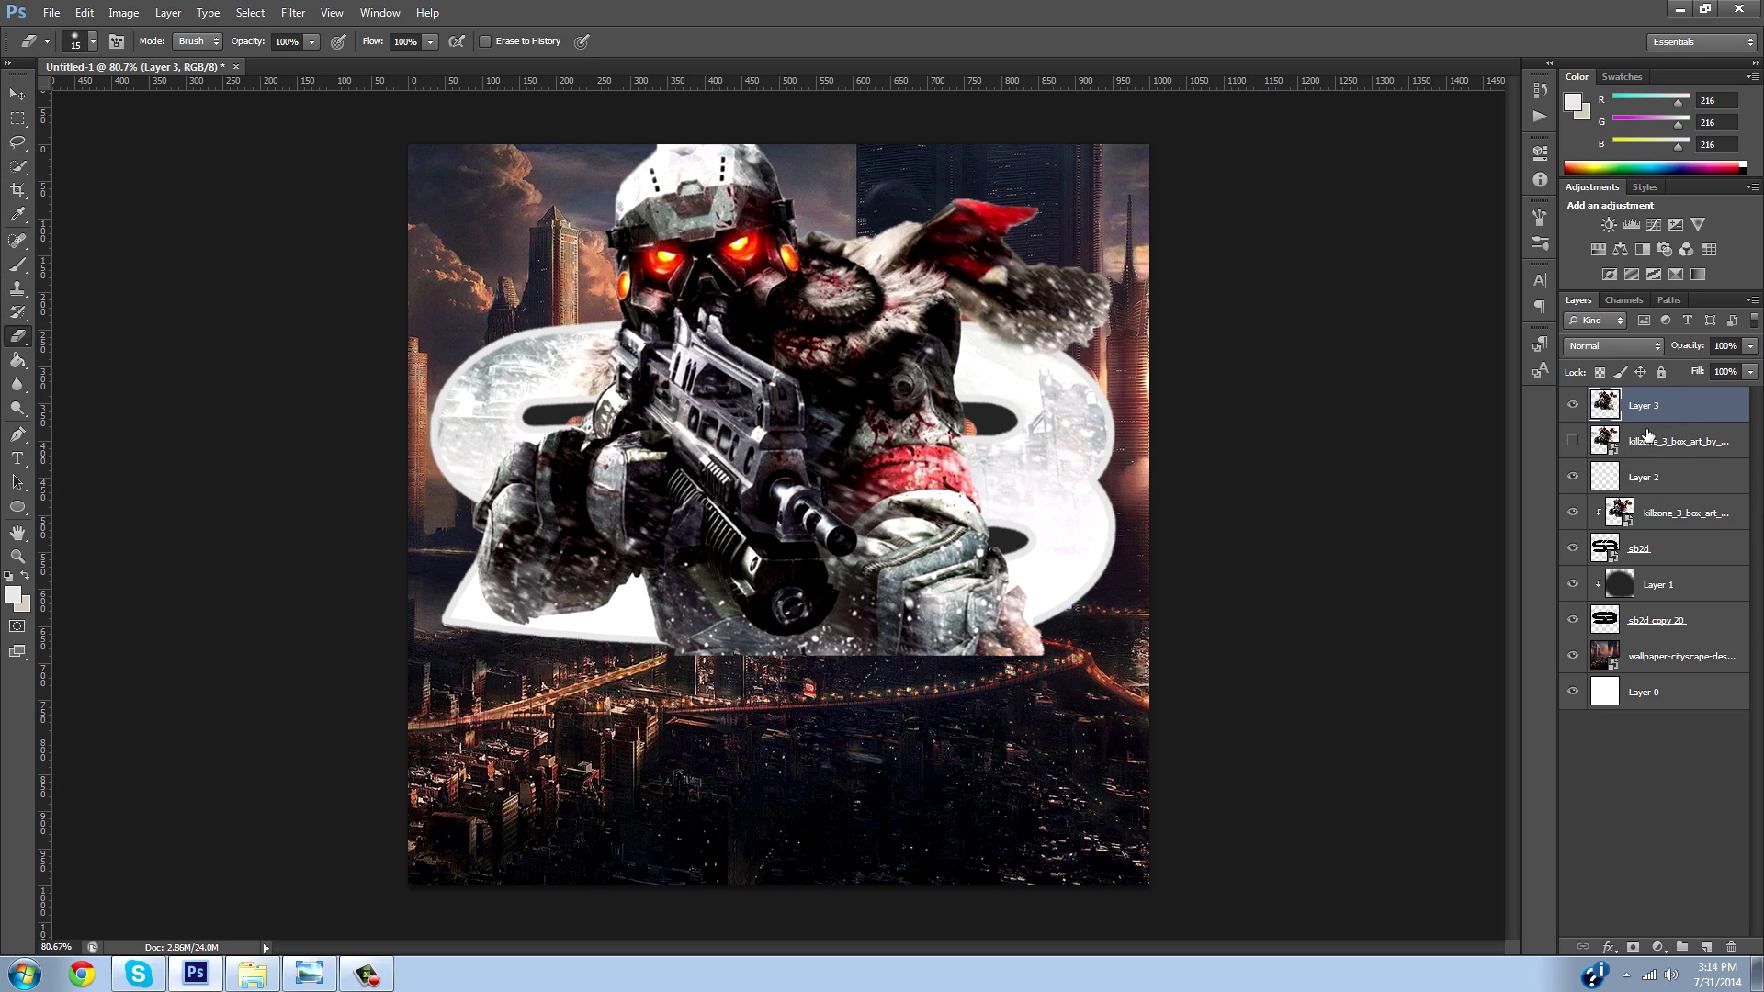
{"action": "key", "text": "bracketright"}
{"action": "key", "text": "bracketright"}
{"action": "key", "text": "bracketright"}
{"action": "key", "text": "bracketright"}
{"action": "key", "text": "bracketright"}
{"action": "key", "text": "bracketright"}
{"action": "key", "text": "bracketright"}
{"action": "key", "text": "bracketright"}
{"action": "key", "text": "bracketright"}
{"action": "key", "text": "bracketright"}
{"action": "key", "text": "bracketright"}
{"action": "left_click_drag", "start_coordinate": [1696, 349], "coordinate": [1674, 356]}
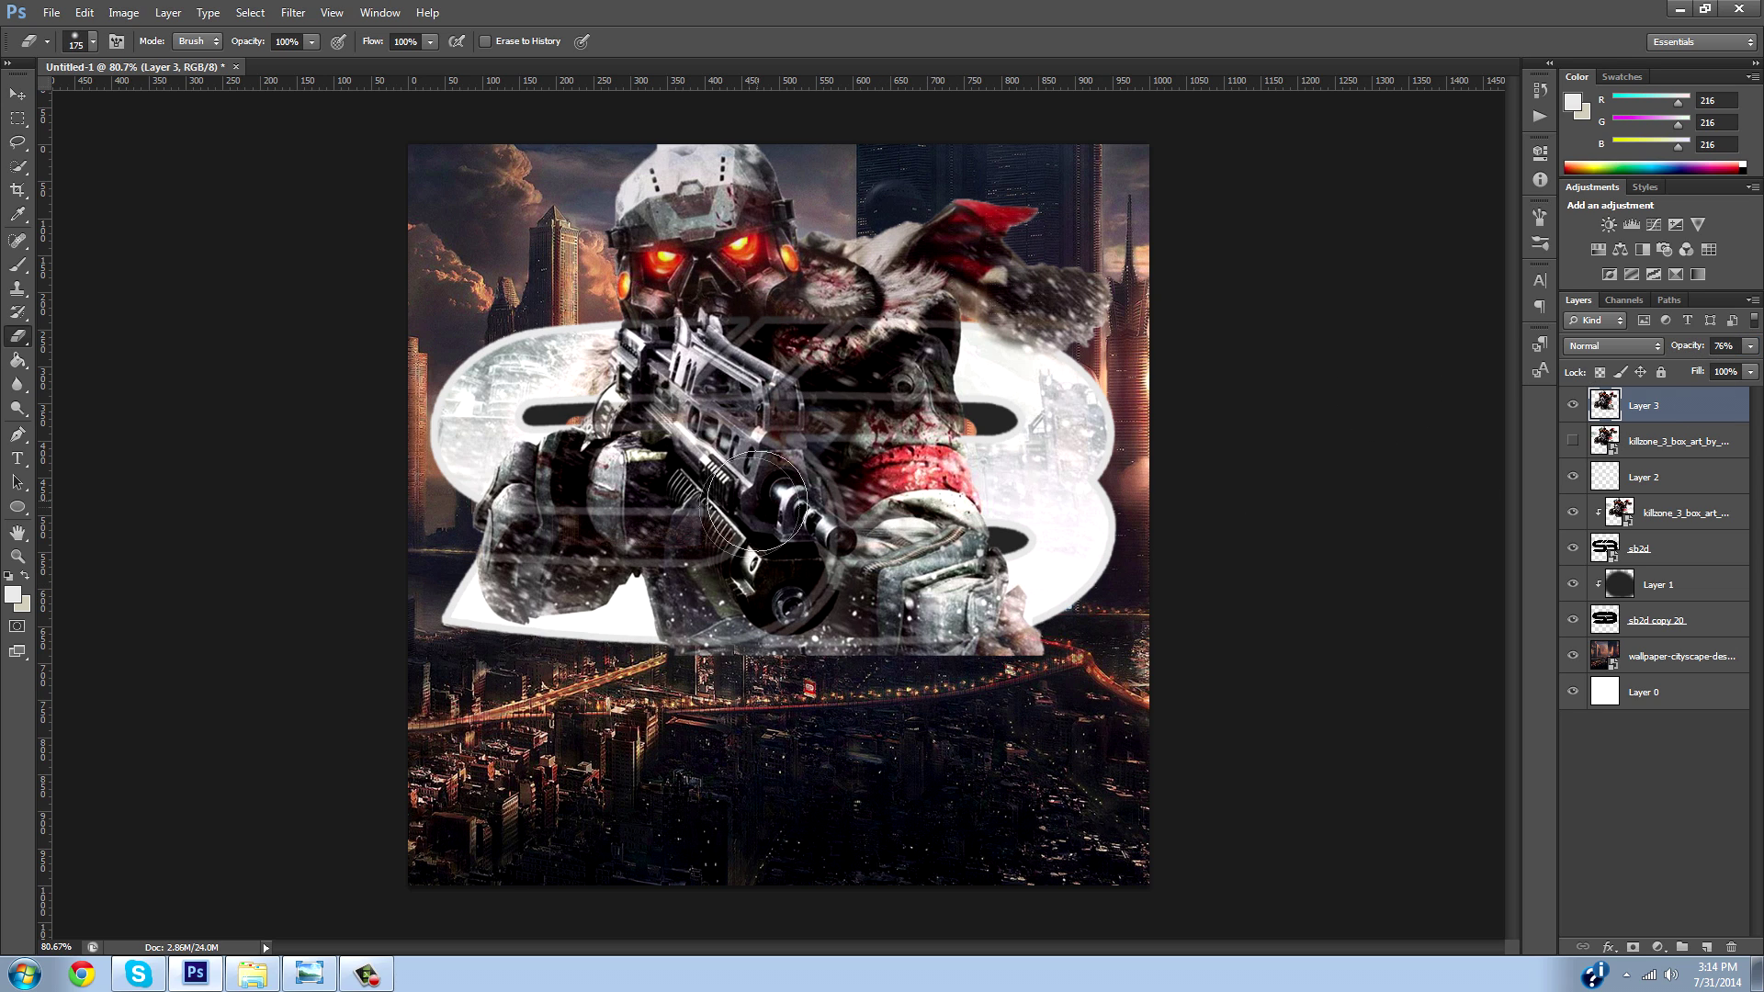
Try erasing the soldier over the S logo's bars, then undo those erasures.
{"action": "mouse_move", "coordinate": [983, 542]}
{"action": "left_mouse_down"}
{"action": "mouse_move", "coordinate": [625, 514]}
{"action": "mouse_move", "coordinate": [1033, 527]}
{"action": "mouse_move", "coordinate": [1137, 634]}
{"action": "mouse_move", "coordinate": [1062, 644]}
{"action": "mouse_move", "coordinate": [888, 575]}
{"action": "mouse_move", "coordinate": [573, 589]}
{"action": "mouse_move", "coordinate": [434, 517]}
{"action": "mouse_move", "coordinate": [500, 597]}
{"action": "mouse_move", "coordinate": [497, 548]}
{"action": "left_mouse_up"}
{"action": "key", "text": "ctrl+z"}
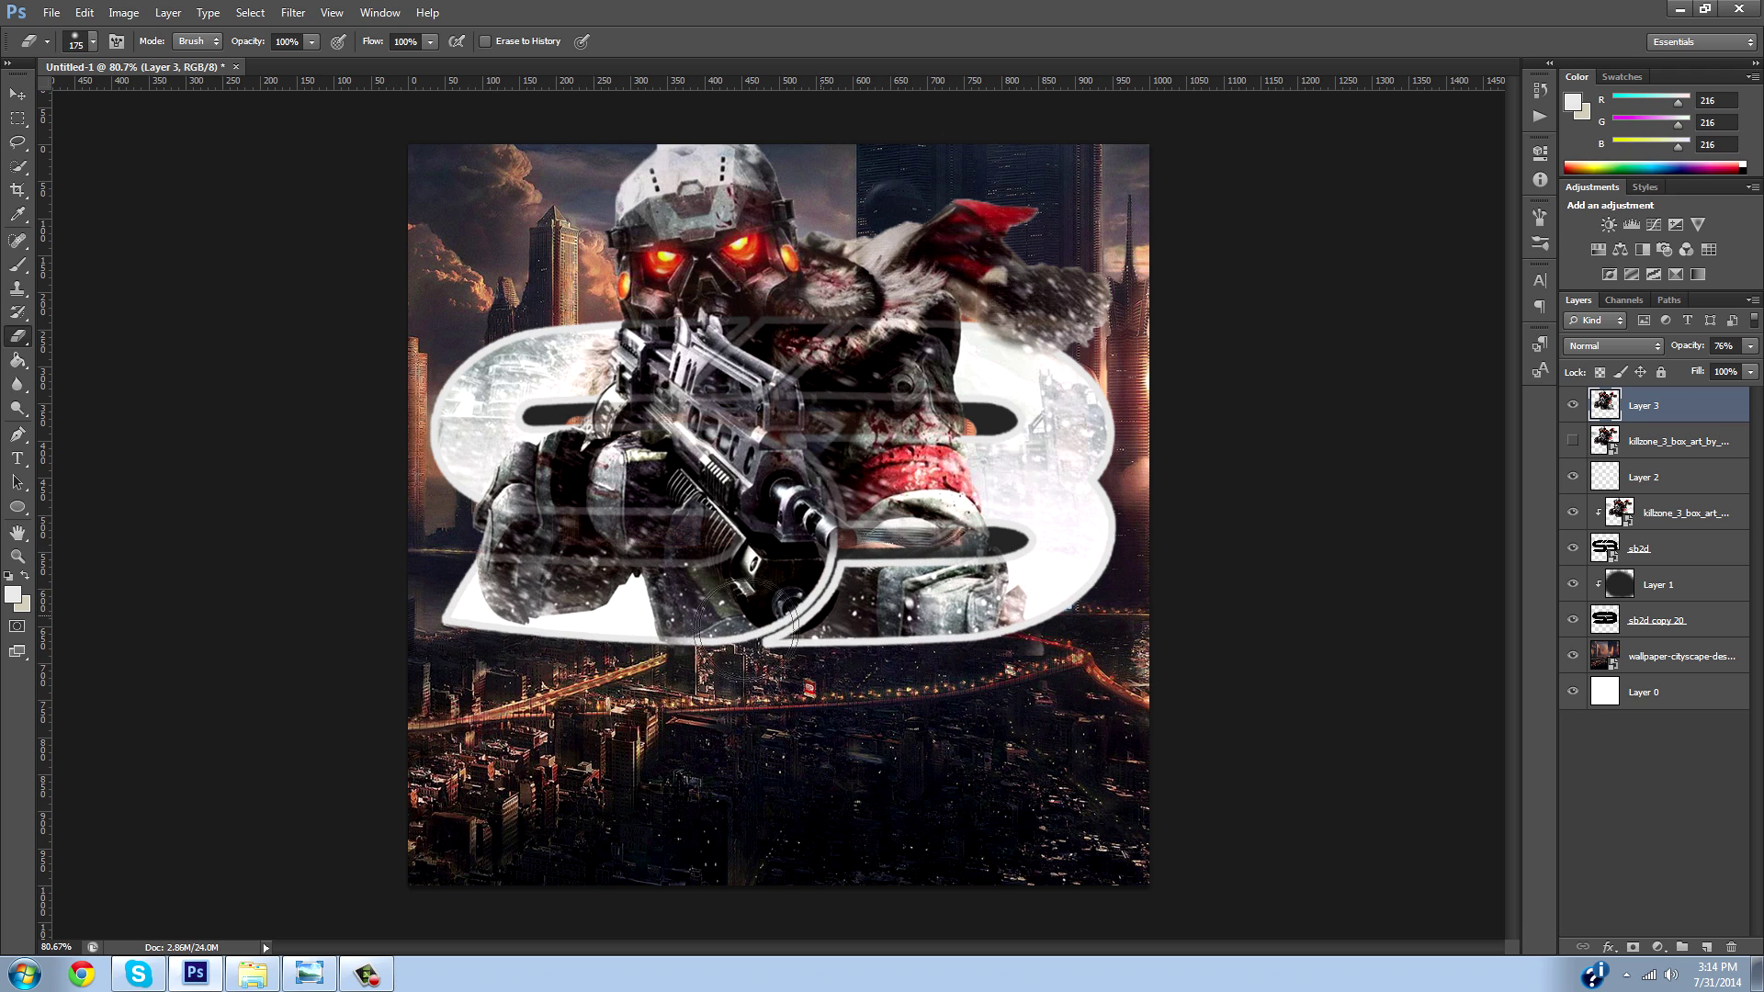
{"action": "left_click_drag", "start_coordinate": [840, 547], "coordinate": [918, 540]}
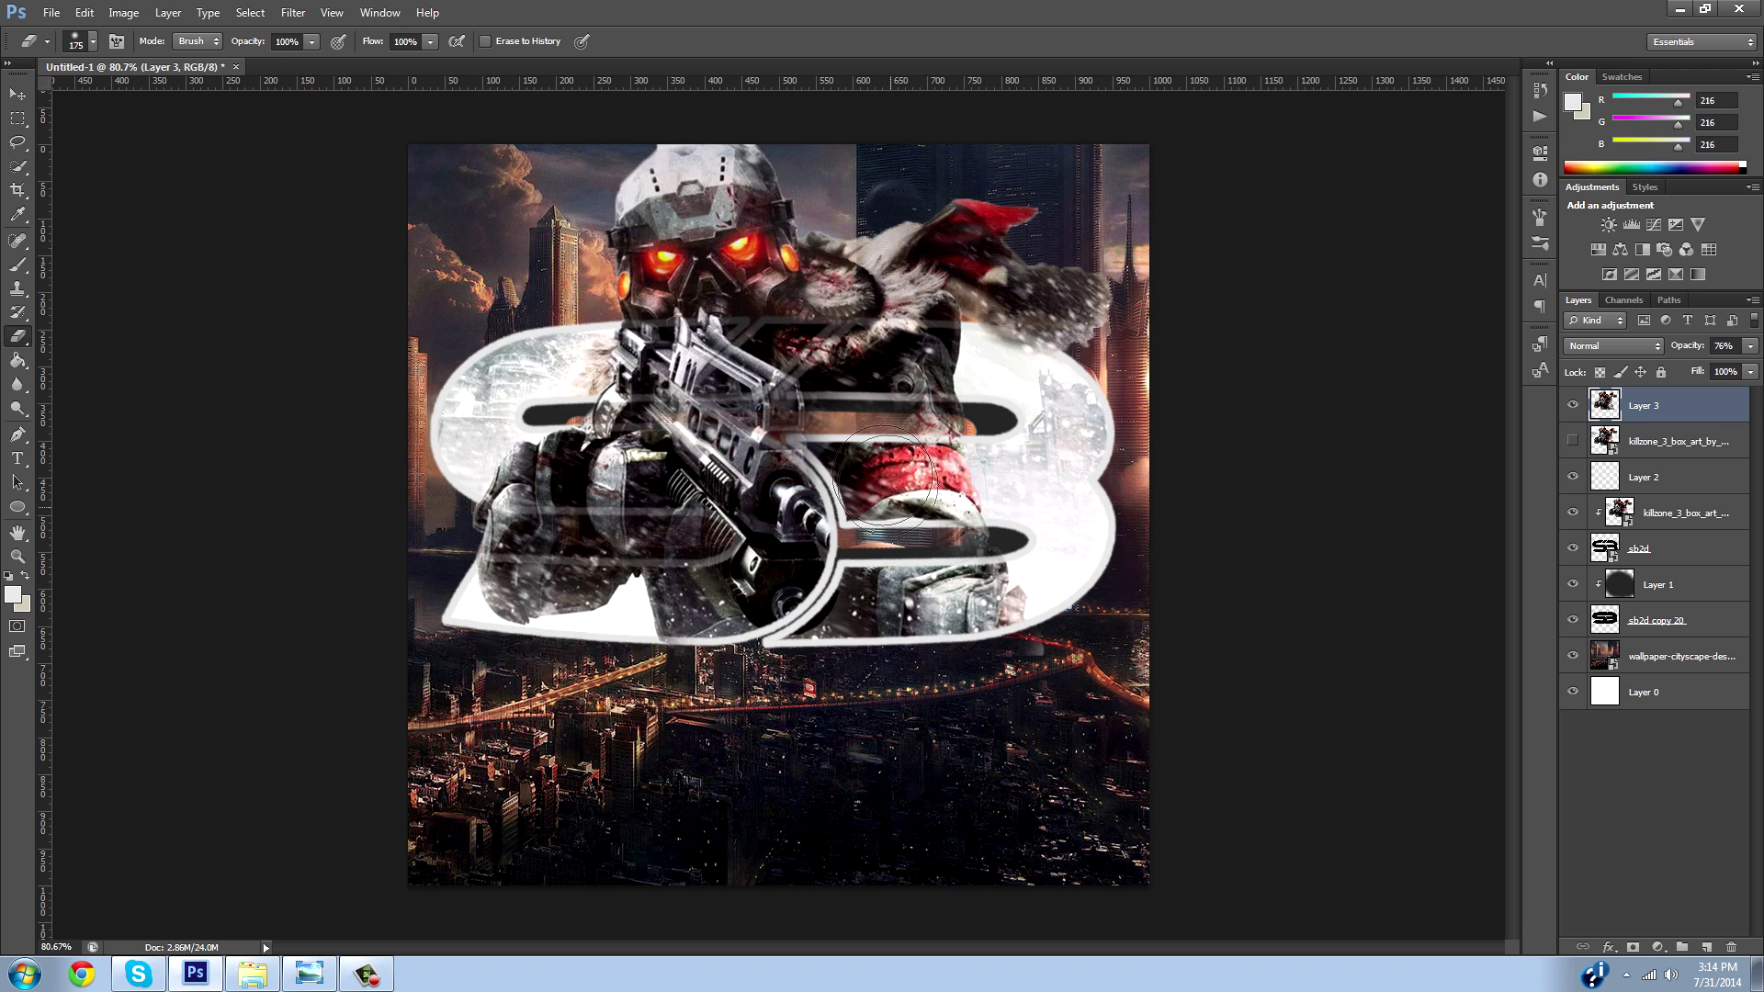
{"action": "key", "text": "ctrl+z"}
{"action": "mouse_move", "coordinate": [919, 570]}
{"action": "left_mouse_down"}
{"action": "mouse_move", "coordinate": [551, 537]}
{"action": "mouse_move", "coordinate": [374, 575]}
{"action": "left_mouse_up"}
{"action": "mouse_move", "coordinate": [606, 487]}
{"action": "left_mouse_down"}
{"action": "mouse_move", "coordinate": [987, 536]}
{"action": "mouse_move", "coordinate": [960, 504]}
{"action": "mouse_move", "coordinate": [988, 476]}
{"action": "mouse_move", "coordinate": [579, 424]}
{"action": "mouse_move", "coordinate": [963, 422]}
{"action": "left_mouse_up"}
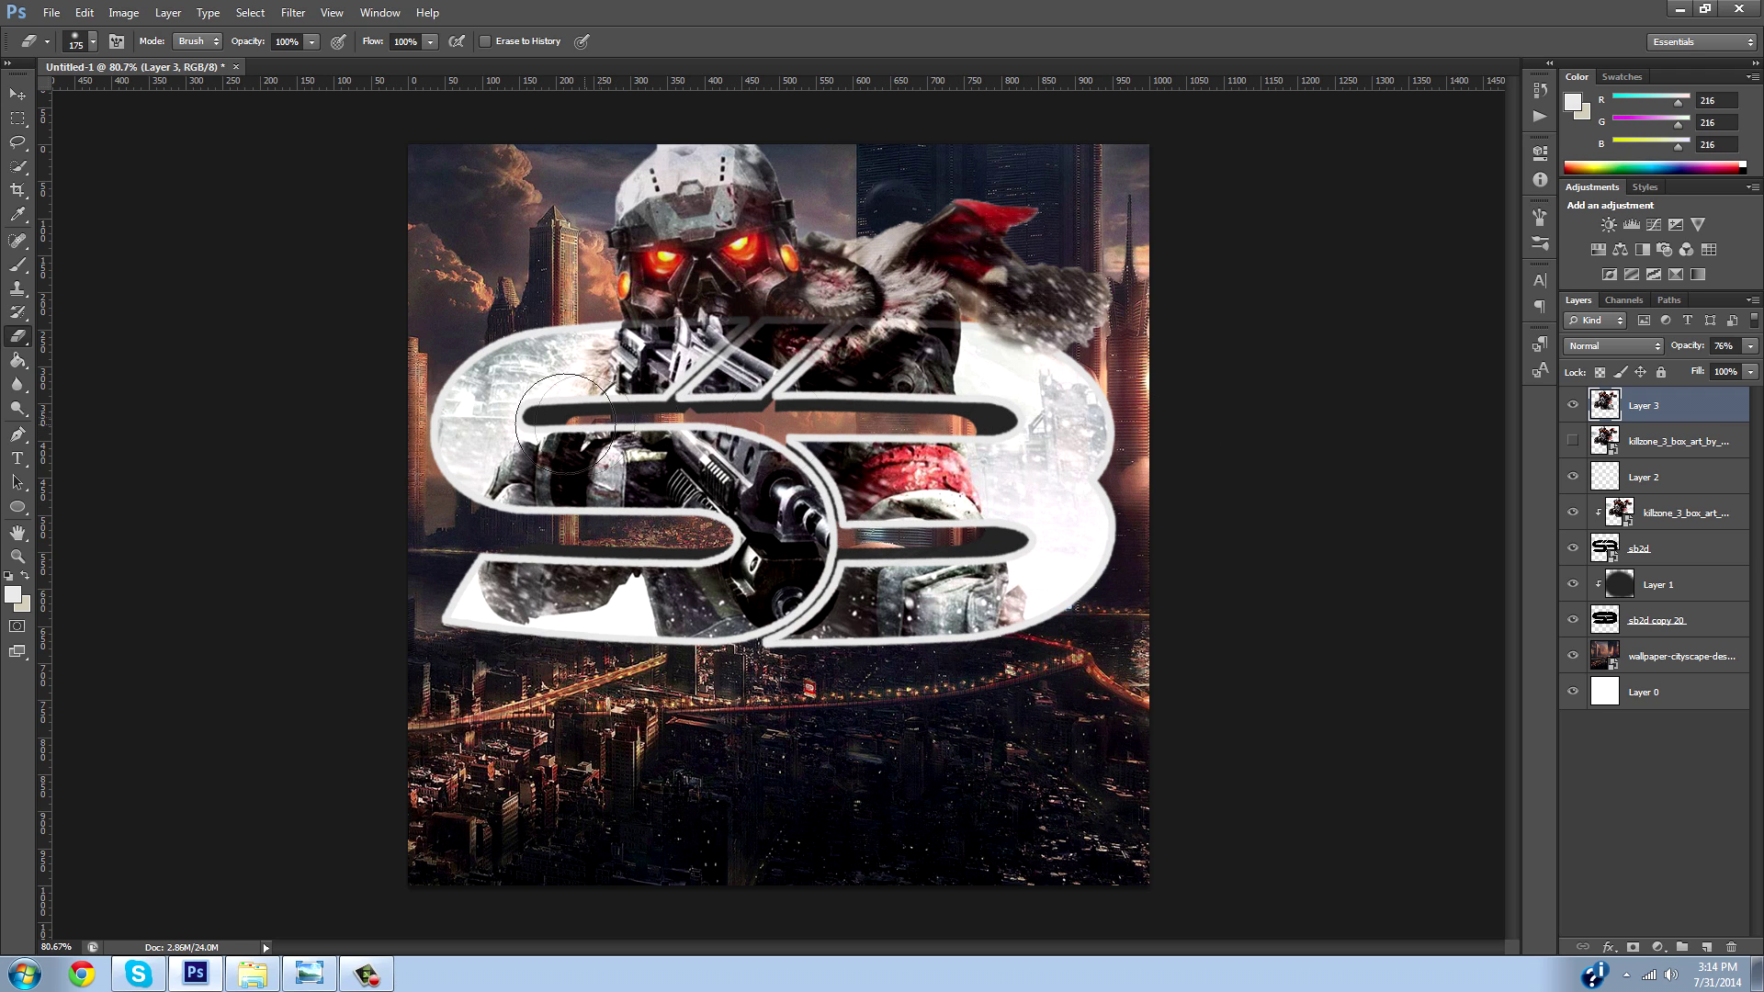
{"action": "left_click_drag", "start_coordinate": [1683, 353], "coordinate": [1759, 363]}
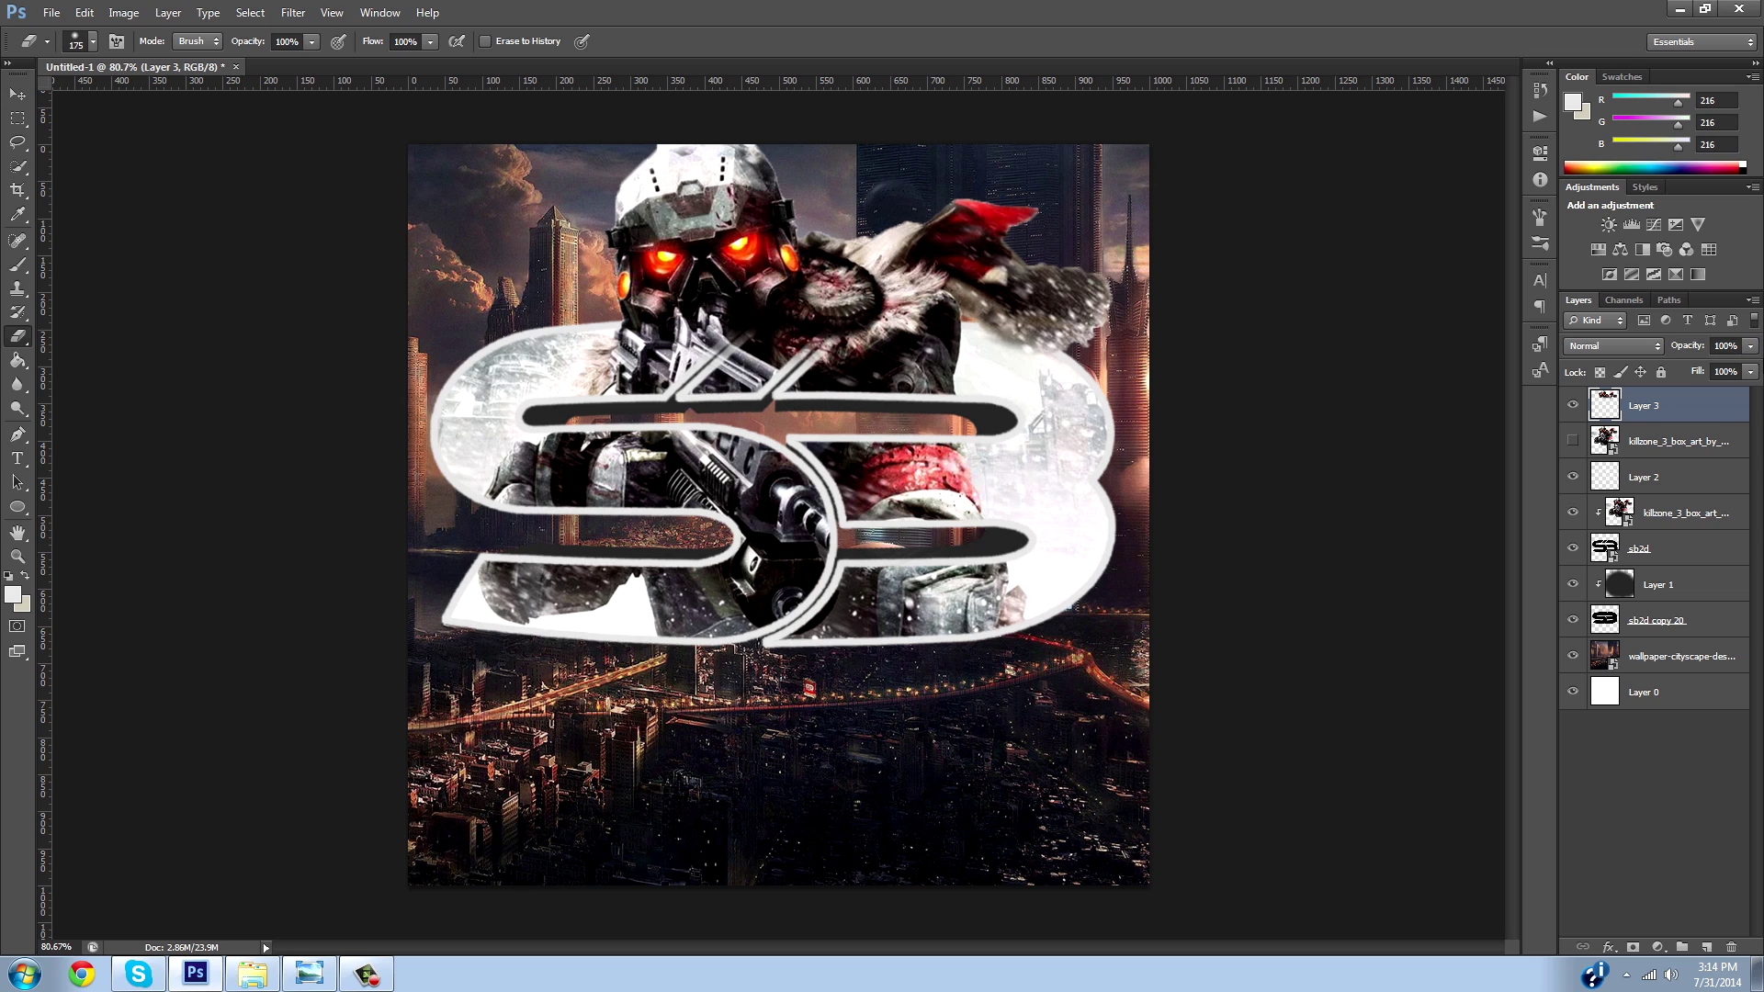
{"action": "left_click", "coordinate": [1679, 441]}
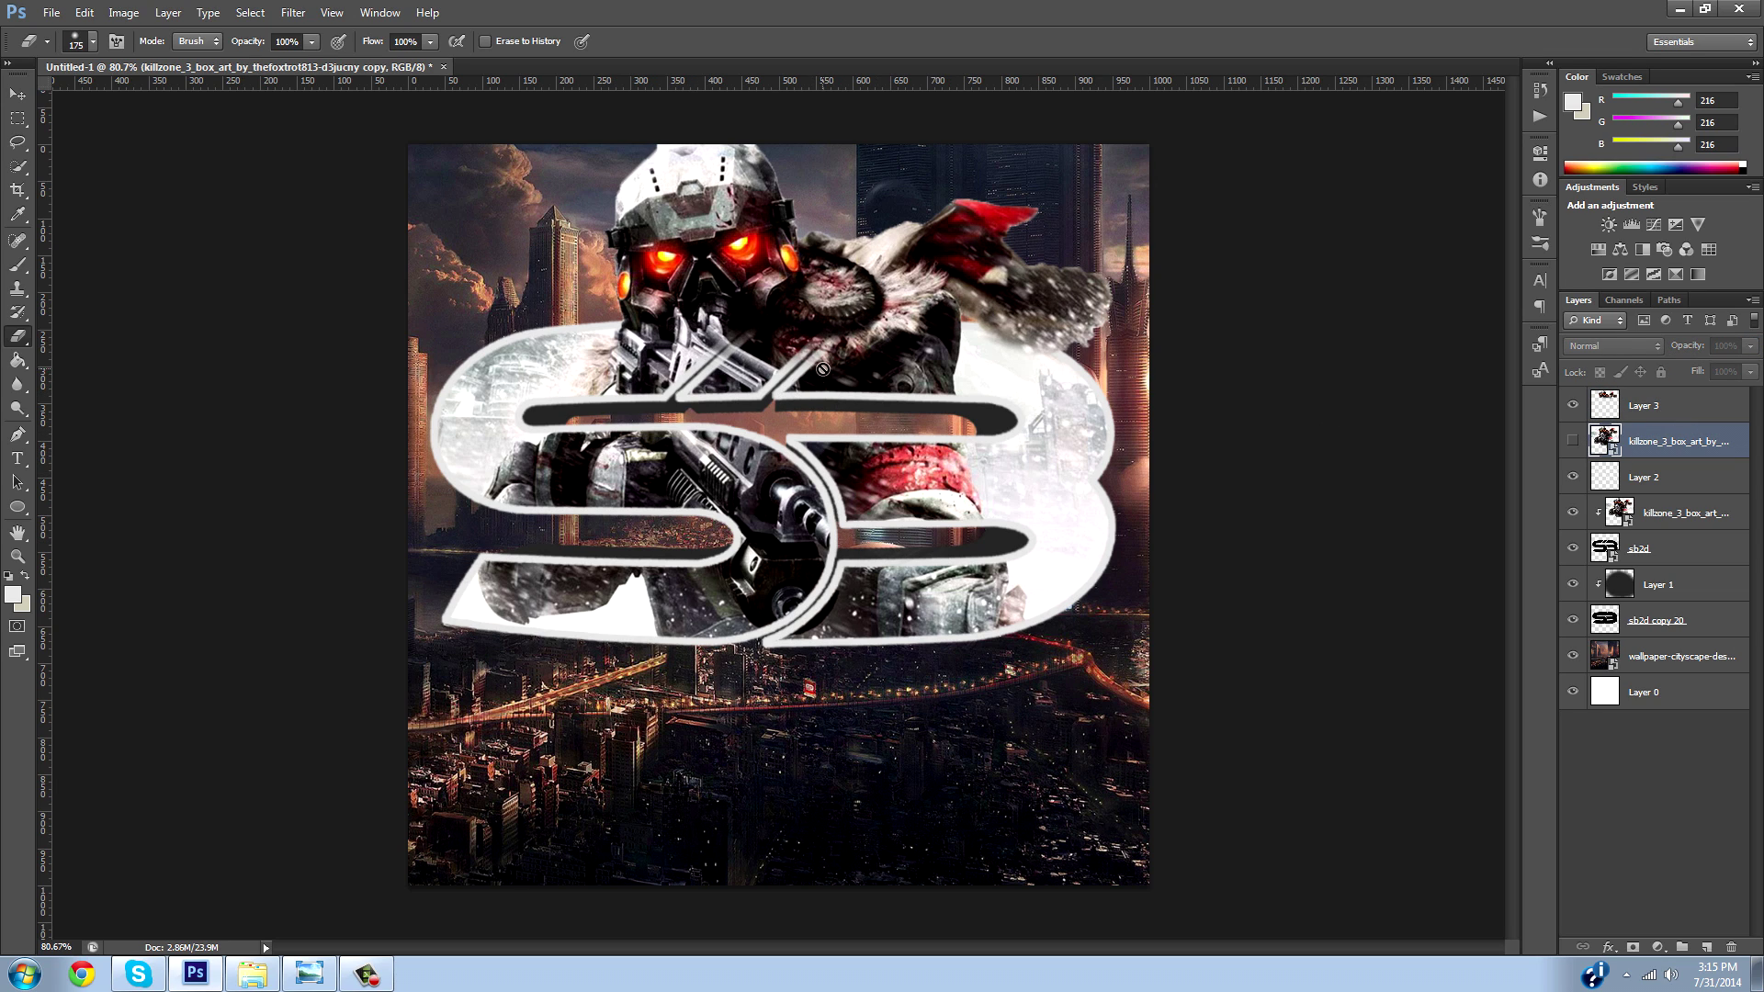
{"action": "key", "text": "ctrl+z"}
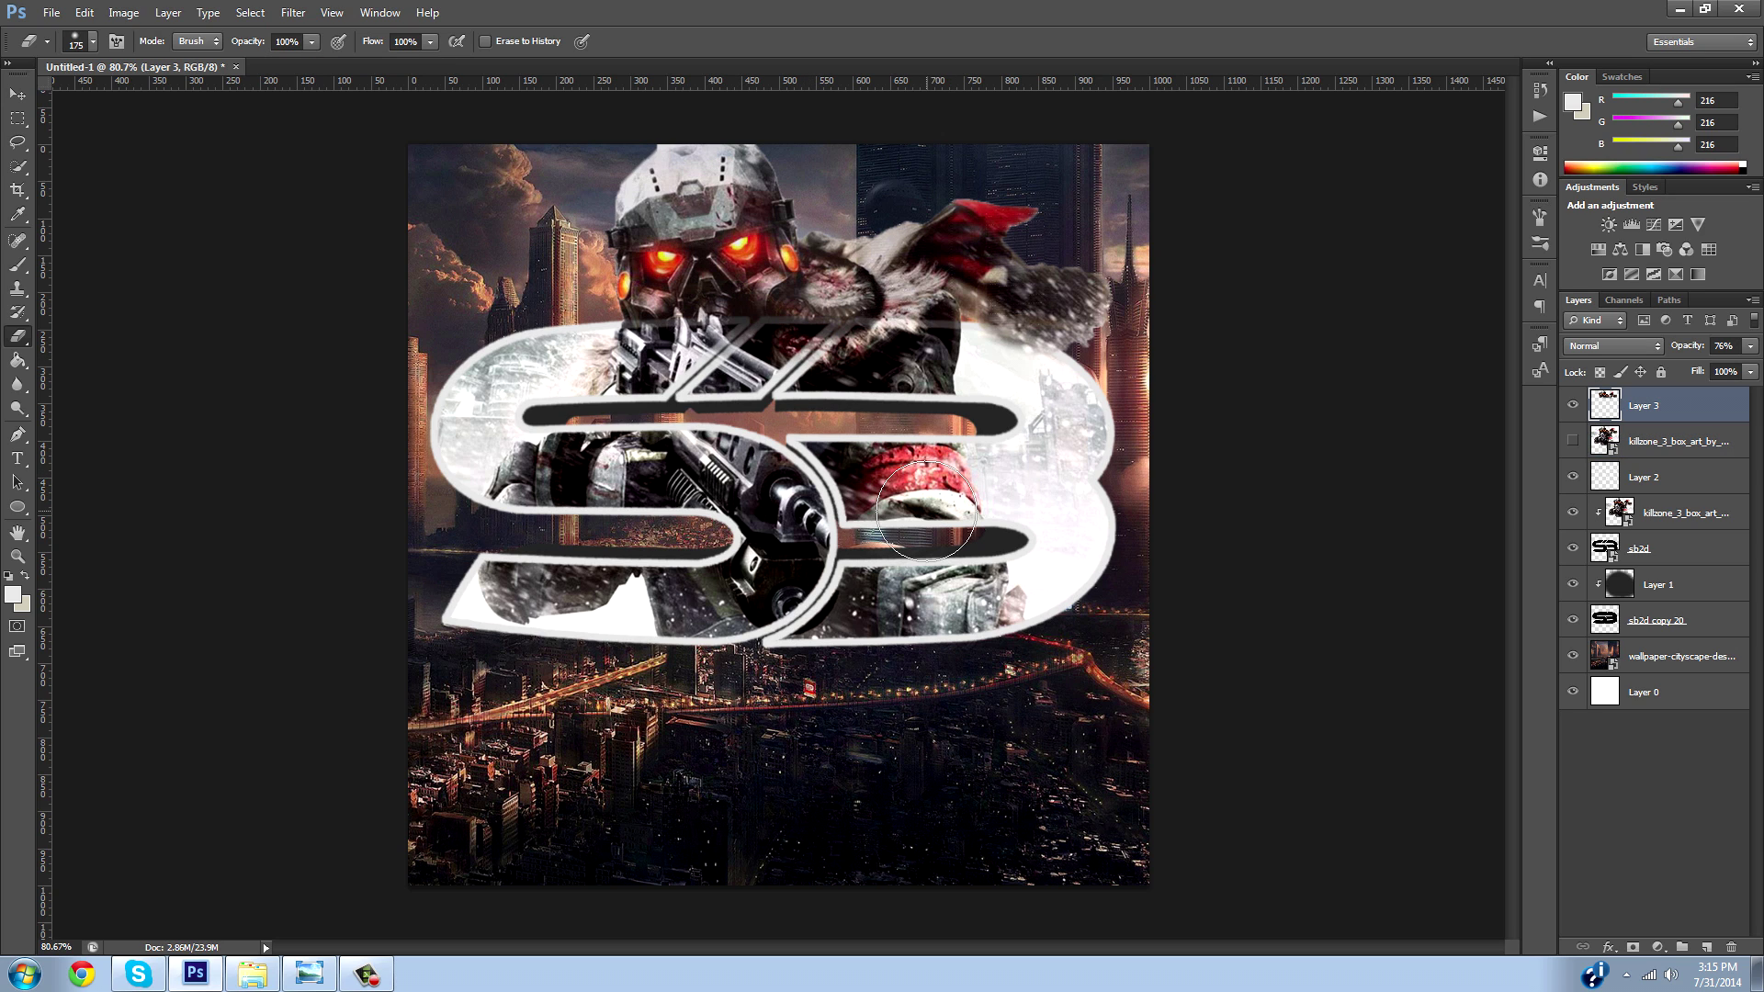
{"action": "key", "text": "ctrl+z"}
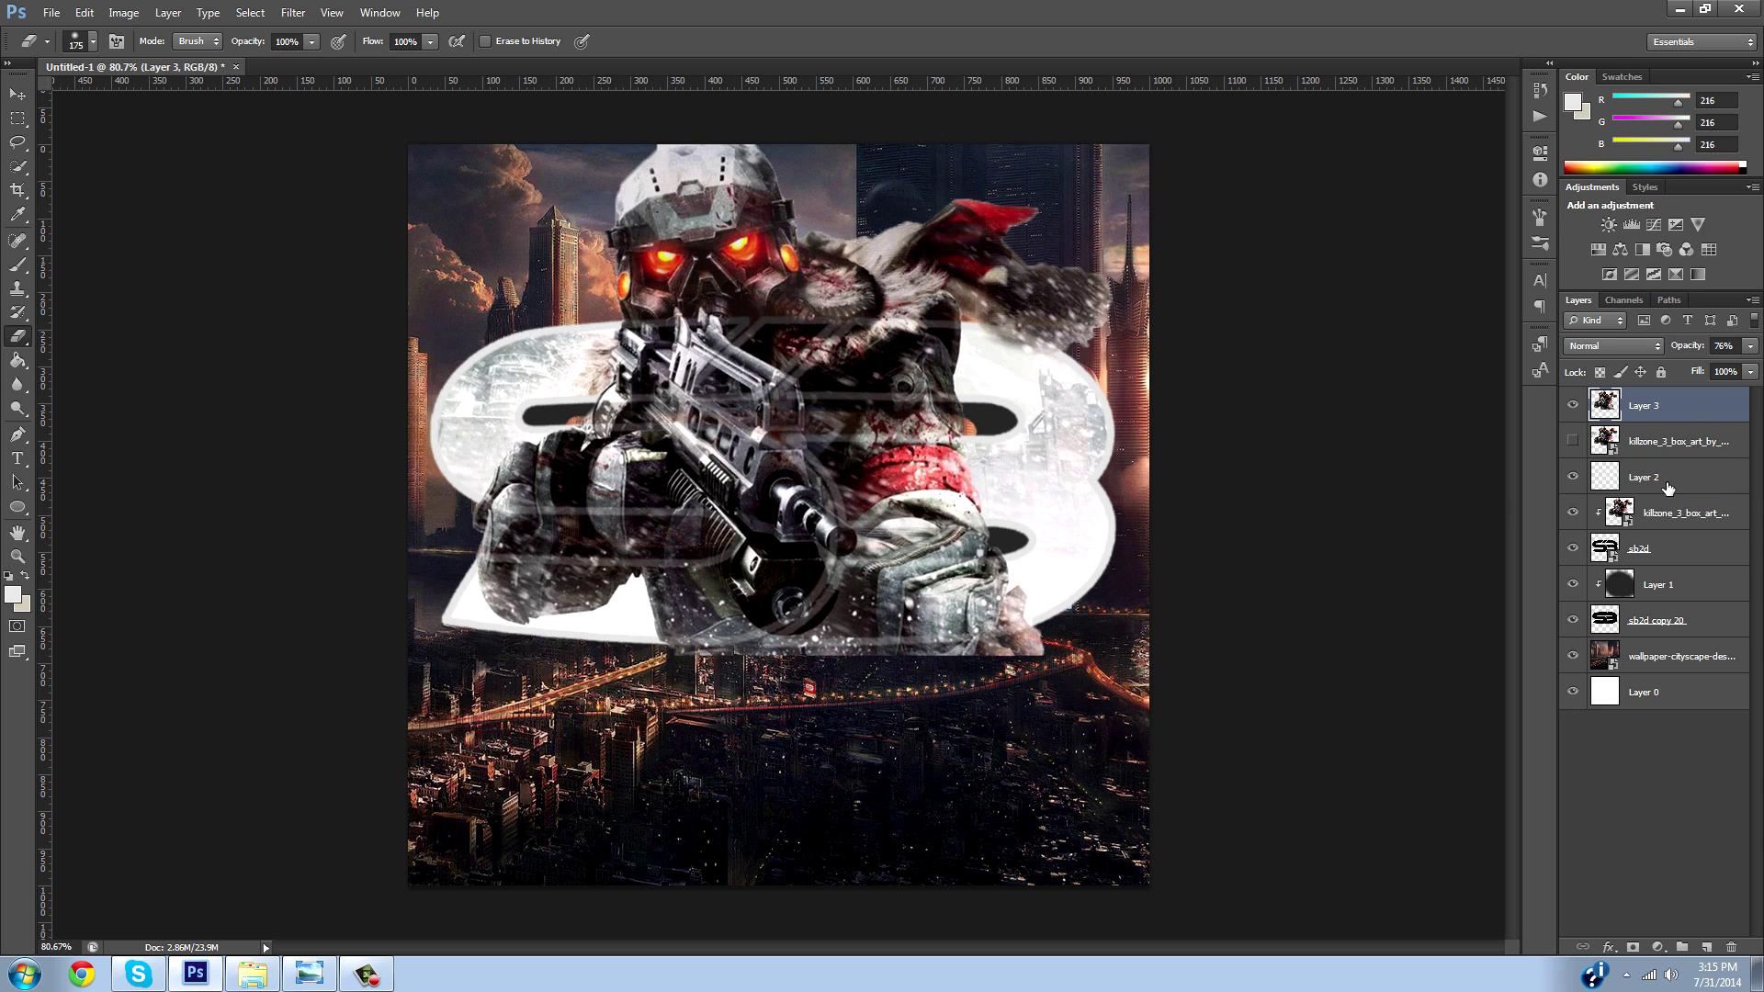
Erase the soldier over the logo's middle and top bars with 80 and 45 px erasers, then restore 100% opacity.
{"action": "mouse_move", "coordinate": [717, 643]}
{"action": "left_mouse_down"}
{"action": "mouse_move", "coordinate": [515, 541]}
{"action": "mouse_move", "coordinate": [1048, 524]}
{"action": "mouse_move", "coordinate": [796, 507]}
{"action": "left_mouse_up"}
{"action": "key", "text": "bracketleft"}
{"action": "key", "text": "bracketleft"}
{"action": "key", "text": "bracketleft"}
{"action": "key", "text": "bracketleft"}
{"action": "key", "text": "bracketleft"}
{"action": "mouse_move", "coordinate": [905, 420]}
{"action": "left_mouse_down"}
{"action": "mouse_move", "coordinate": [970, 427]}
{"action": "mouse_move", "coordinate": [514, 432]}
{"action": "mouse_move", "coordinate": [763, 418]}
{"action": "mouse_move", "coordinate": [1044, 438]}
{"action": "left_mouse_up"}
{"action": "key", "text": "bracketleft"}
{"action": "key", "text": "bracketleft"}
{"action": "key", "text": "bracketleft"}
{"action": "key", "text": "bracketleft"}
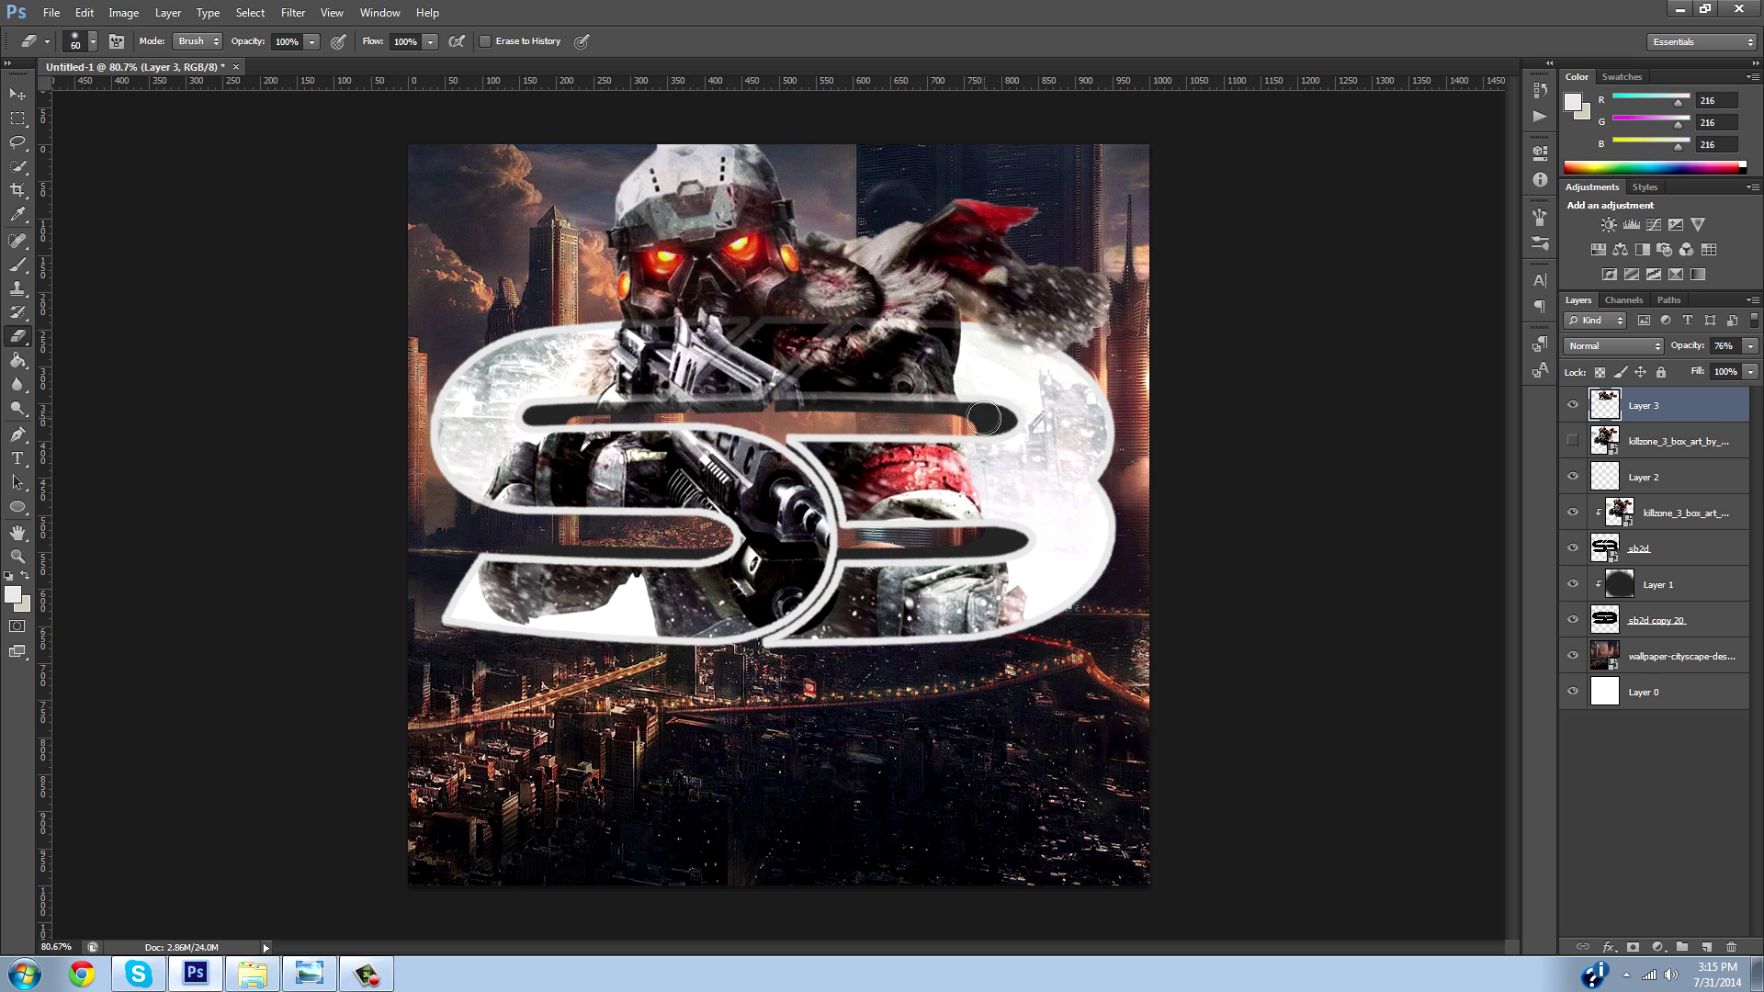
{"action": "left_click_drag", "start_coordinate": [875, 404], "coordinate": [525, 412]}
{"action": "left_click_drag", "start_coordinate": [1687, 347], "coordinate": [1758, 356]}
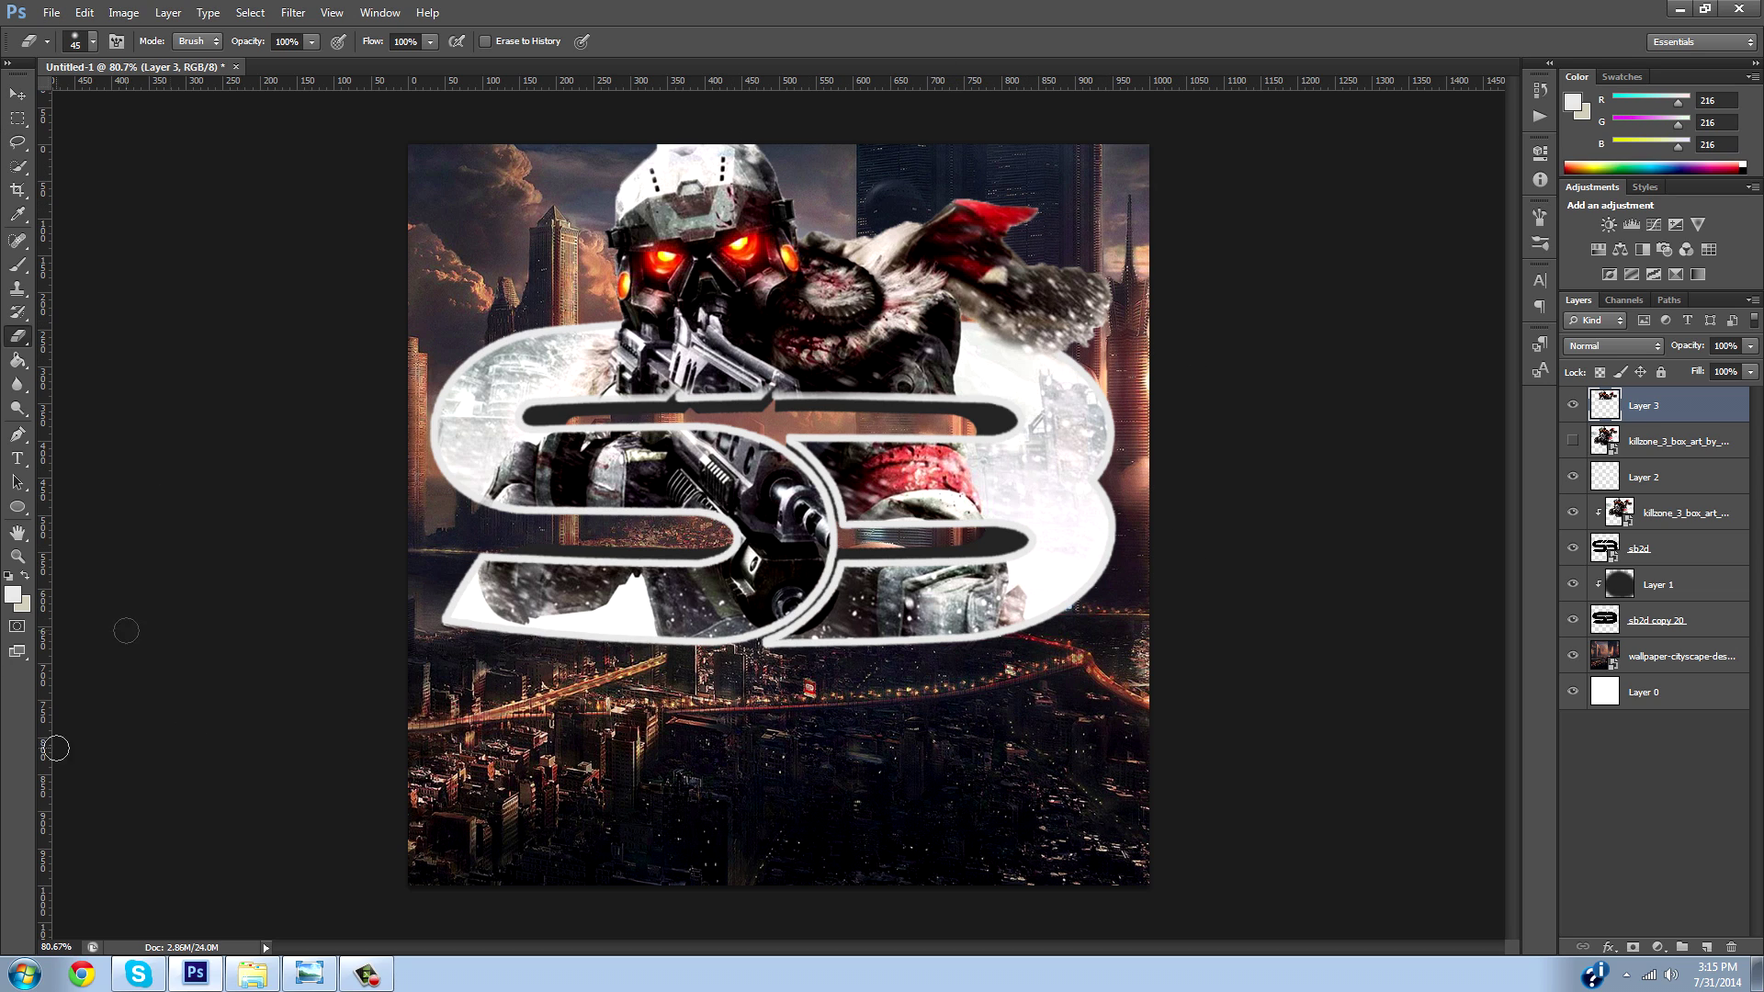
{"action": "left_click", "coordinate": [1689, 633]}
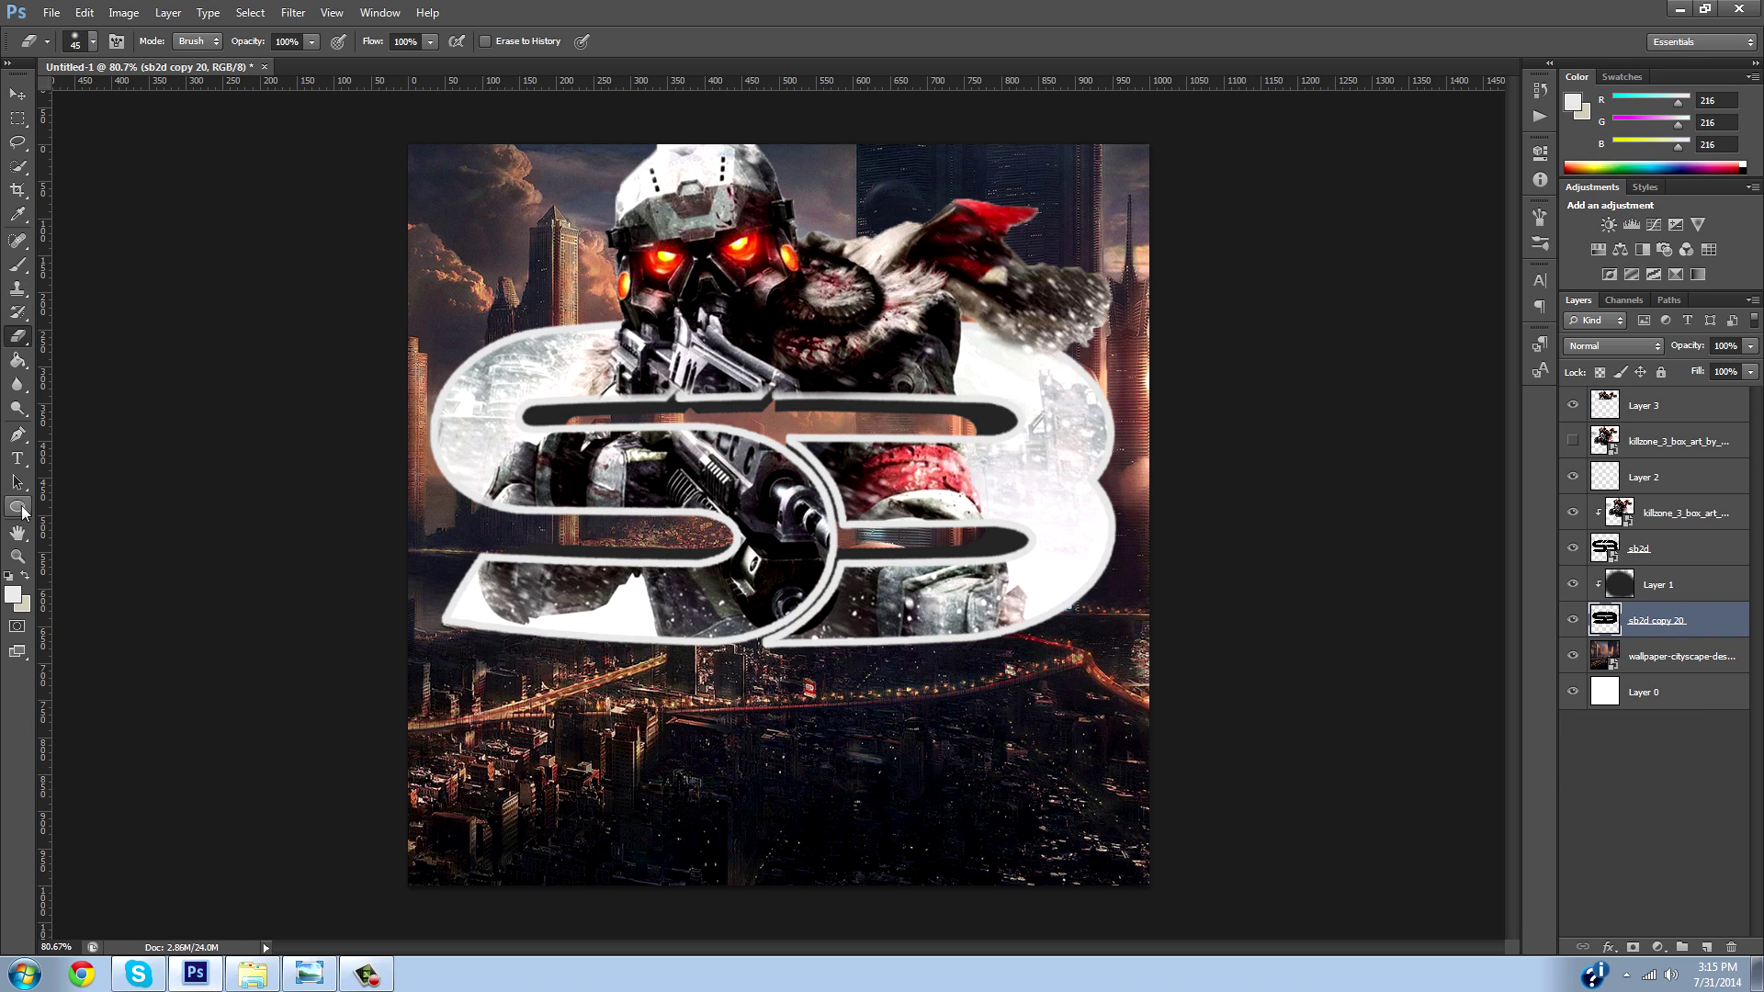
Add centre-aligned near-white 'NAME' text below the SB logo, above the cityscape layer.
{"action": "left_click", "coordinate": [20, 457]}
{"action": "key", "text": "t"}
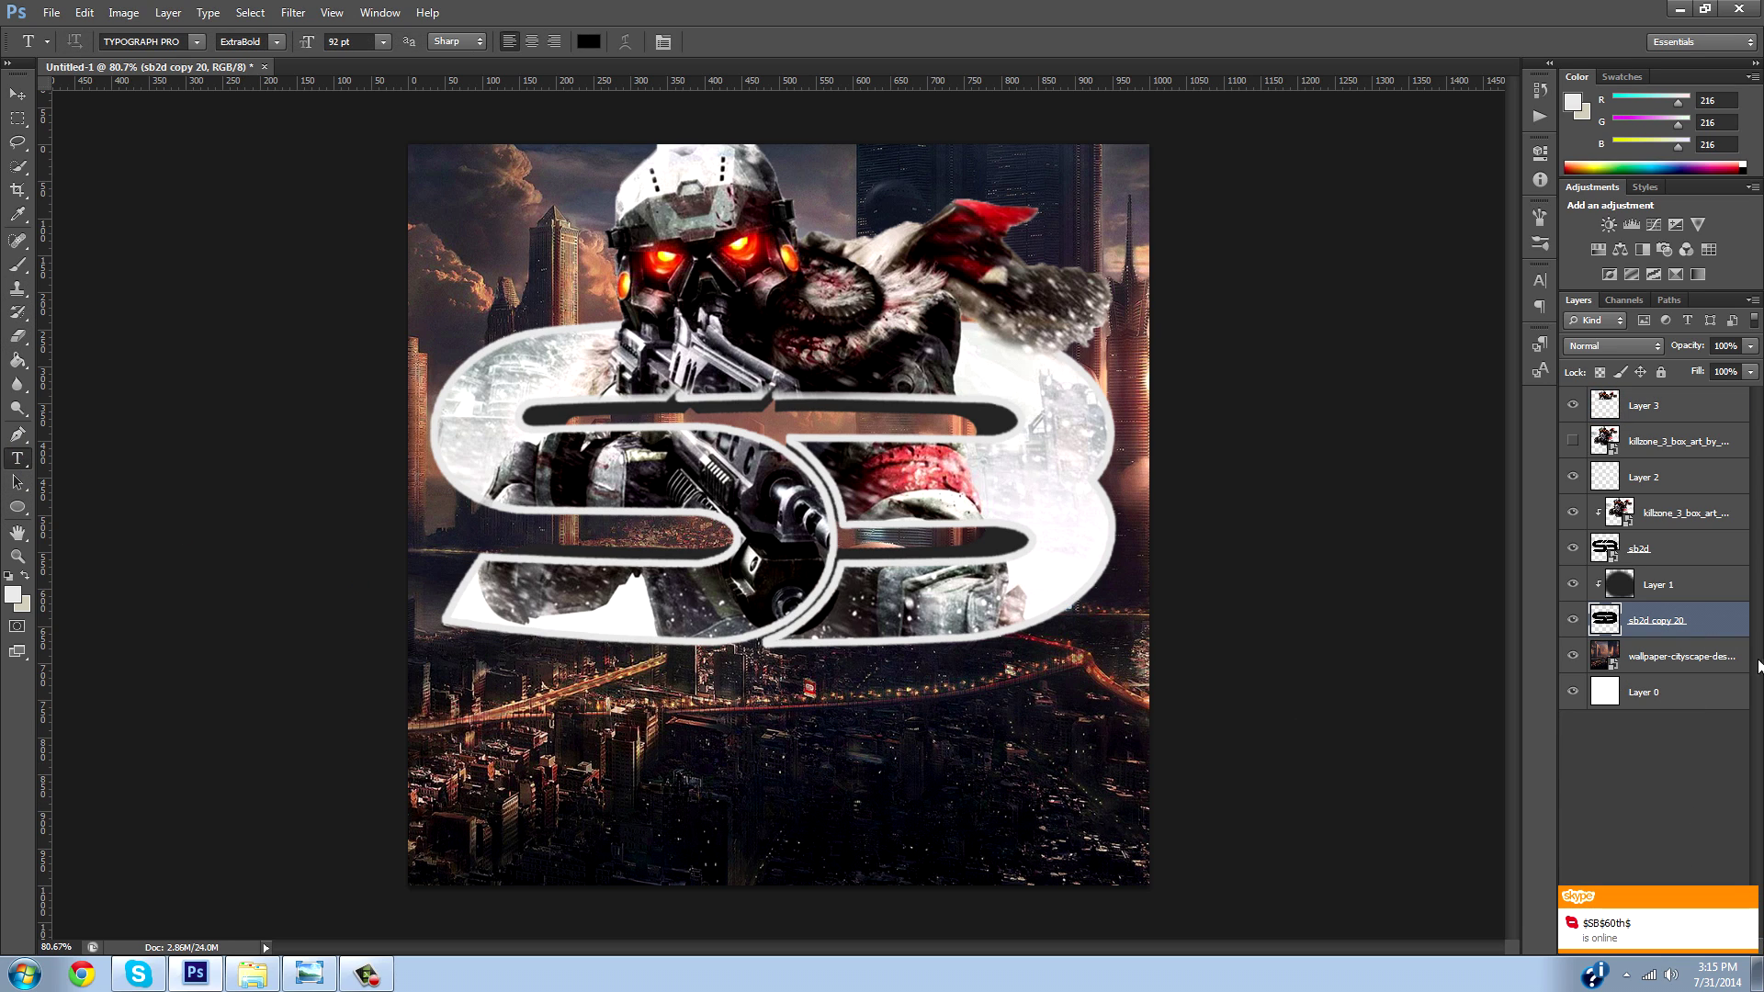
{"action": "left_click", "coordinate": [1733, 664]}
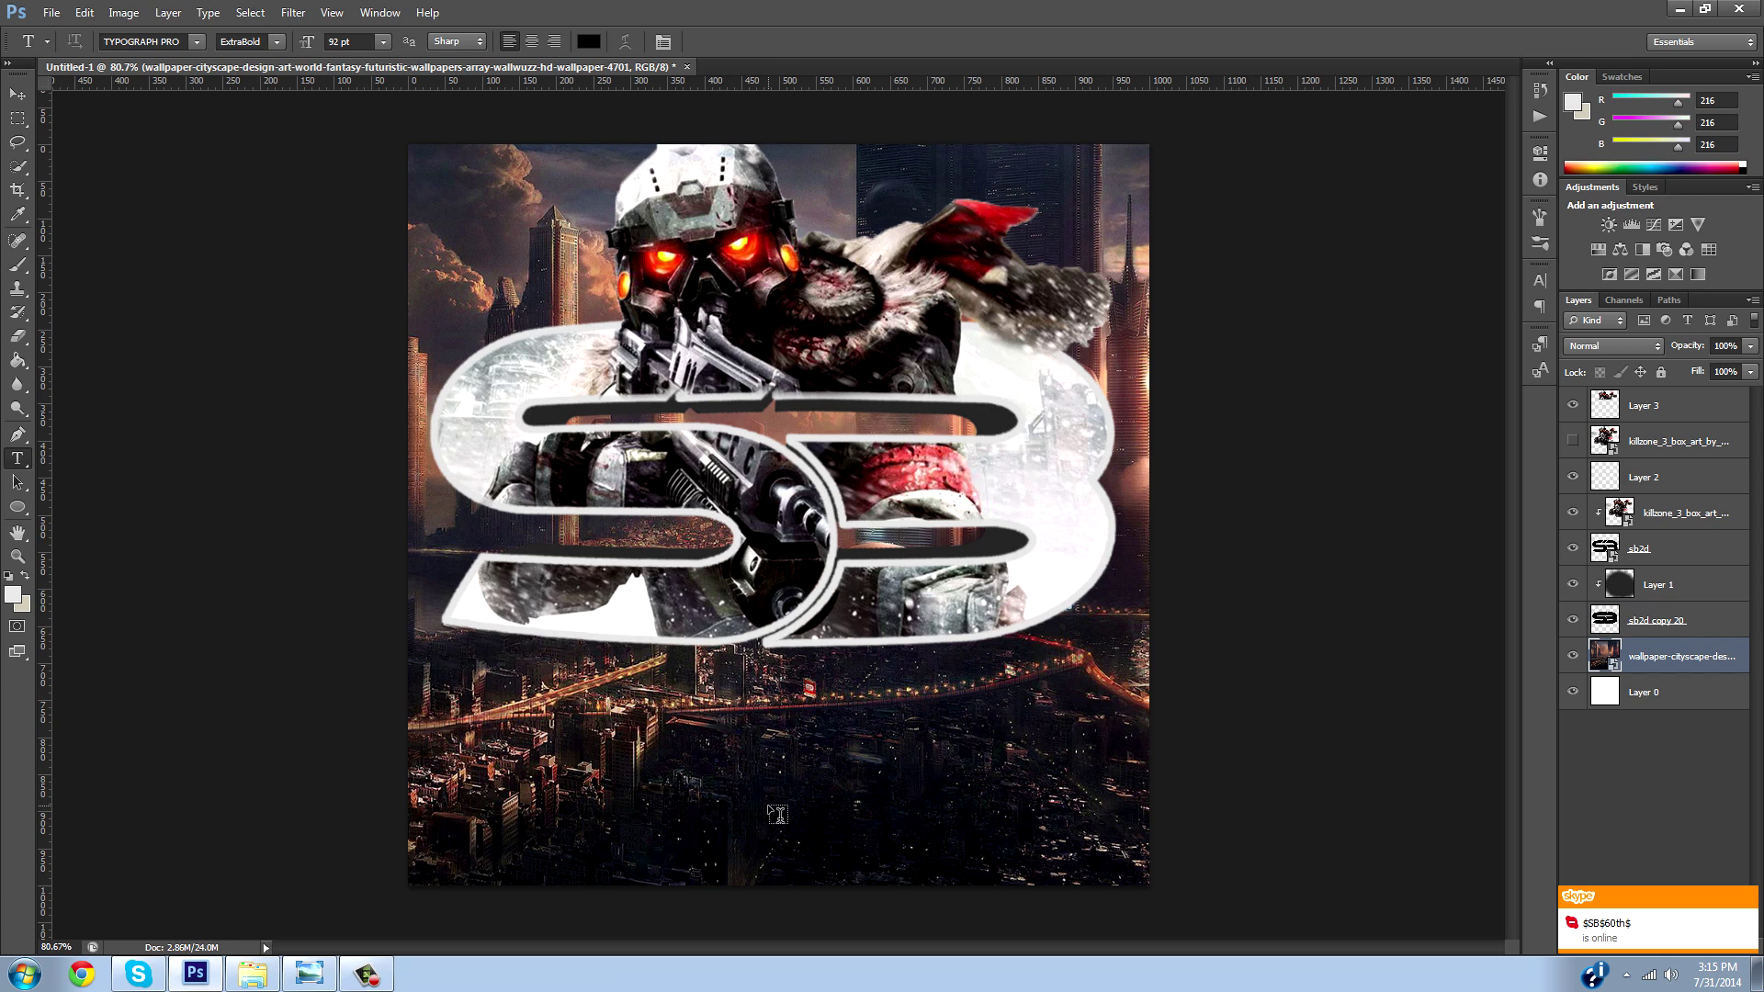
{"action": "left_click", "coordinate": [768, 806]}
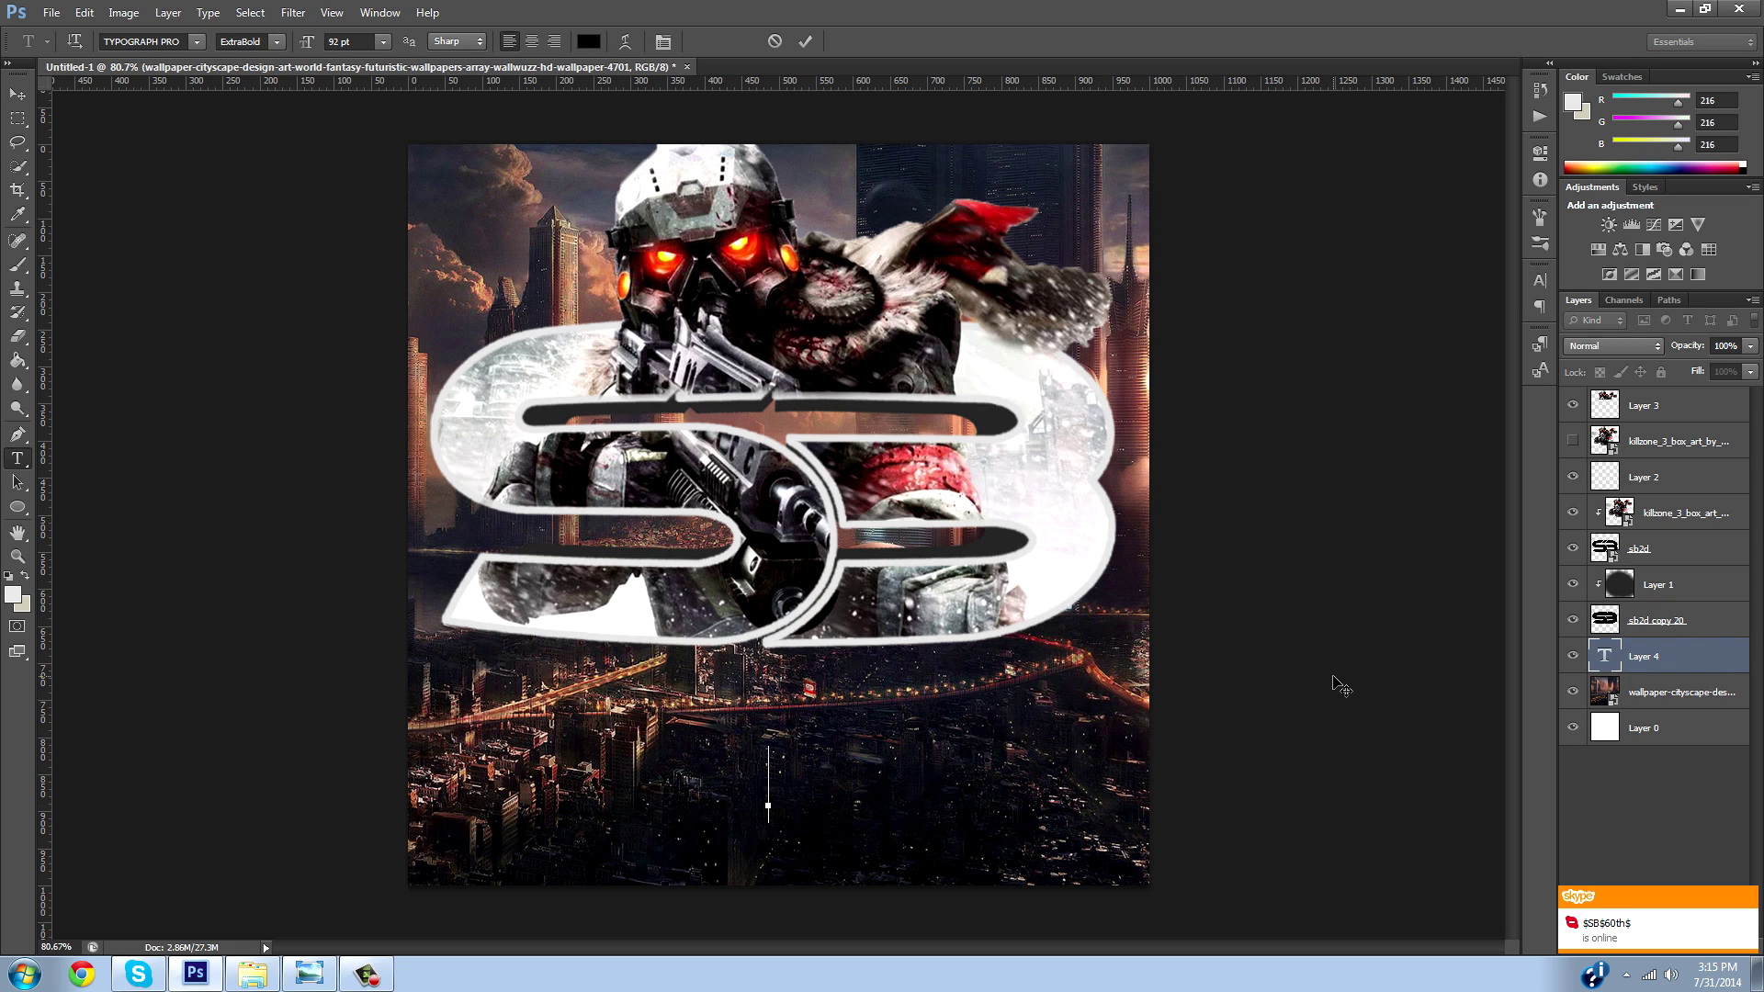
{"action": "type", "text": "NAME"}
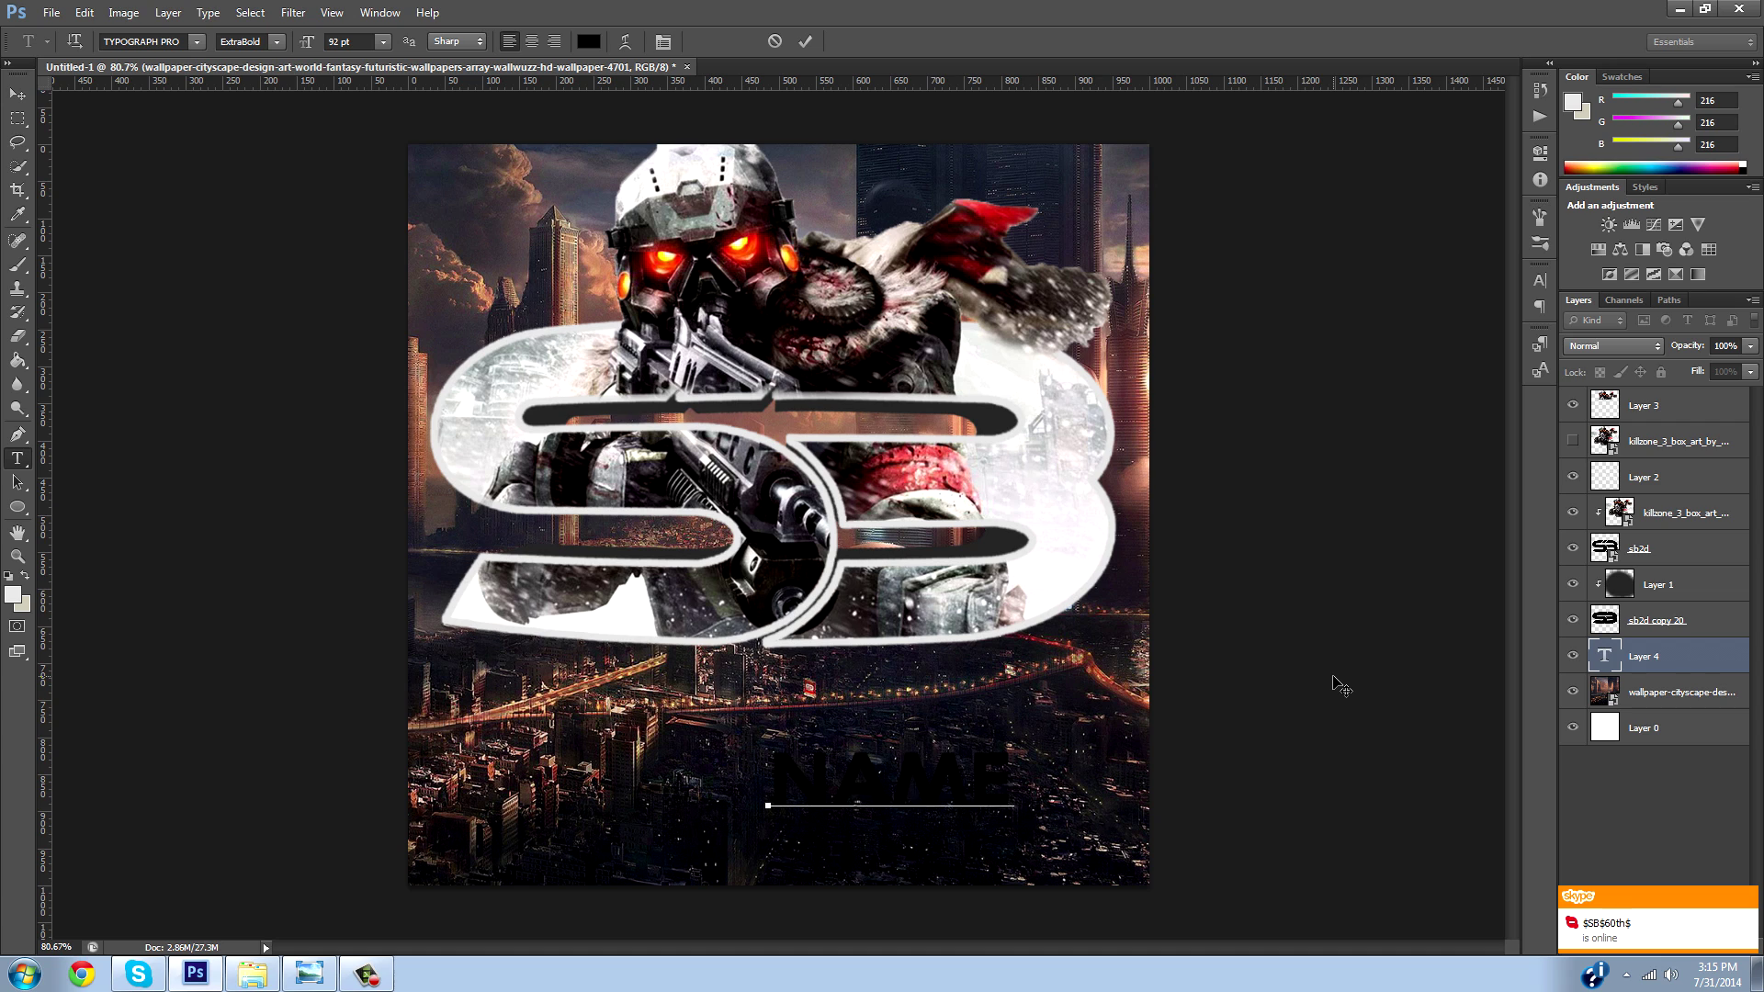
{"action": "key", "text": "ctrl+a"}
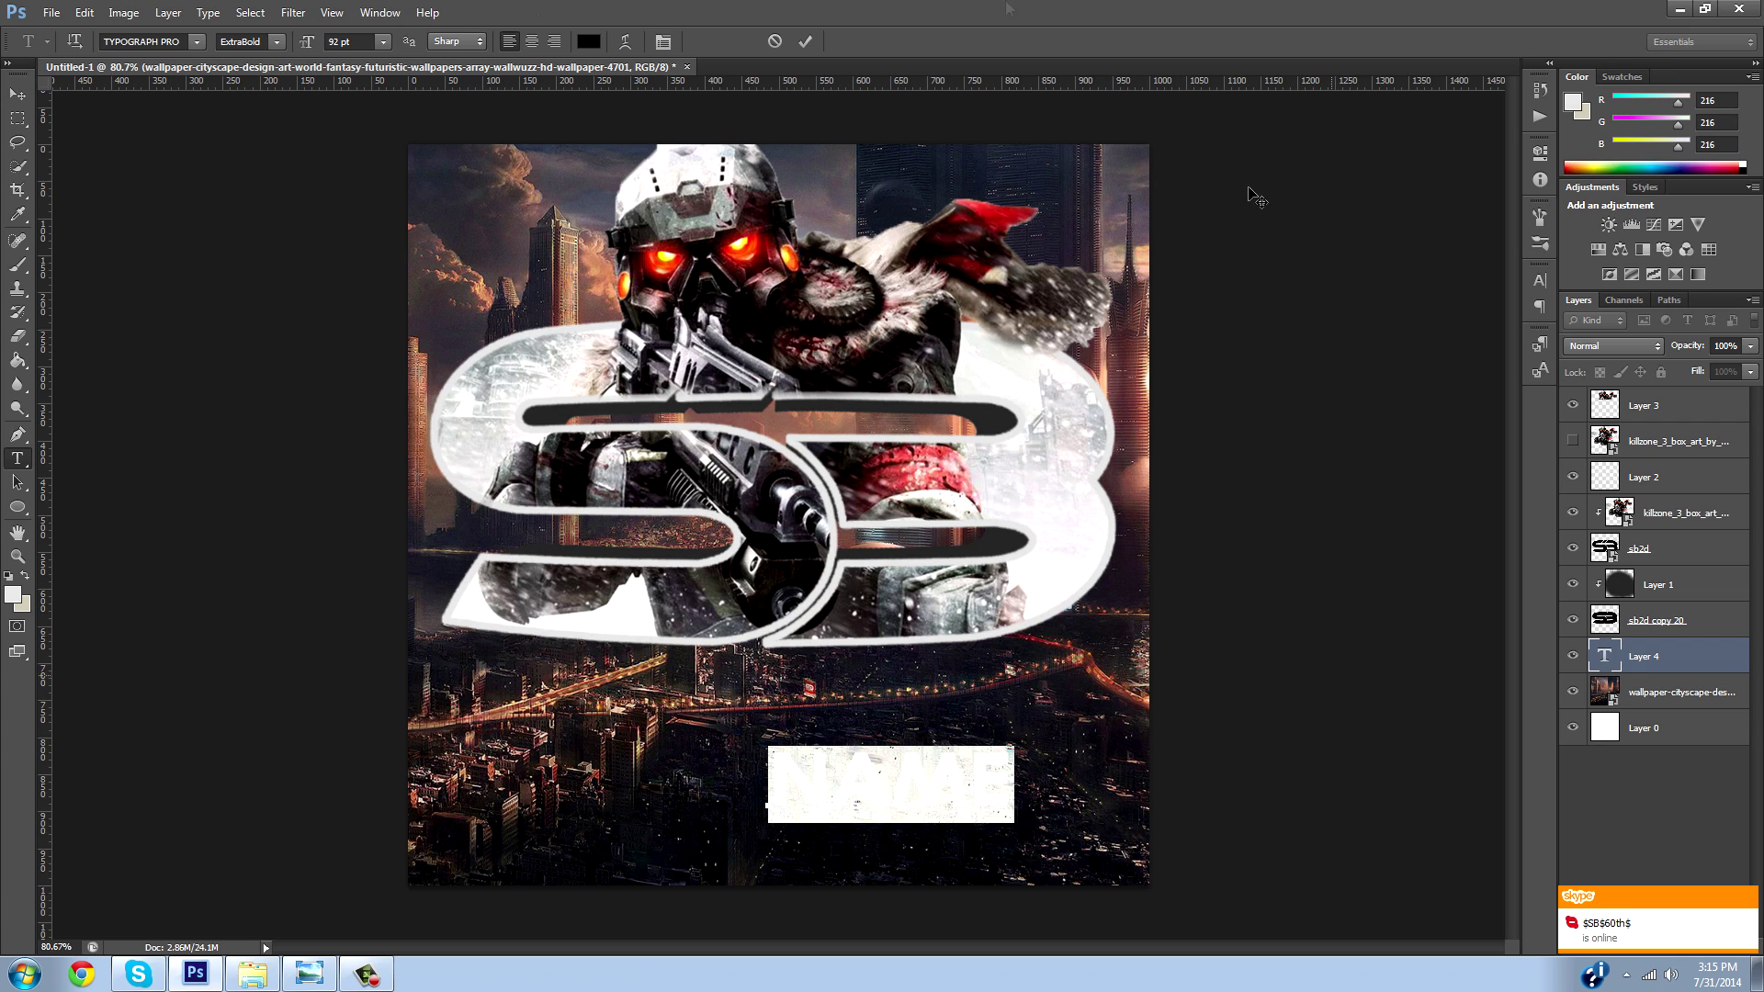
{"action": "left_click", "coordinate": [533, 42]}
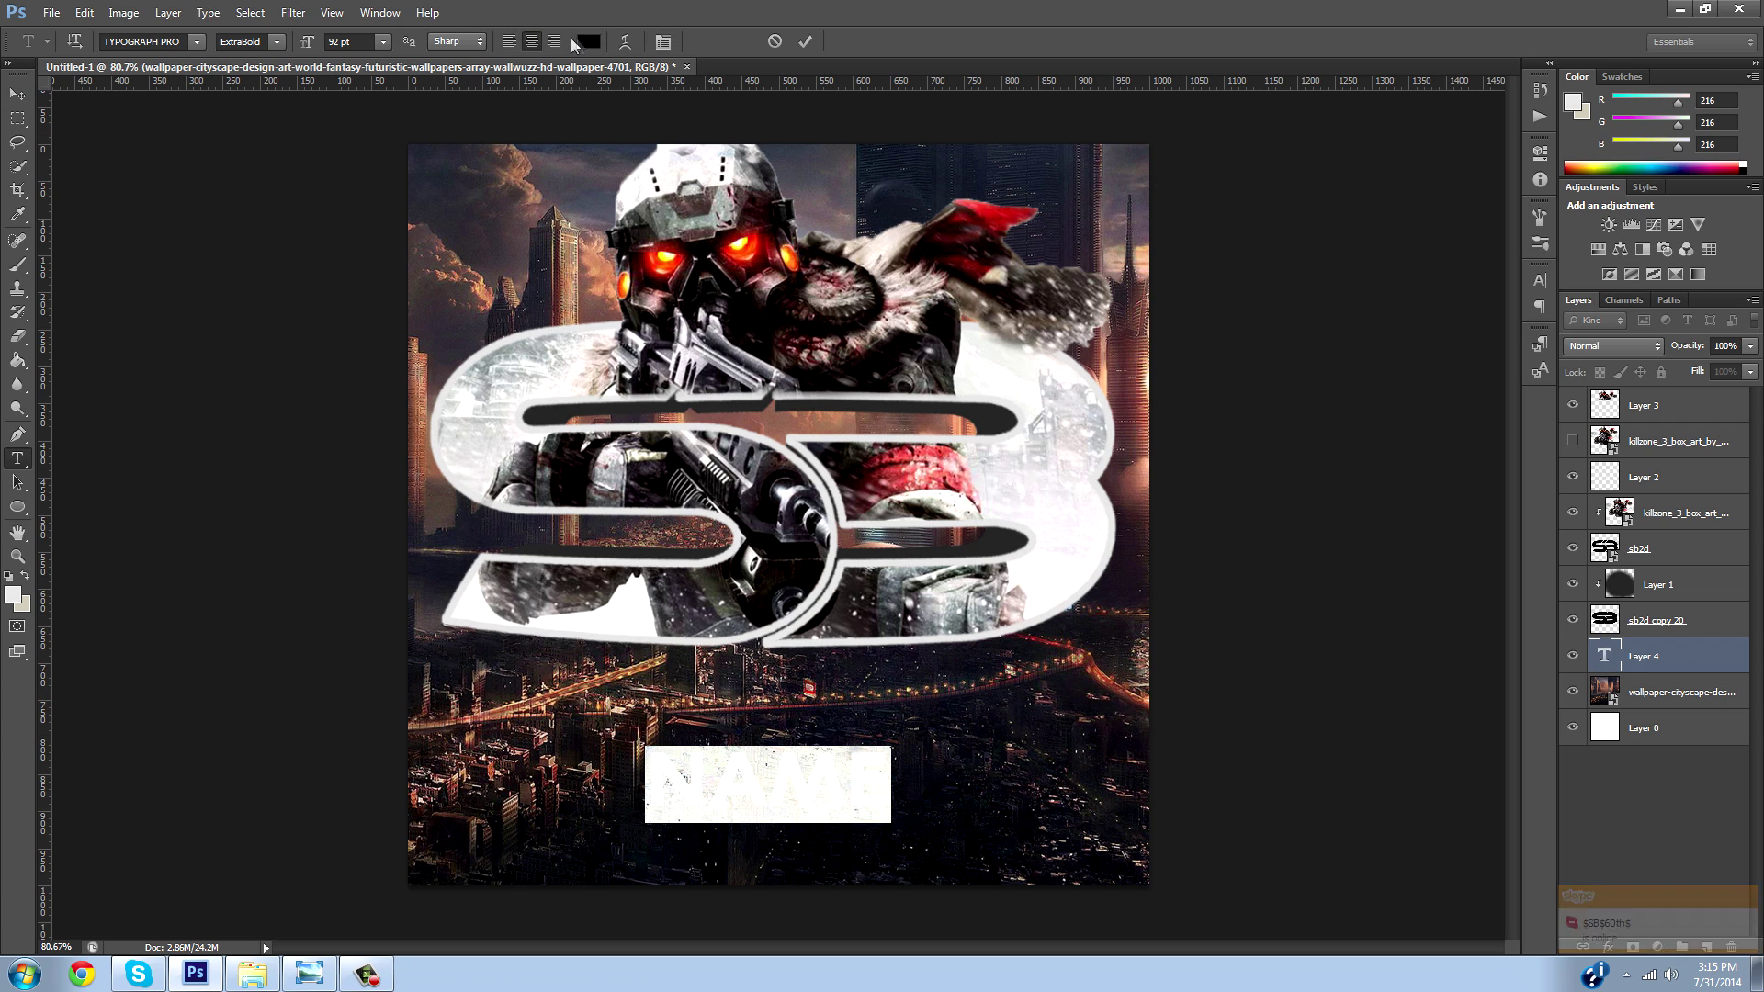
{"action": "left_click", "coordinate": [586, 42]}
{"action": "left_click", "coordinate": [1005, 497]}
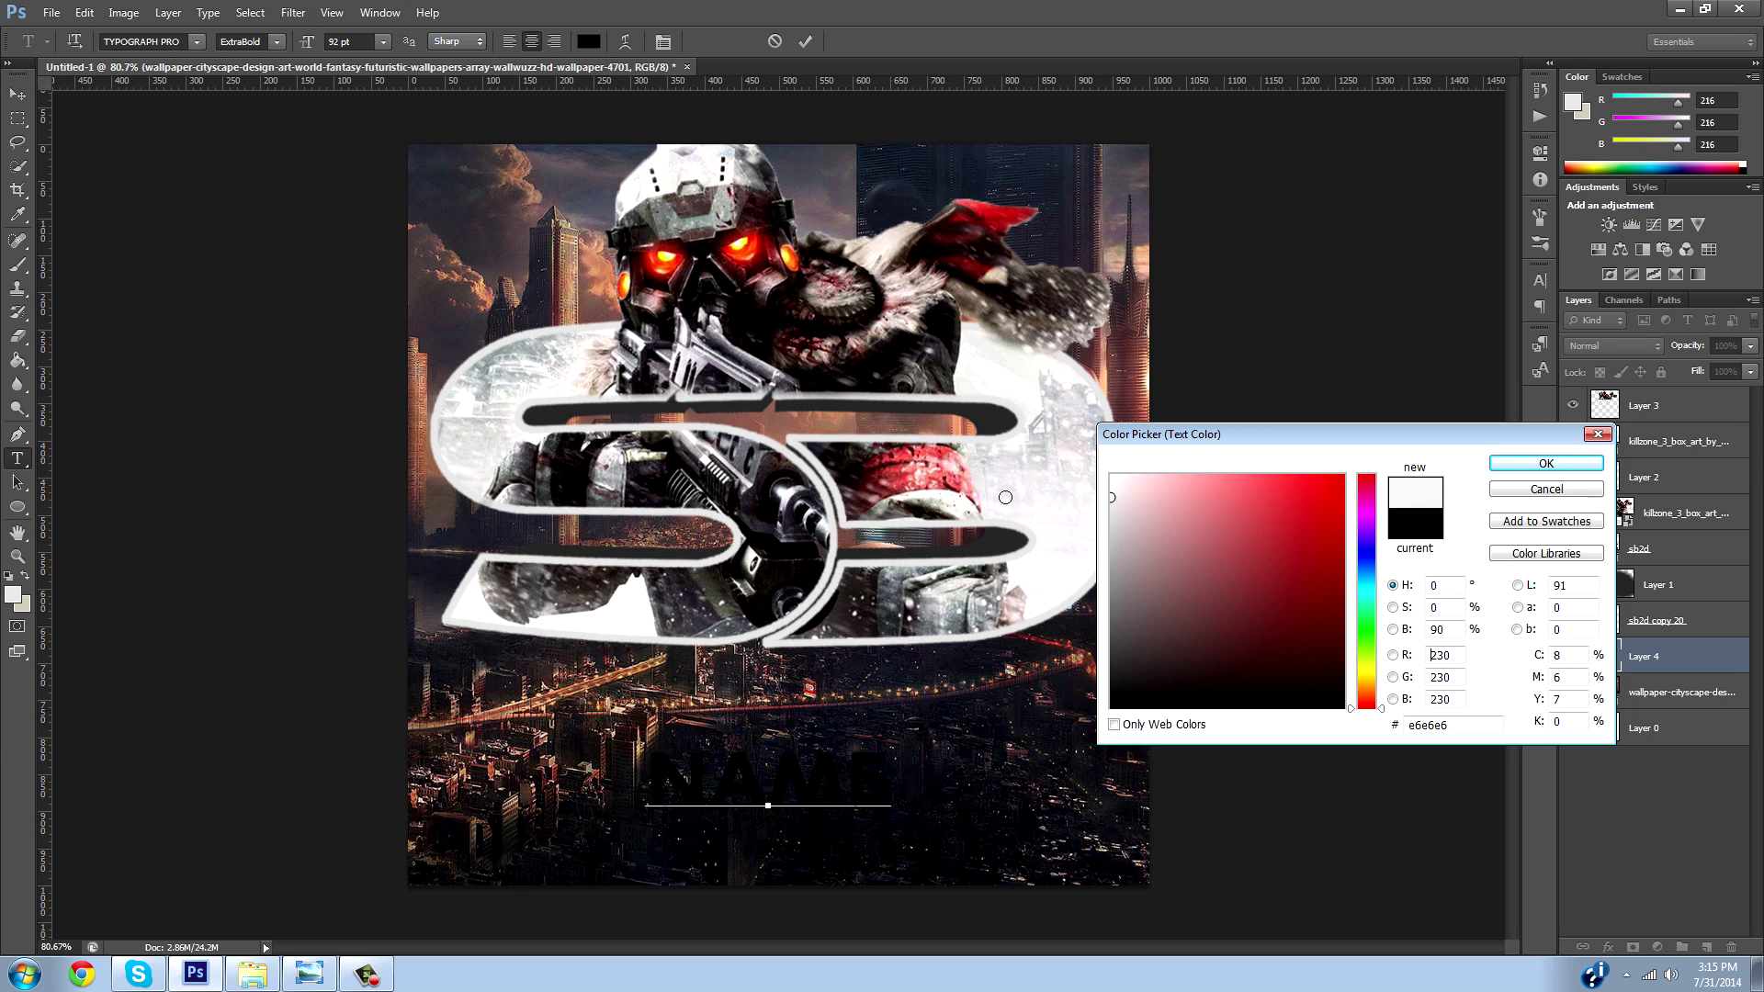
{"action": "left_click", "coordinate": [1546, 463]}
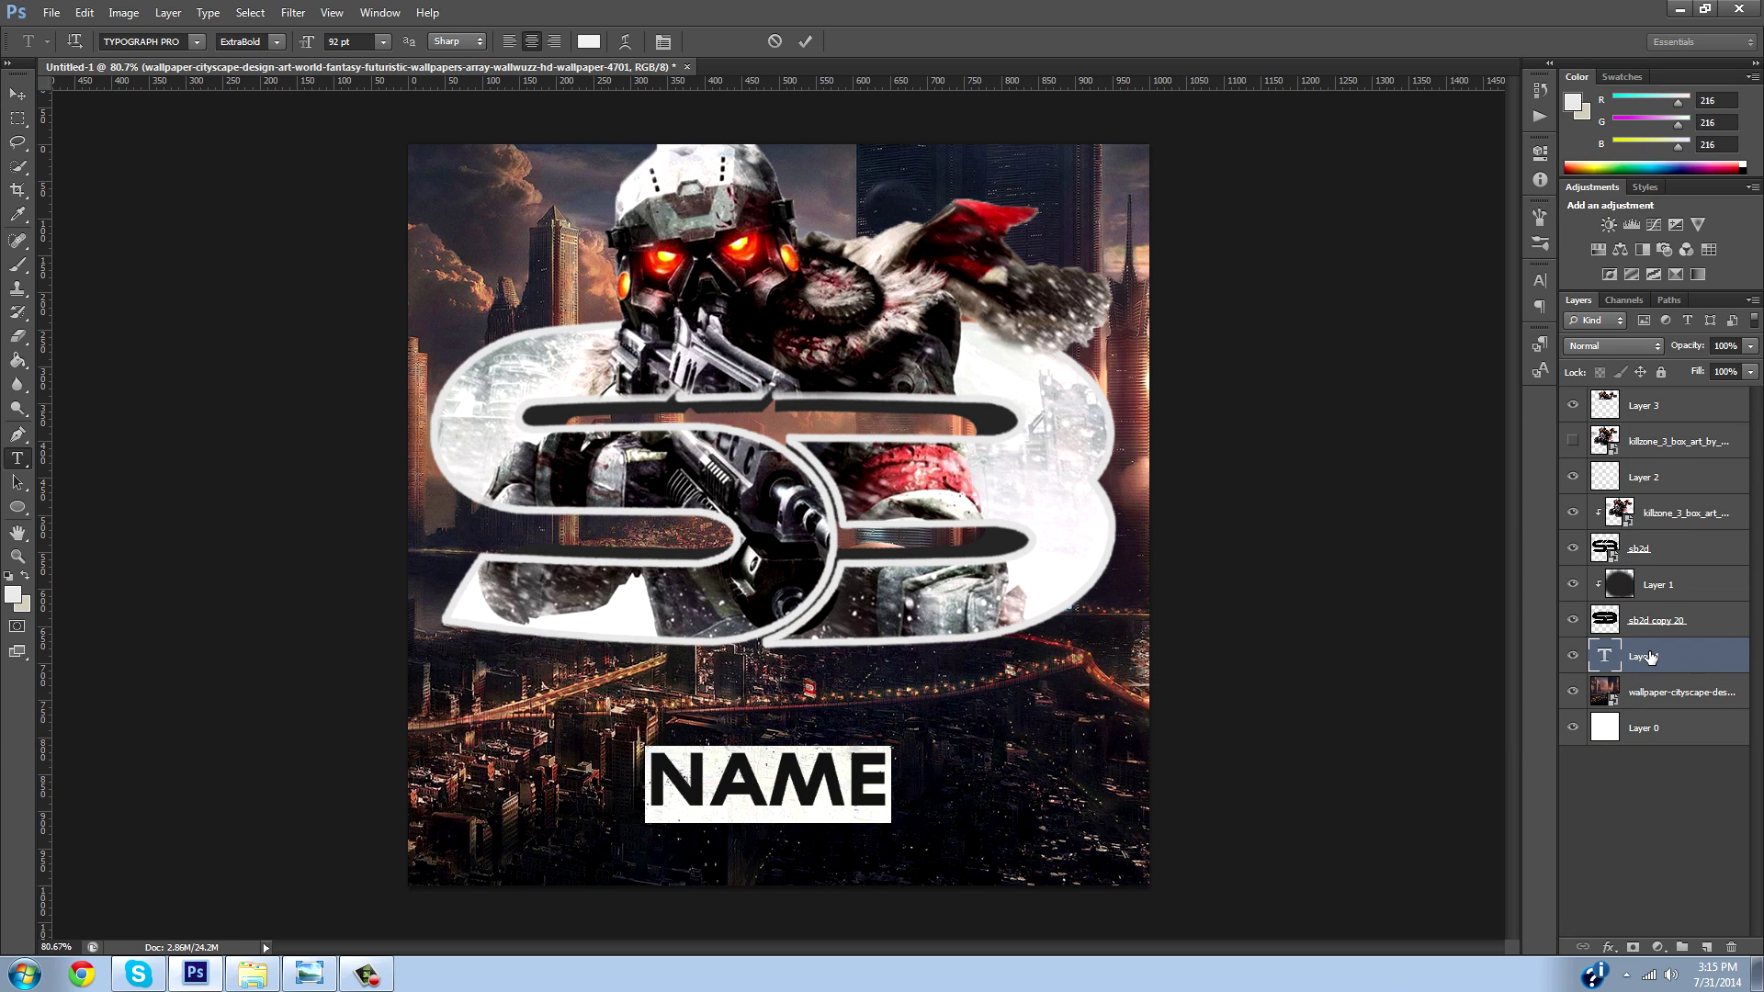
{"action": "left_click", "coordinate": [1651, 657]}
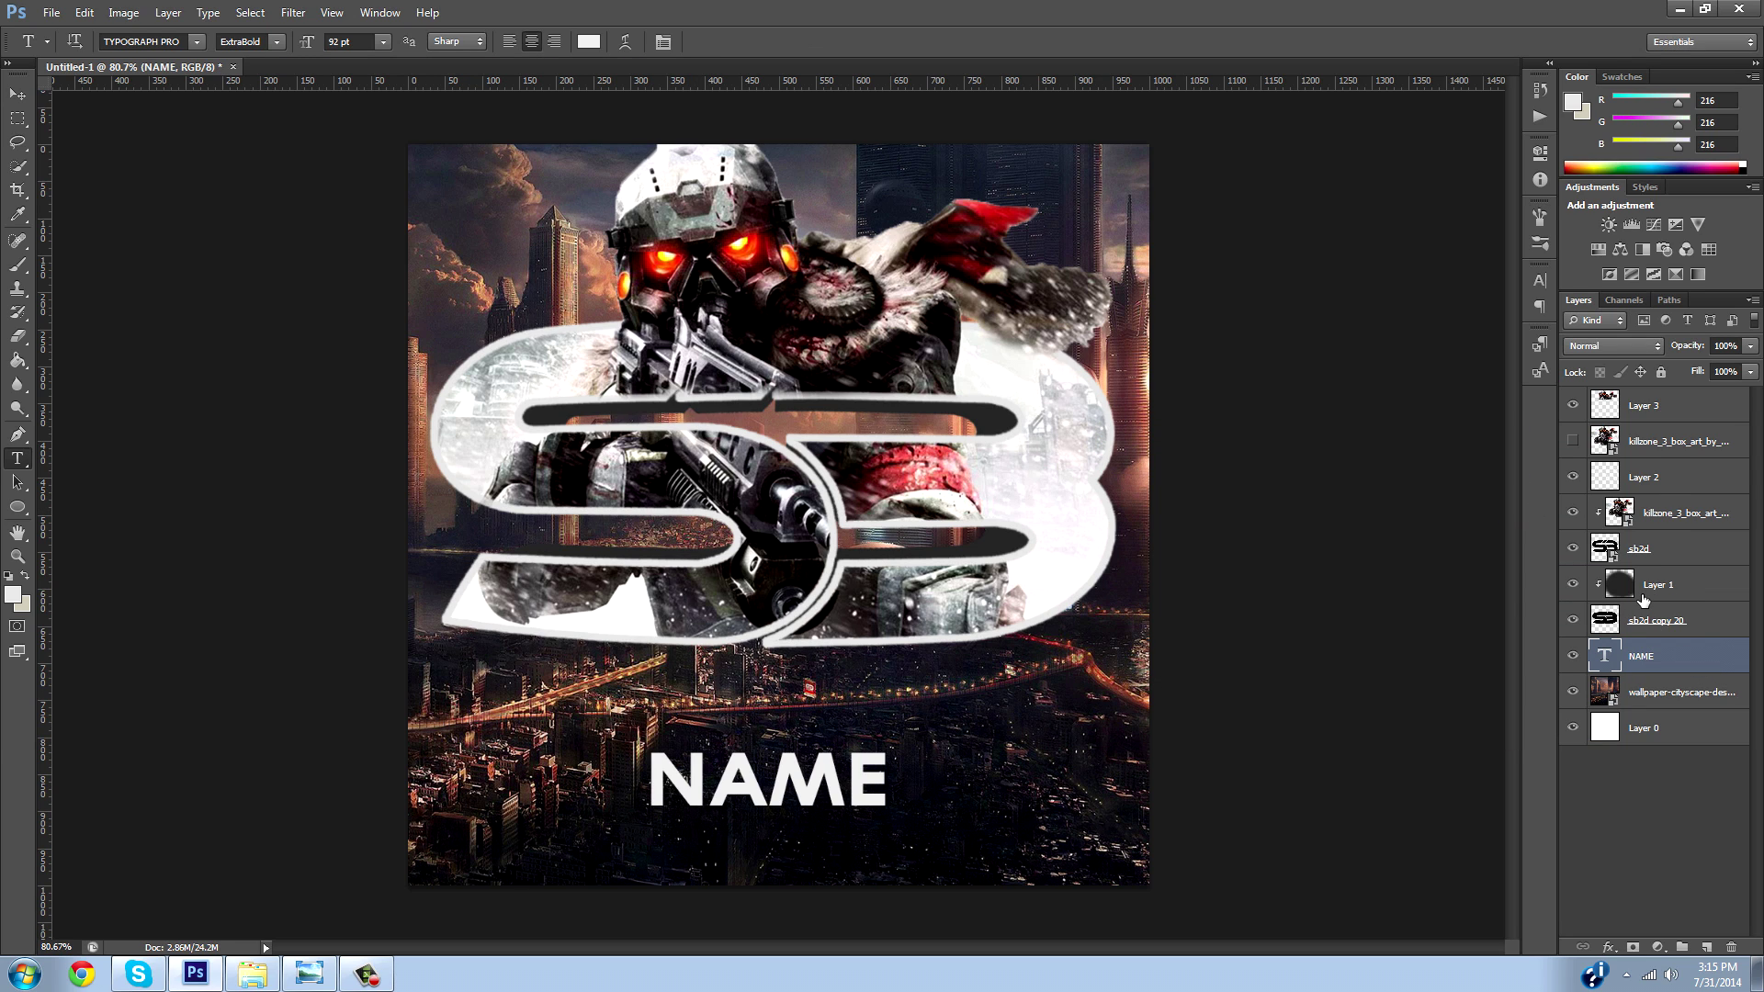
{"action": "key", "text": "ctrl+t"}
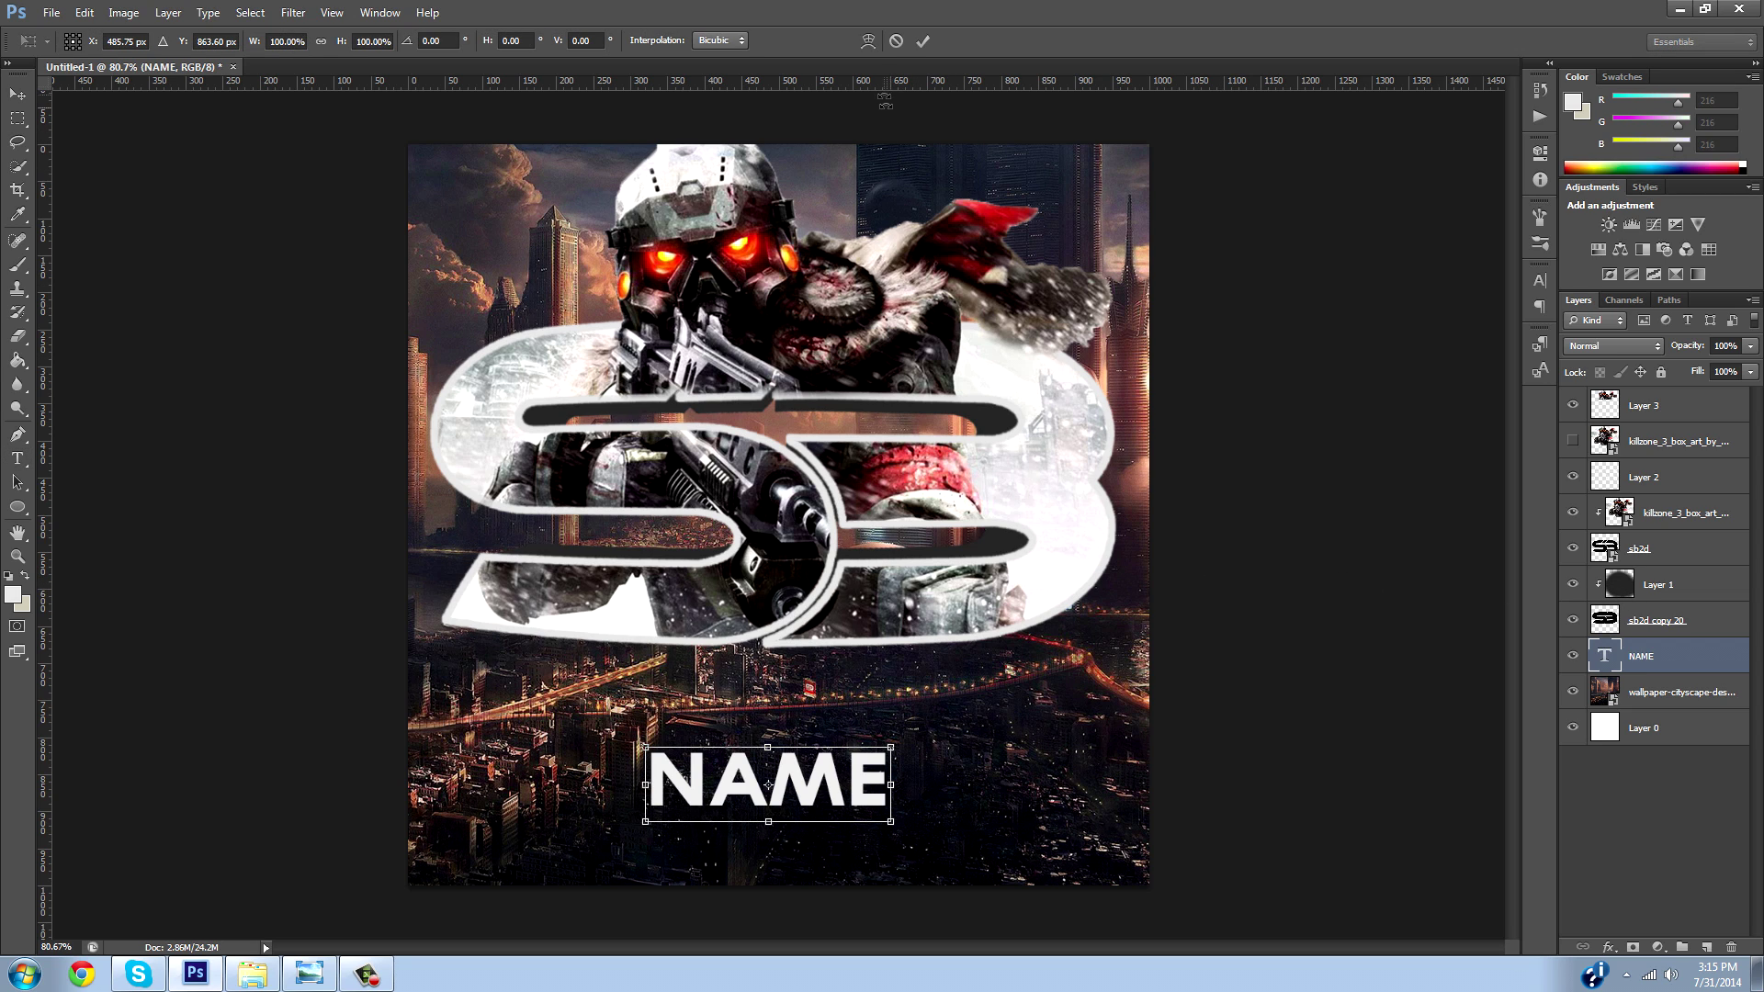
Warp the NAME text with the Arch style at a -18% bend.
{"action": "left_click", "coordinate": [870, 43]}
{"action": "left_click", "coordinate": [142, 42]}
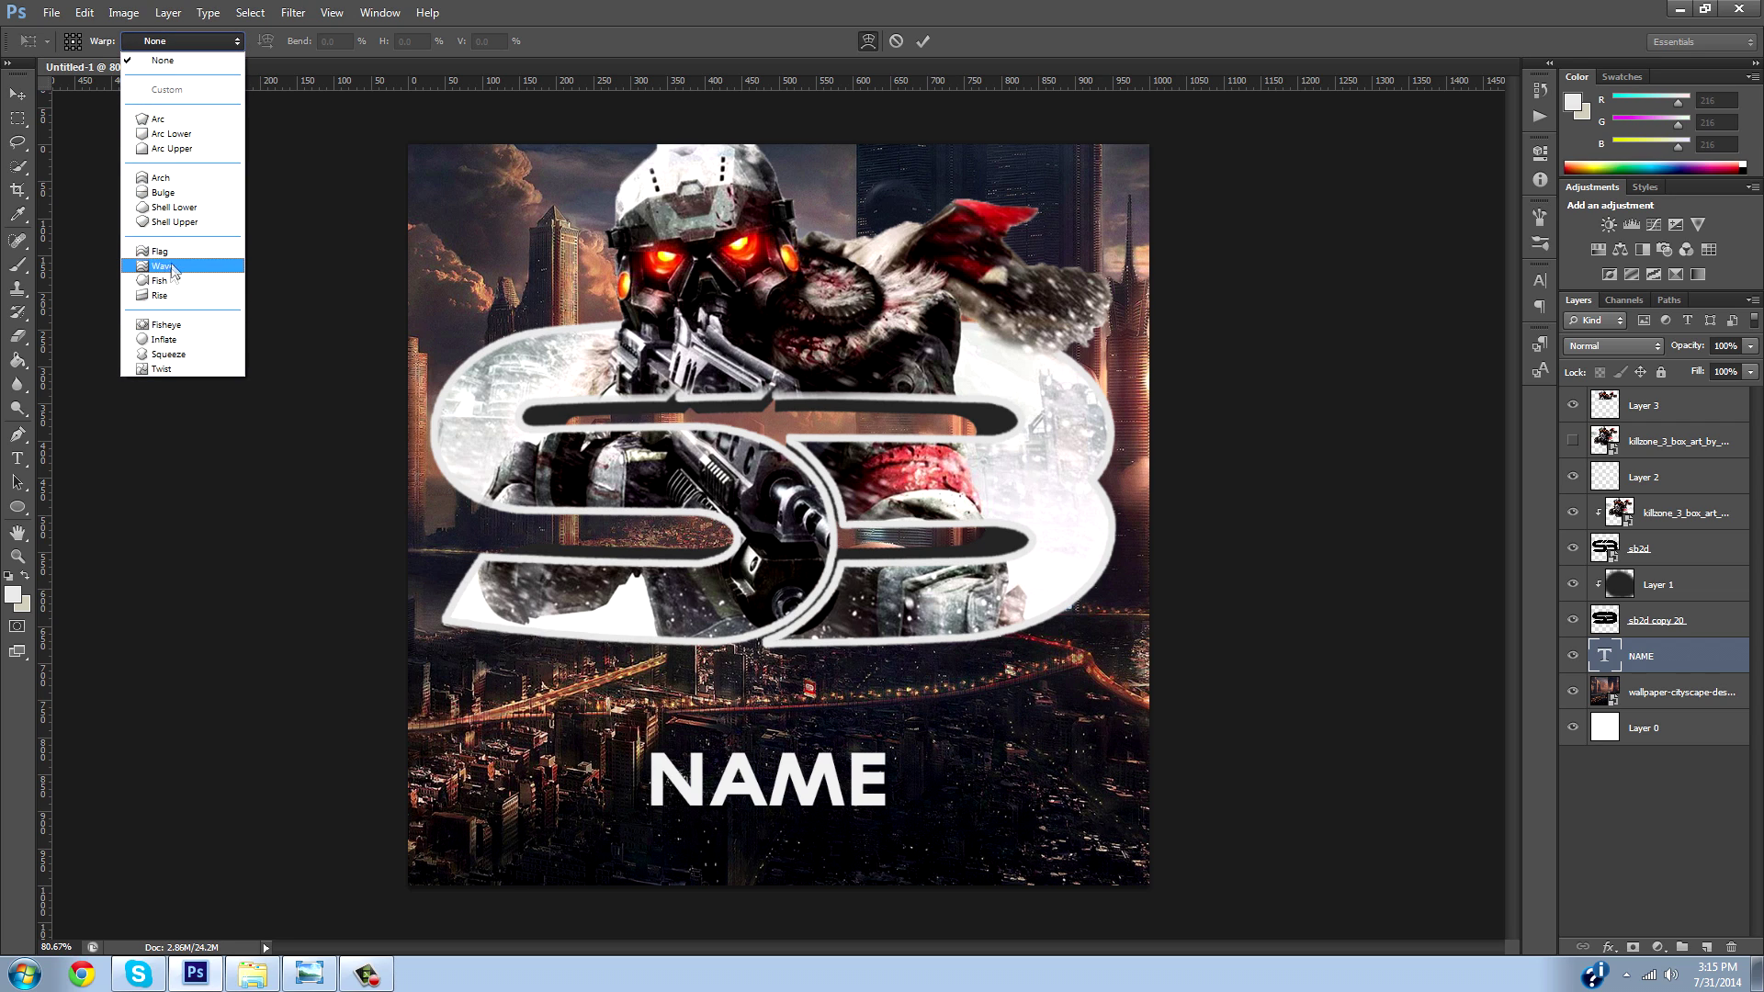
{"action": "left_click", "coordinate": [201, 179]}
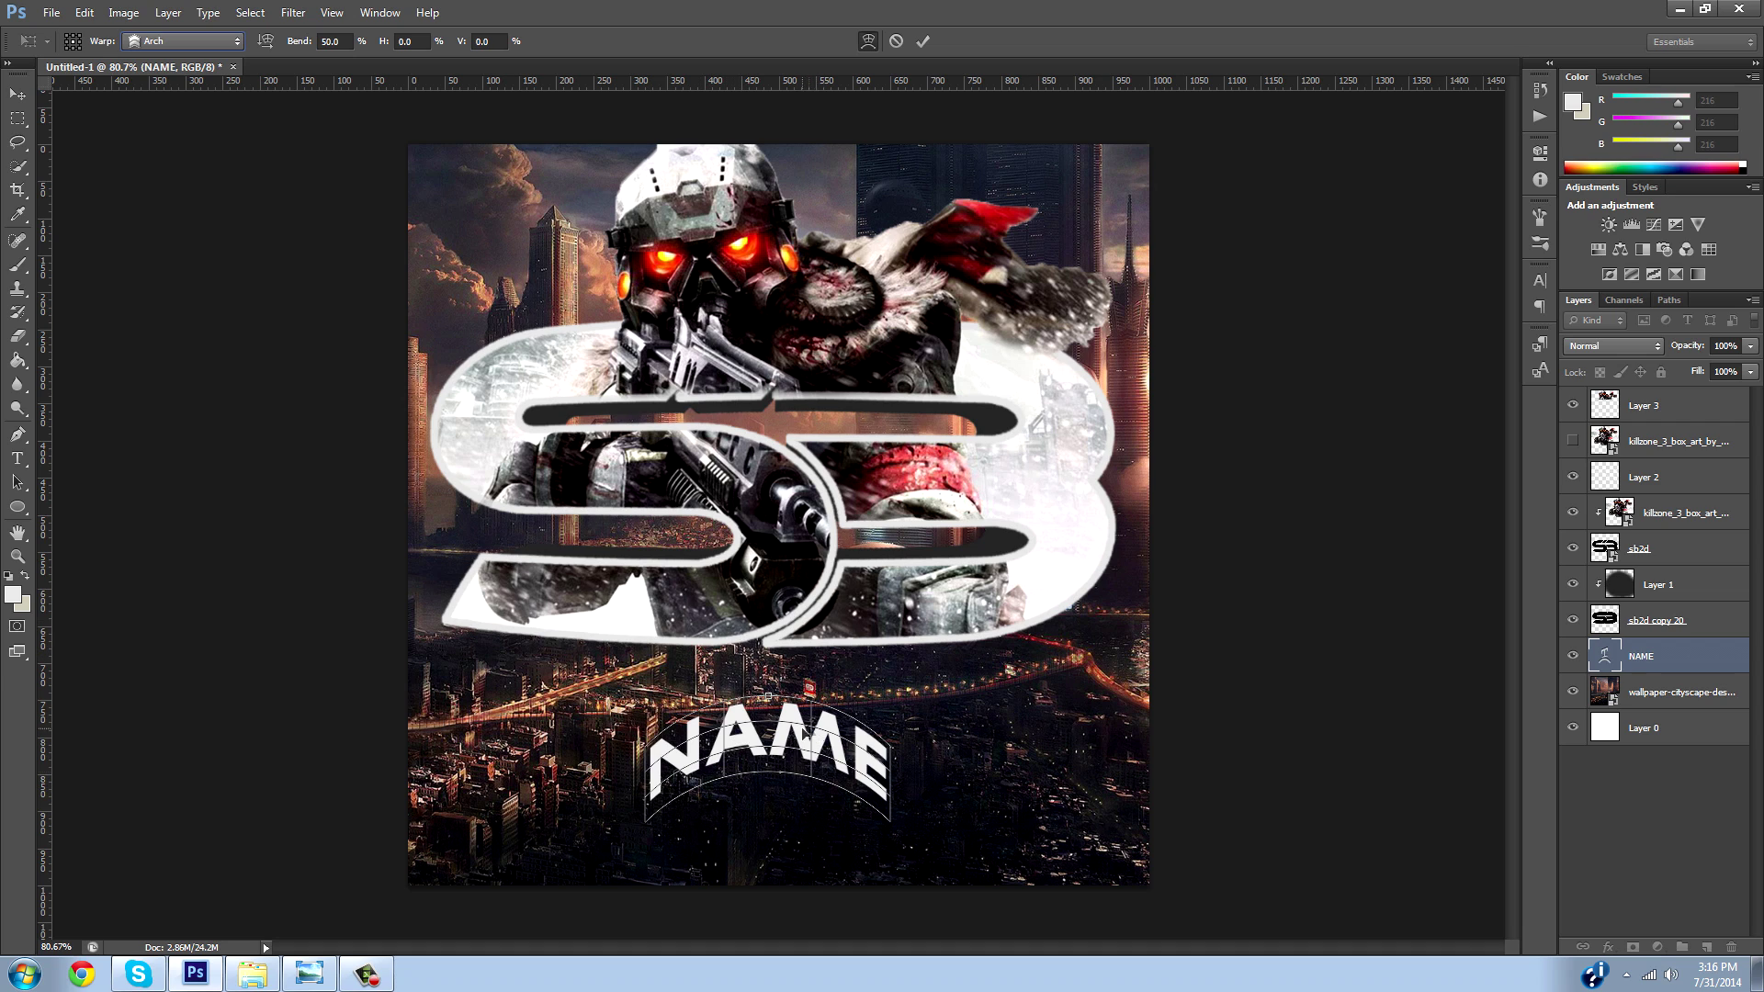
{"action": "left_click_drag", "start_coordinate": [308, 49], "coordinate": [3, 45]}
{"action": "left_click_drag", "start_coordinate": [298, 51], "coordinate": [3, 52]}
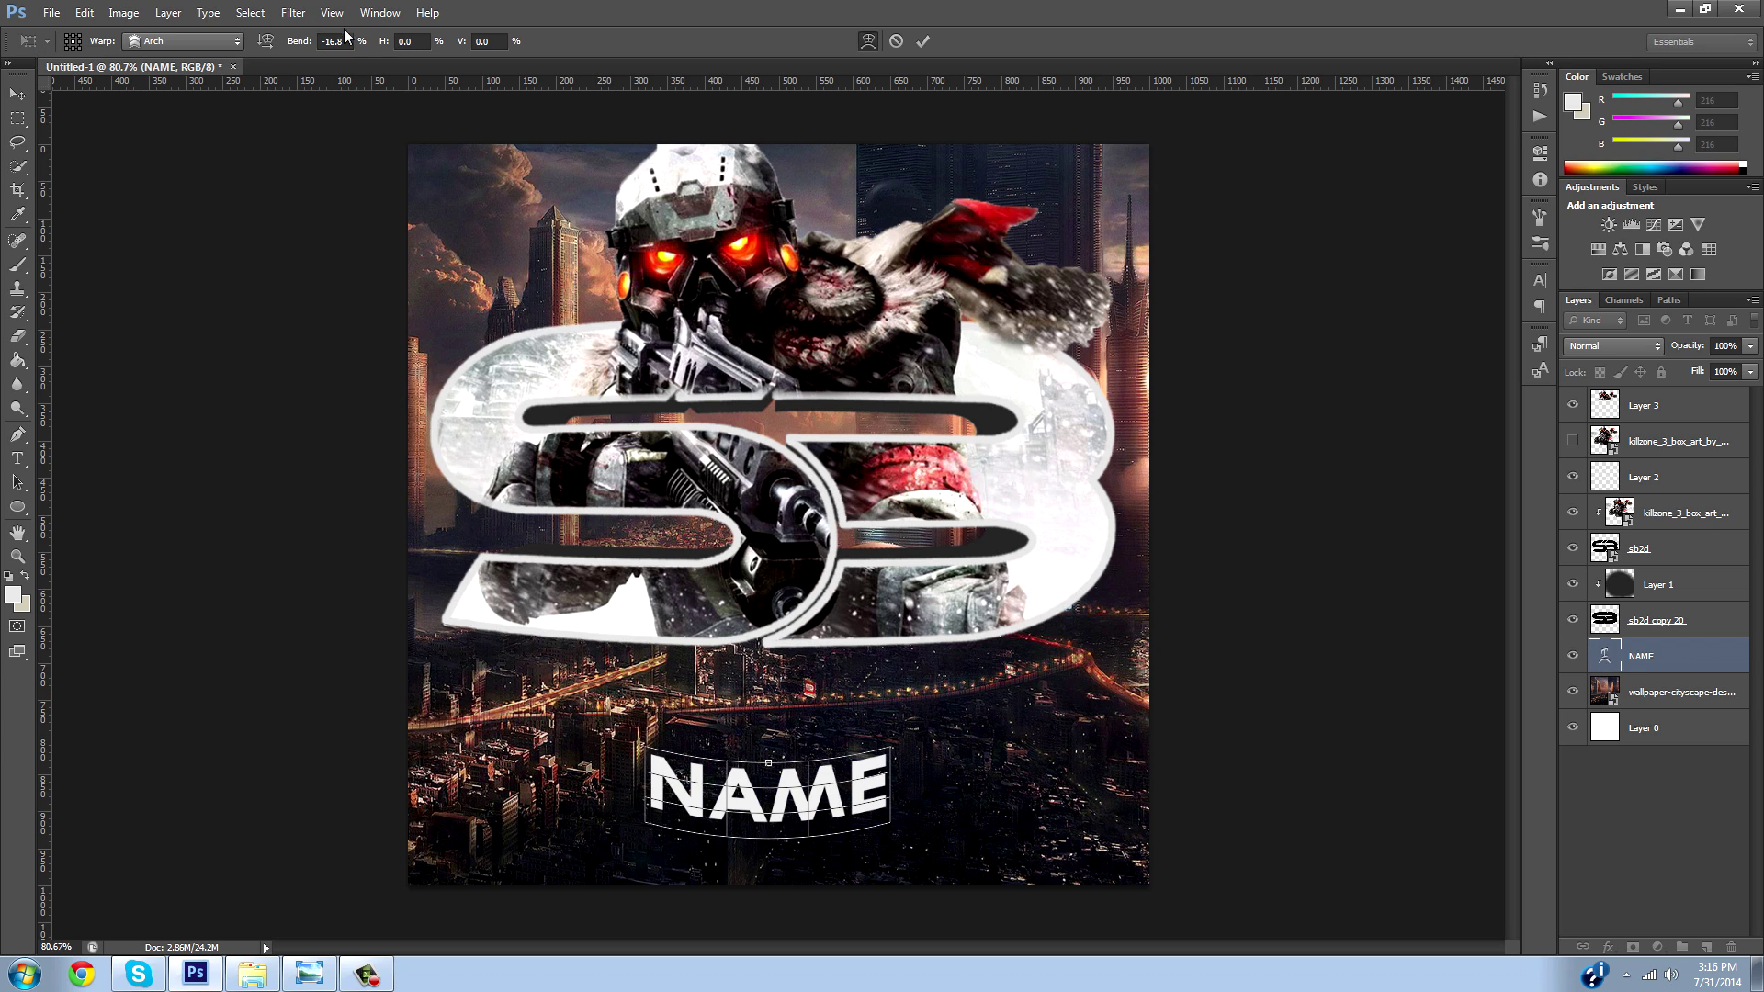
{"action": "left_click_drag", "start_coordinate": [309, 43], "coordinate": [299, 43]}
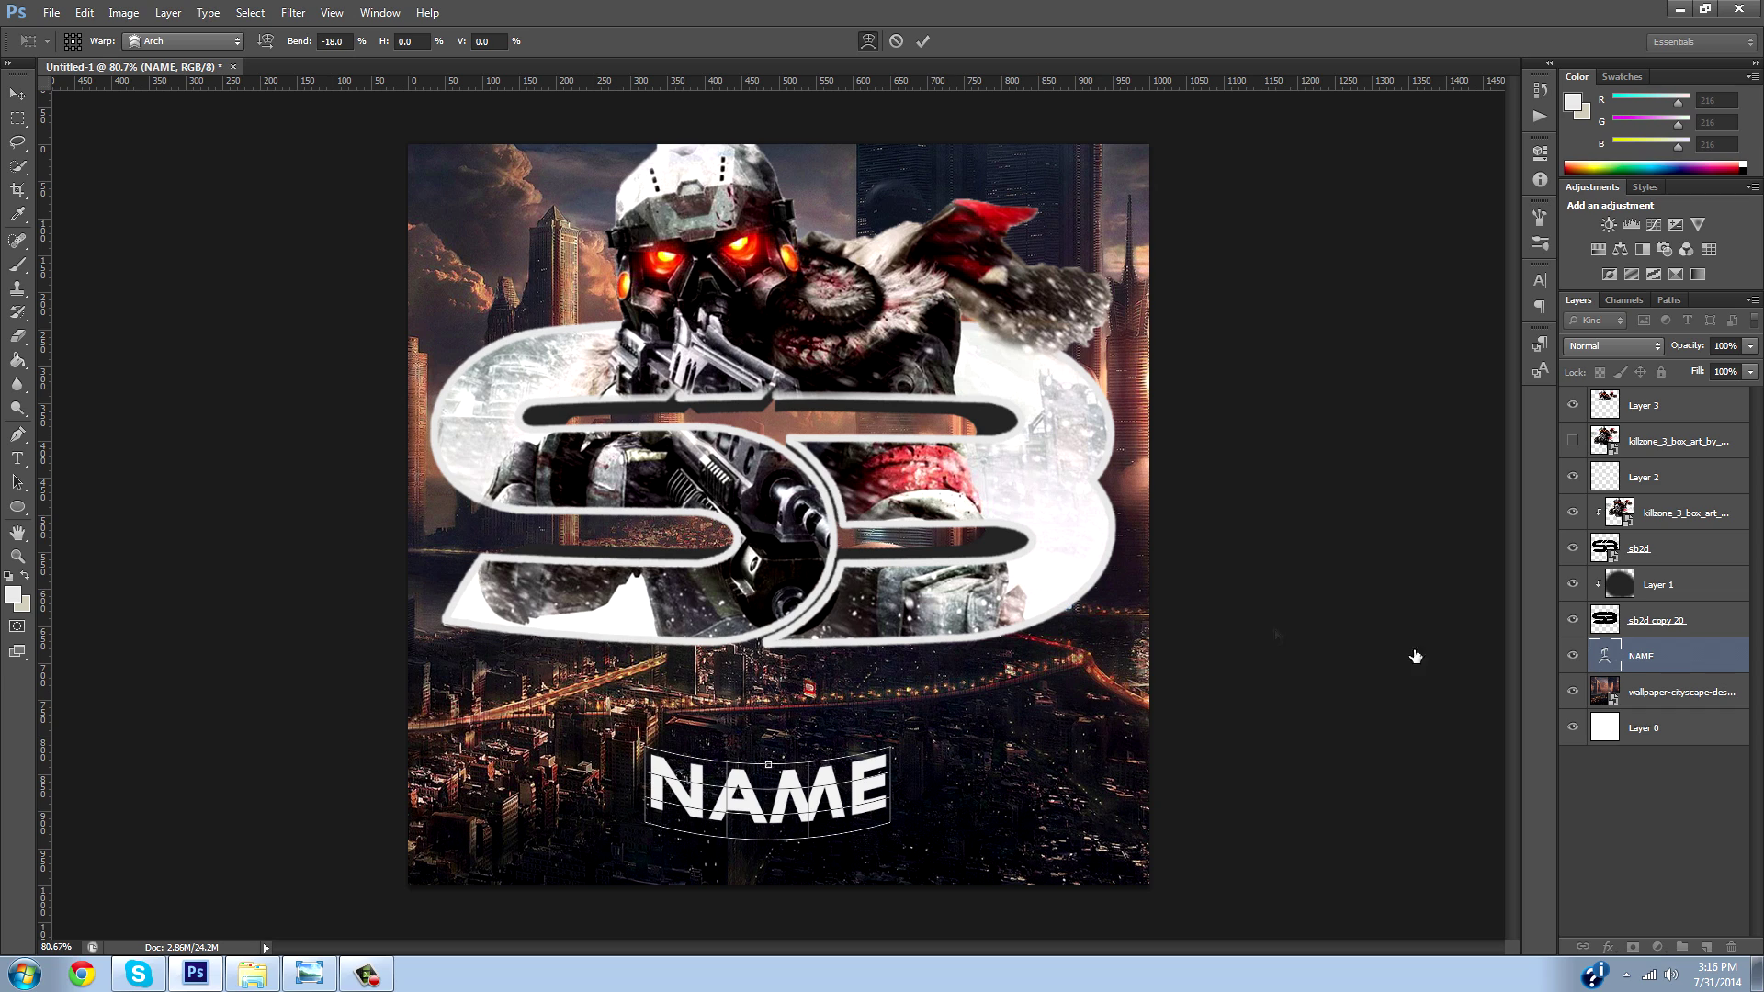
{"action": "left_click", "coordinate": [922, 40]}
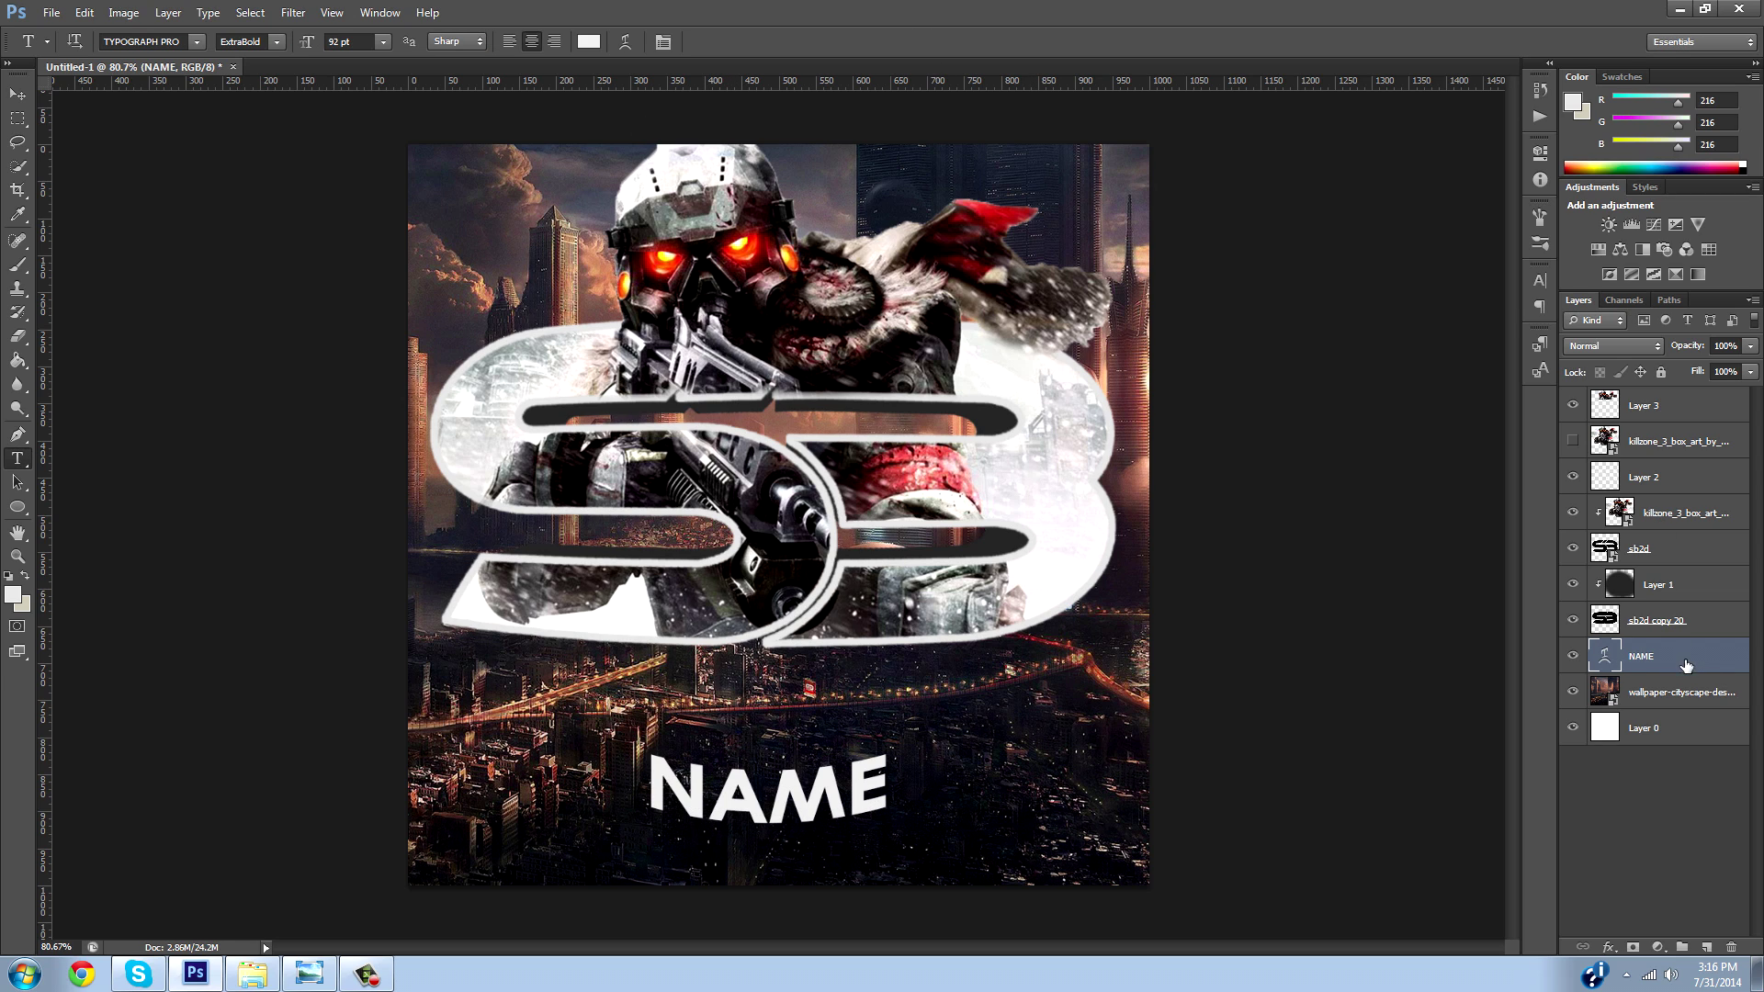
Clip a repositioned cityscape copy into NAME, load the letters as a selection, and add Layer 4.
{"action": "left_click", "coordinate": [1675, 698]}
{"action": "key", "text": "ctrl+j"}
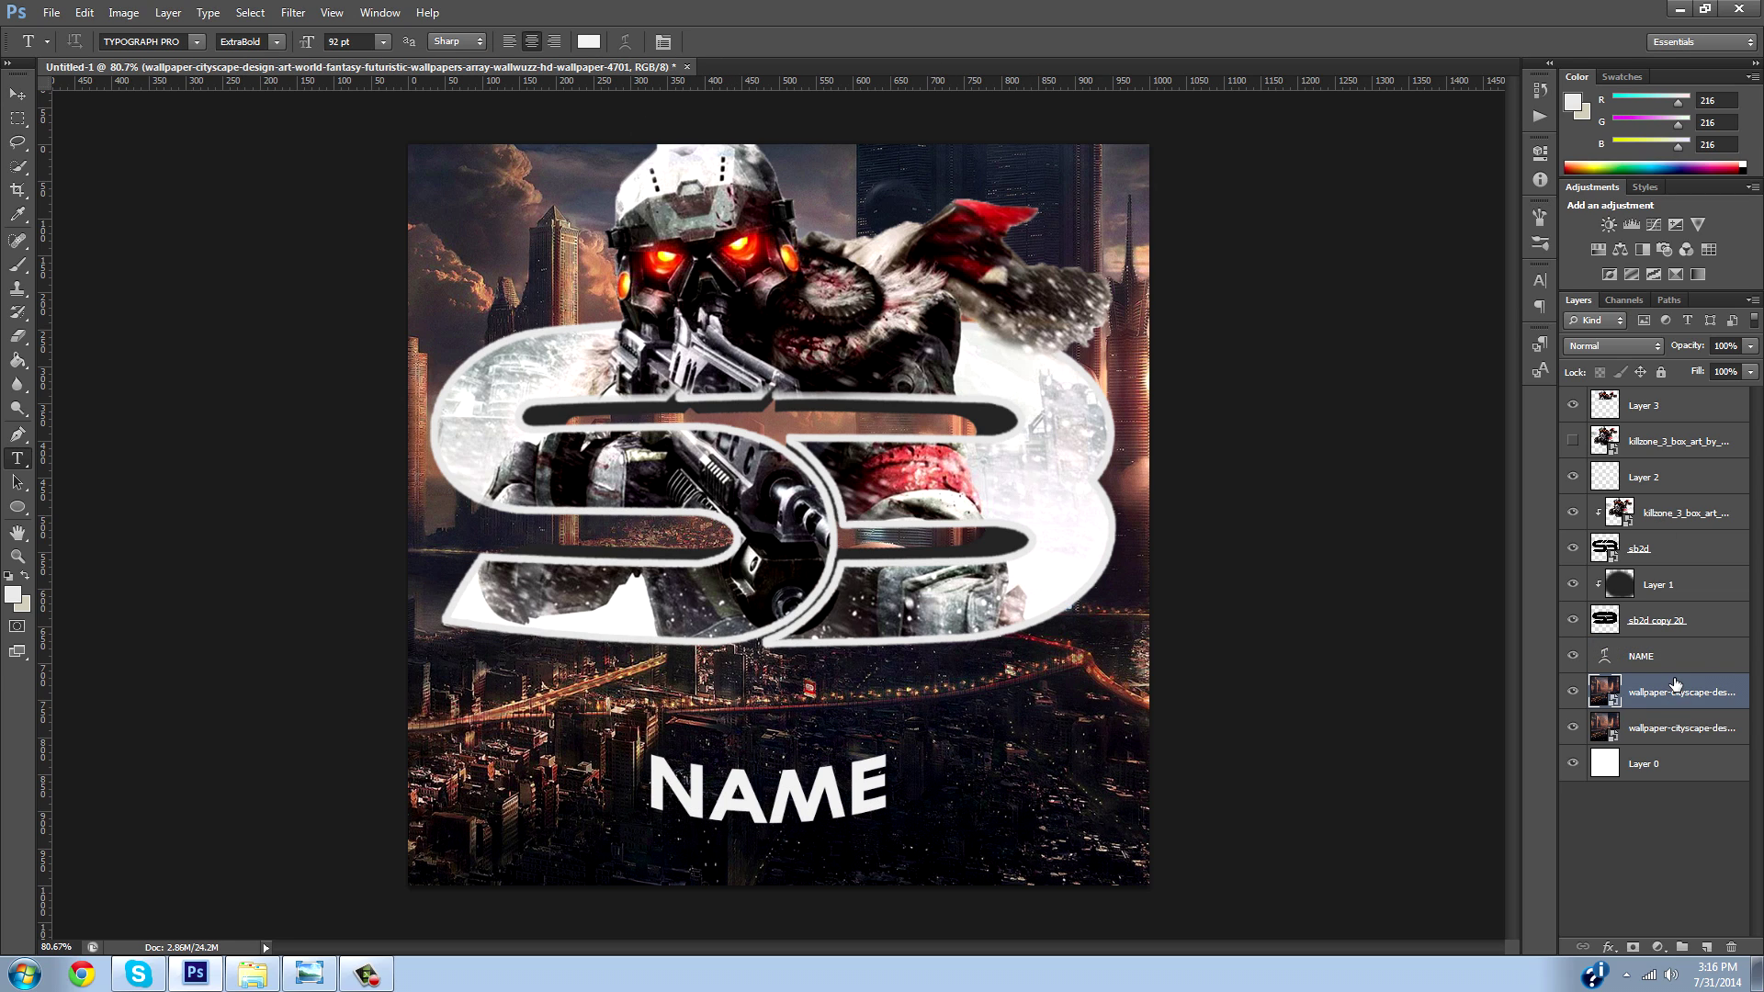
{"action": "left_click_drag", "start_coordinate": [1676, 691], "coordinate": [1685, 649]}
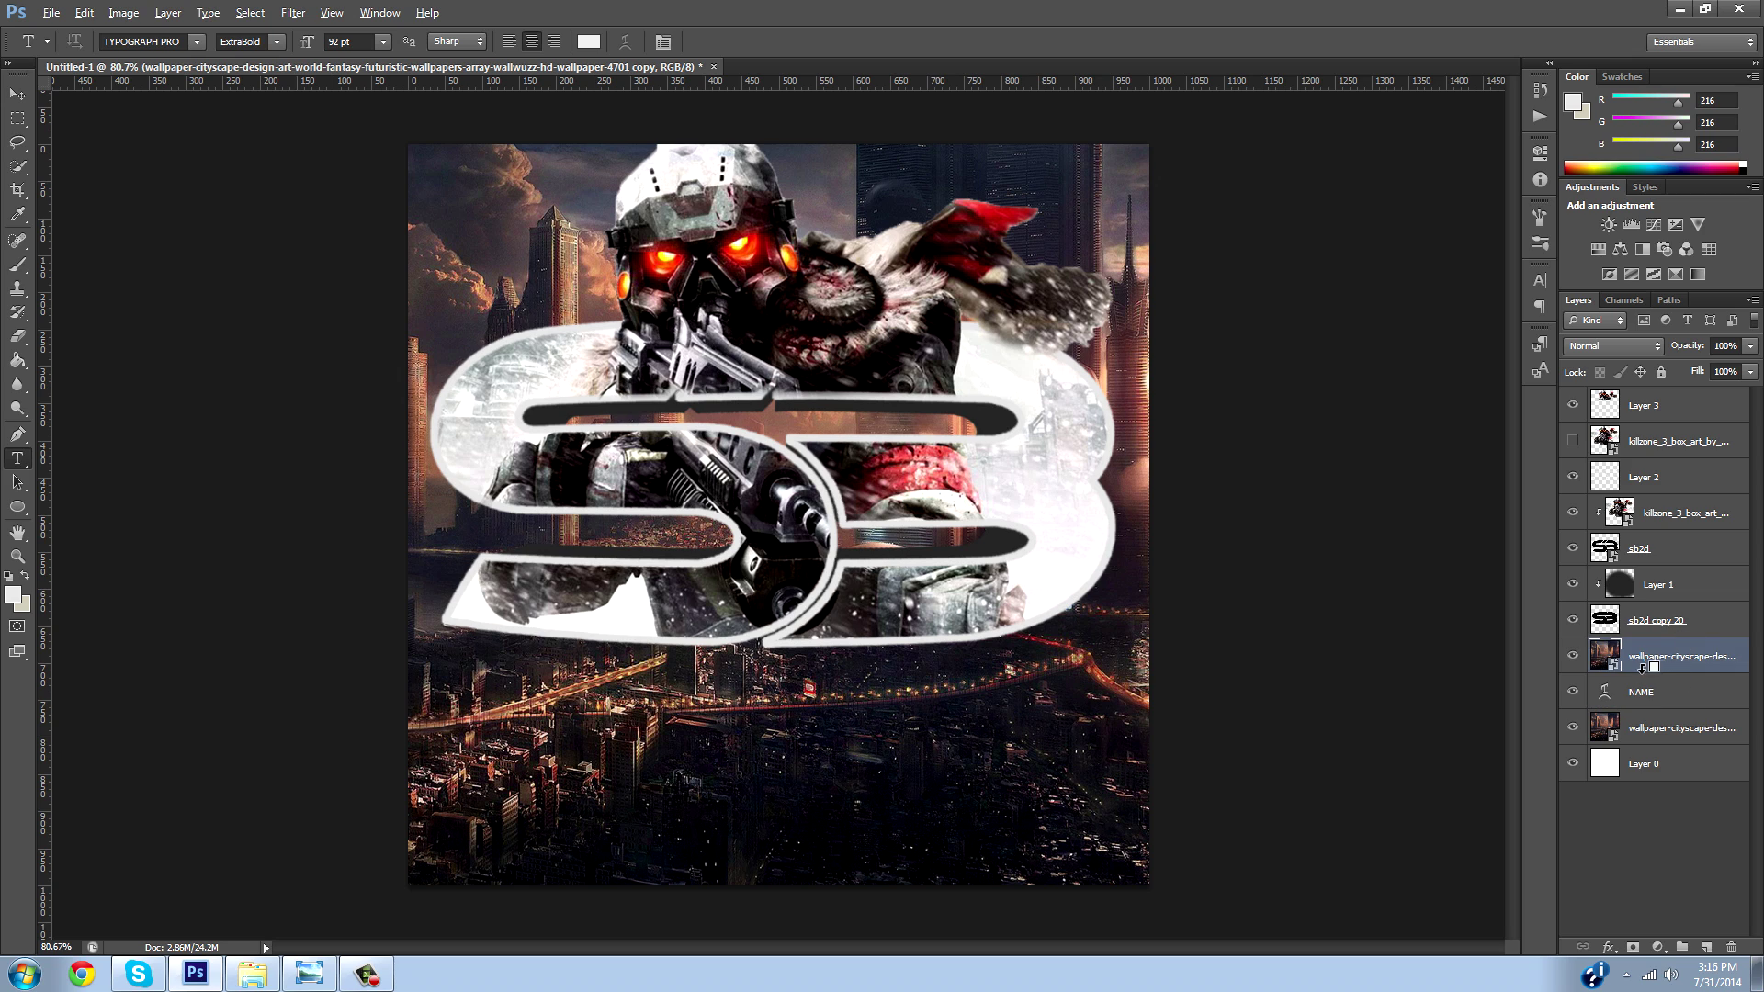
{"action": "left_click", "coordinate": [1652, 670], "text": "alt"}
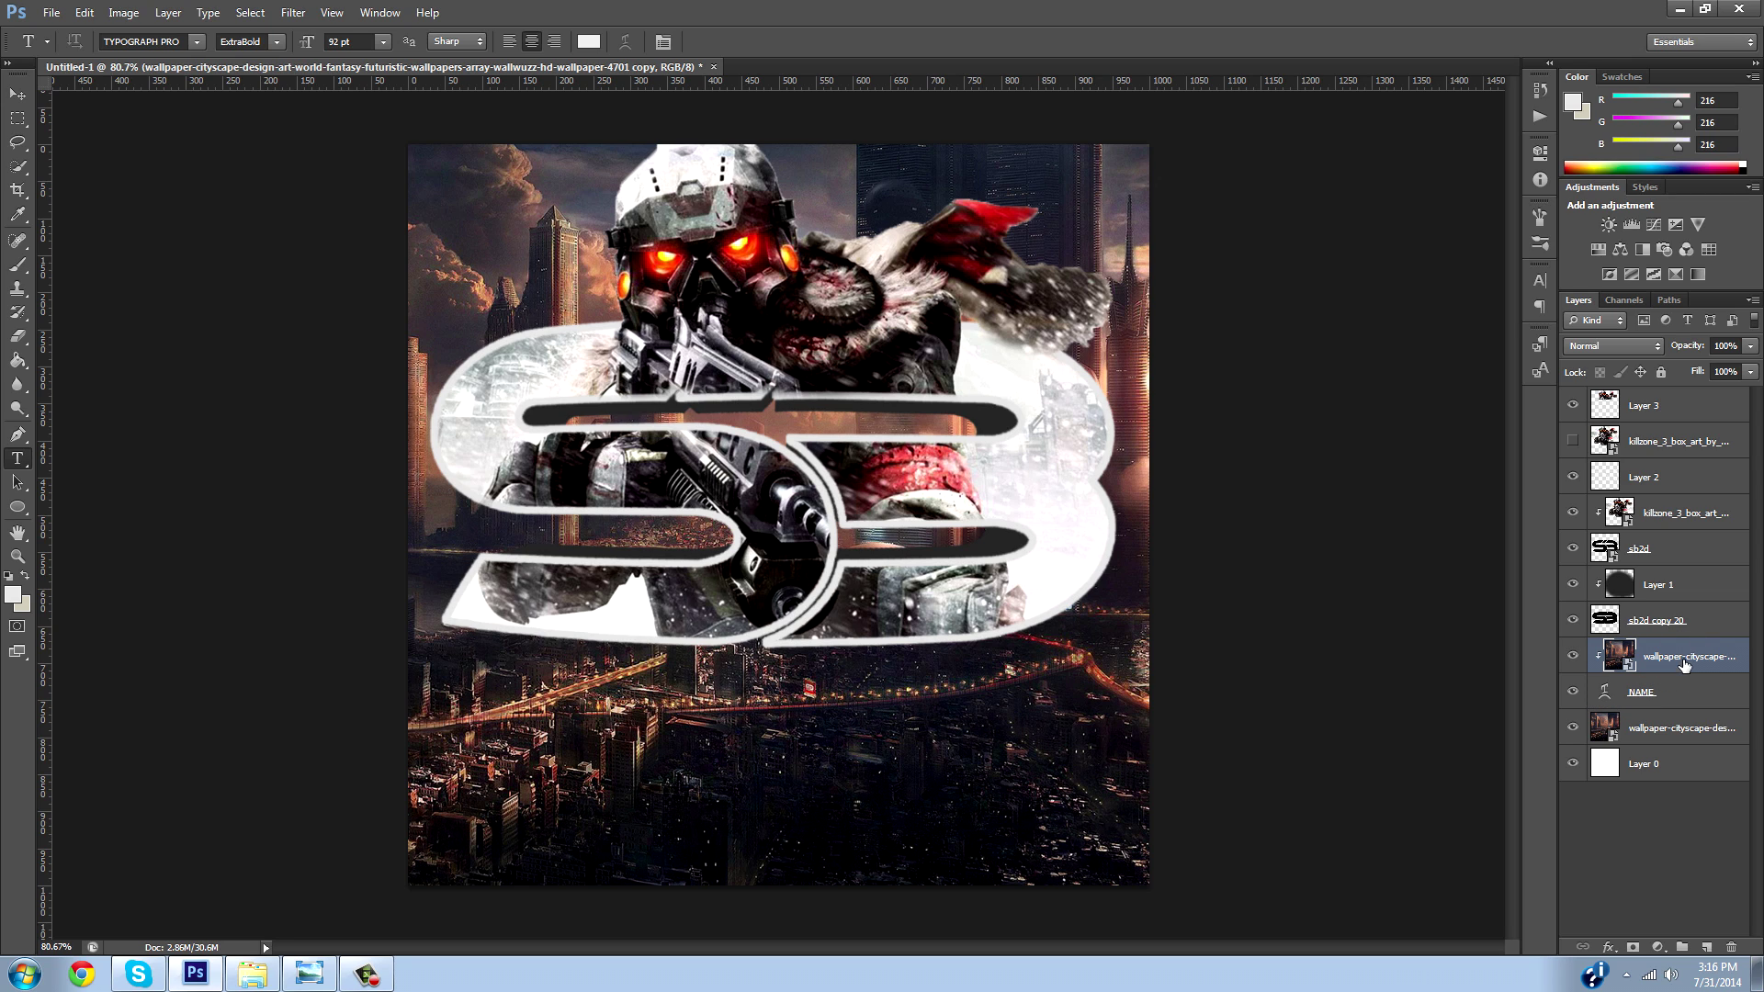
{"action": "left_click", "coordinate": [16, 94]}
{"action": "left_click_drag", "start_coordinate": [754, 504], "coordinate": [789, 854]}
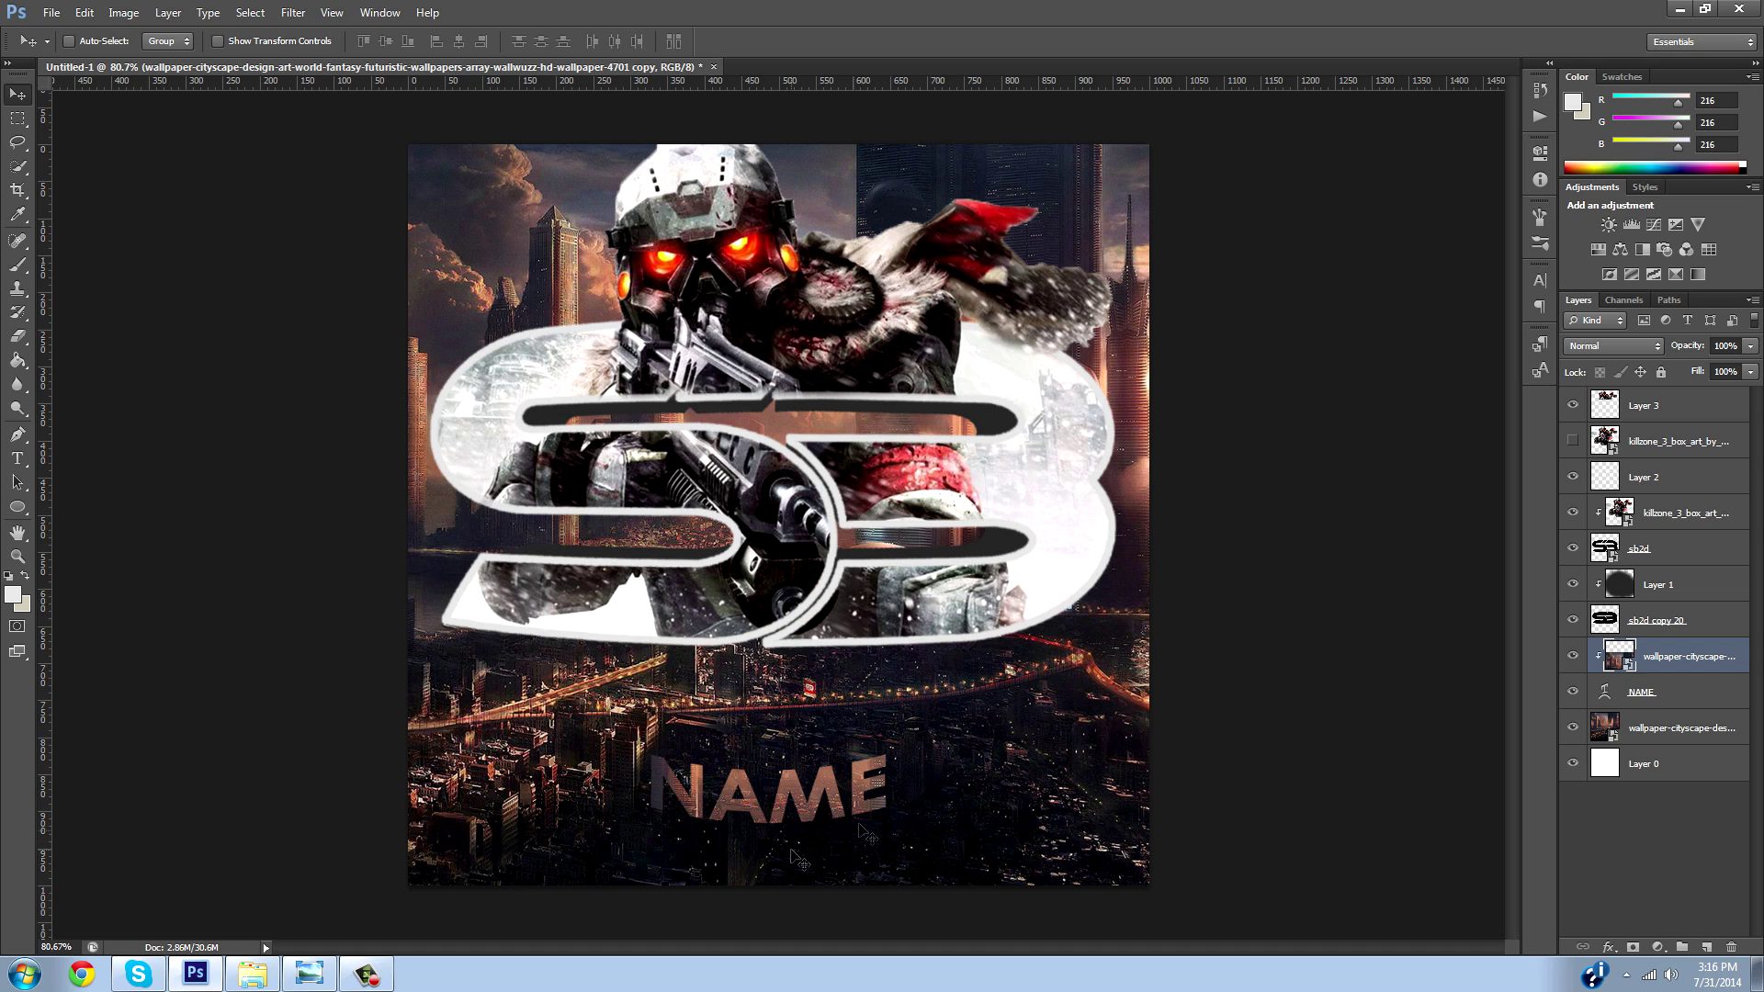
{"action": "left_click", "coordinate": [1603, 692], "text": "ctrl"}
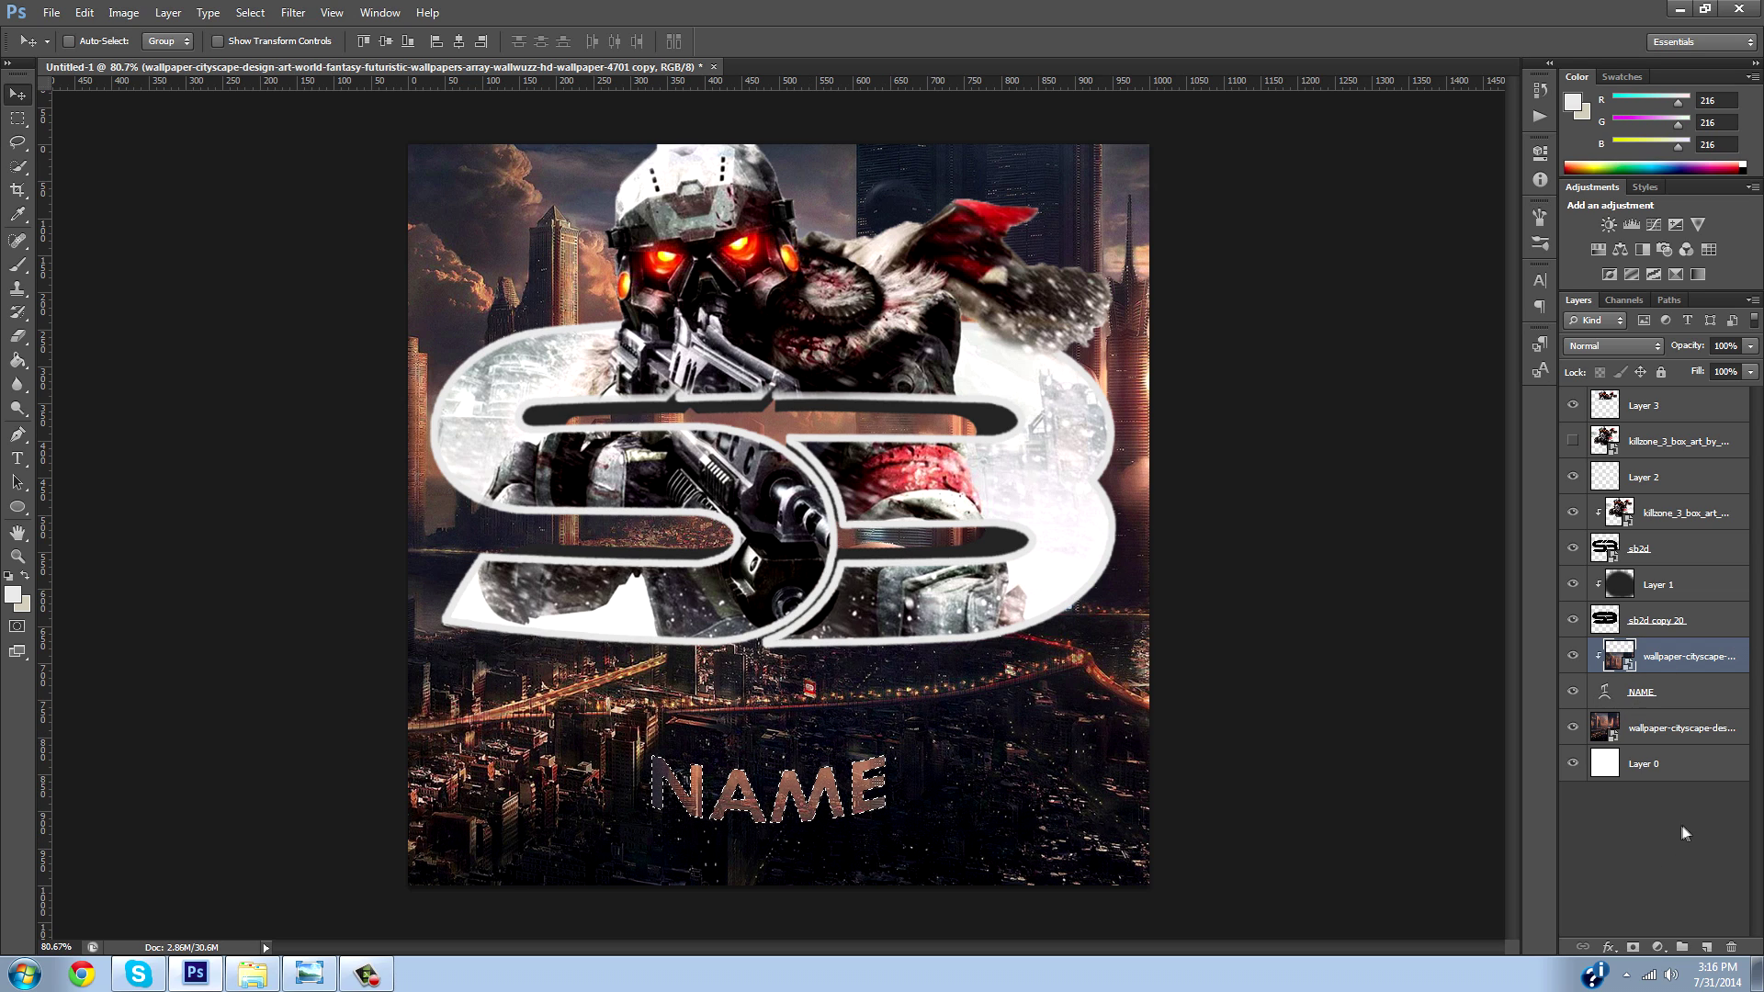
{"action": "left_click", "coordinate": [1706, 947]}
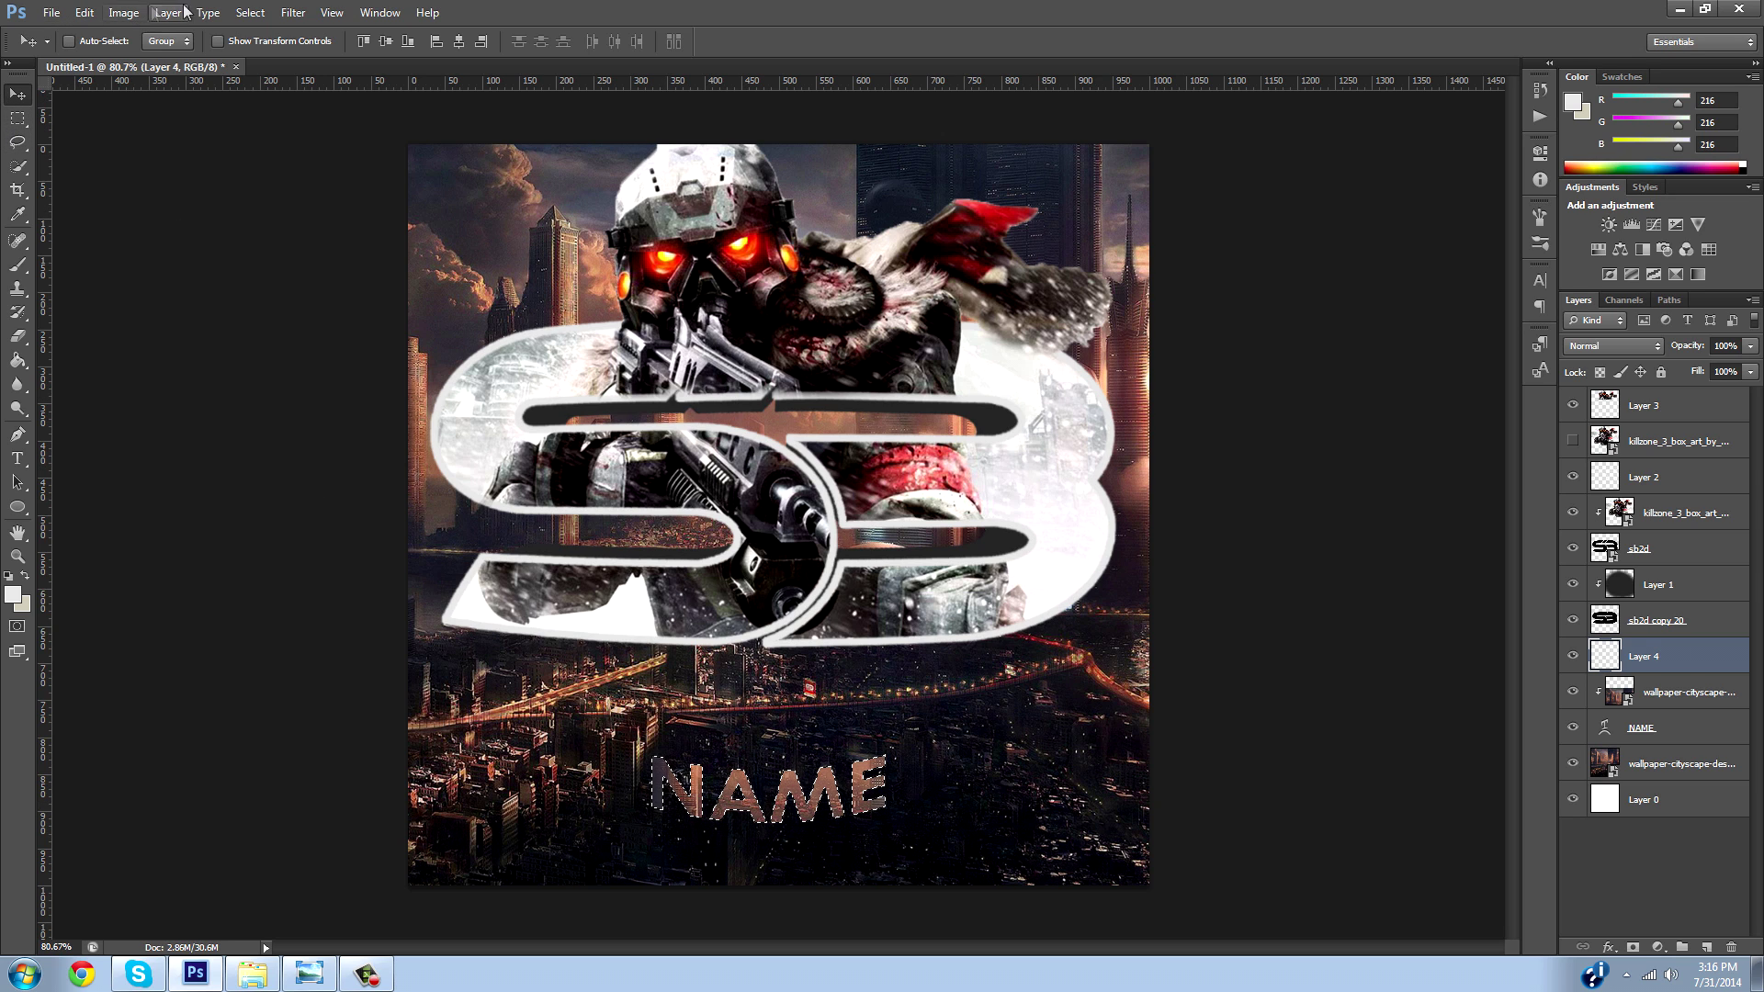
Stroke the NAME letter selection on Layer 4 with a thin light outline, then deselect the layer.
{"action": "left_click", "coordinate": [250, 13]}
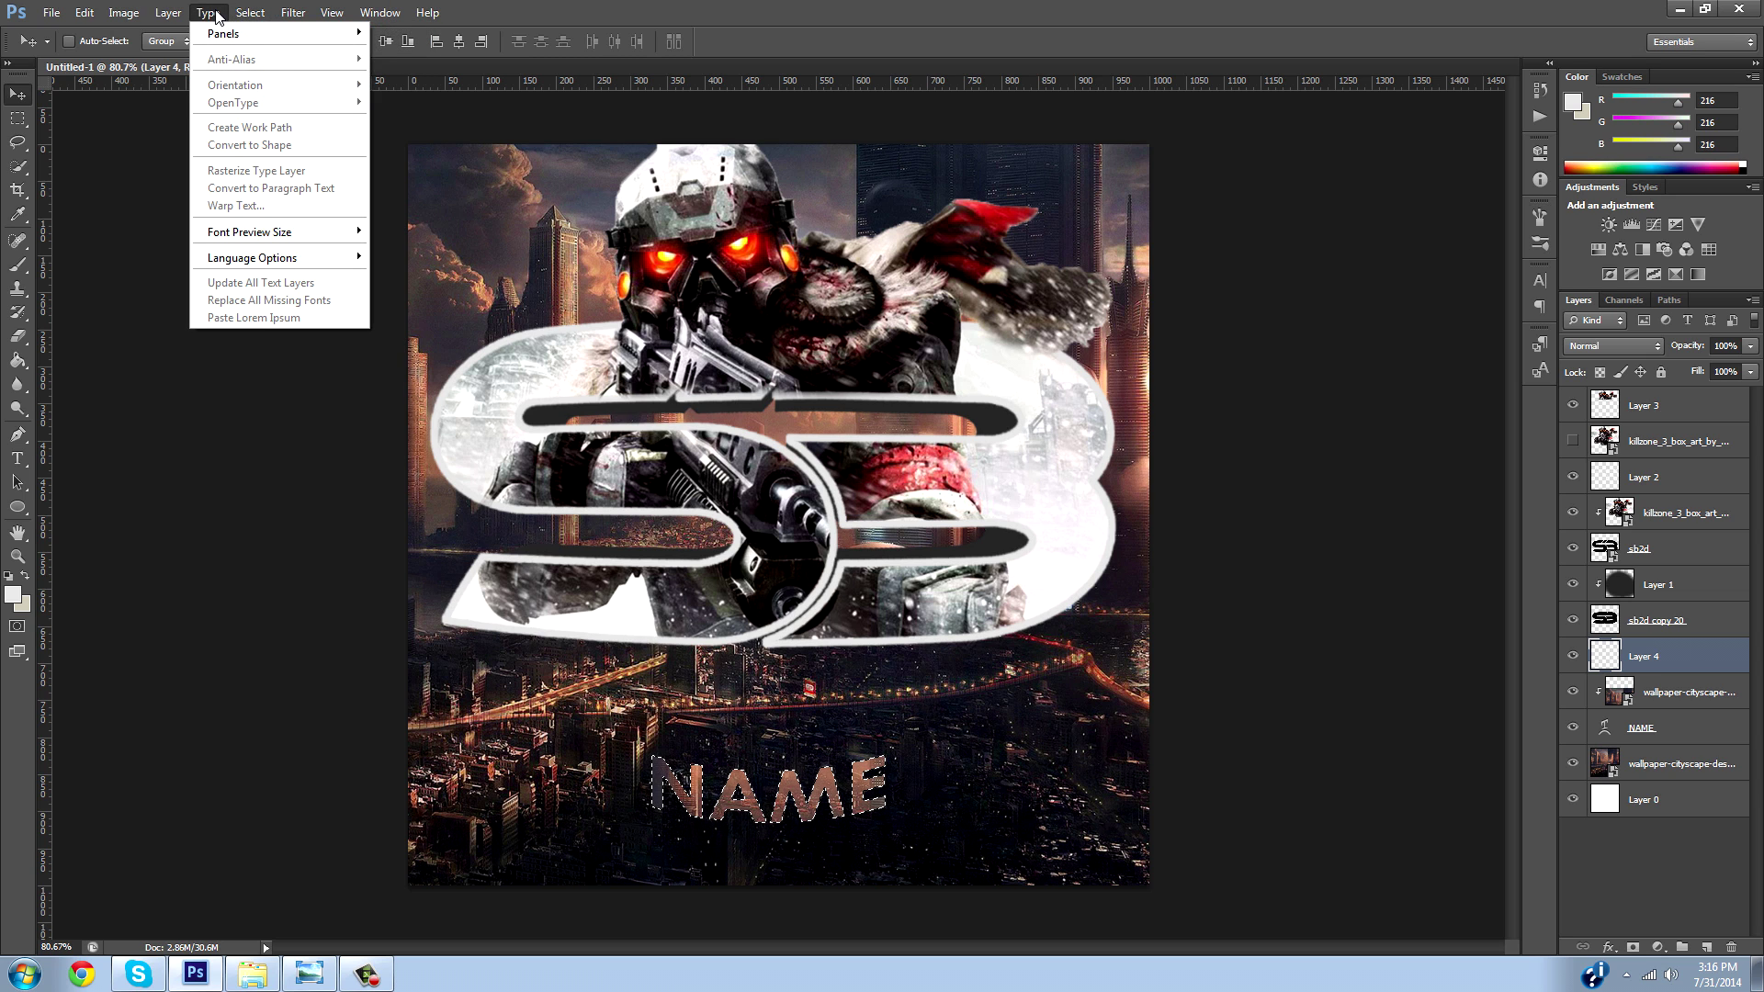
{"action": "mouse_move", "coordinate": [320, 15]}
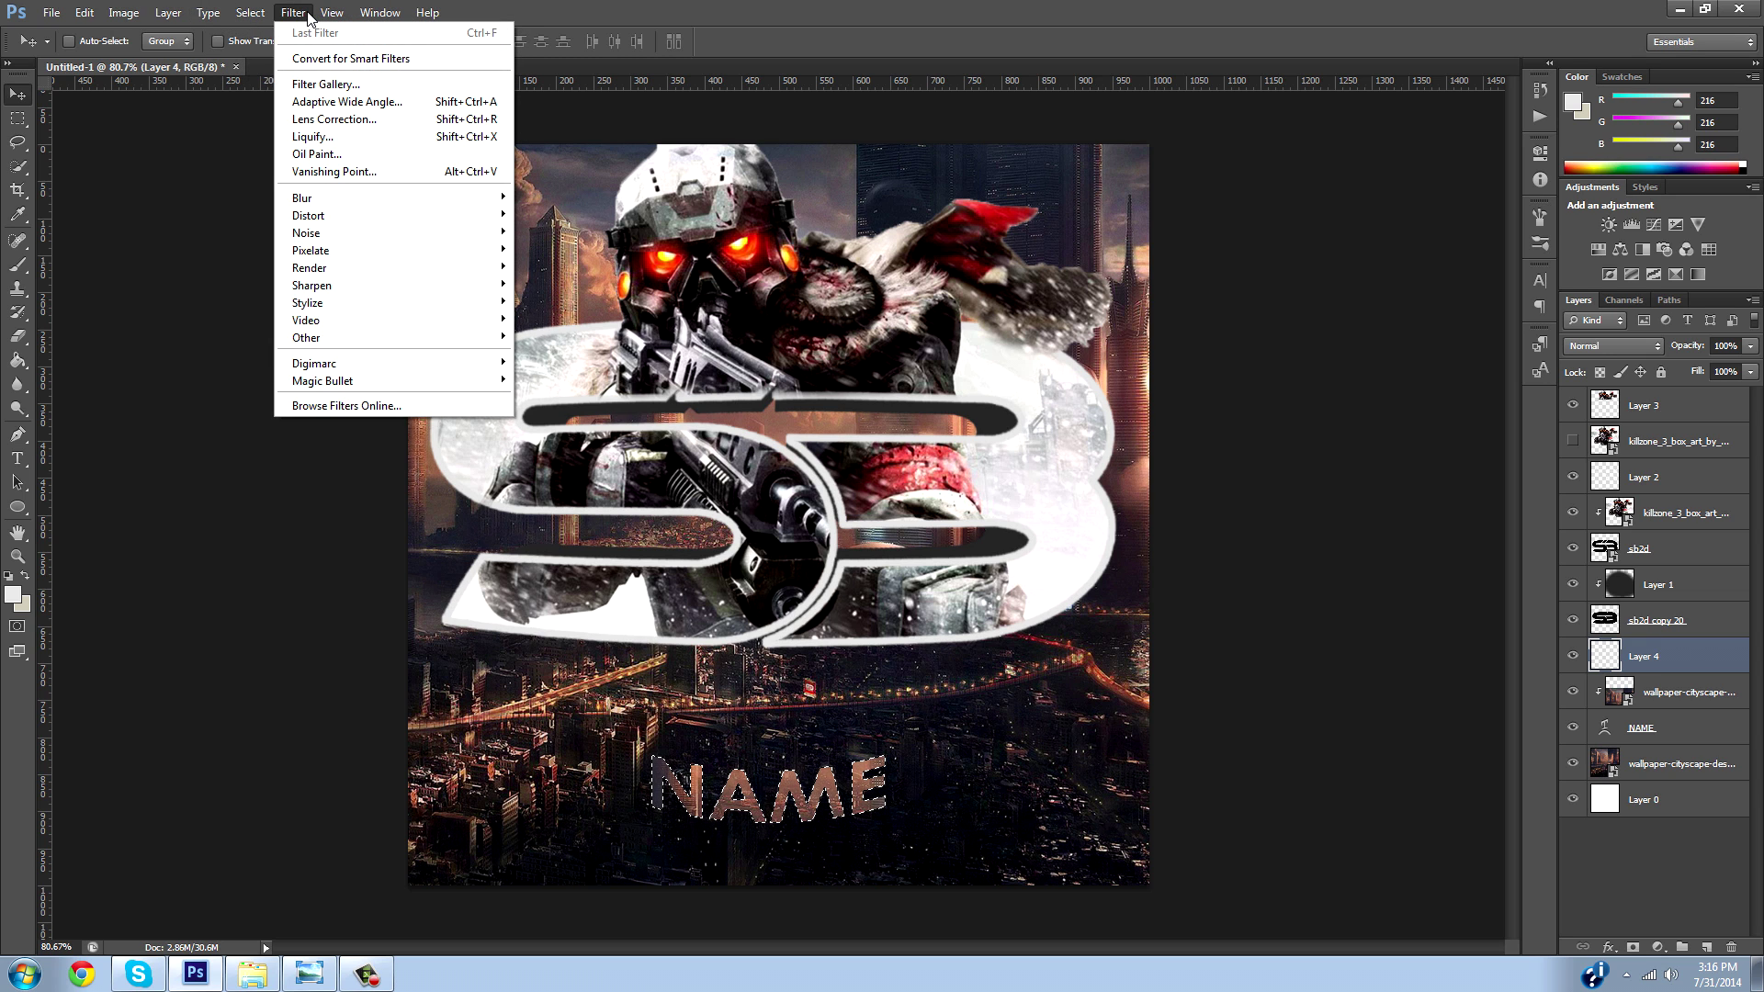
{"action": "mouse_move", "coordinate": [128, 16]}
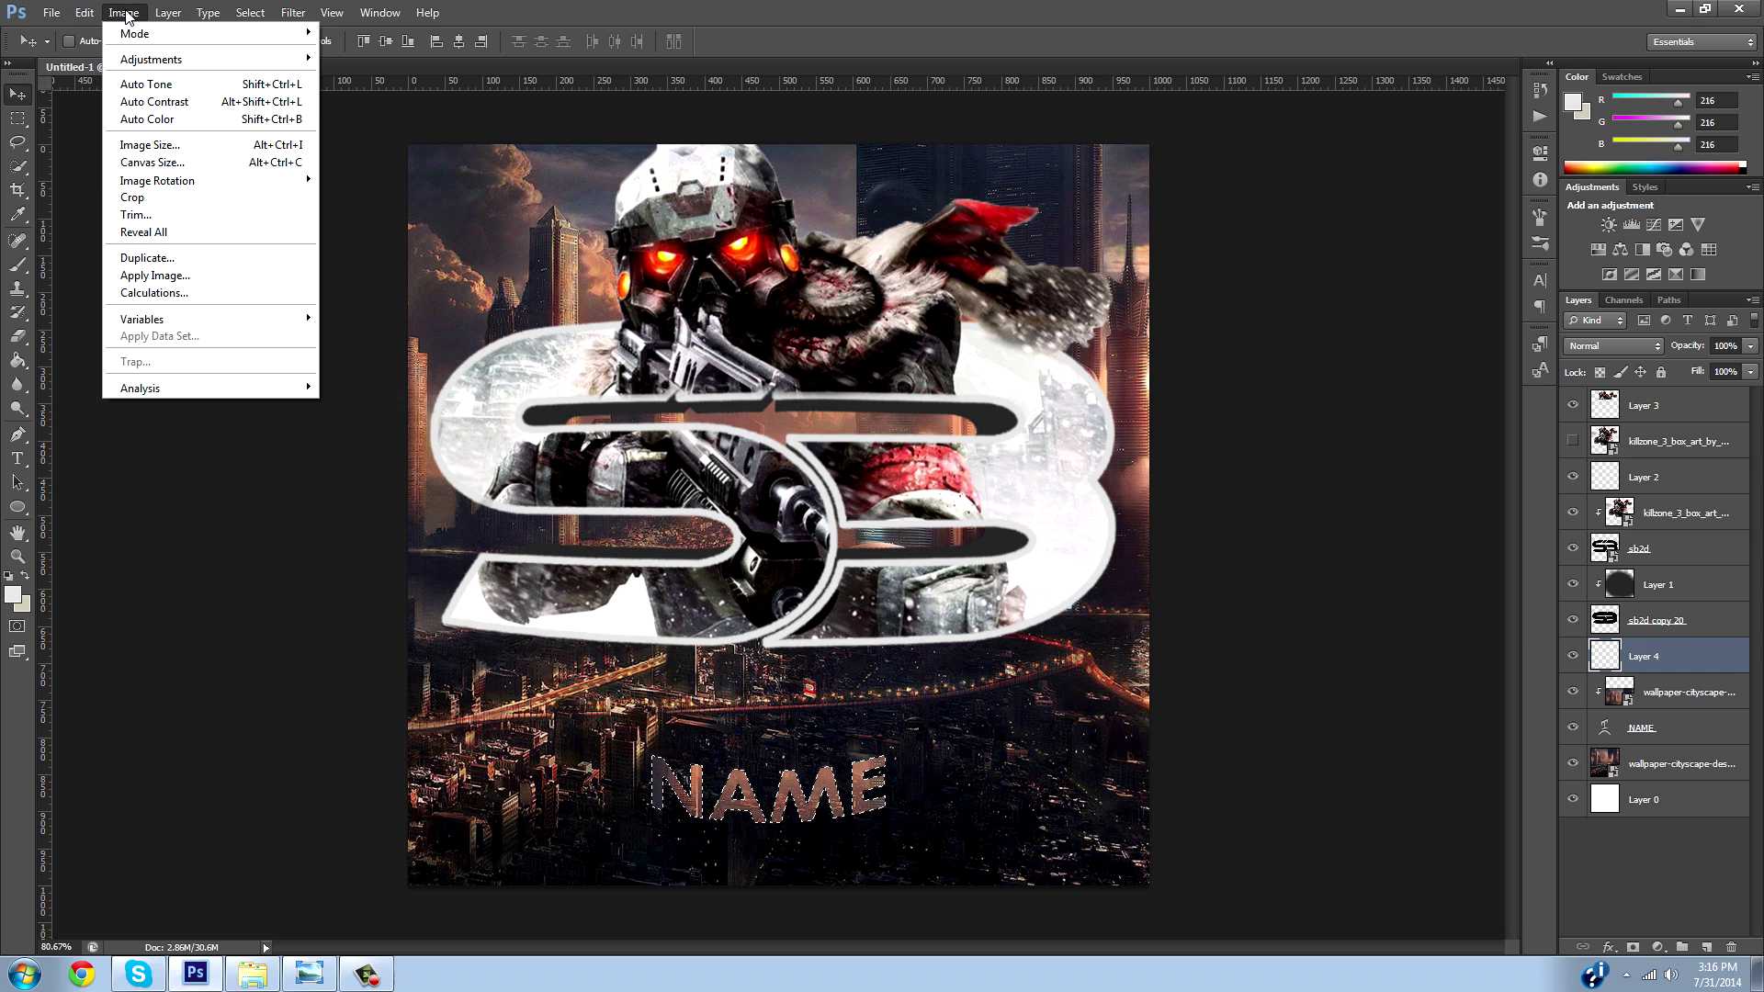
{"action": "mouse_move", "coordinate": [75, 12]}
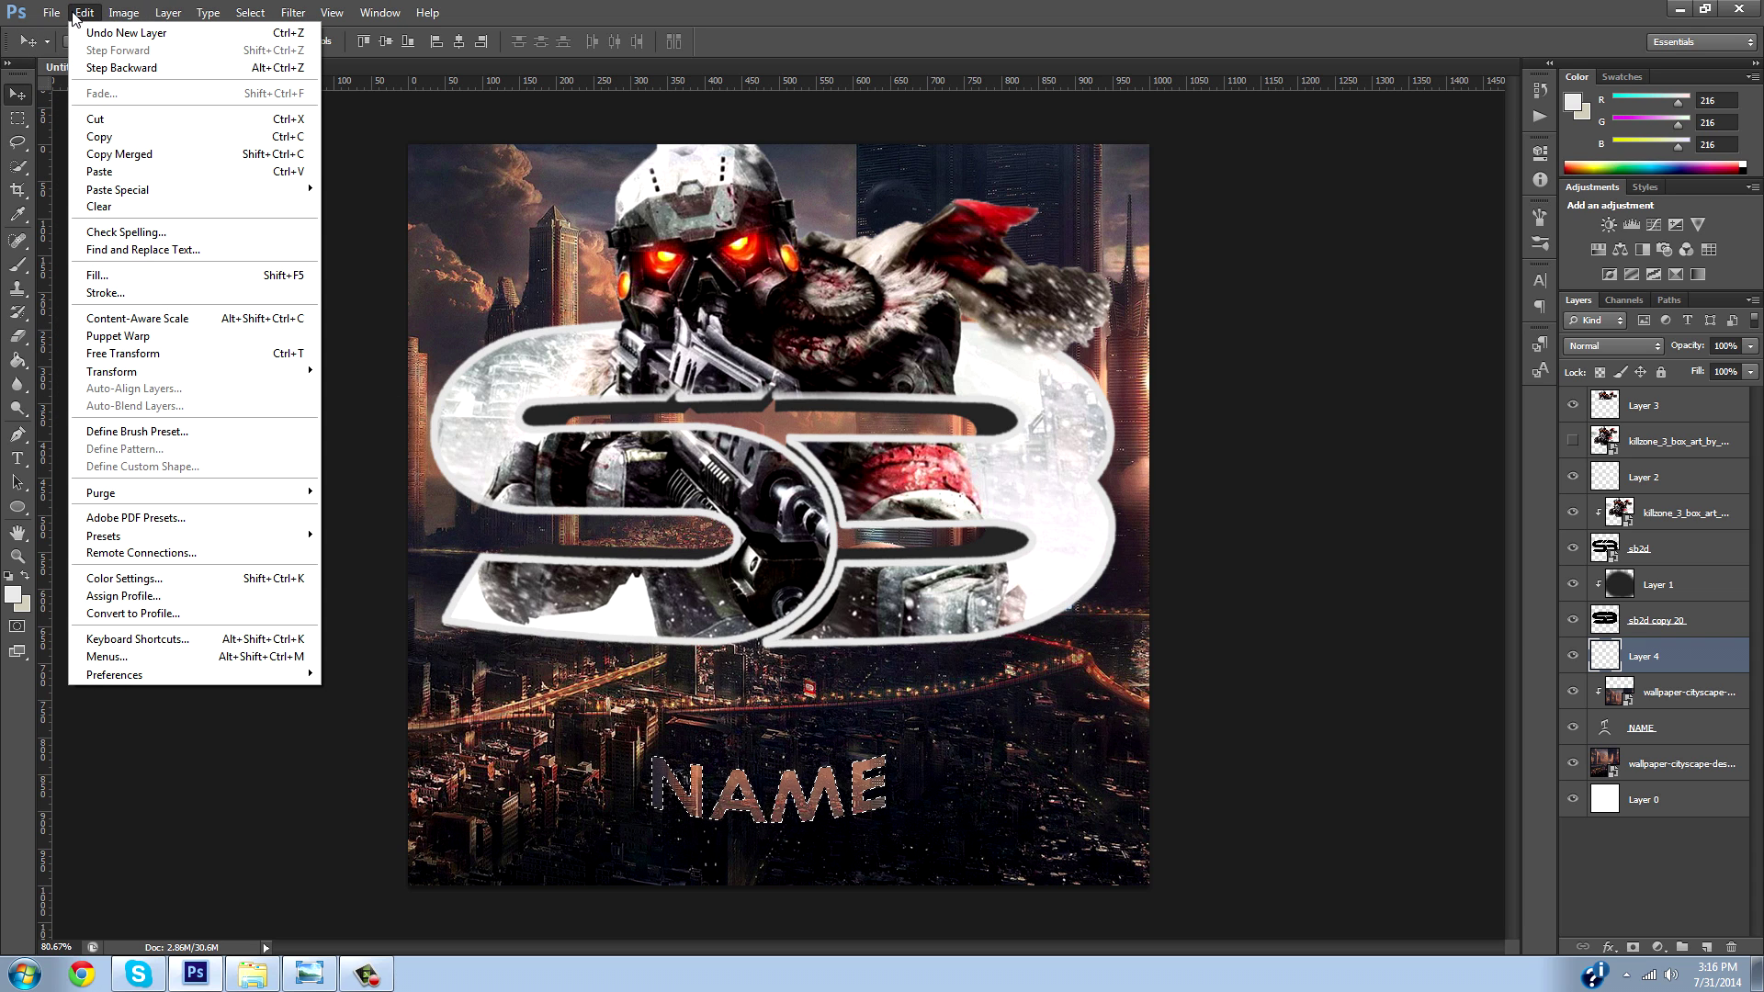
{"action": "left_click", "coordinate": [17, 118]}
{"action": "right_click", "coordinate": [827, 796]}
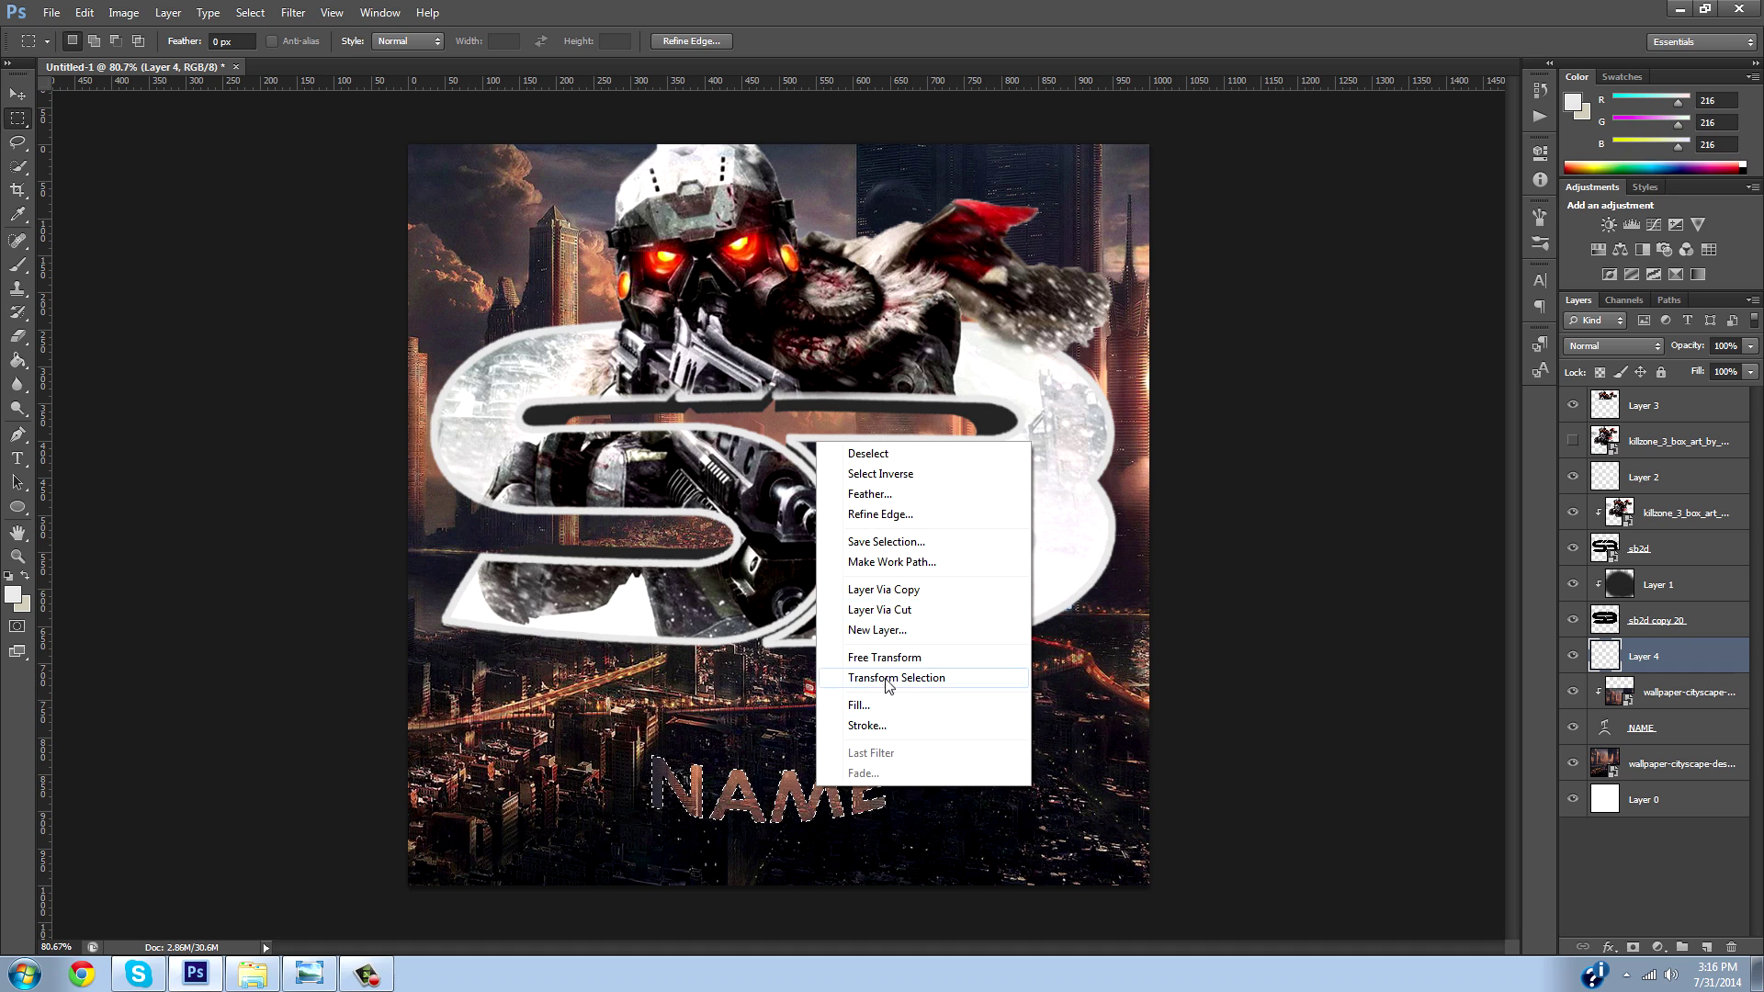
{"action": "left_click", "coordinate": [872, 726]}
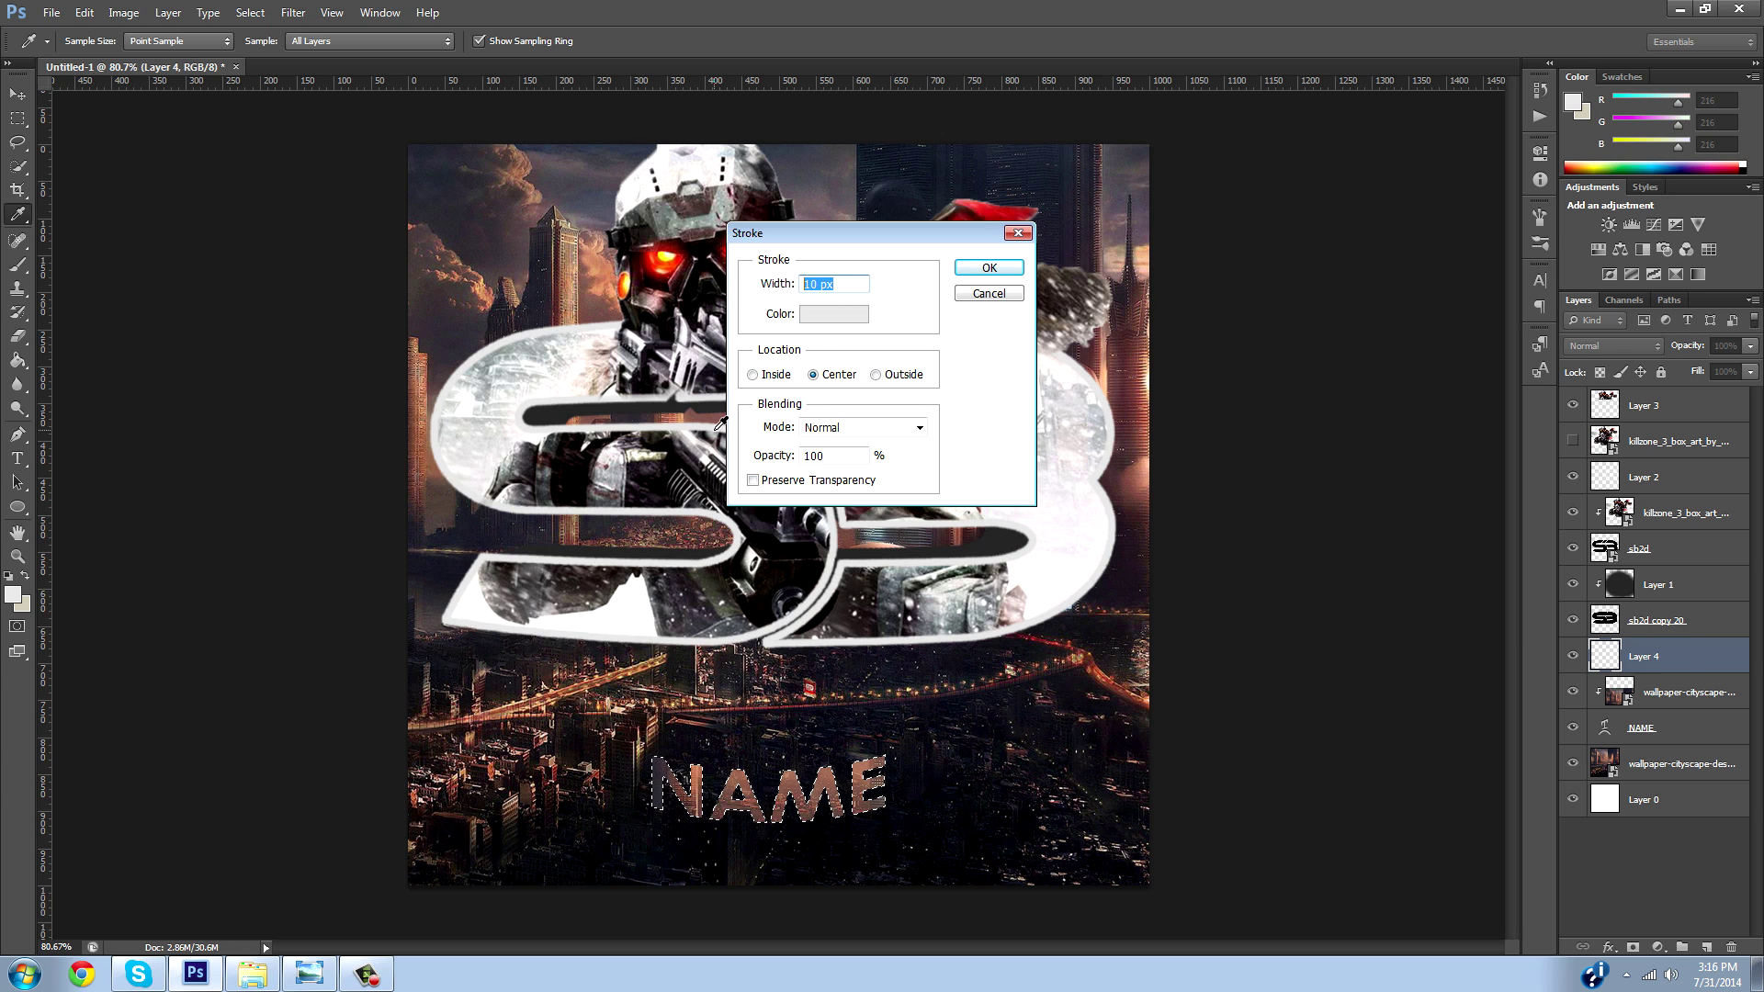
{"action": "type", "text": "3"}
{"action": "left_click", "coordinate": [972, 267]}
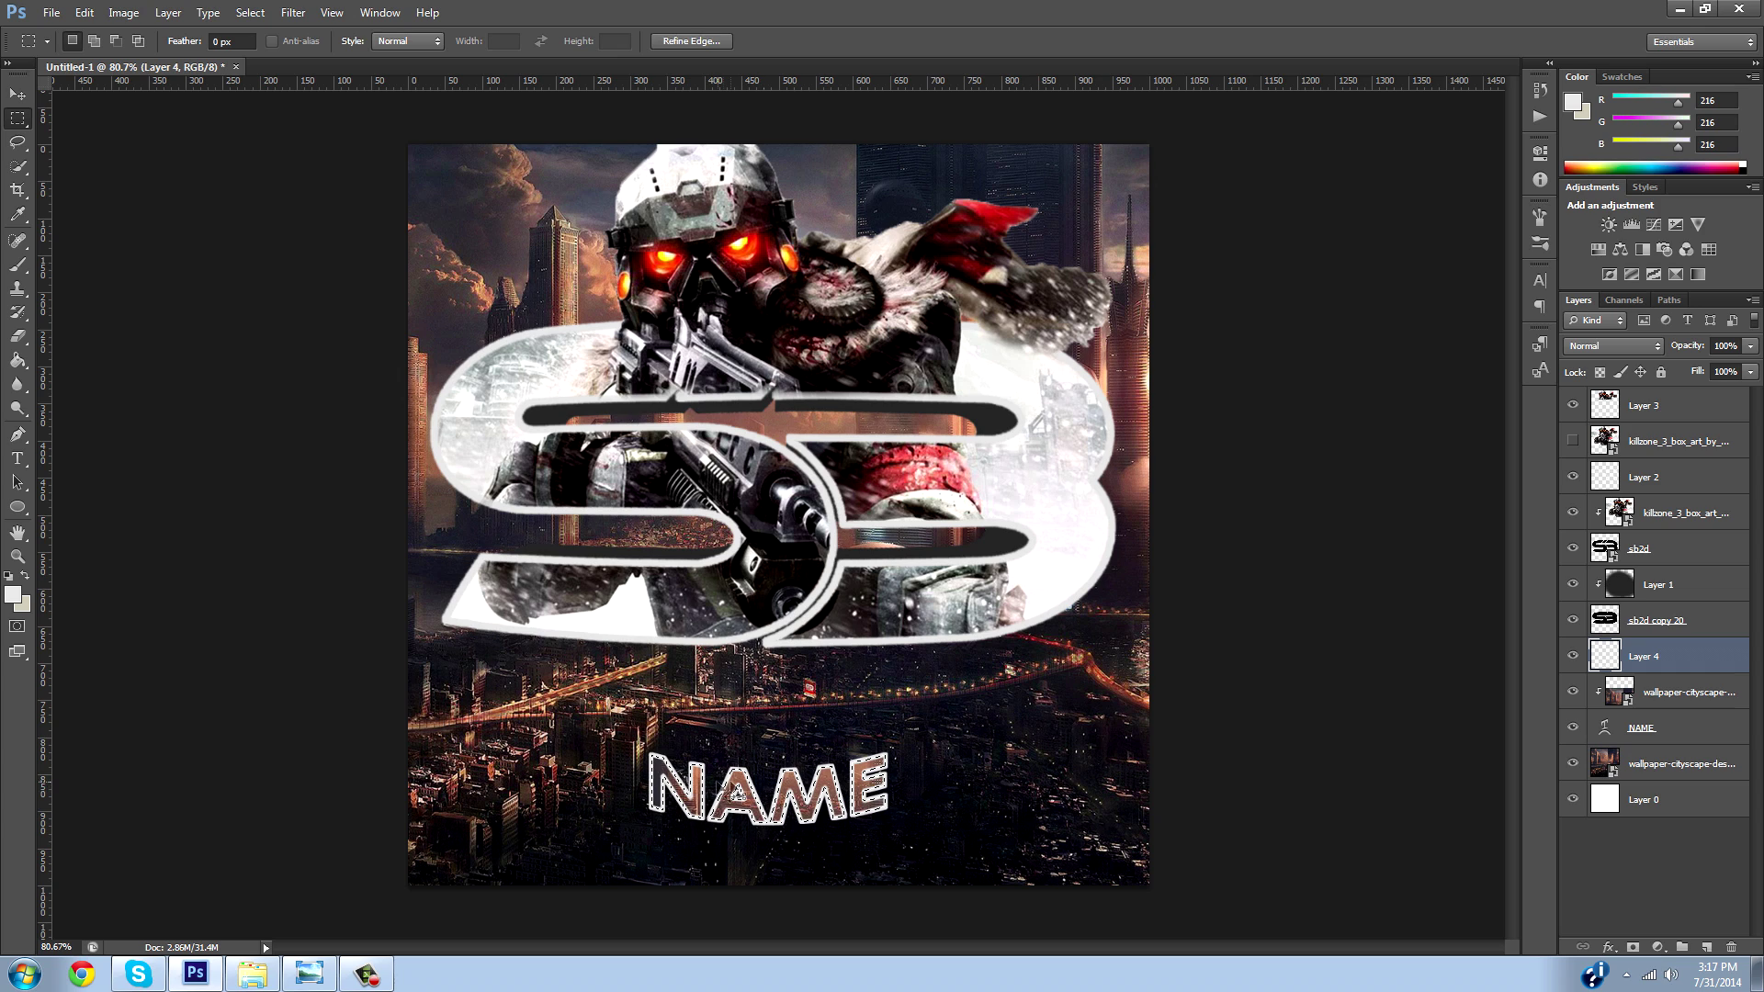
{"action": "left_click", "coordinate": [1659, 870]}
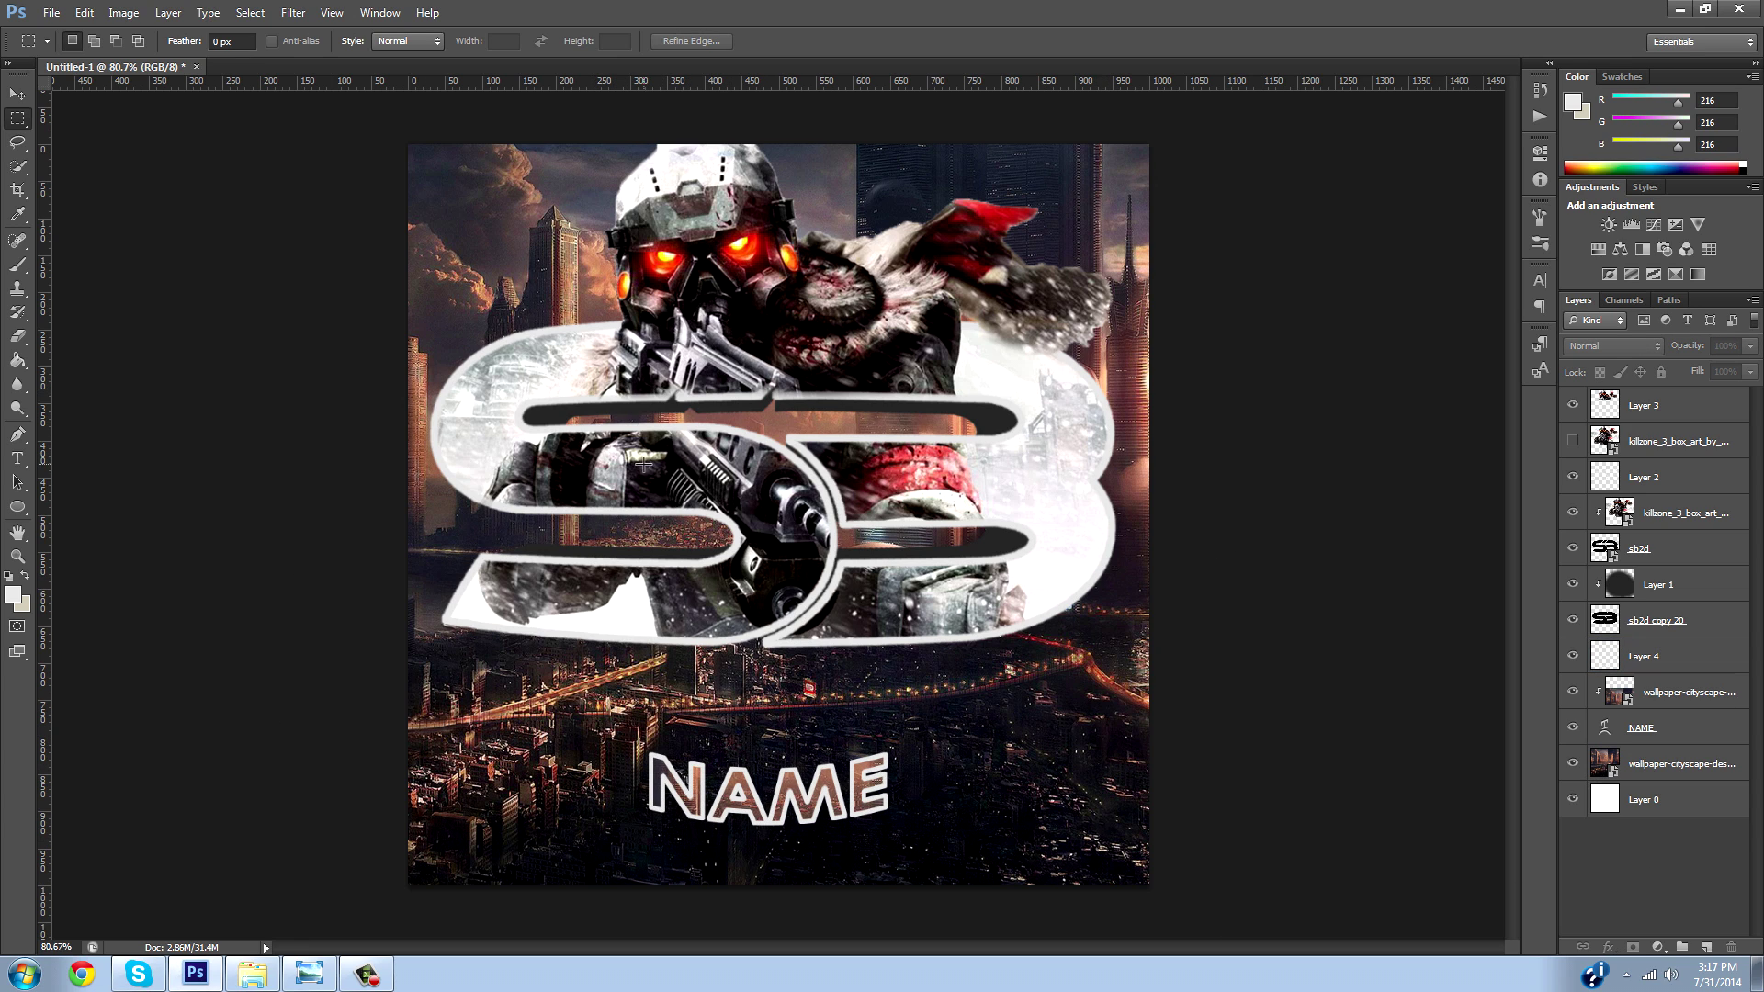
{"action": "left_click", "coordinate": [365, 973]}
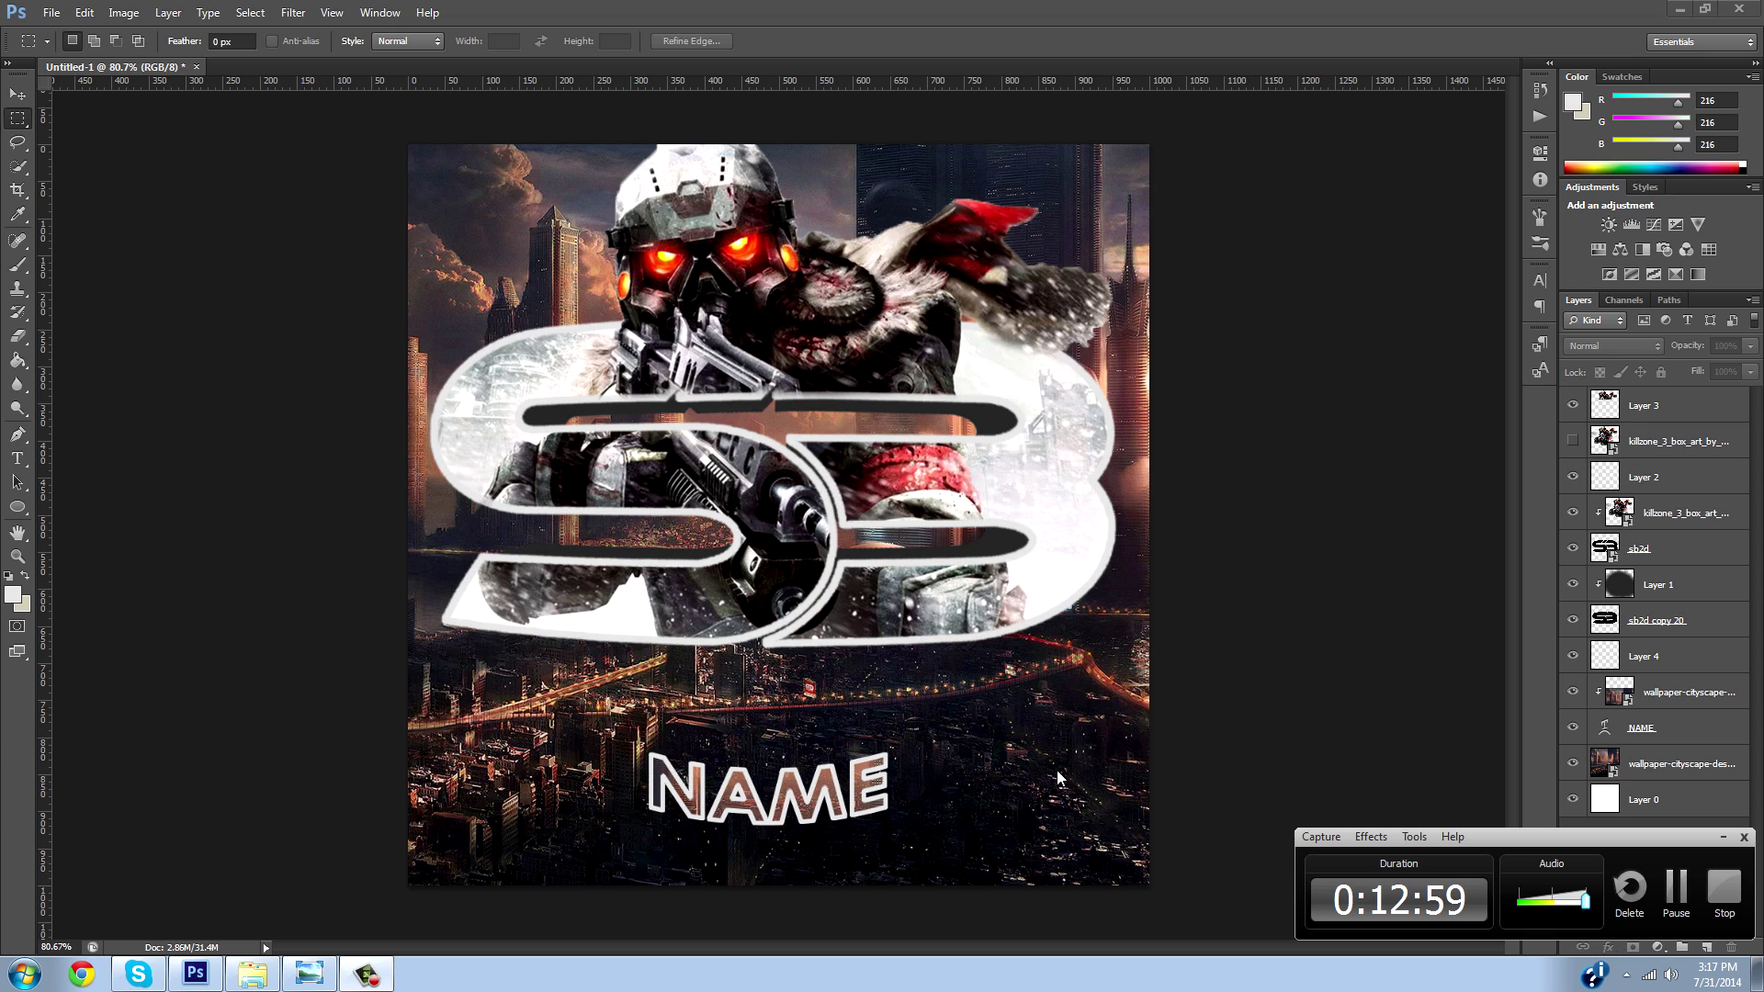
{"action": "left_click", "coordinate": [308, 974]}
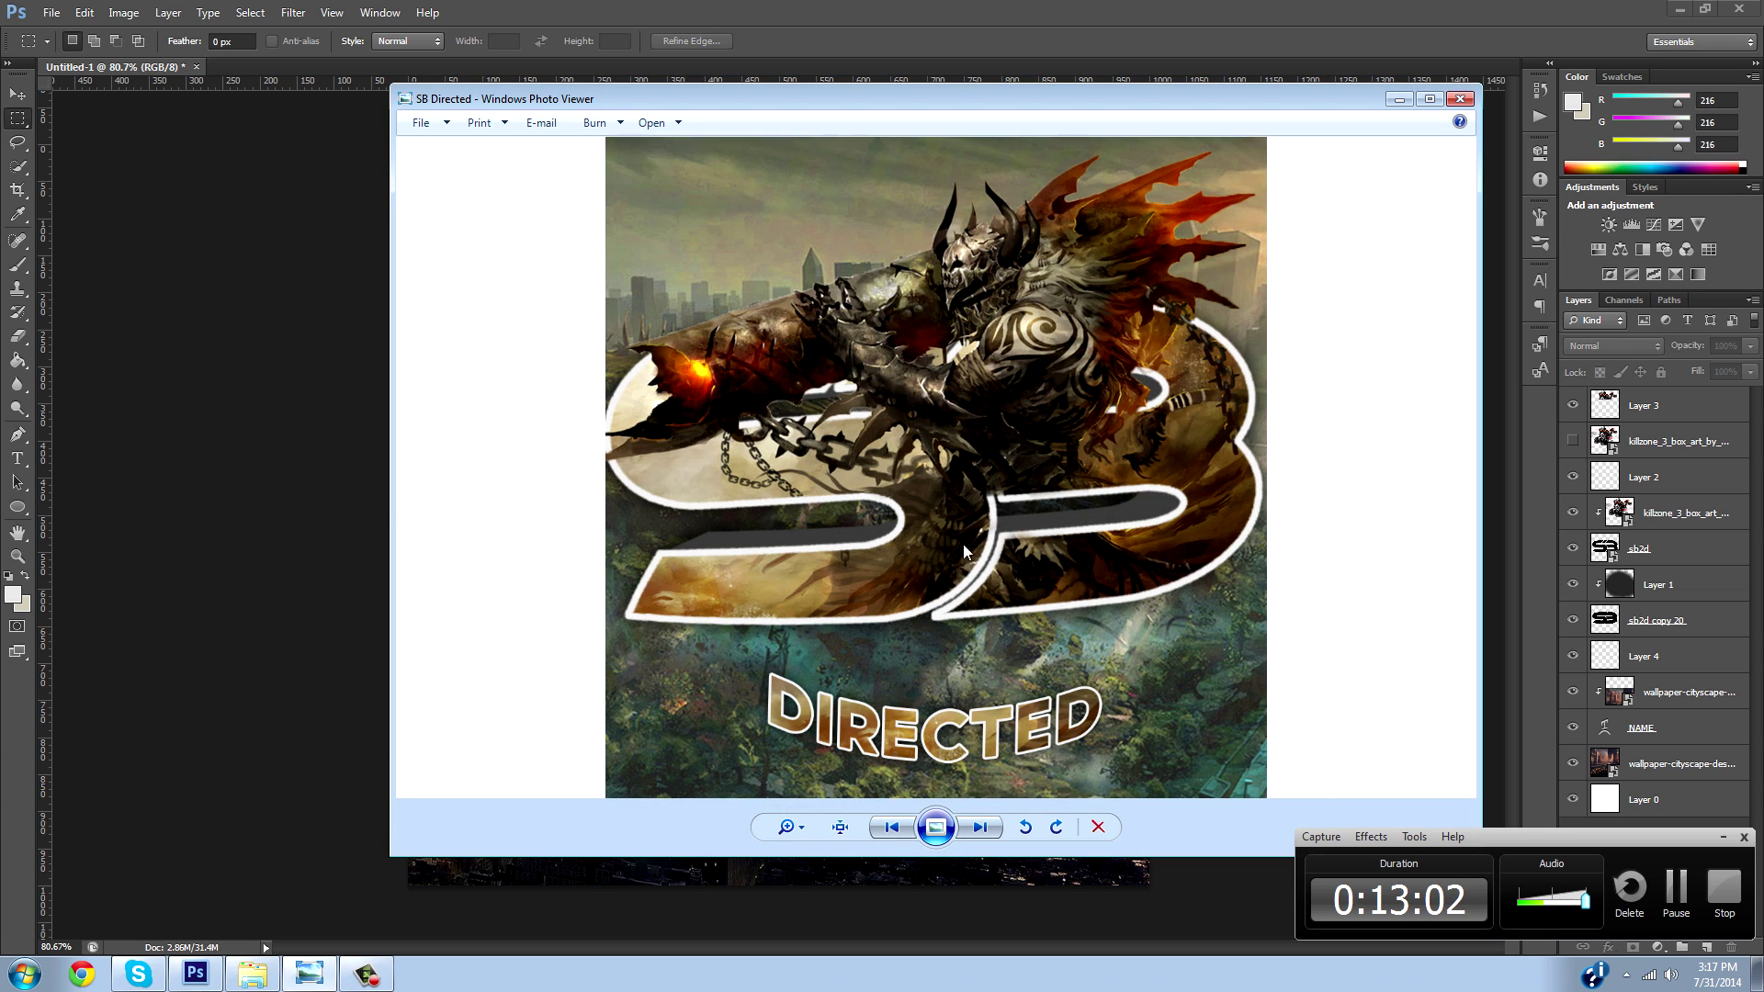
{"action": "left_click", "coordinate": [980, 828]}
{"action": "left_click", "coordinate": [980, 827]}
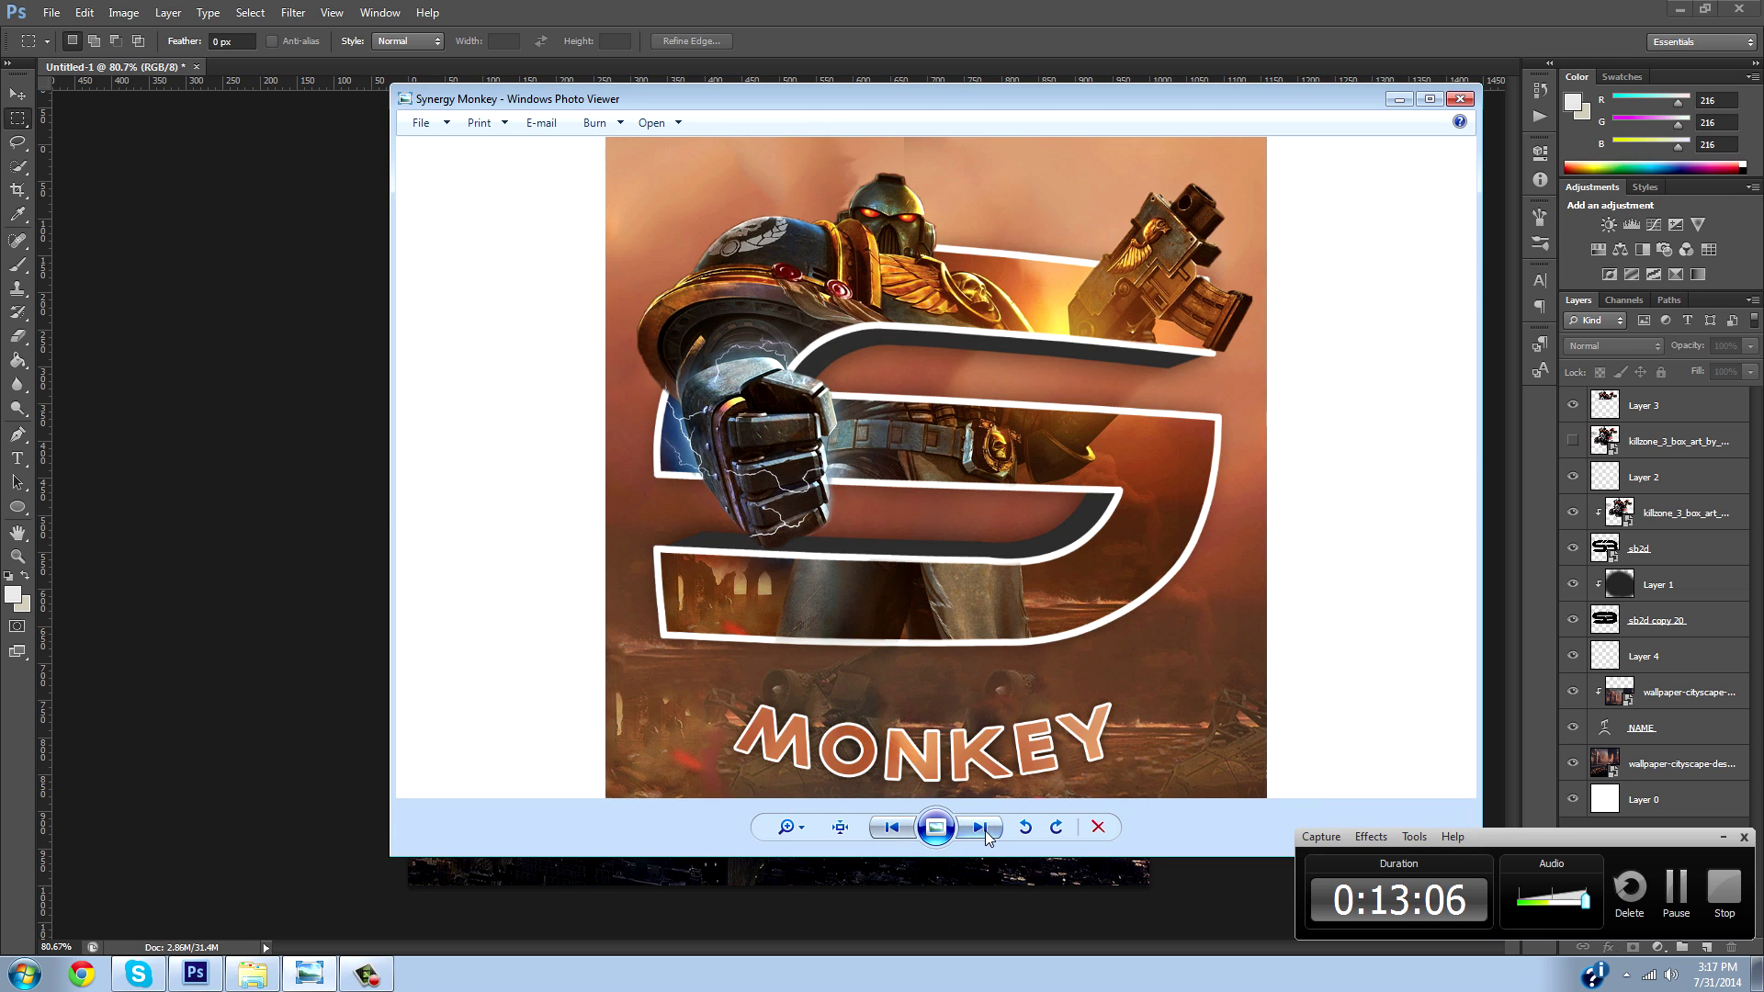
{"action": "left_click", "coordinate": [985, 826]}
{"action": "left_click", "coordinate": [985, 826]}
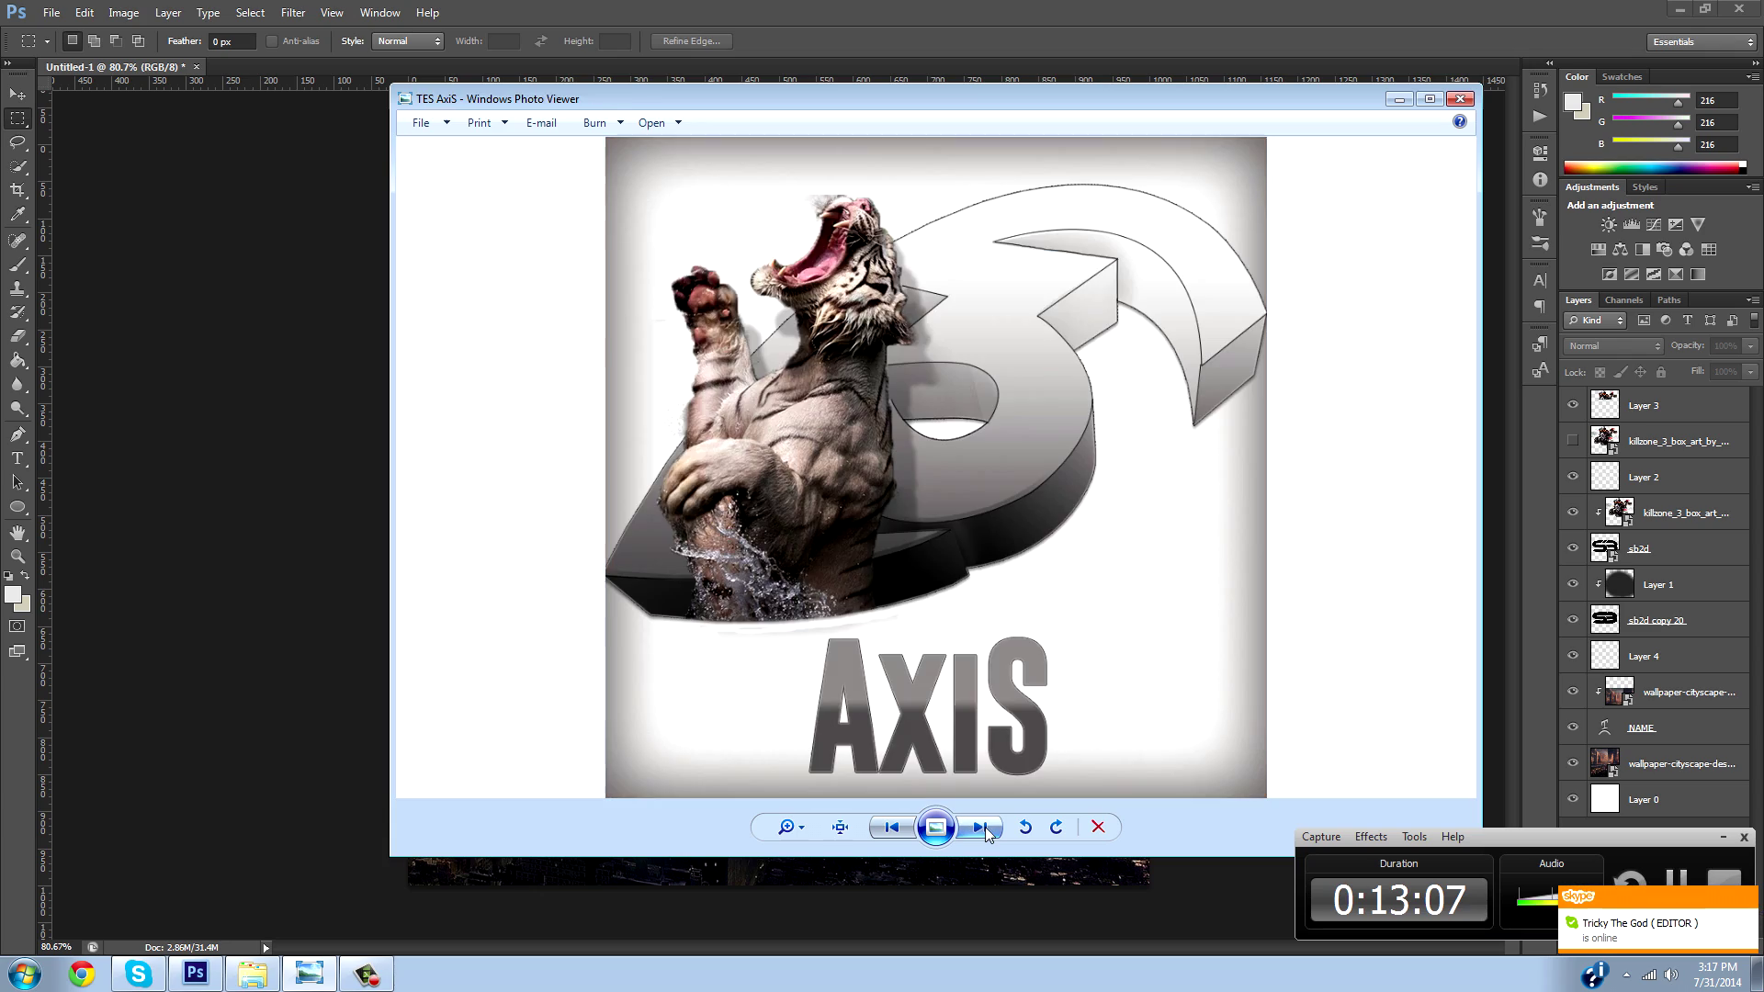
{"action": "left_click", "coordinate": [985, 826]}
{"action": "left_click", "coordinate": [985, 827]}
{"action": "left_click", "coordinate": [984, 826]}
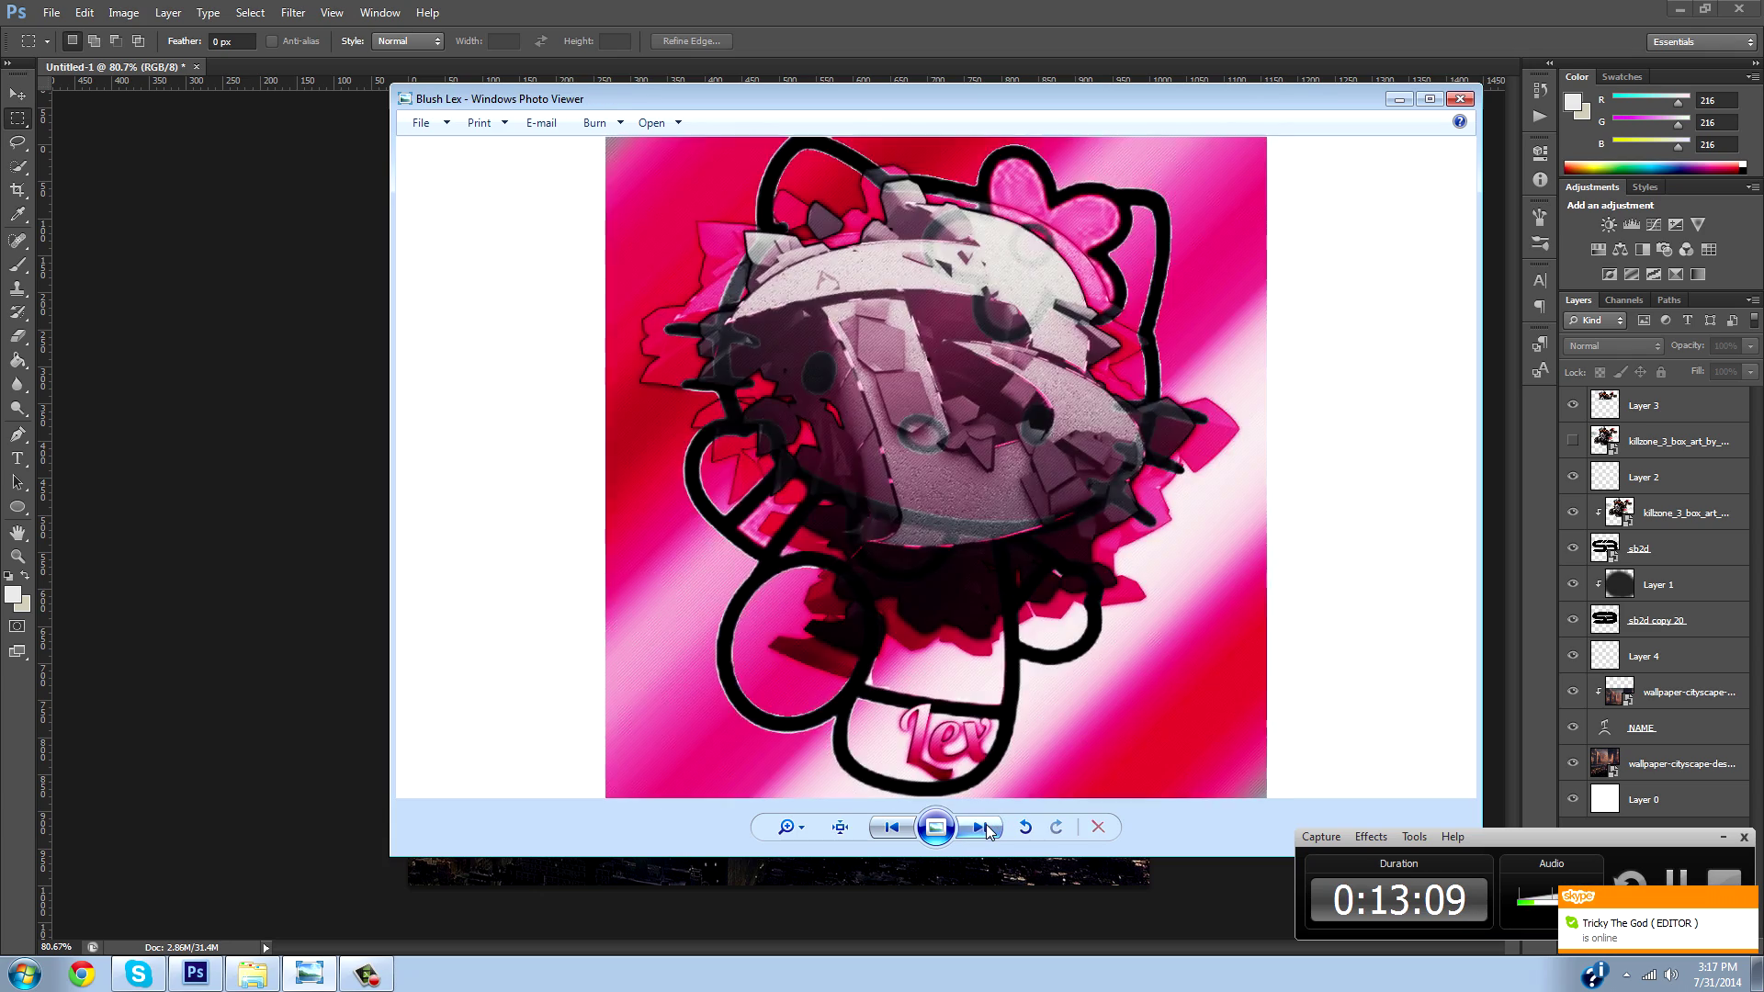
{"action": "left_click", "coordinate": [985, 827]}
{"action": "left_click", "coordinate": [985, 826]}
{"action": "left_click", "coordinate": [891, 829]}
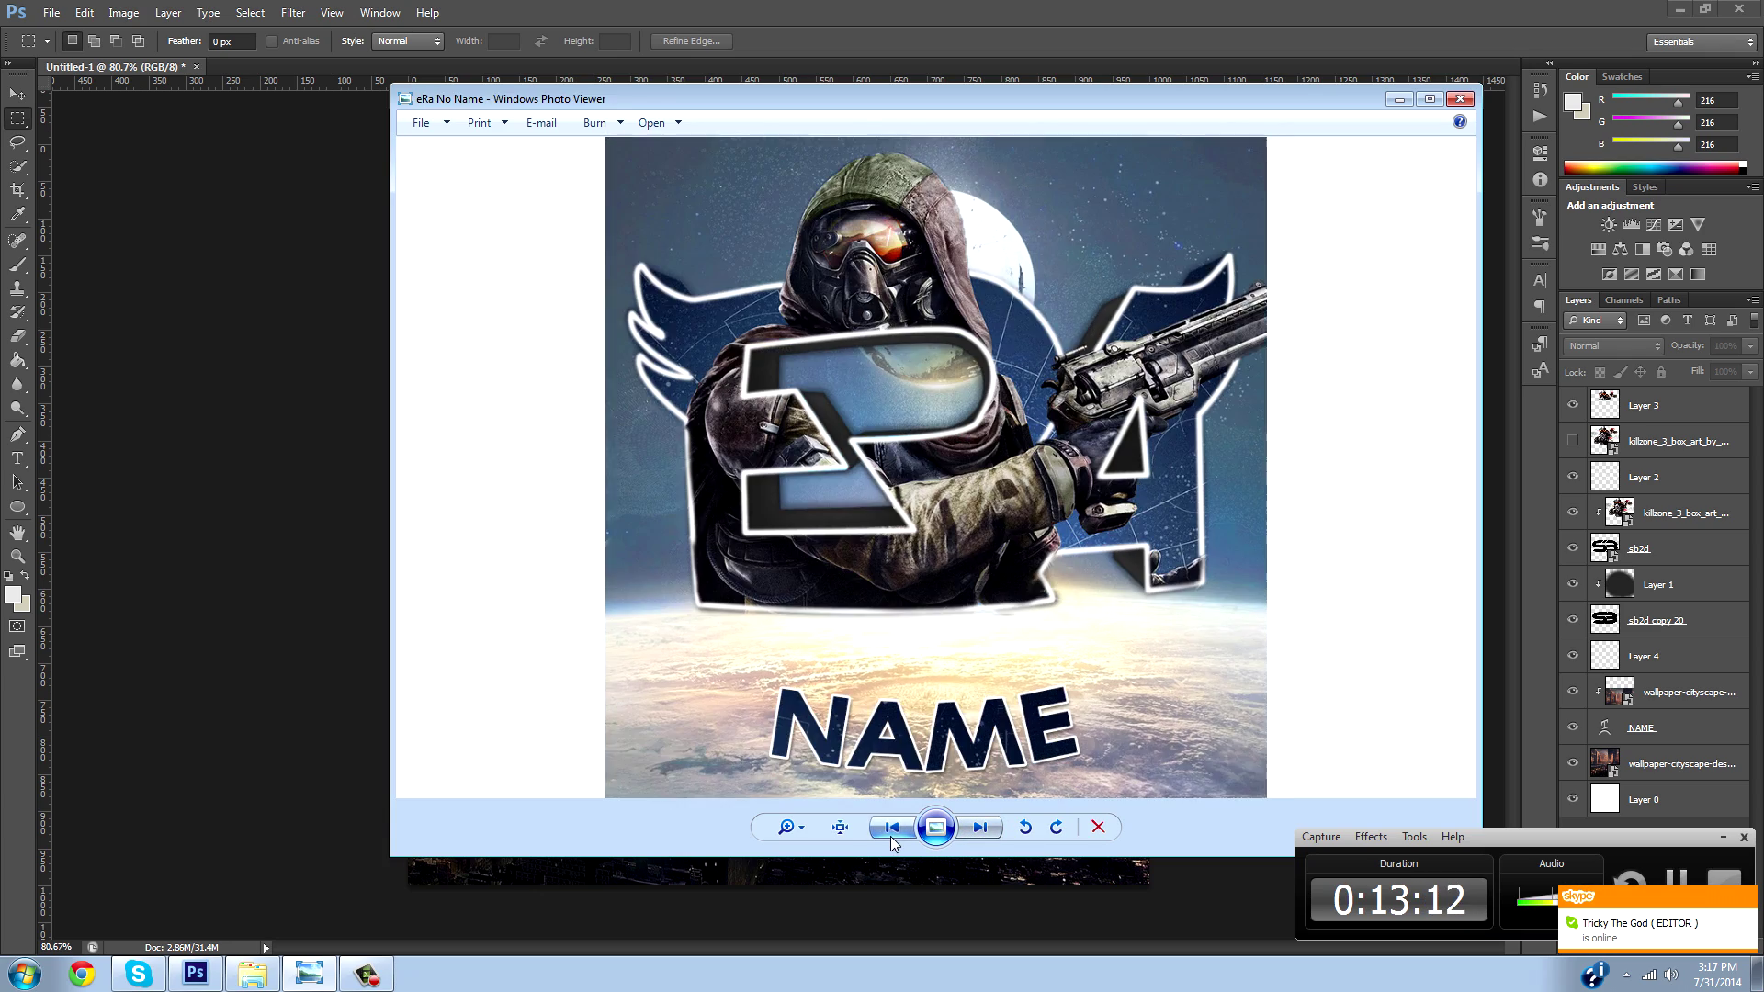
{"action": "left_click", "coordinate": [891, 831]}
{"action": "left_click", "coordinate": [977, 838]}
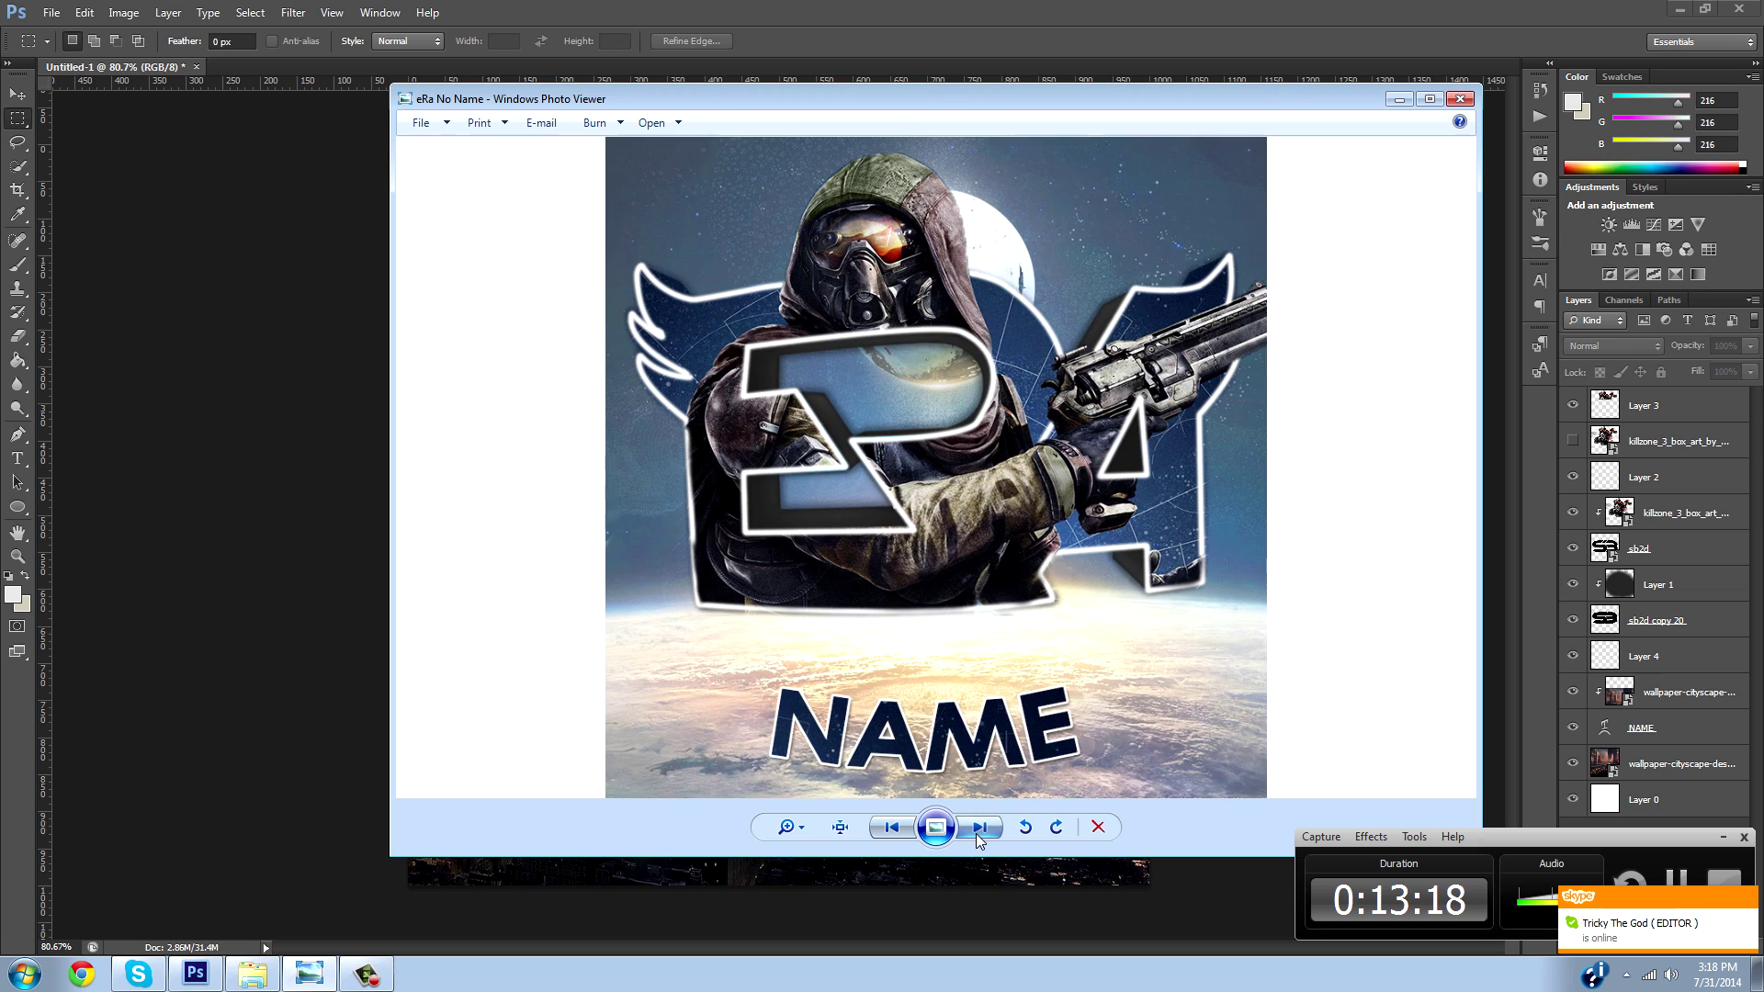
{"action": "left_click", "coordinate": [979, 829]}
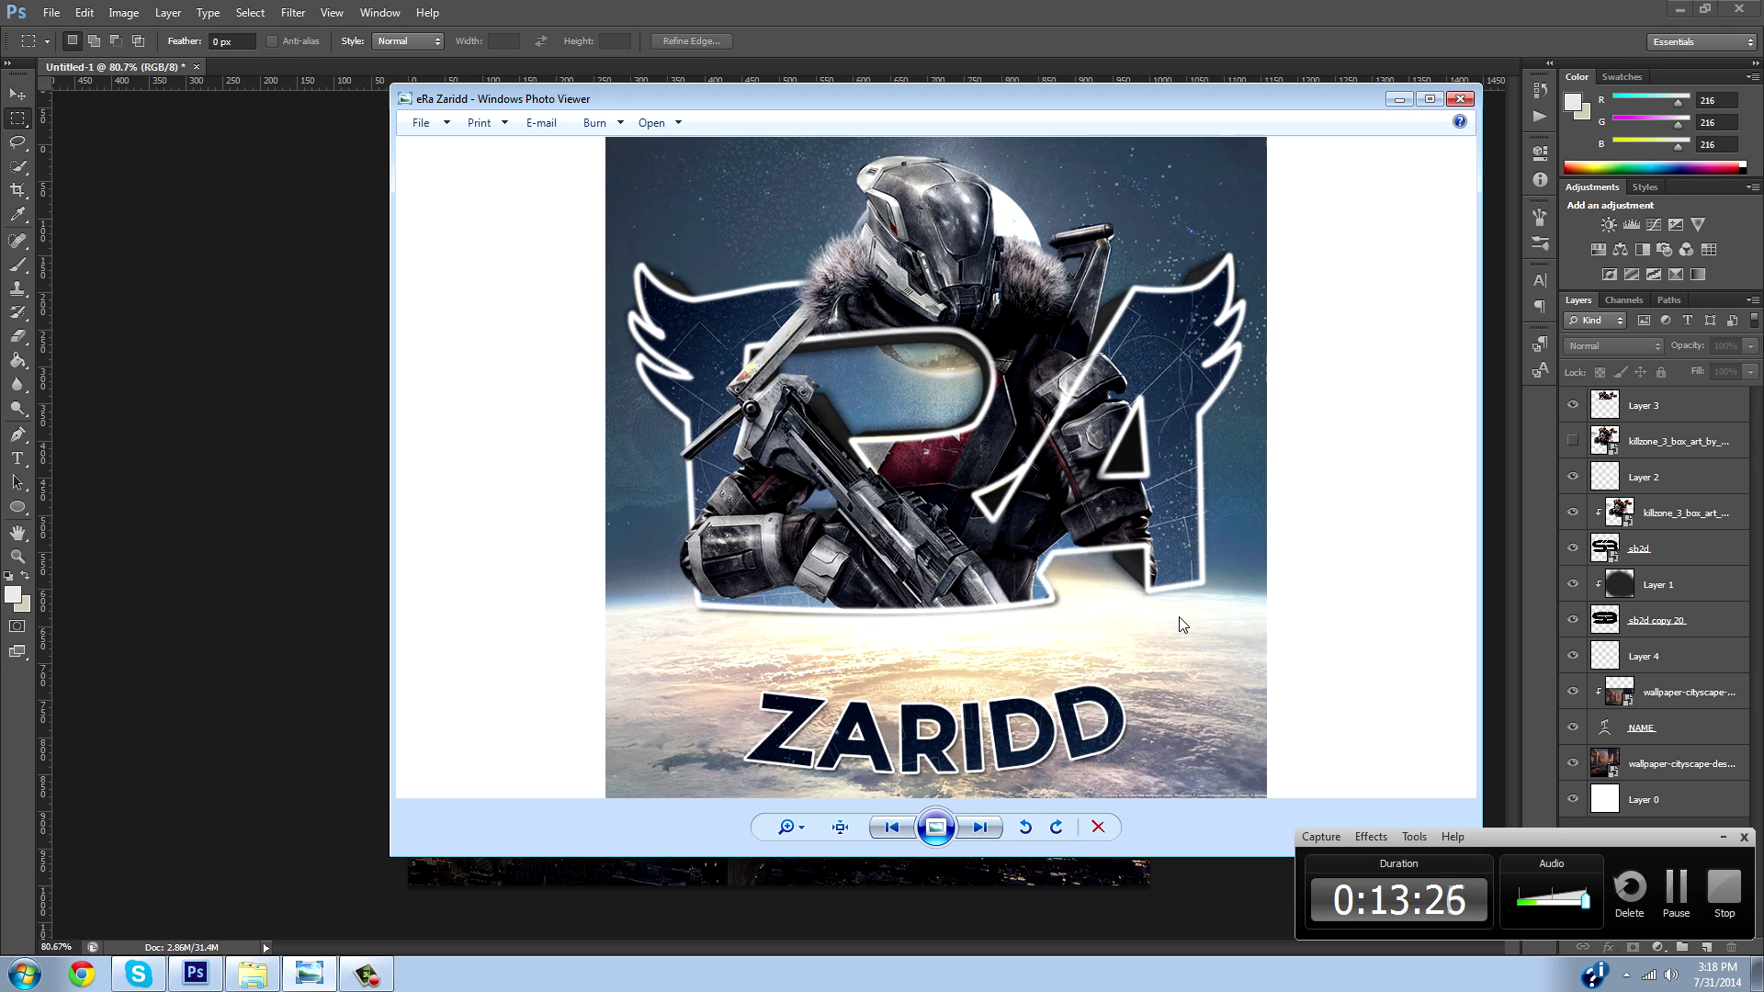
{"action": "left_click", "coordinate": [891, 827]}
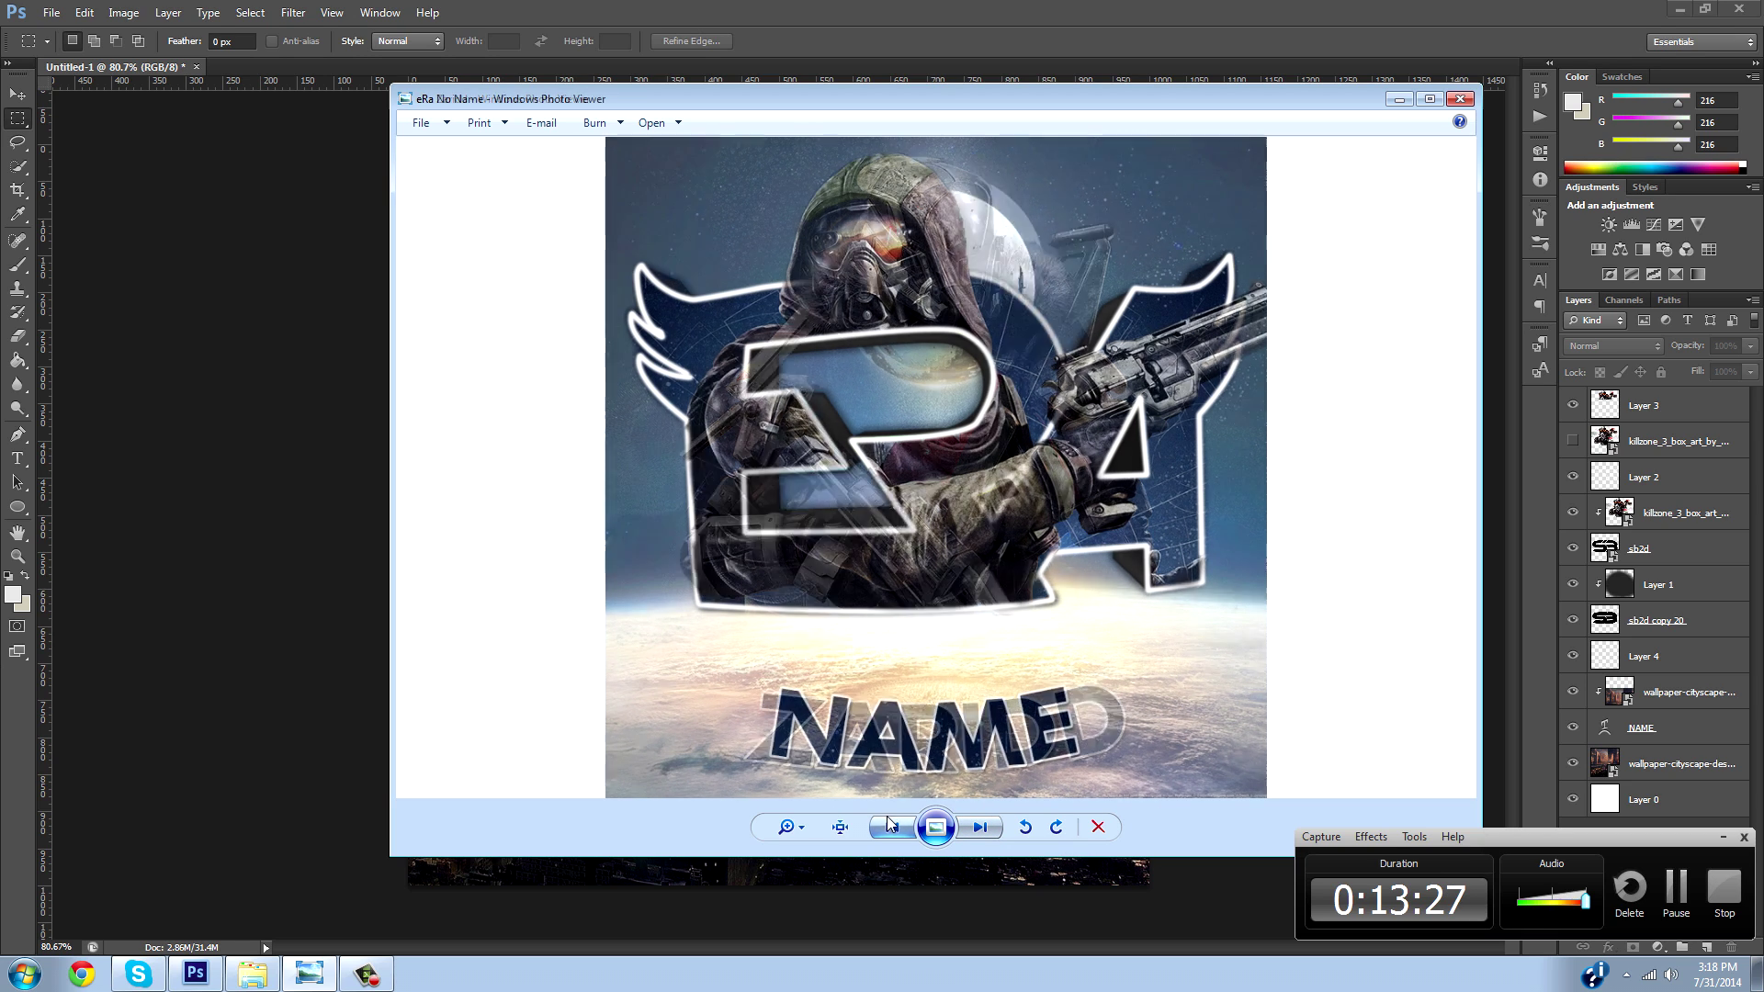
{"action": "left_click", "coordinate": [981, 827]}
{"action": "left_click", "coordinate": [982, 830]}
{"action": "left_click", "coordinate": [981, 829]}
{"action": "left_click", "coordinate": [978, 829]}
{"action": "left_click", "coordinate": [978, 830]}
{"action": "left_click", "coordinate": [977, 829]}
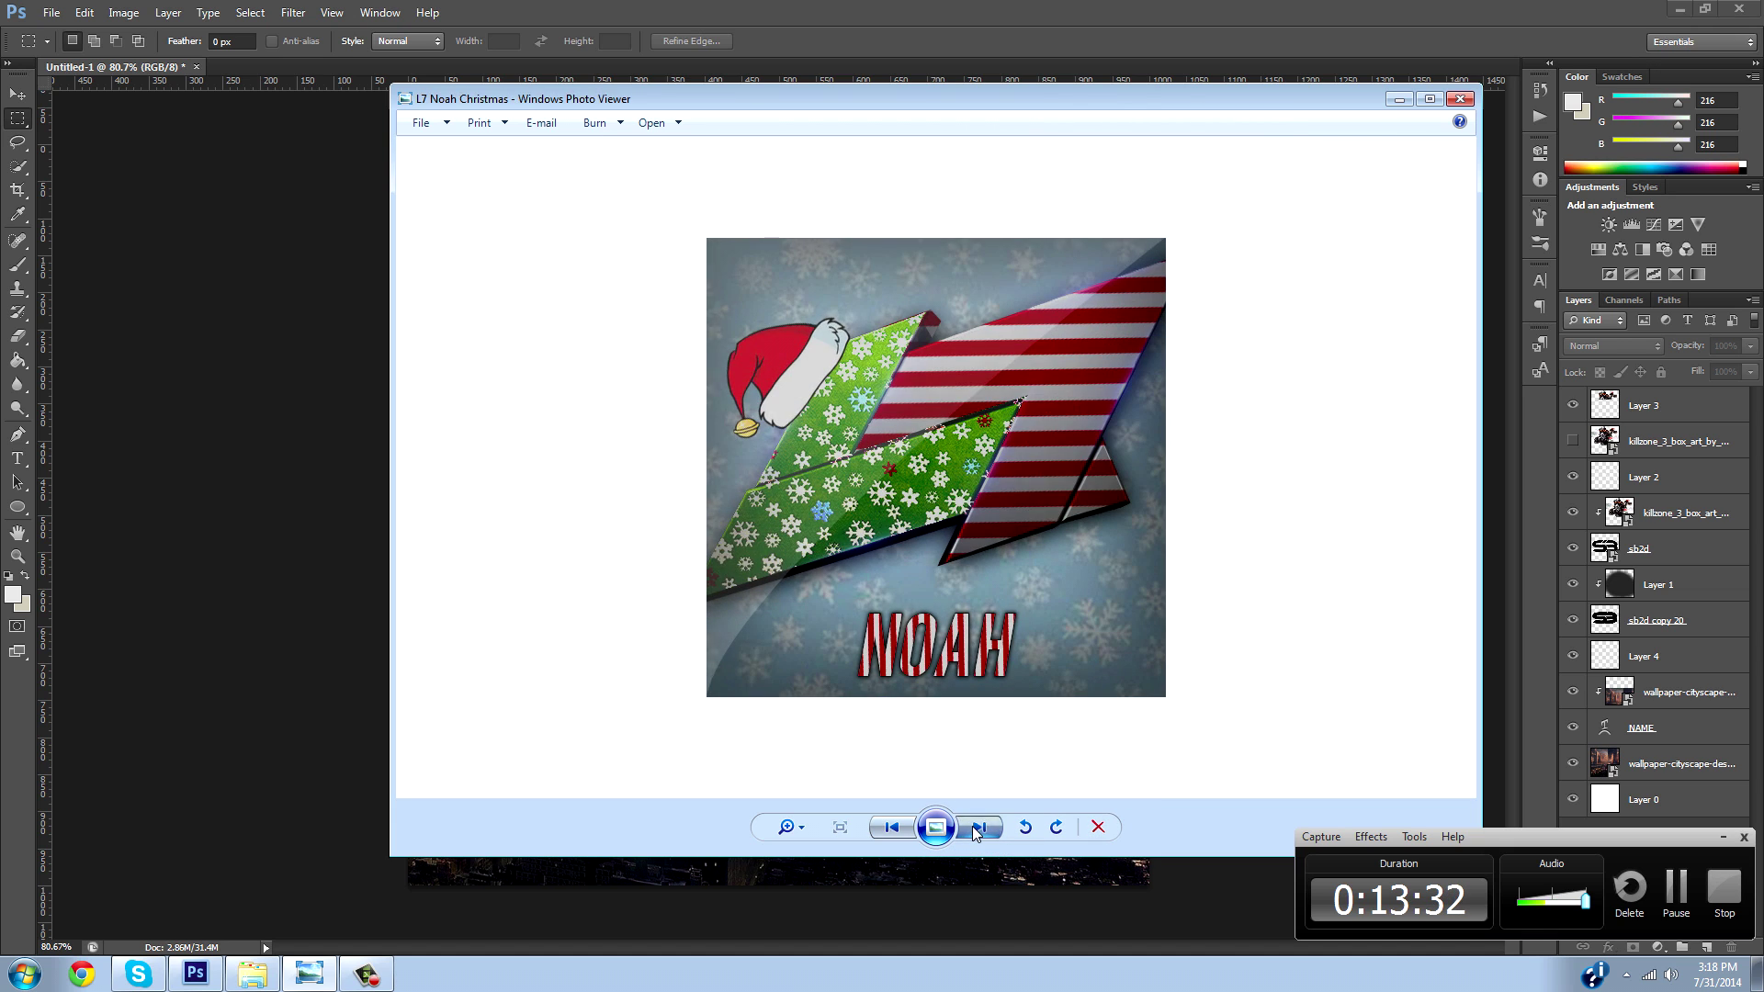
{"action": "left_click", "coordinate": [978, 829]}
{"action": "left_click", "coordinate": [977, 829]}
{"action": "left_click", "coordinate": [979, 827]}
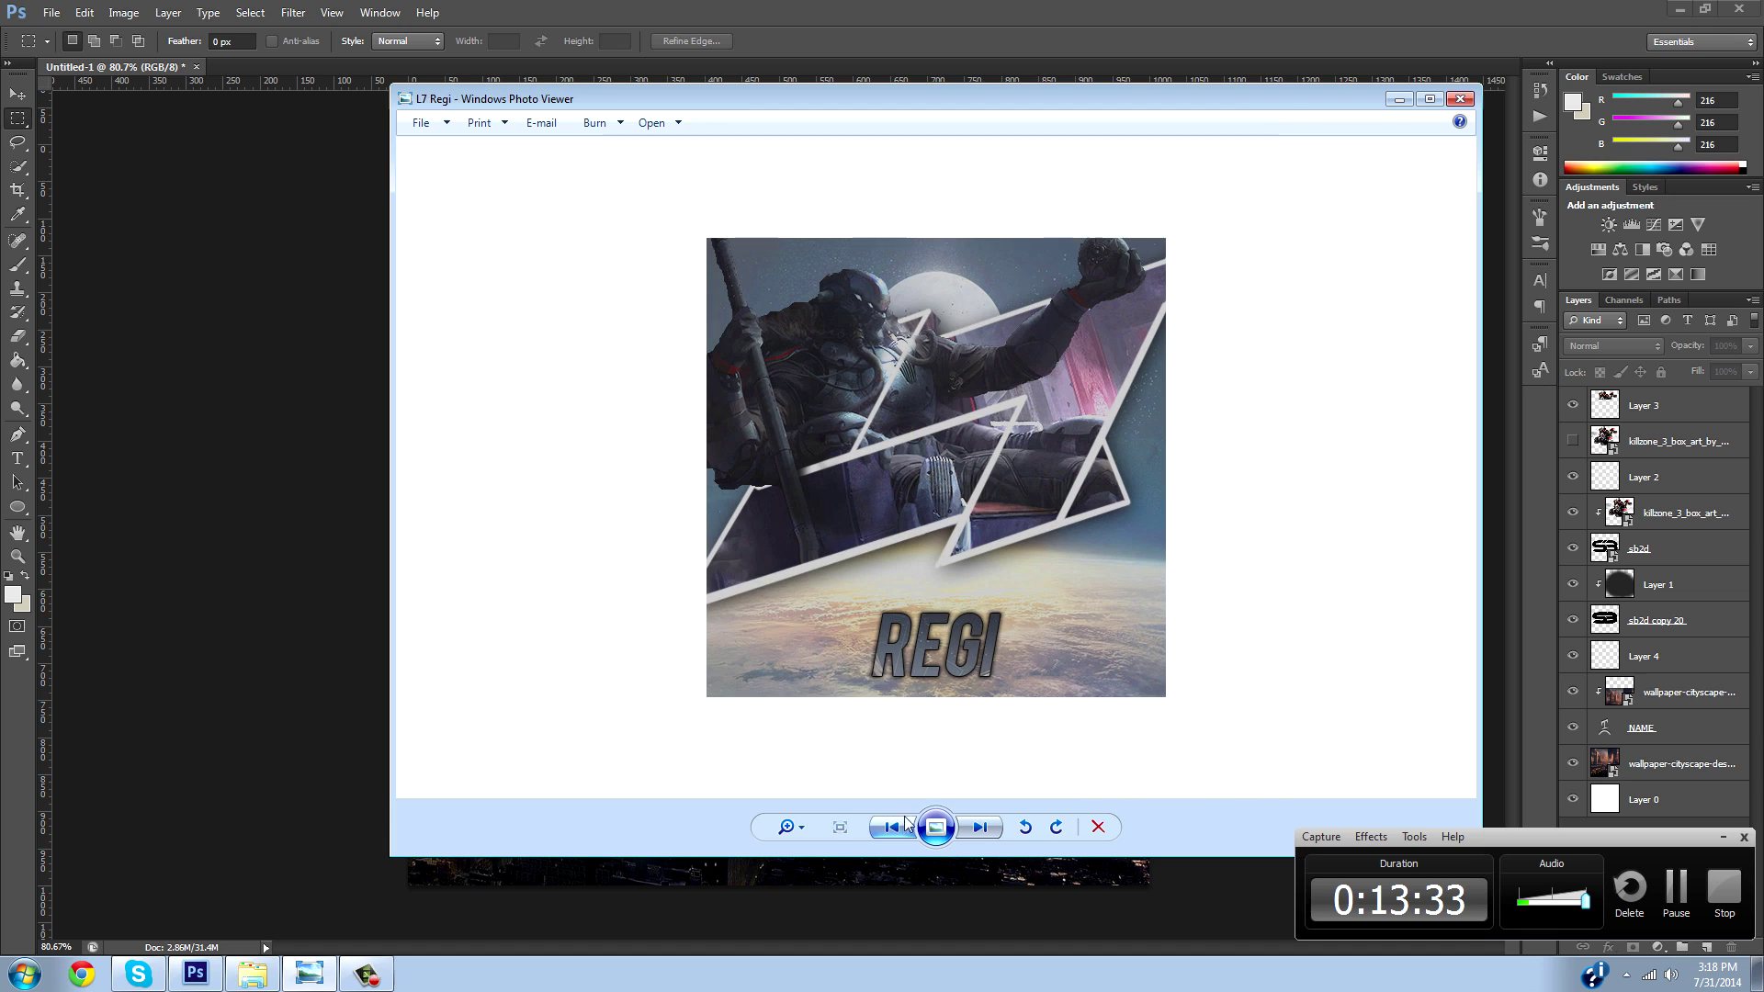
{"action": "scroll", "coordinate": [896, 356], "scroll_direction": "up", "scroll_amount": 1}
{"action": "scroll", "coordinate": [910, 356], "scroll_direction": "down", "scroll_amount": 1}
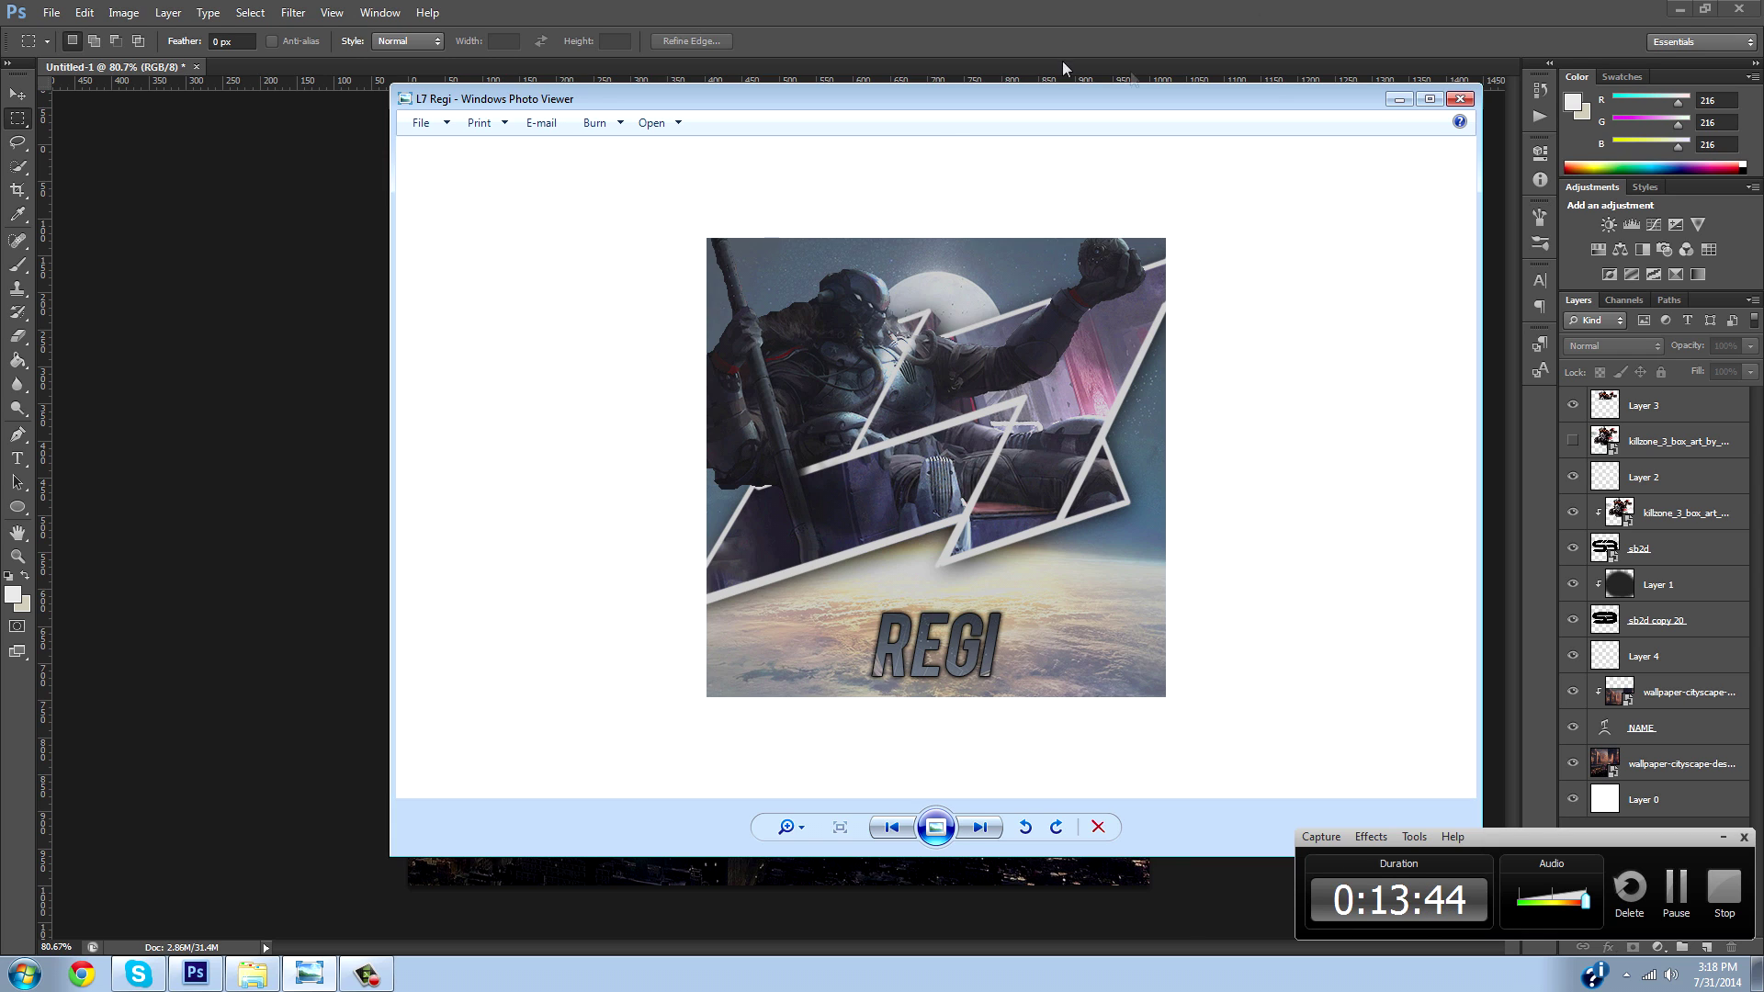
{"action": "left_click_drag", "start_coordinate": [1269, 101], "coordinate": [1079, 691]}
{"action": "left_click", "coordinate": [11, 344]}
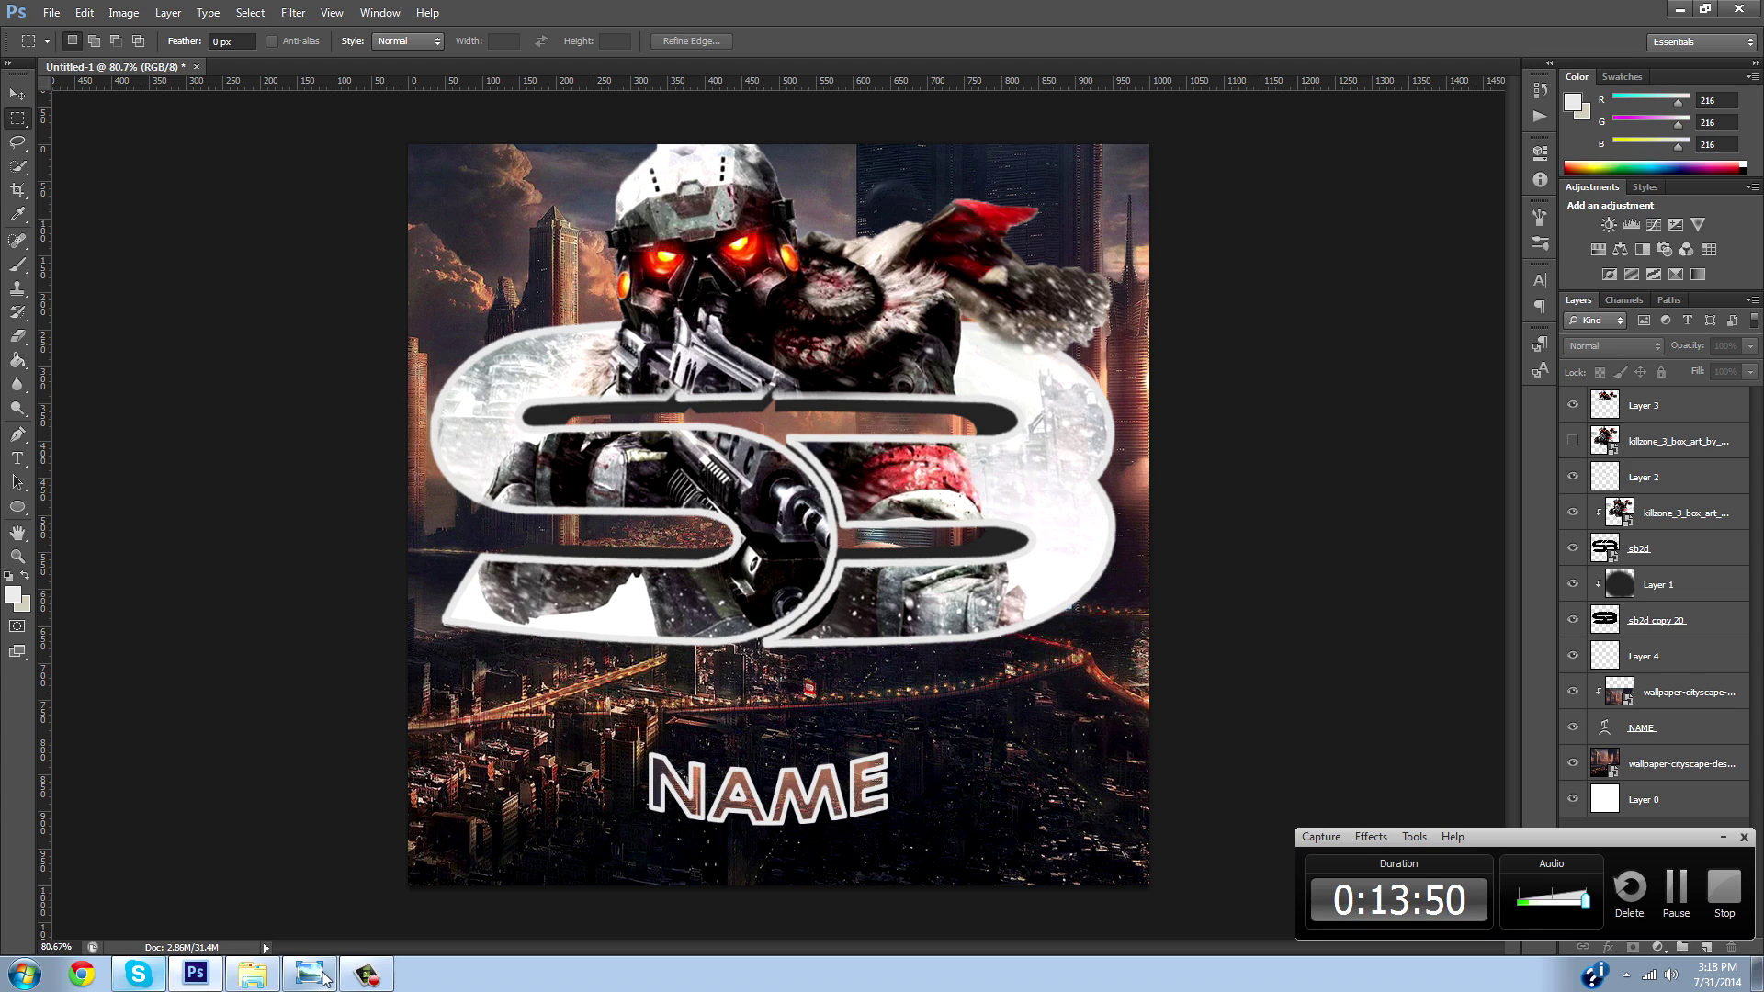